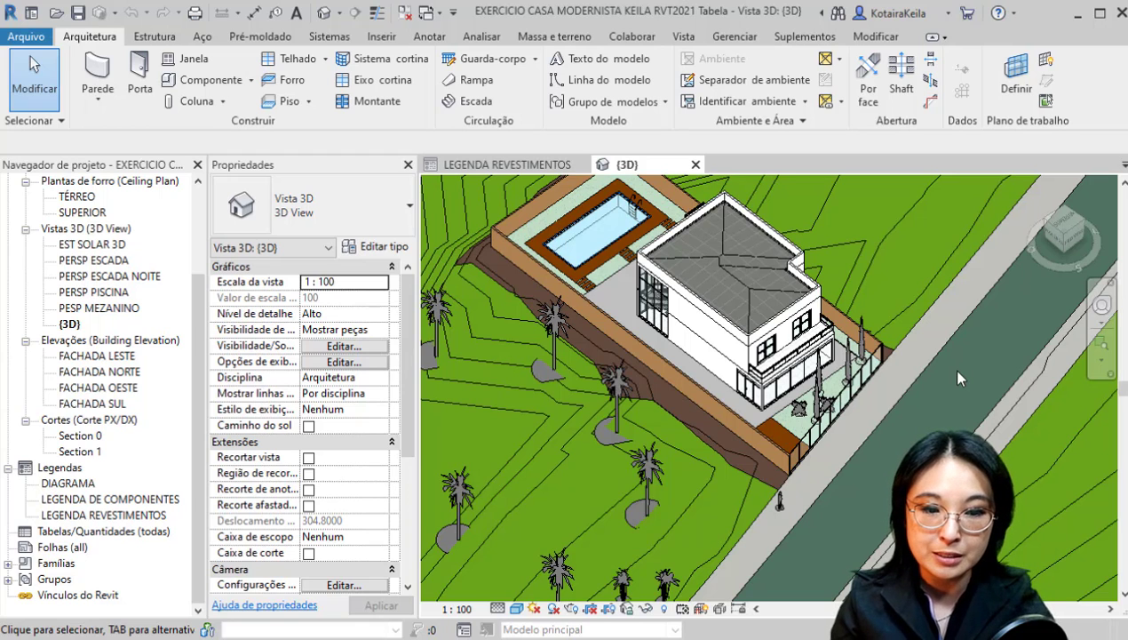
# - Select the palm tree beside the house's retaining wall and examine its family, type, category and selection count in the properties
pyautogui.click(622, 401)
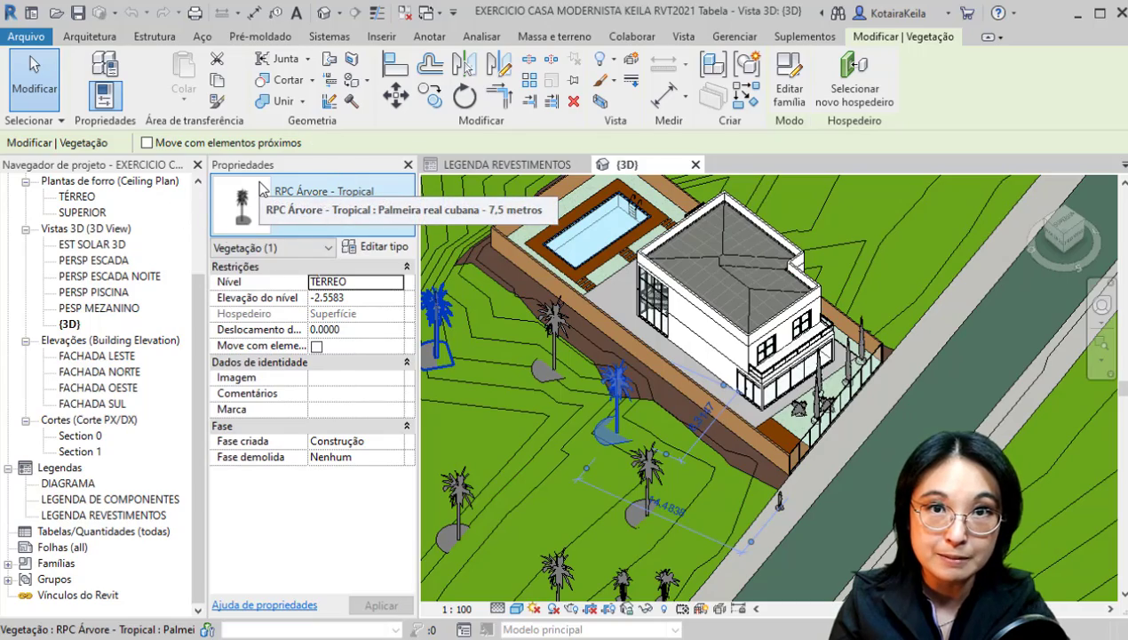
pyautogui.moveTo(260, 188)
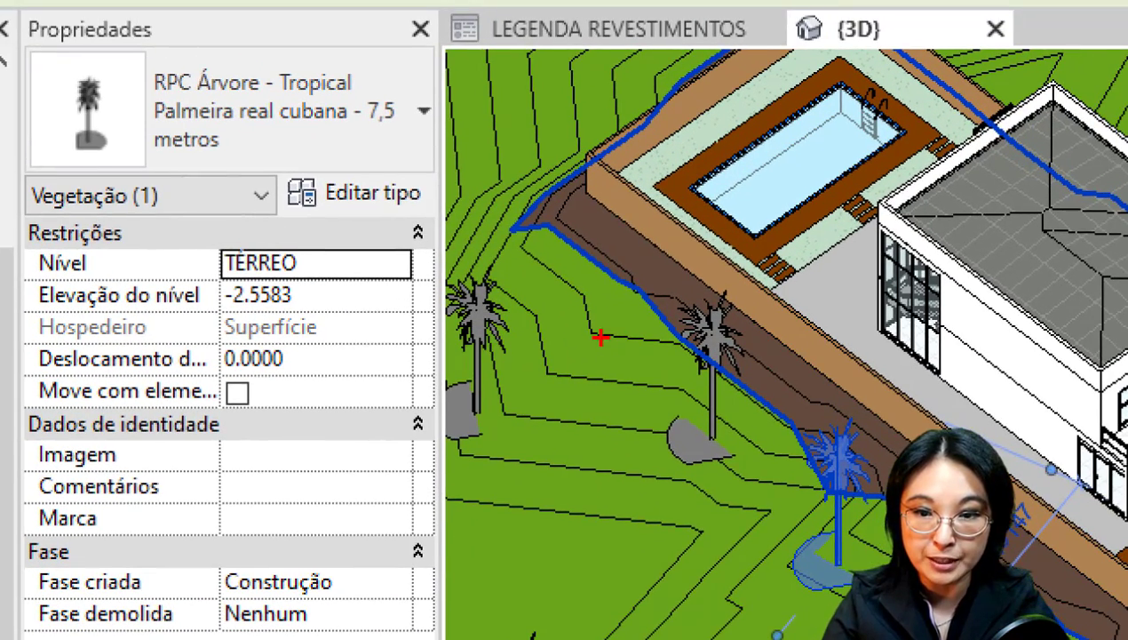
pyautogui.moveTo(32, 52)
pyautogui.keyDown('ctrl'); pyautogui.mouseDown()
pyautogui.moveTo(135, 171)
pyautogui.moveTo(152, 170)
pyautogui.mouseUp(); pyautogui.keyUp('ctrl')
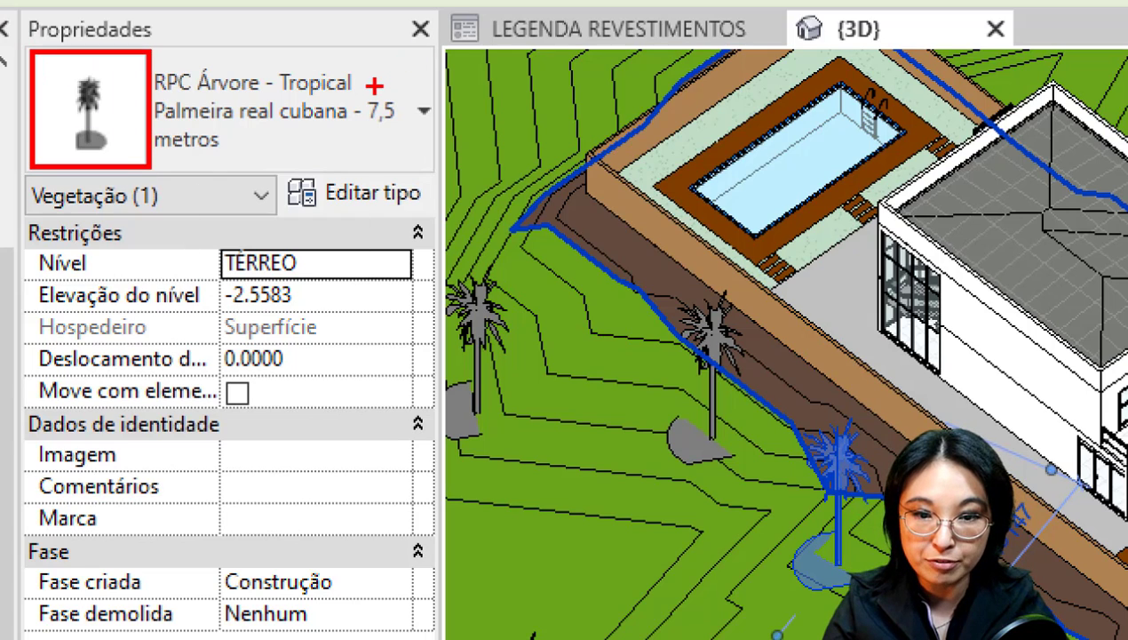
pyautogui.moveTo(373, 89)
pyautogui.mouseDown()
pyautogui.moveTo(384, 57)
pyautogui.moveTo(400, 57)
pyautogui.moveTo(400, 73)
pyautogui.mouseUp()
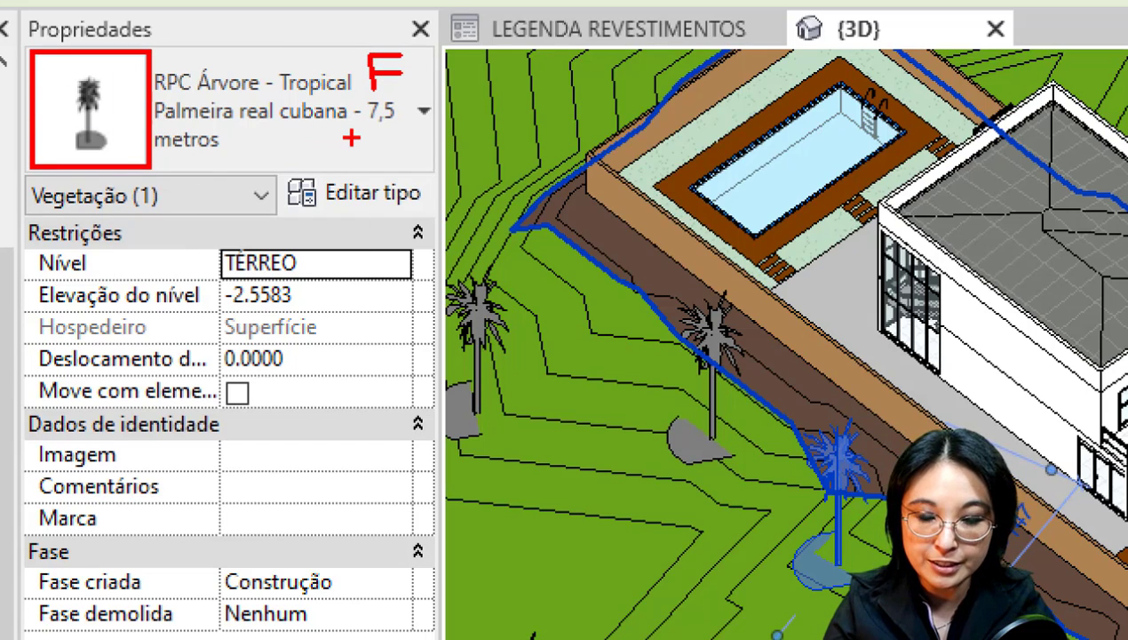
pyautogui.moveTo(362, 130)
pyautogui.mouseDown()
pyautogui.moveTo(402, 131)
pyautogui.moveTo(374, 161)
pyautogui.mouseUp()
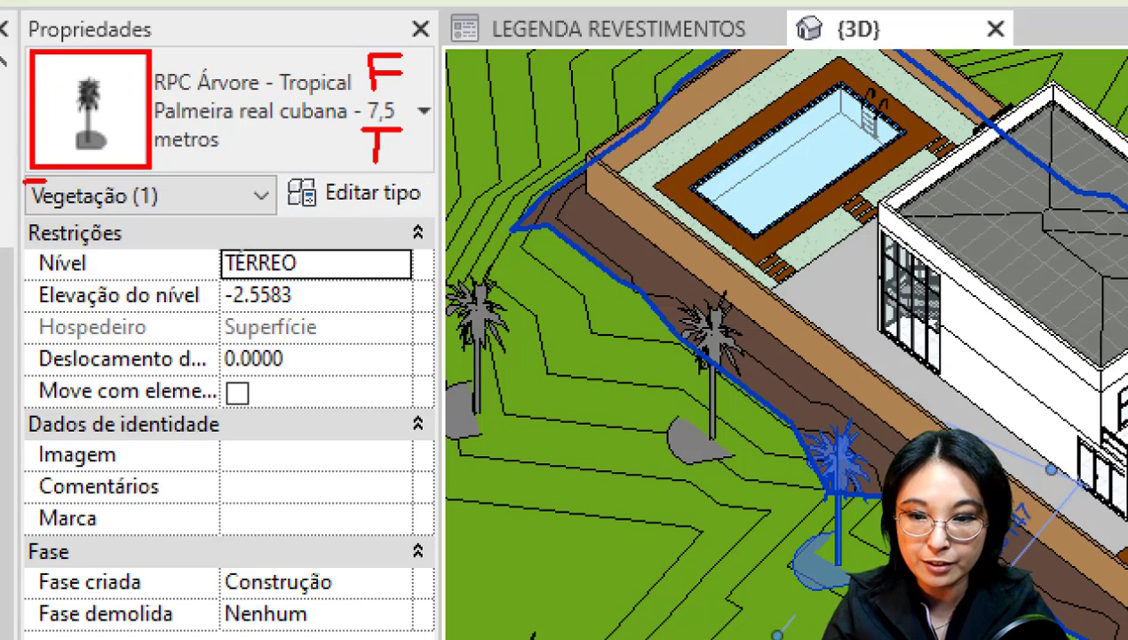
pyautogui.moveTo(34, 183); pyautogui.dragTo(53, 214)
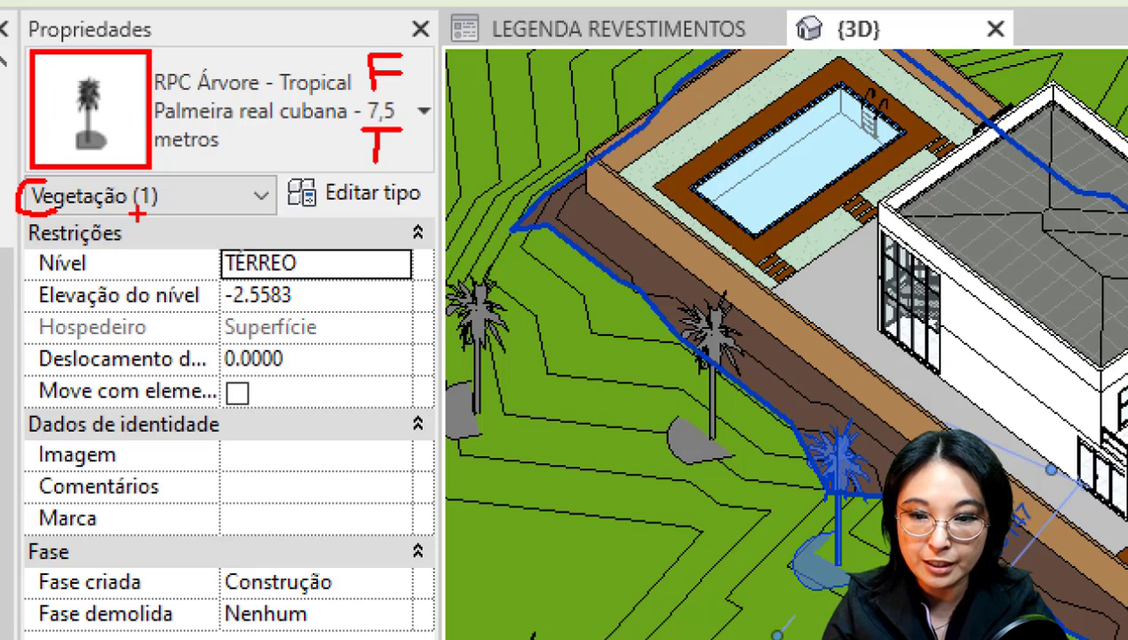
pyautogui.moveTo(132, 181); pyautogui.dragTo(180, 215)
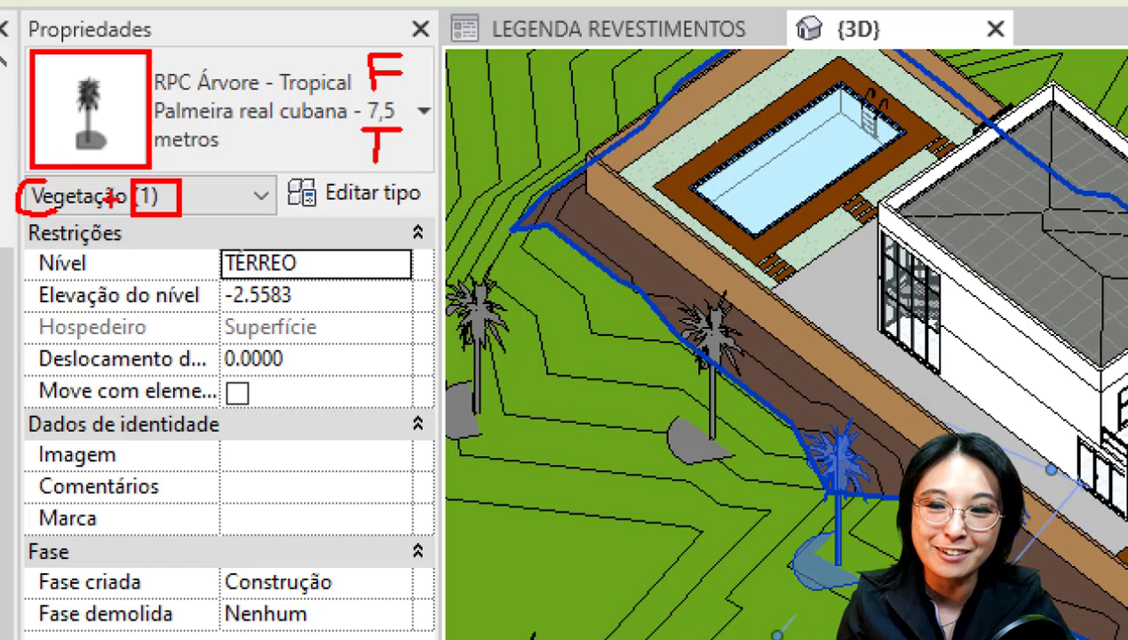
pyautogui.moveTo(194, 206)
pyautogui.mouseDown()
pyautogui.moveTo(235, 203)
pyautogui.moveTo(222, 216)
pyautogui.mouseUp()
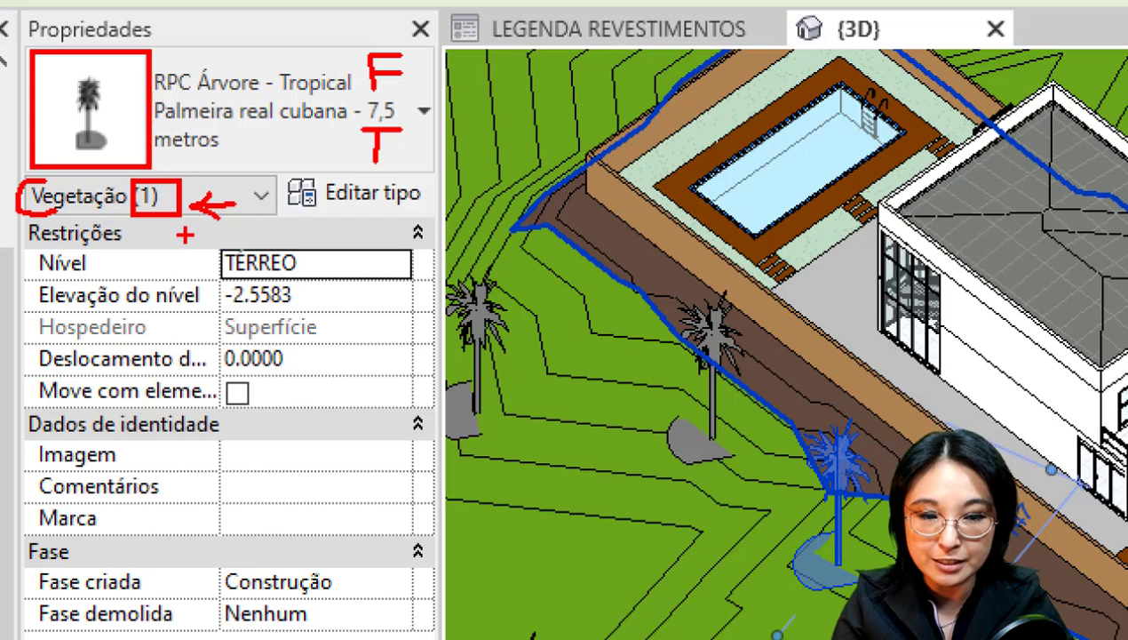
pyautogui.press('Escape')
# - Select the upper-floor double door on the front facade and examine its family, type and category
pyautogui.click(764, 349)
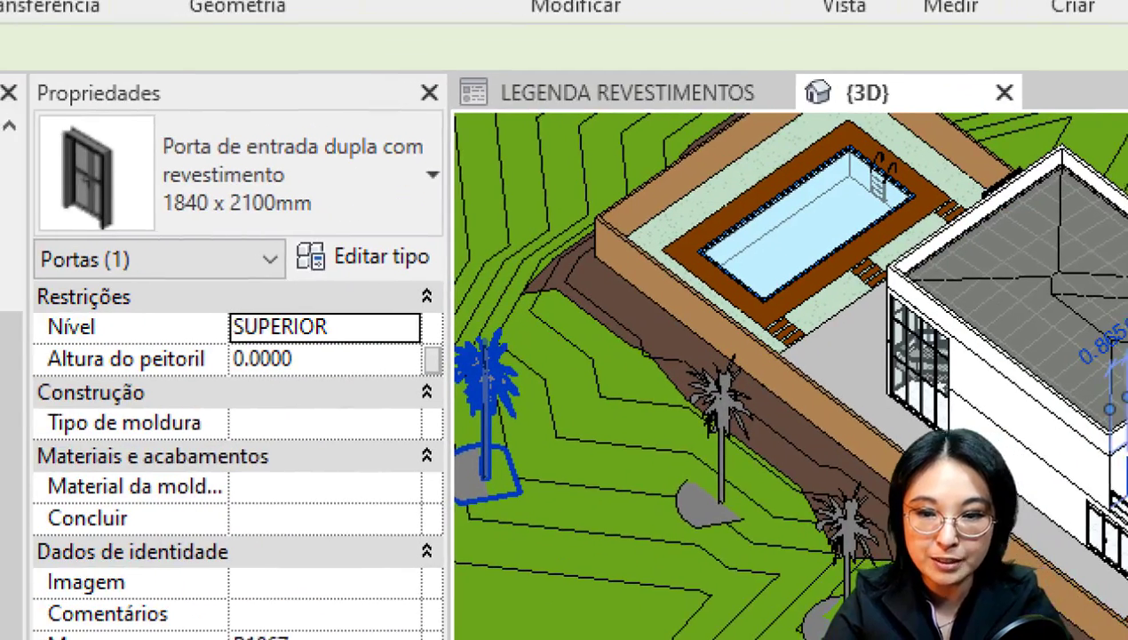
pyautogui.click(176, 134)
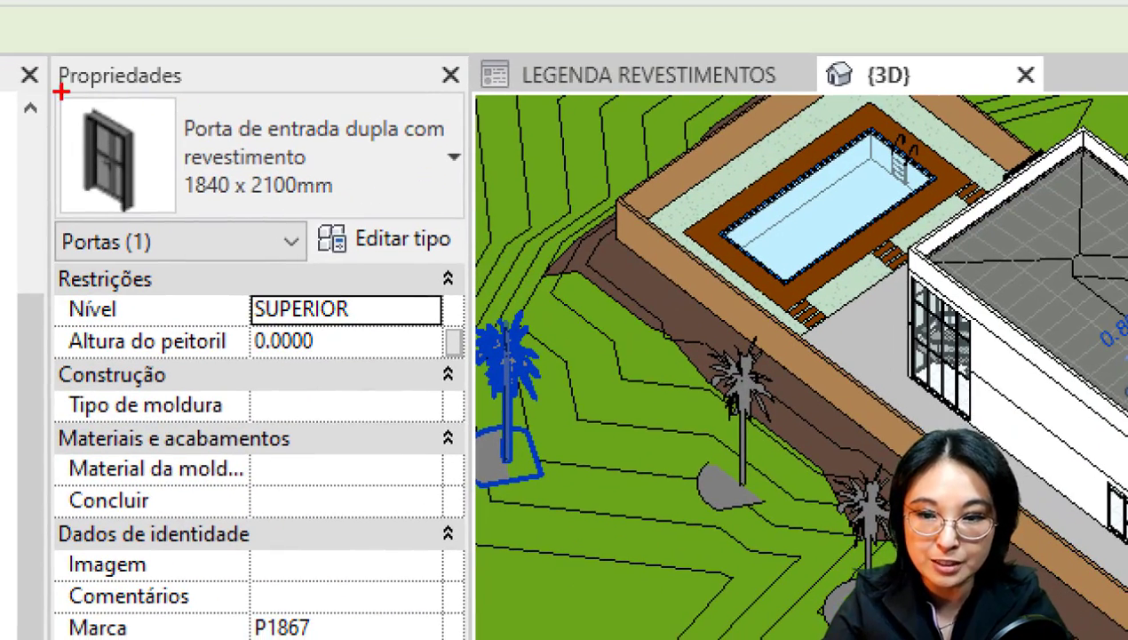
pyautogui.keyDown('ctrl'); pyautogui.moveTo(40, 110); pyautogui.dragTo(158, 239); pyautogui.keyUp('ctrl')
pyautogui.moveTo(347, 114)
pyautogui.keyDown('ctrl'); pyautogui.mouseDown()
pyautogui.moveTo(372, 153)
pyautogui.moveTo(399, 114)
pyautogui.mouseUp(); pyautogui.keyUp('ctrl')
pyautogui.moveTo(340, 172)
pyautogui.mouseDown()
pyautogui.moveTo(380, 167)
pyautogui.moveTo(359, 186)
pyautogui.moveTo(359, 209)
pyautogui.mouseUp()
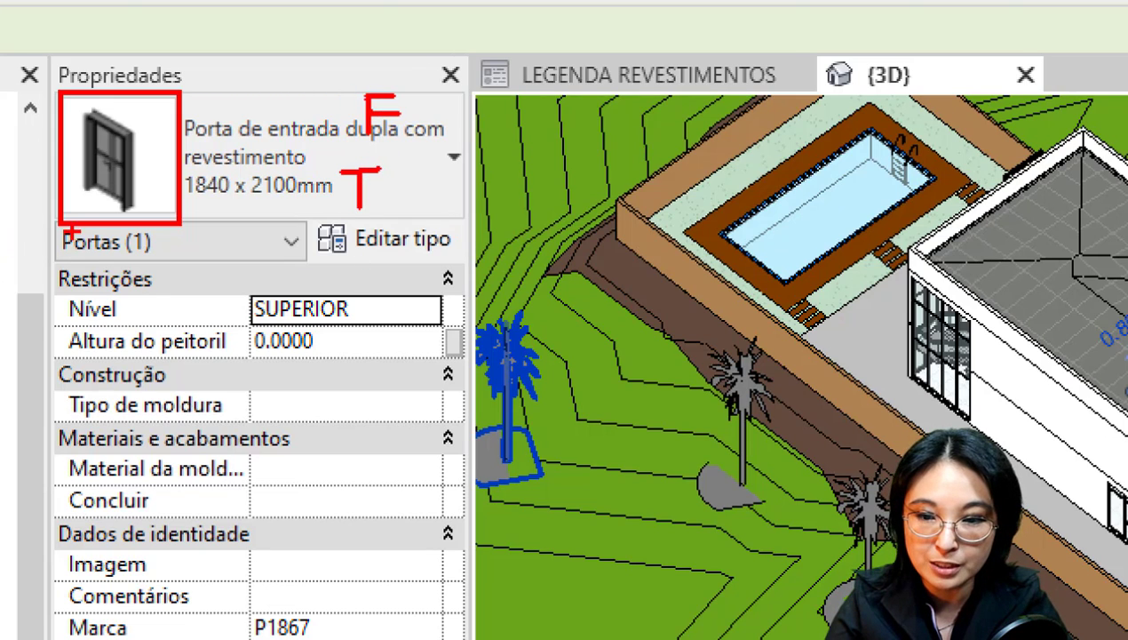
pyautogui.moveTo(63, 235); pyautogui.dragTo(75, 261)
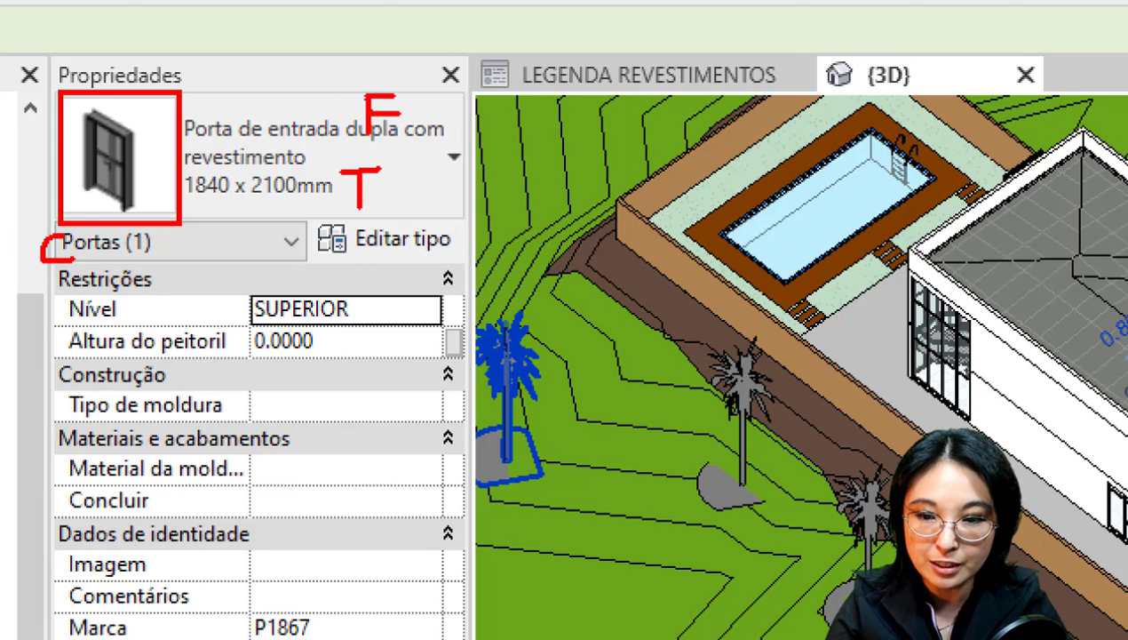
pyautogui.click(131, 262)
pyautogui.press('Escape')
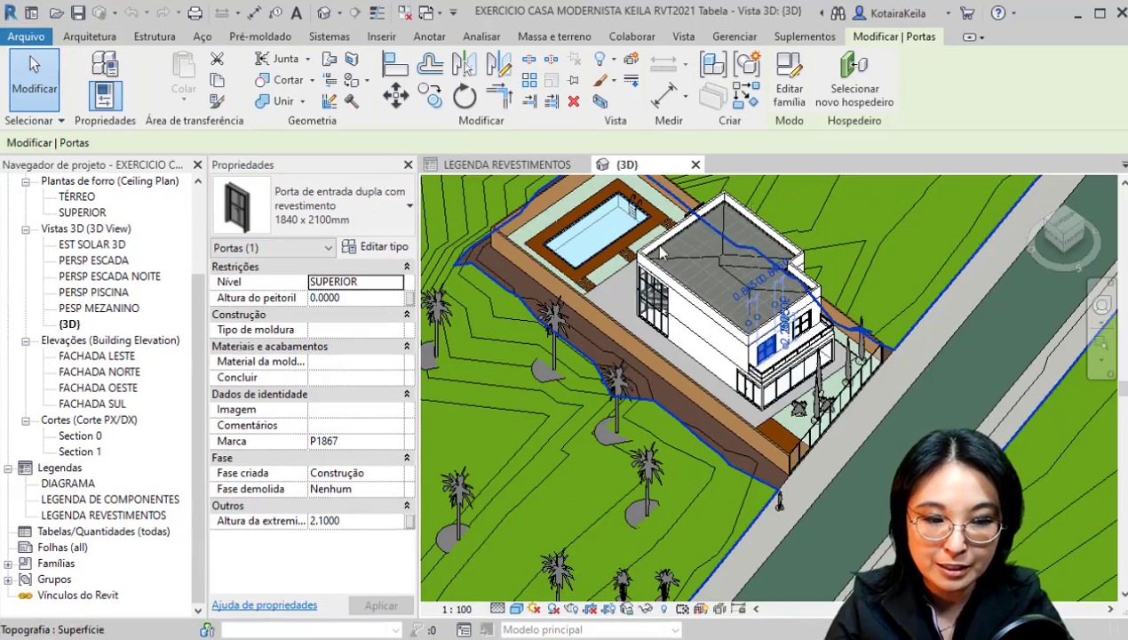
# - Select the small upper-floor window on the side wall, examine its family, type and category, and clear the selection
pyautogui.moveTo(806, 355)
pyautogui.keyDown('shift'); pyautogui.mouseDown(button='middle')
pyautogui.moveTo(654, 336)
pyautogui.moveTo(611, 315)
pyautogui.mouseUp(button='middle'); pyautogui.keyUp('shift')
pyautogui.scroll(6, 822, 361)
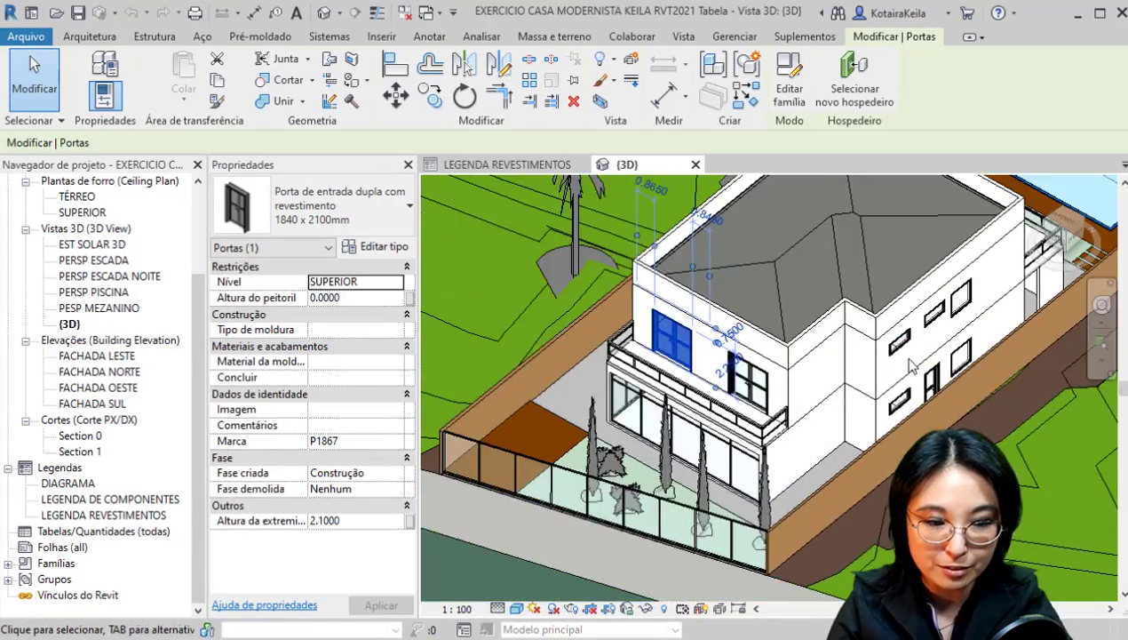
pyautogui.click(893, 311)
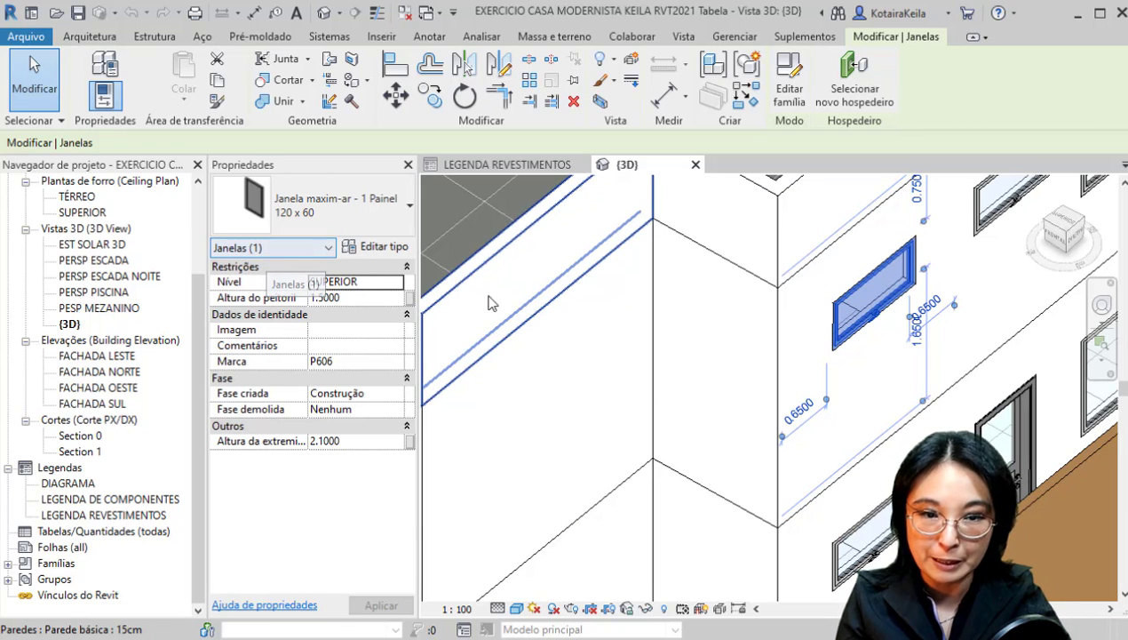
pyautogui.scroll(-5, 595, 360)
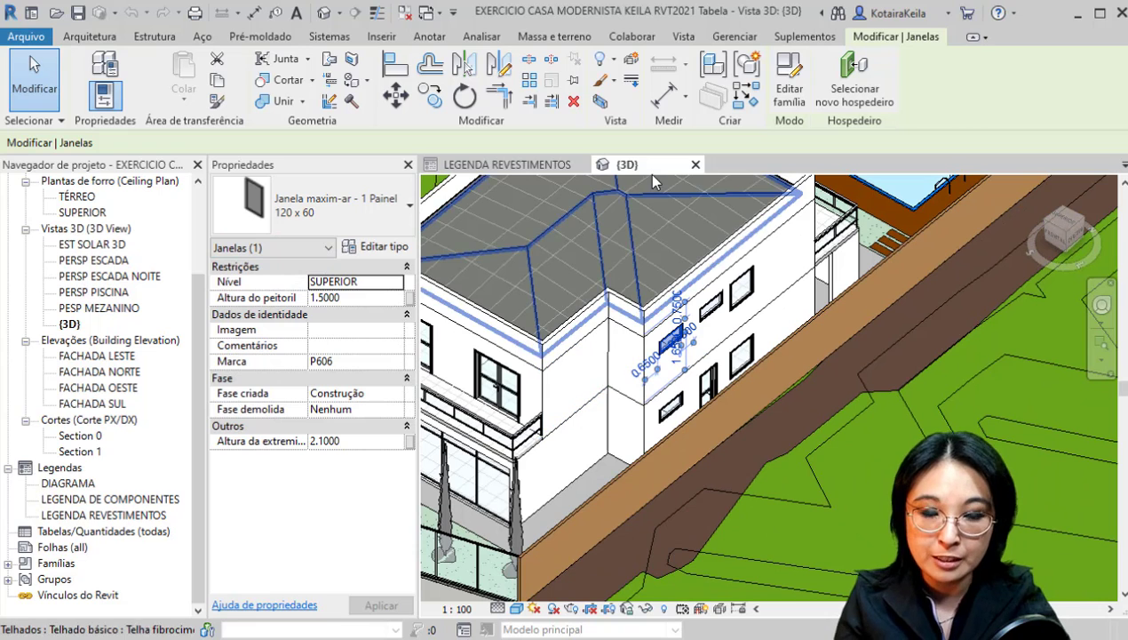
pyautogui.press('Escape')
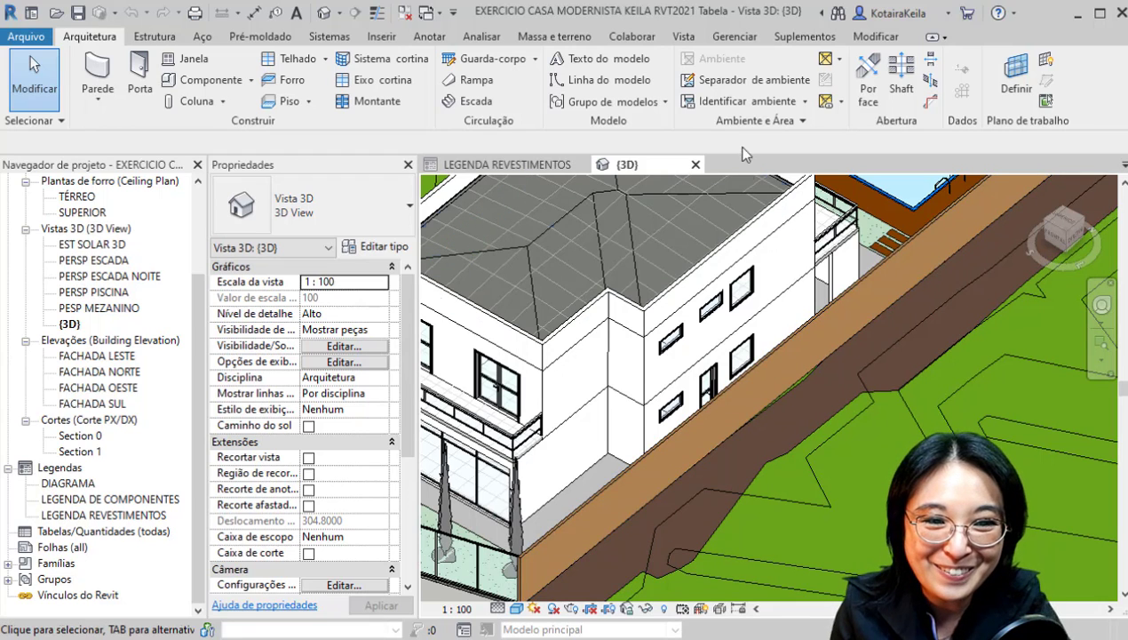
# - Look over the available schedule types and find the schedules category in the project browser
pyautogui.click(685, 36)
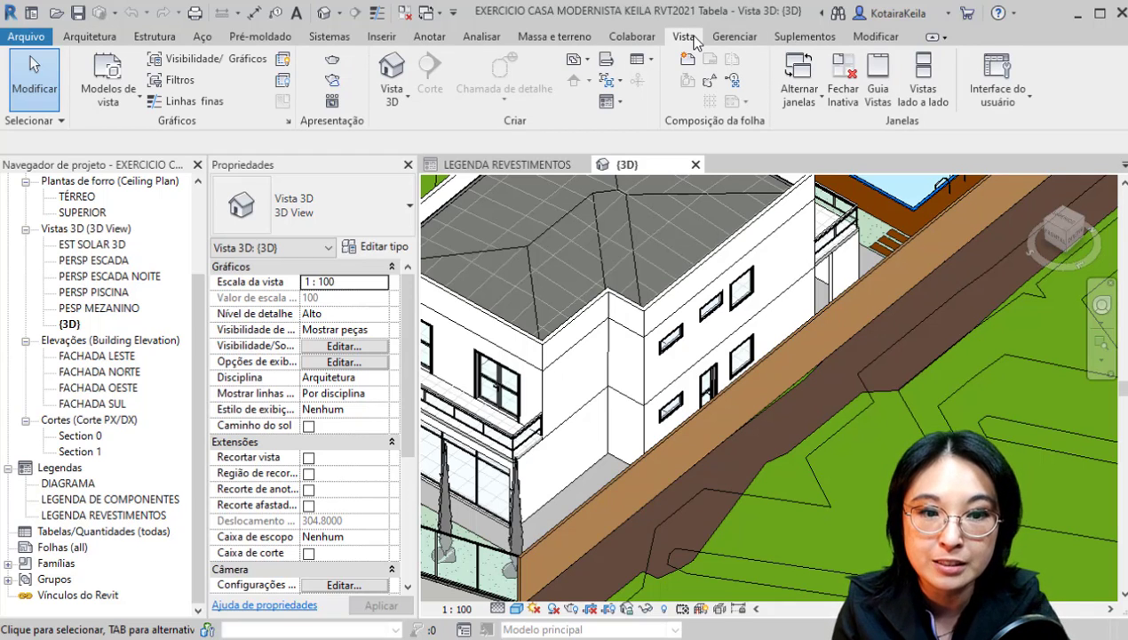
pyautogui.click(651, 64)
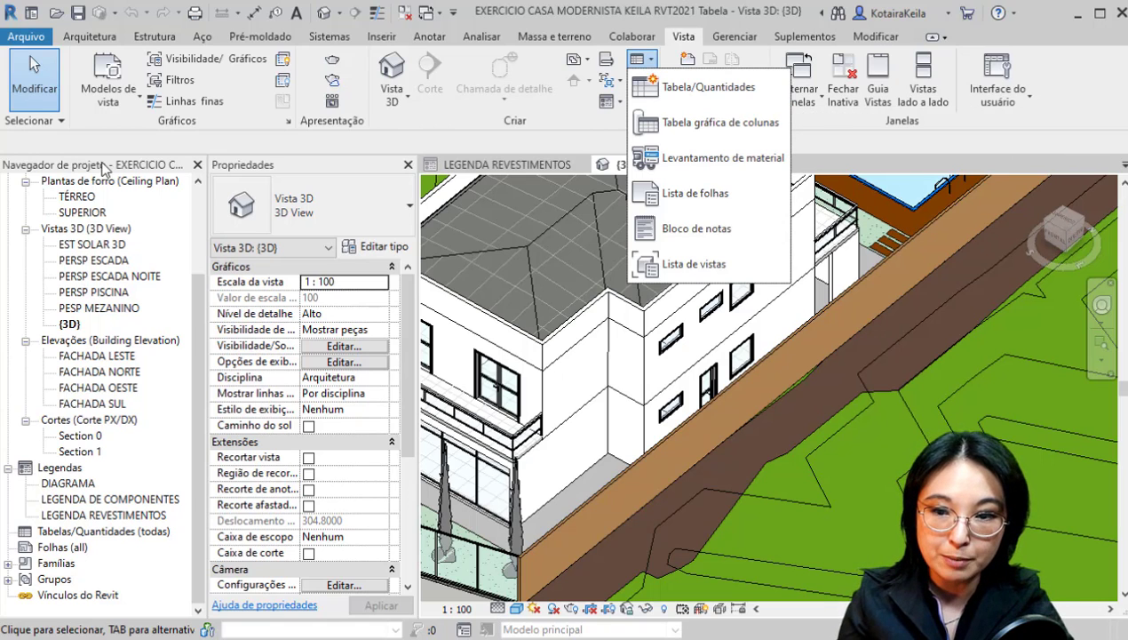
pyautogui.click(198, 277)
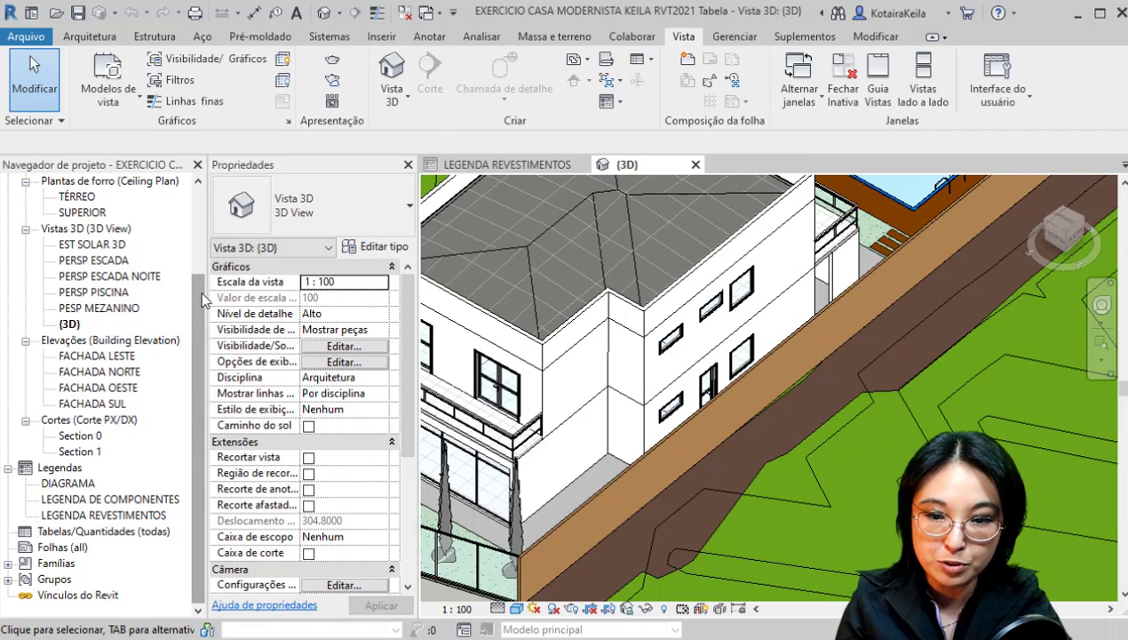
pyautogui.moveTo(200, 290); pyautogui.dragTo(199, 230)
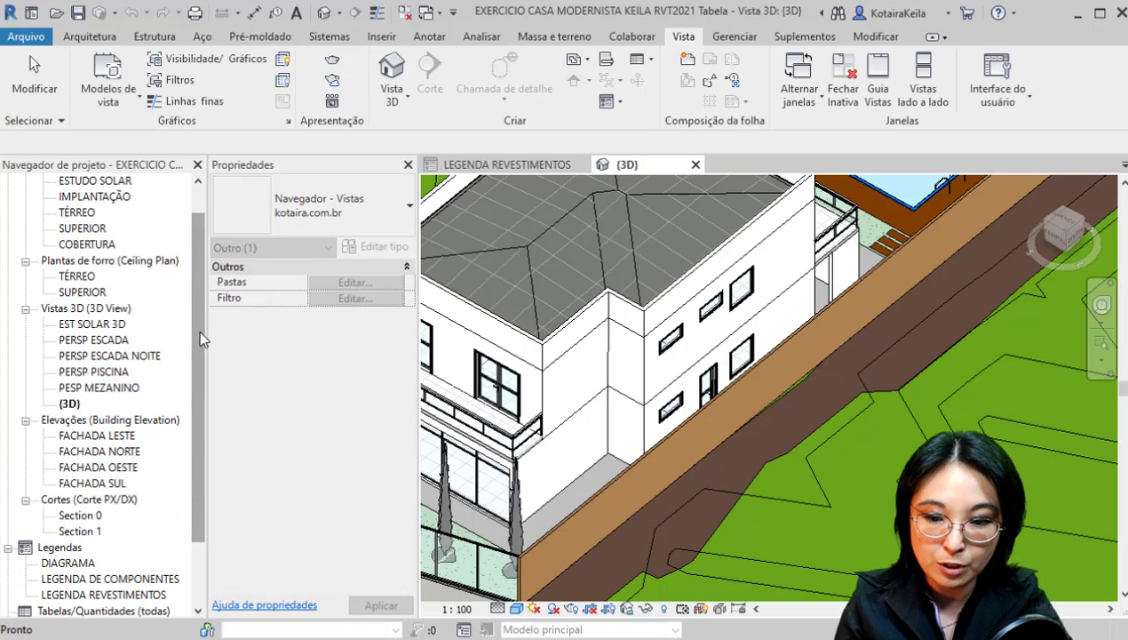
pyautogui.moveTo(198, 330); pyautogui.dragTo(101, 567)
pyautogui.click(87, 531)
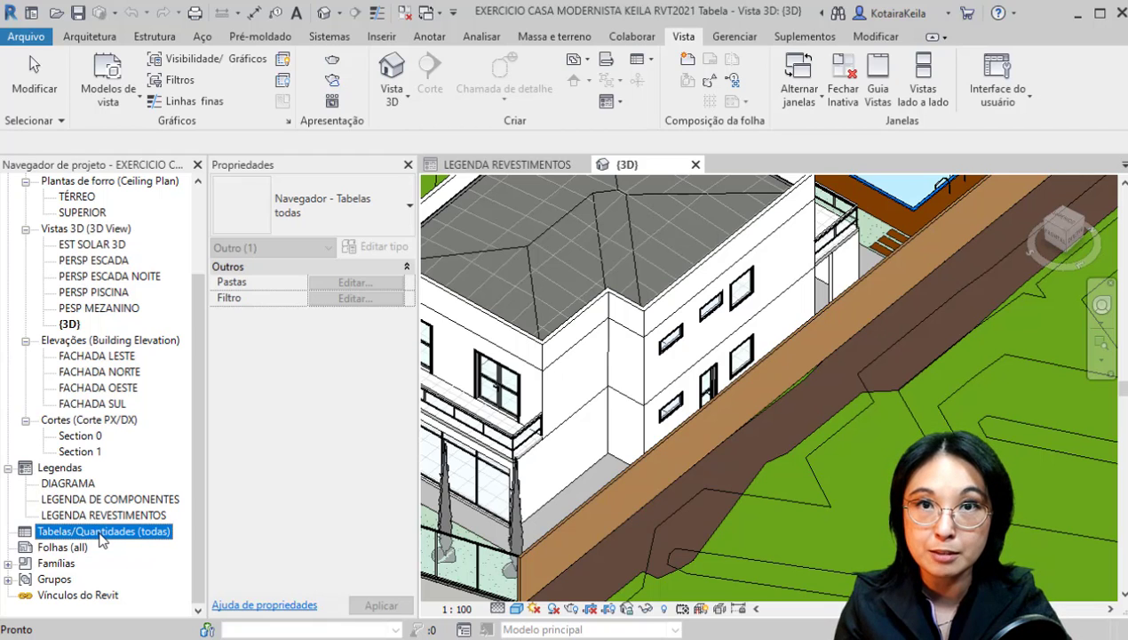
pyautogui.rightClick(101, 537)
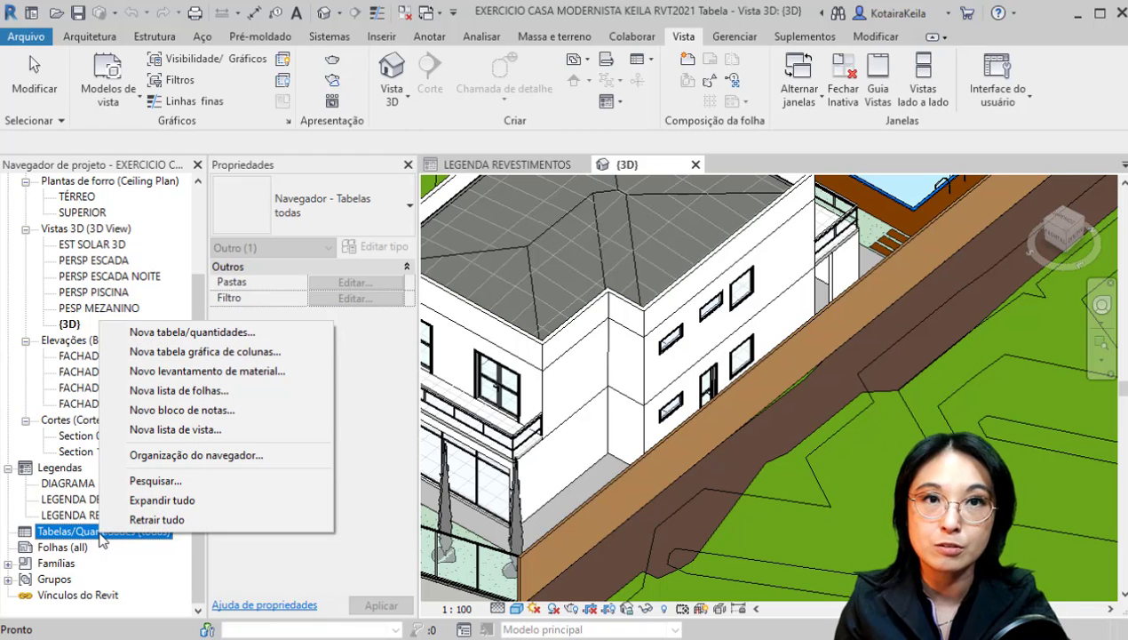
pyautogui.click(252, 333)
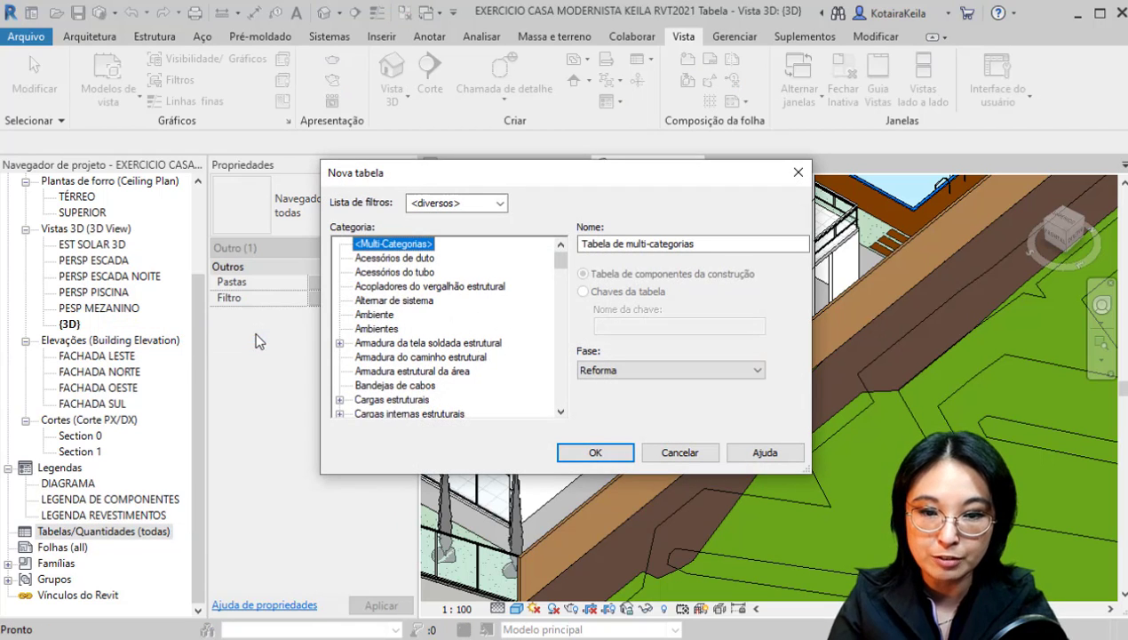
pyautogui.press('Escape')
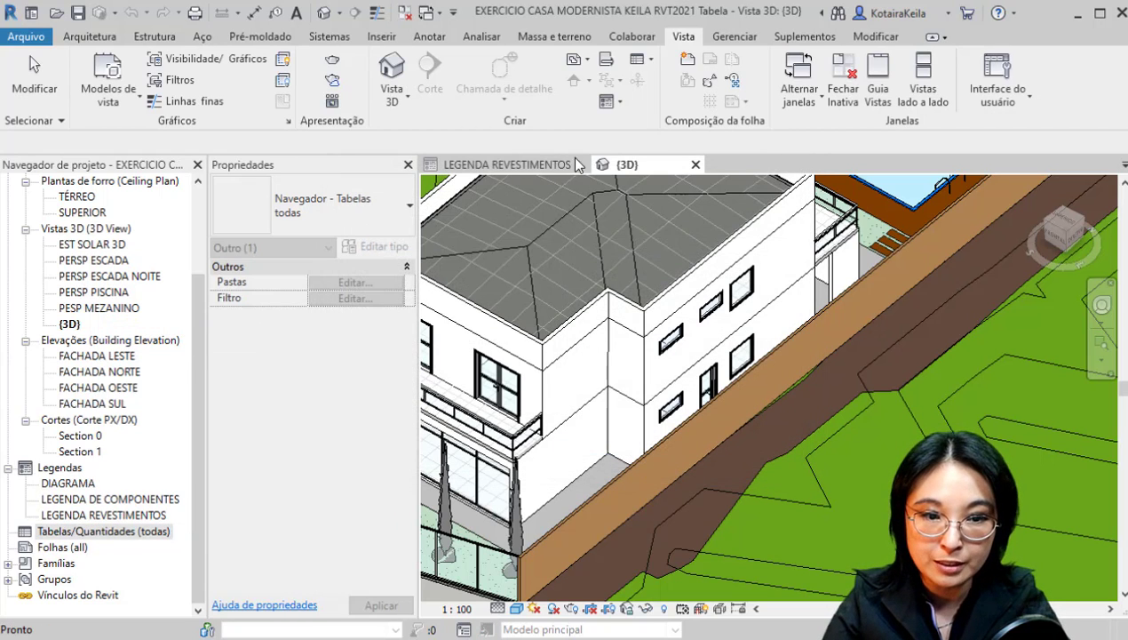
# - Start a new Tabela/Quantidades schedule and choose Portas as its category
pyautogui.click(654, 62)
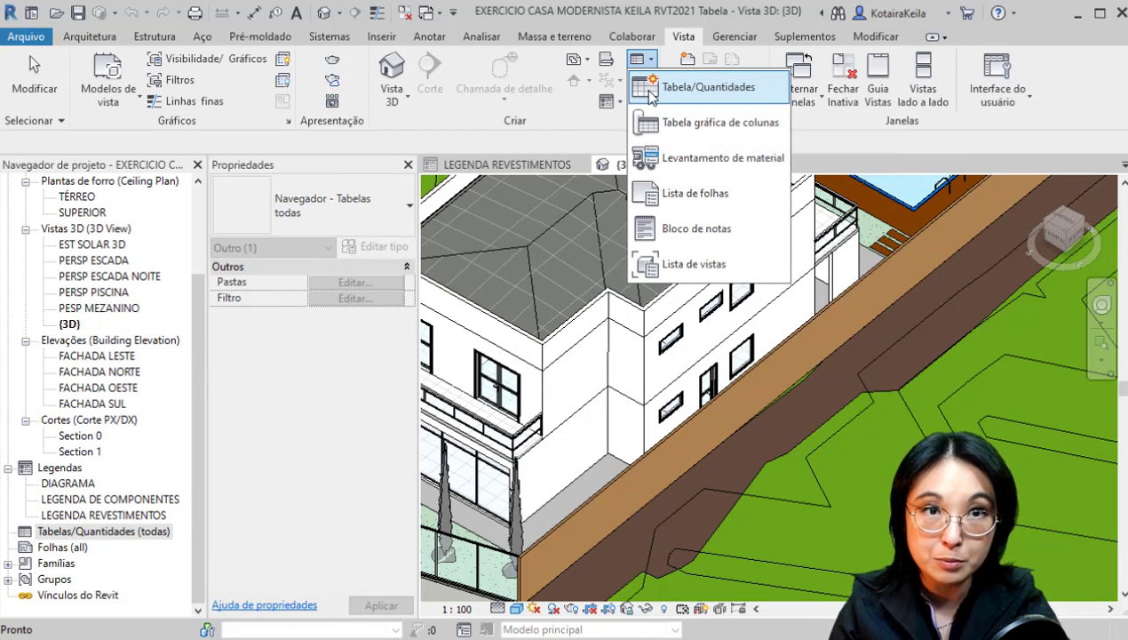
pyautogui.click(656, 84)
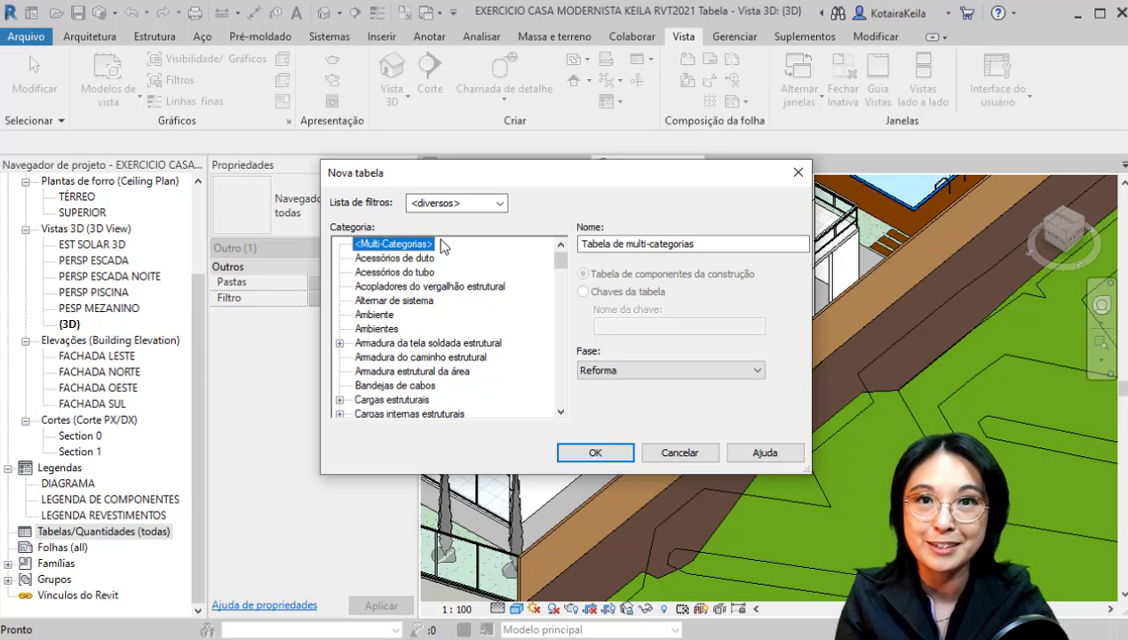
pyautogui.click(393, 301)
pyautogui.press('ctrl')
pyautogui.press('ctrl')
pyautogui.press('ctrl')
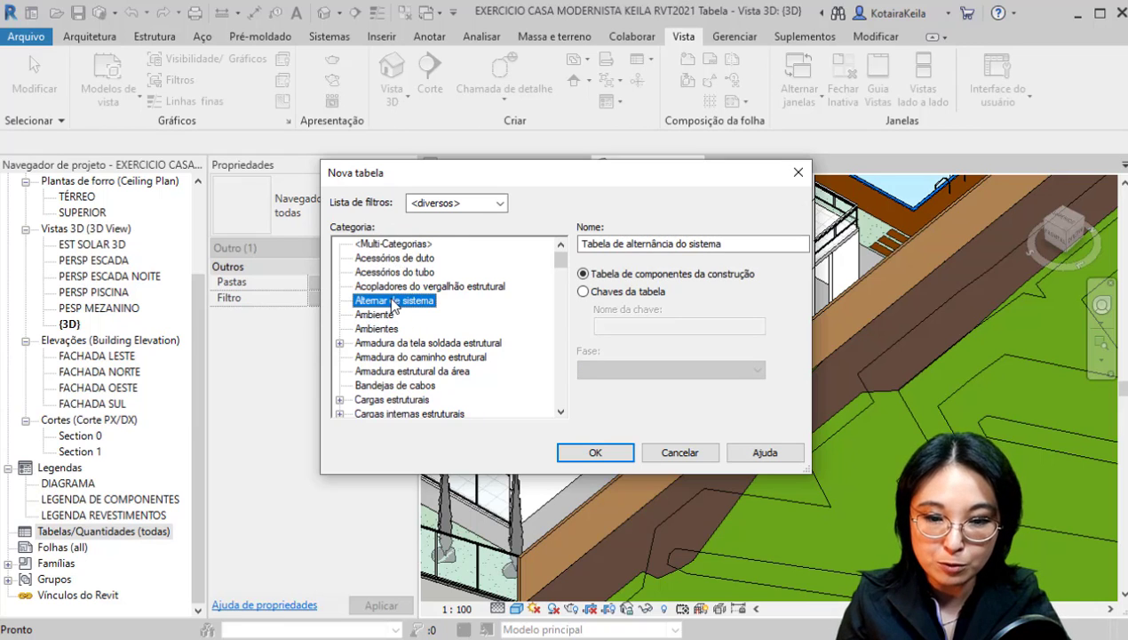
pyautogui.press('p')
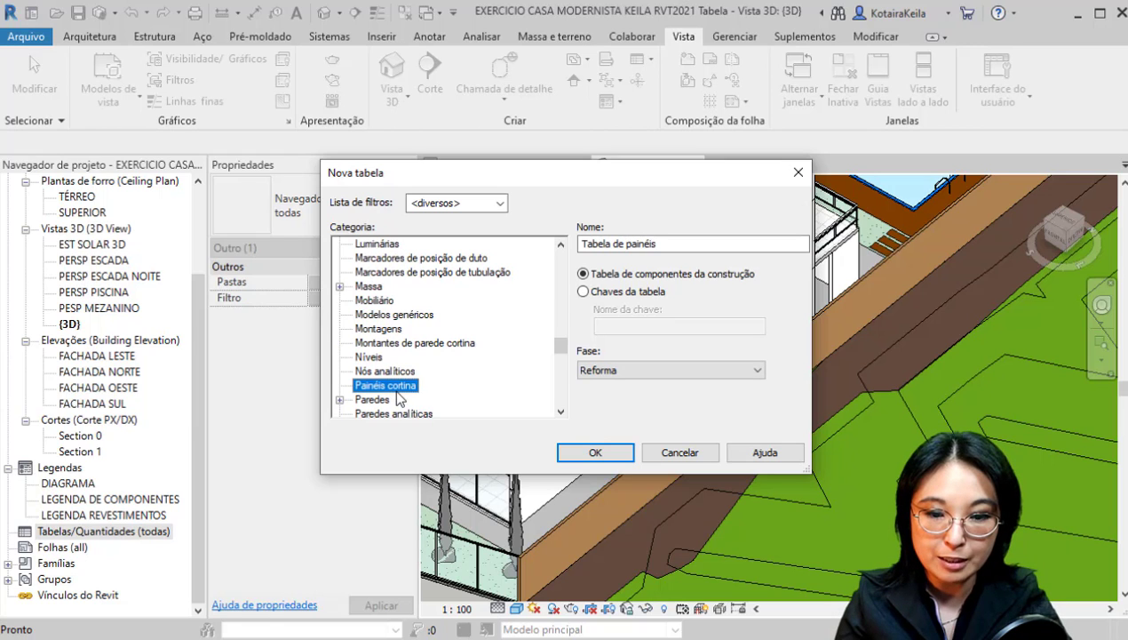
pyautogui.press('ctrl')
pyautogui.scroll(-2, 396, 391)
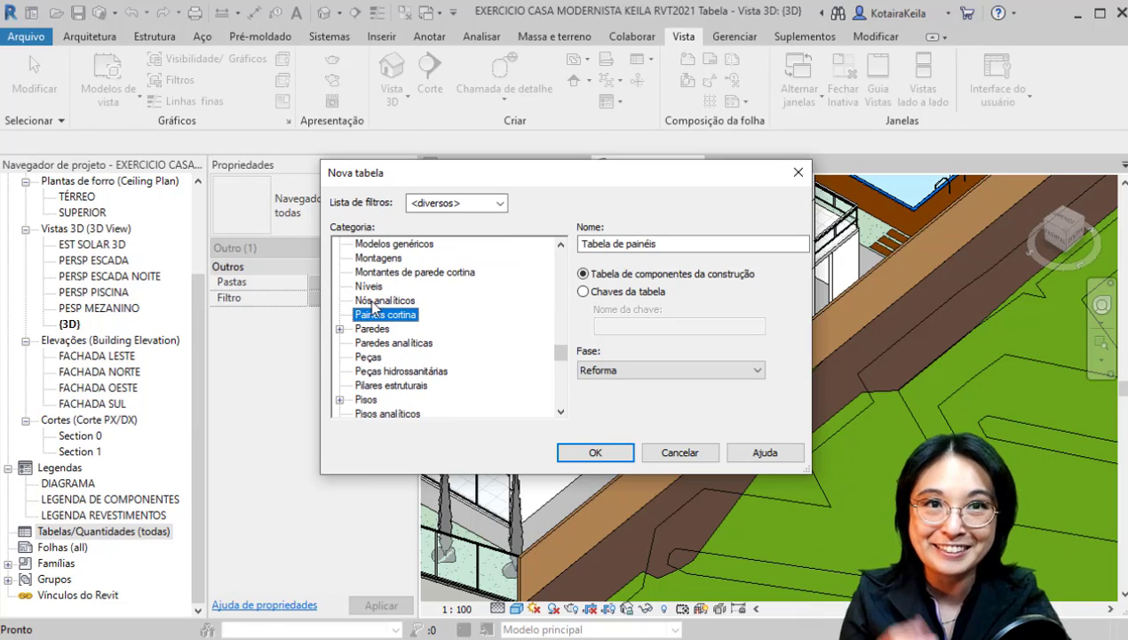
pyautogui.press('ctrl')
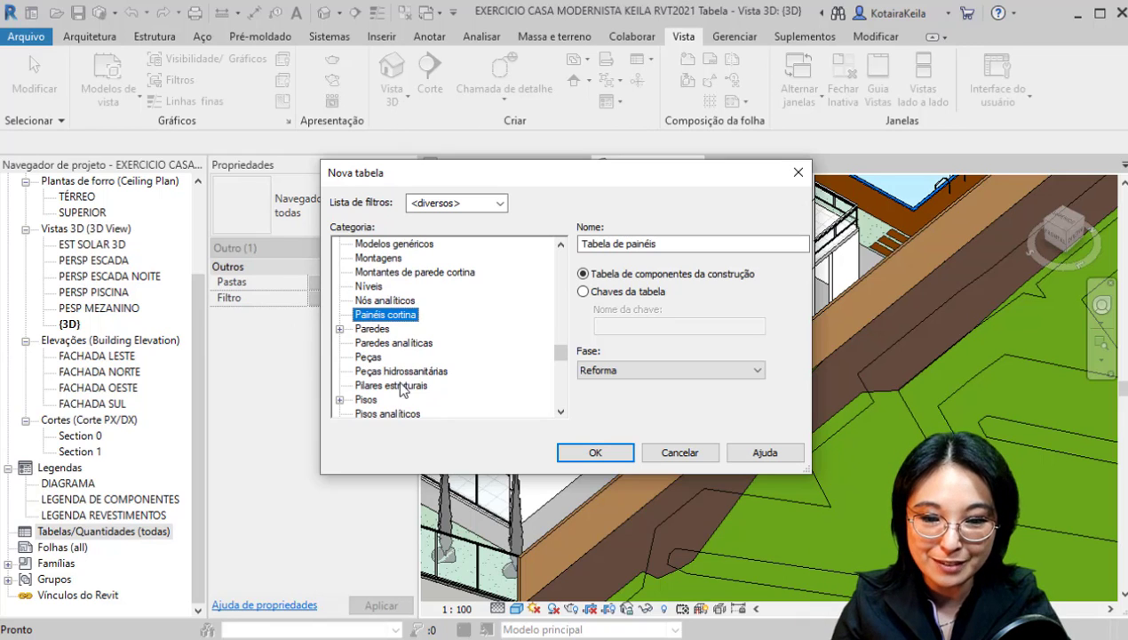
pyautogui.scroll(-1, 400, 407)
pyautogui.click(370, 413)
pyautogui.scroll(-1, 370, 415)
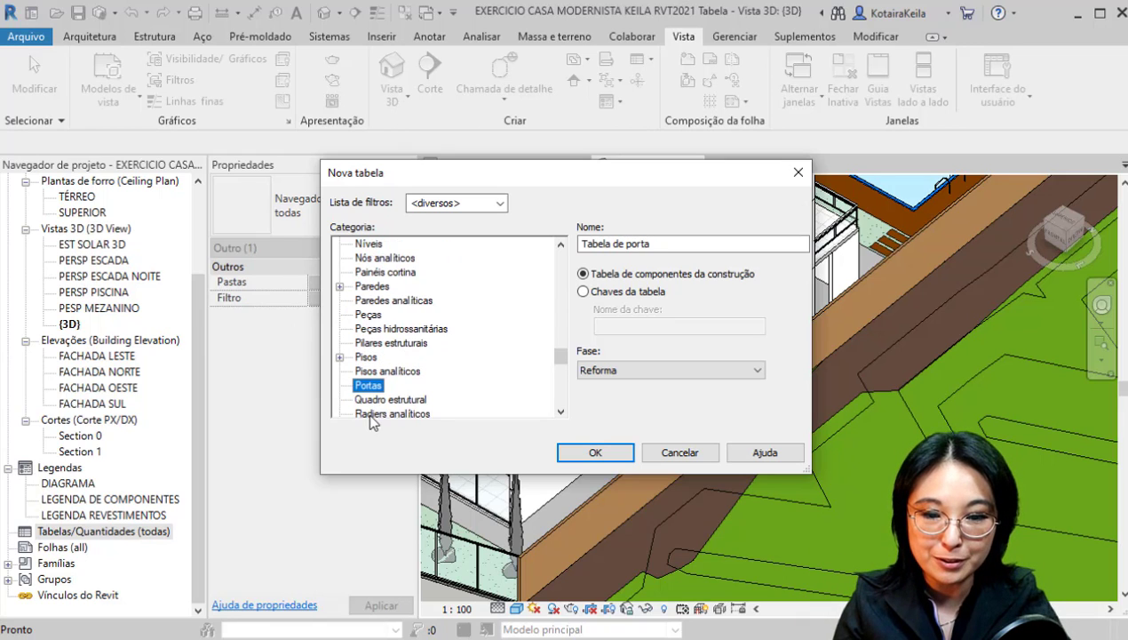
pyautogui.press('ctrl')
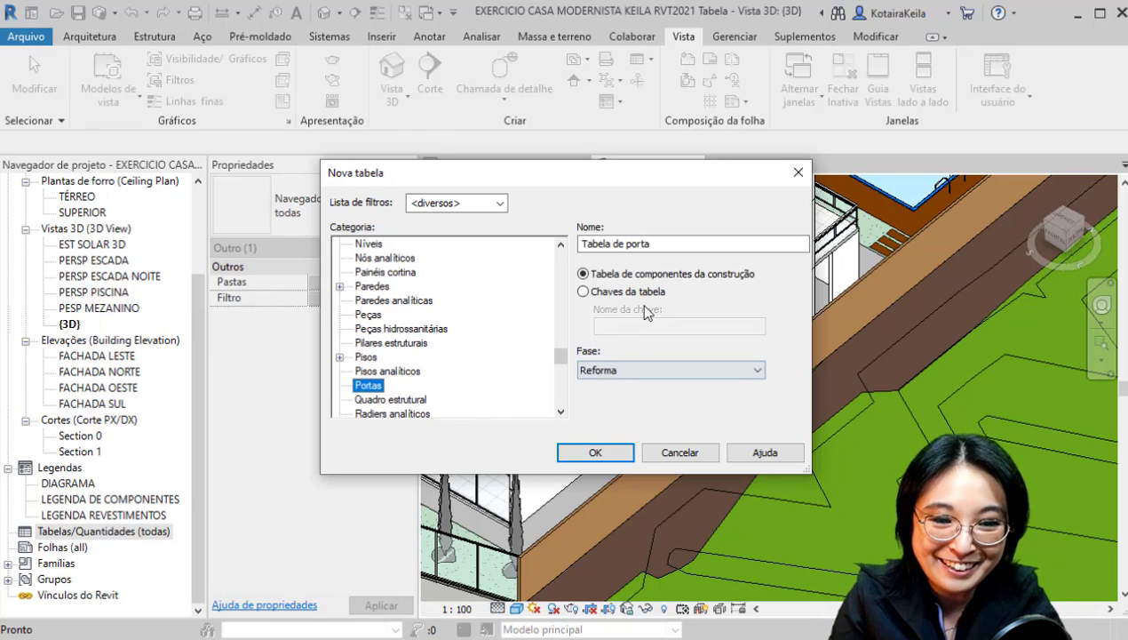
pyautogui.press('ctrl')
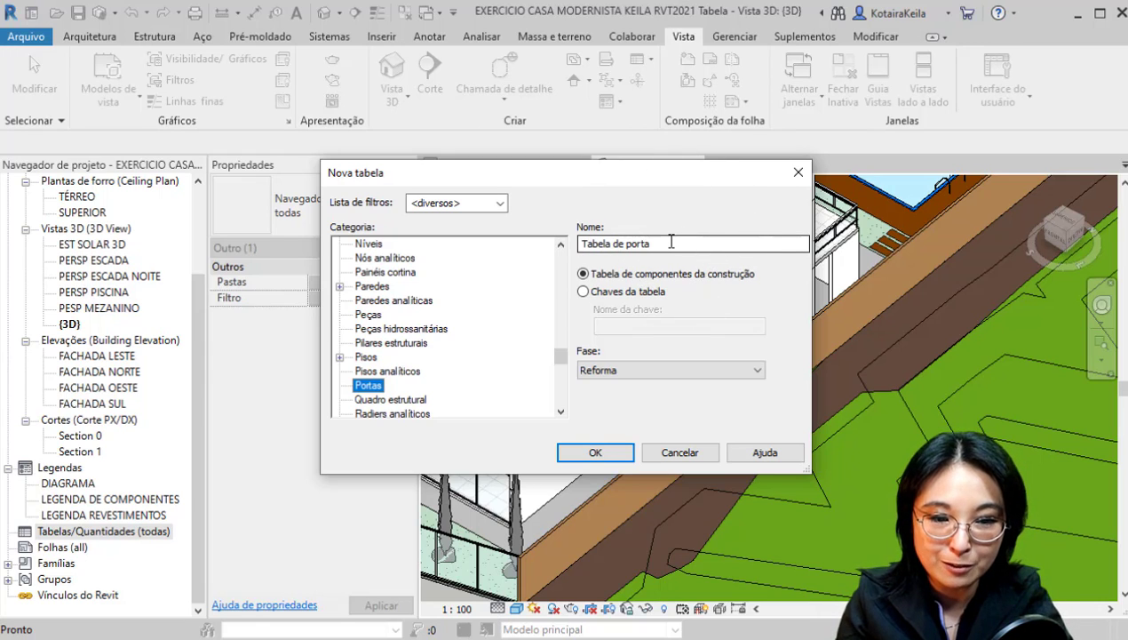
# - Set the phase of the new Portas schedule to Construção and create the schedule as Tabela de porta
pyautogui.click(604, 371)
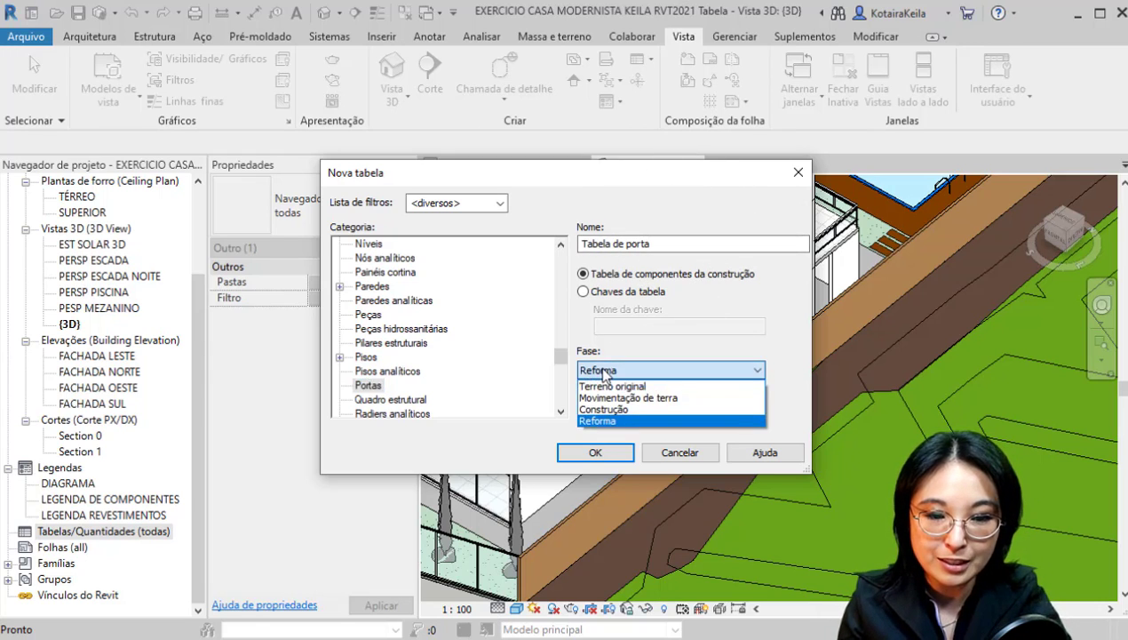
pyautogui.click(615, 412)
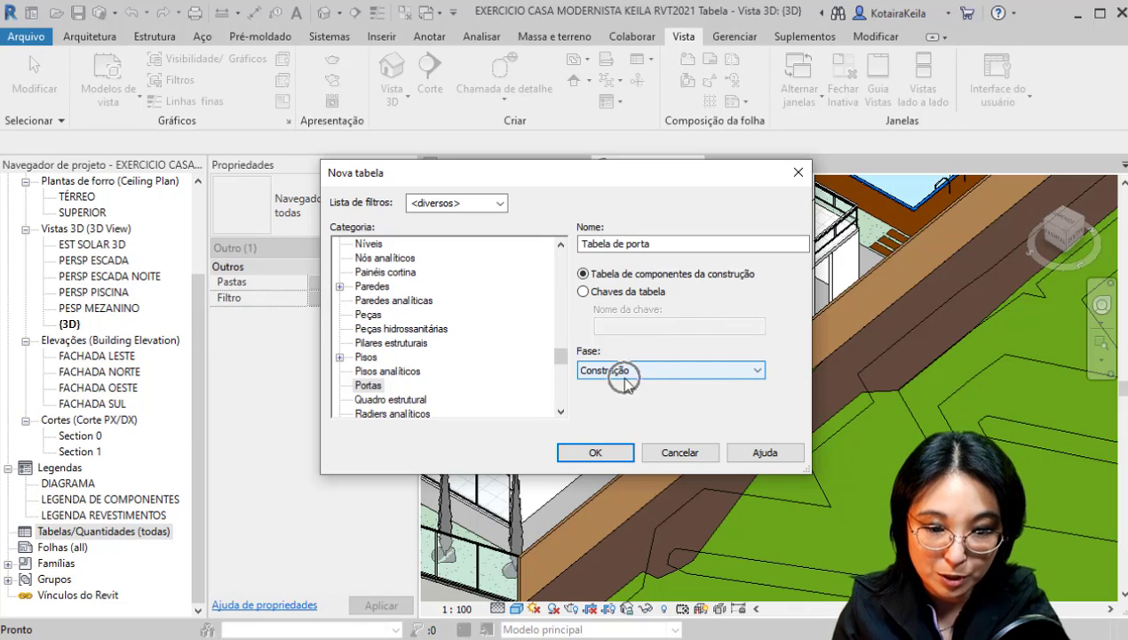
pyautogui.click(371, 386)
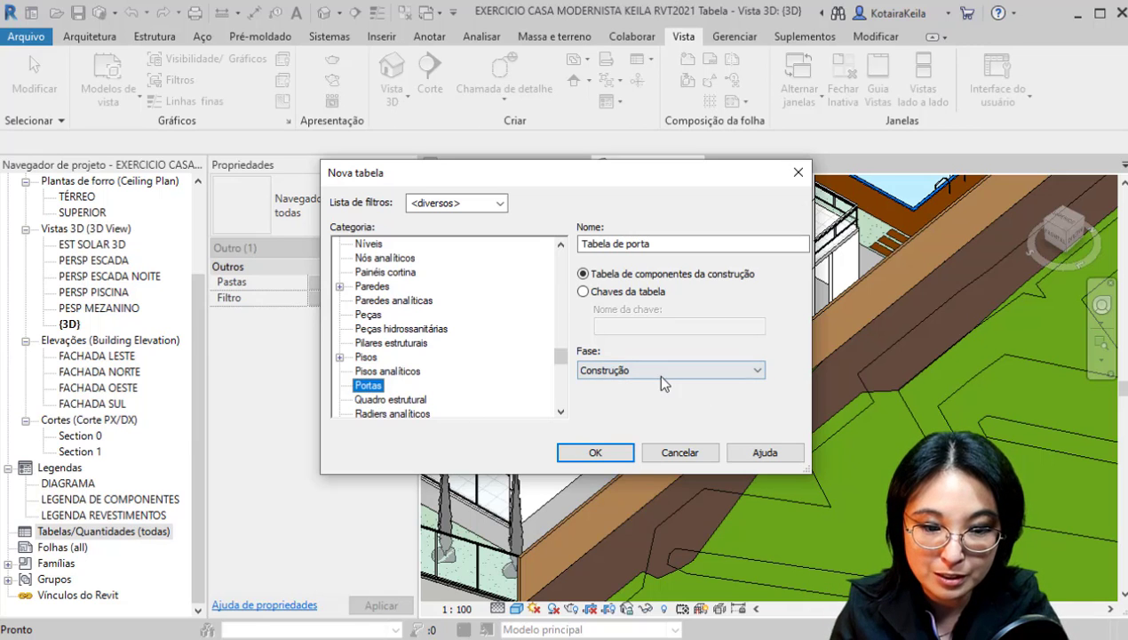
pyautogui.click(603, 455)
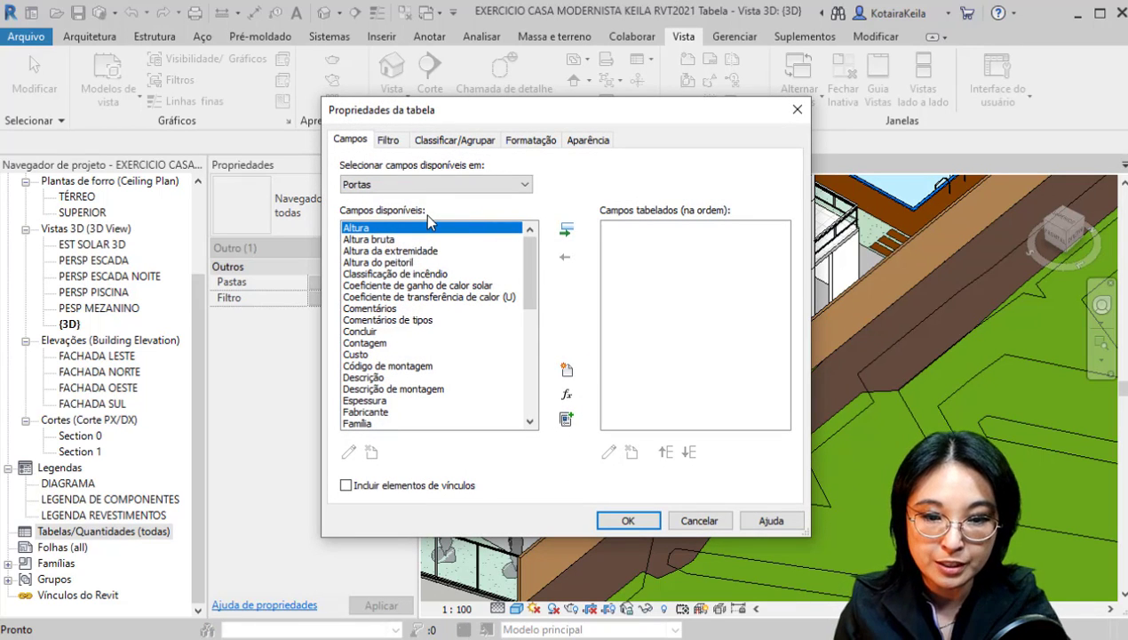
pyautogui.moveTo(529, 266)
pyautogui.mouseDown()
pyautogui.moveTo(527, 375)
pyautogui.moveTo(524, 251)
pyautogui.mouseUp()
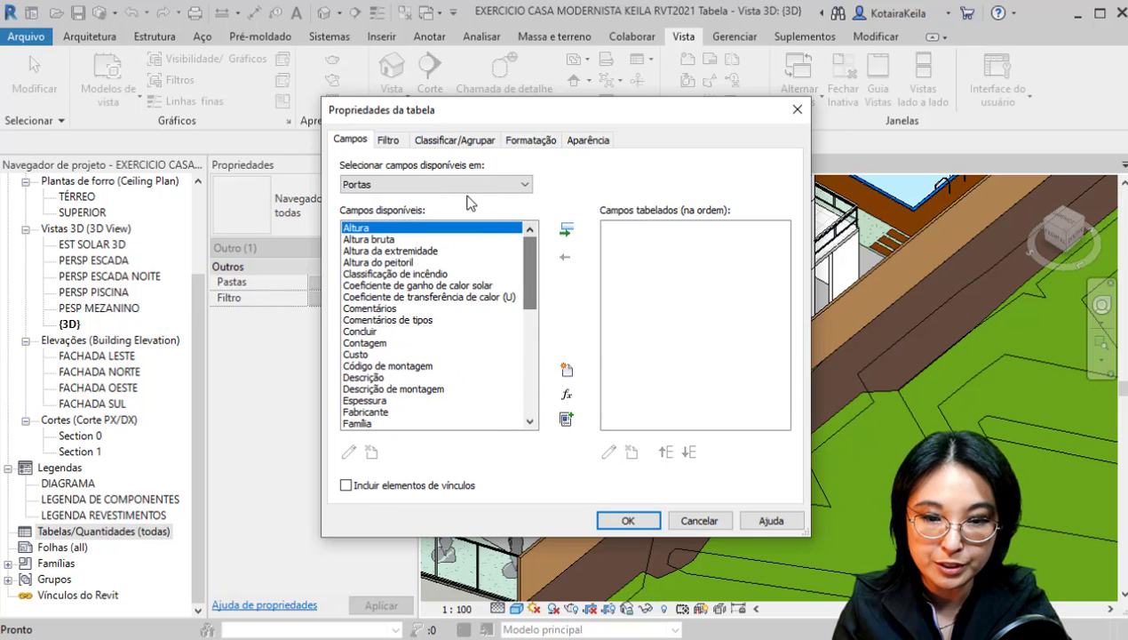
pyautogui.press('ctrl')
pyautogui.press('ctrl')
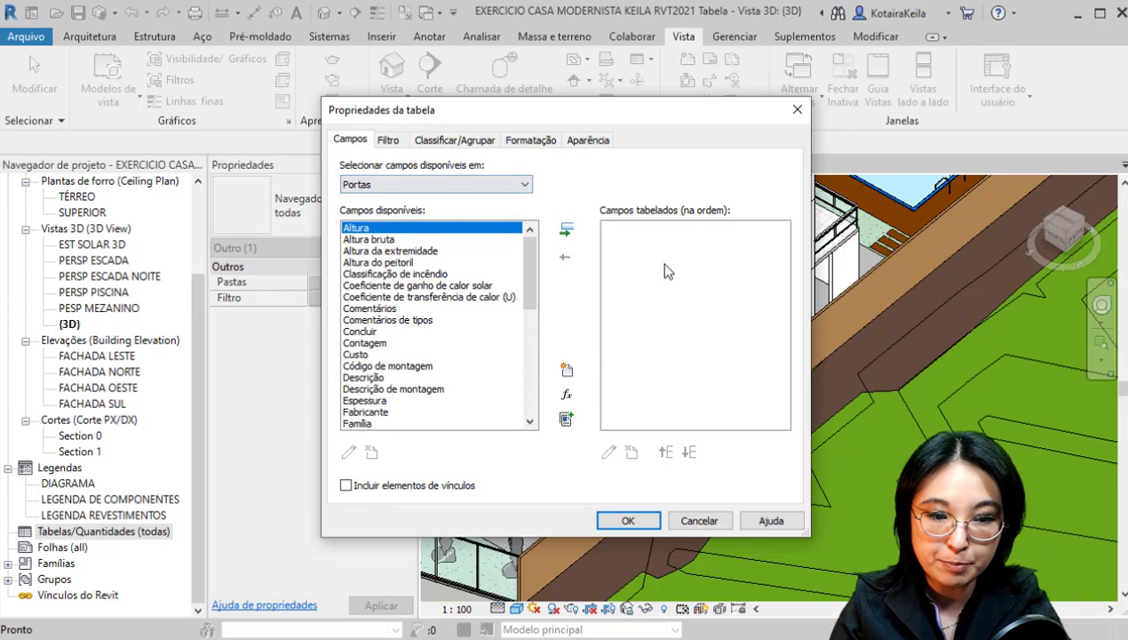
pyautogui.press('ctrl')
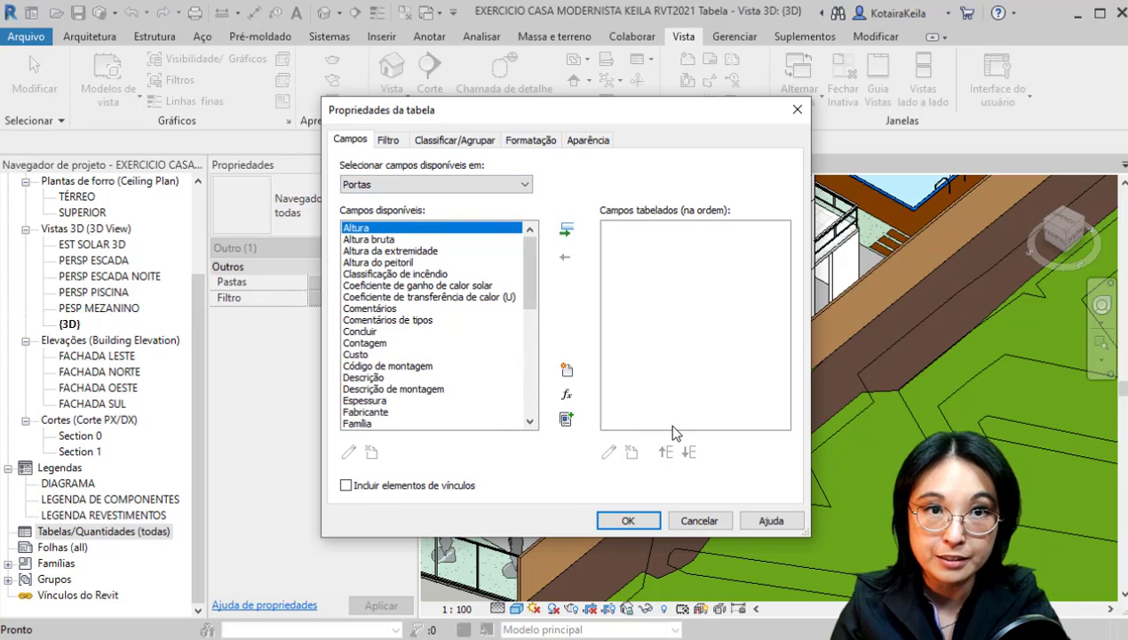
# - Add Nível from the available door fields as the first field of the schedule
pyautogui.click(375, 253)
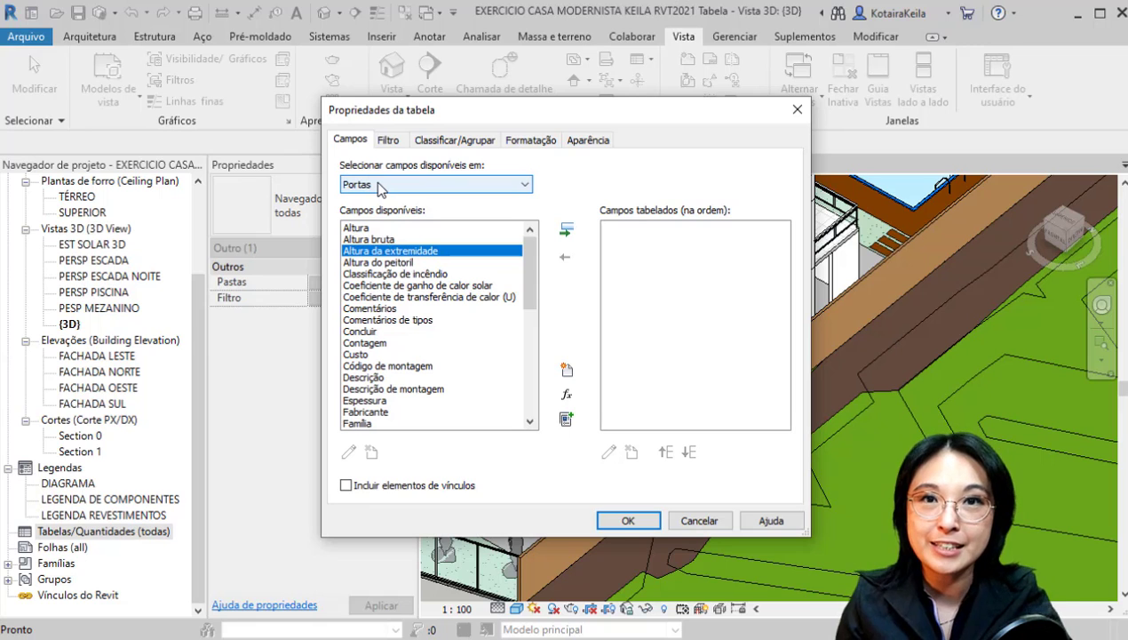
pyautogui.click(392, 263)
pyautogui.press('n')
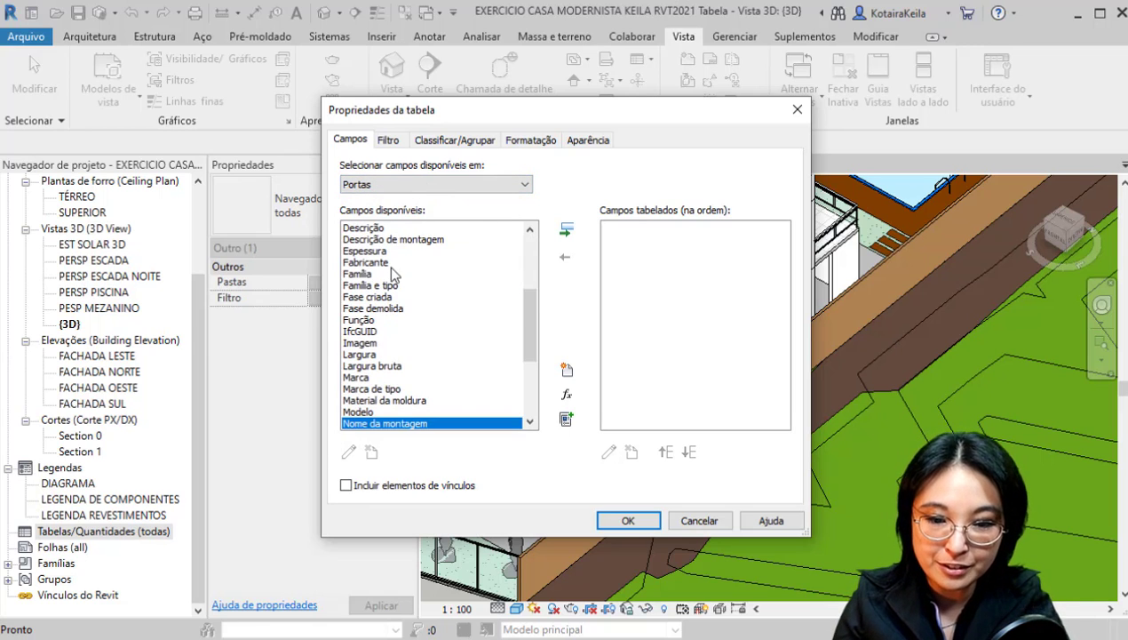
pyautogui.scroll(-2, 398, 343)
pyautogui.click(366, 379)
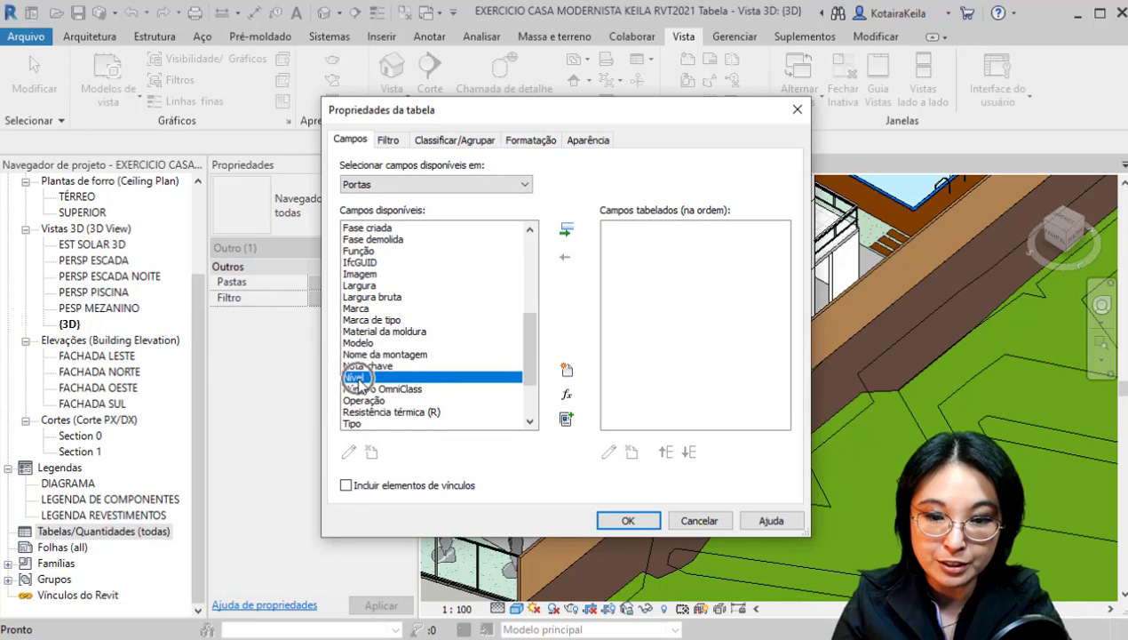
pyautogui.click(566, 233)
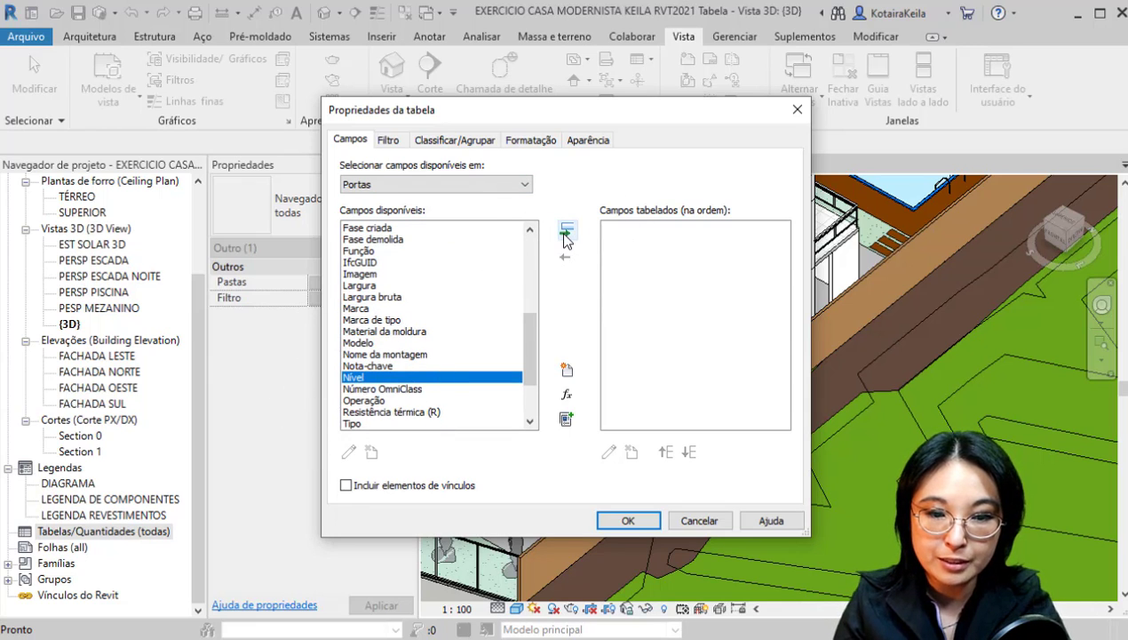
pyautogui.click(566, 233)
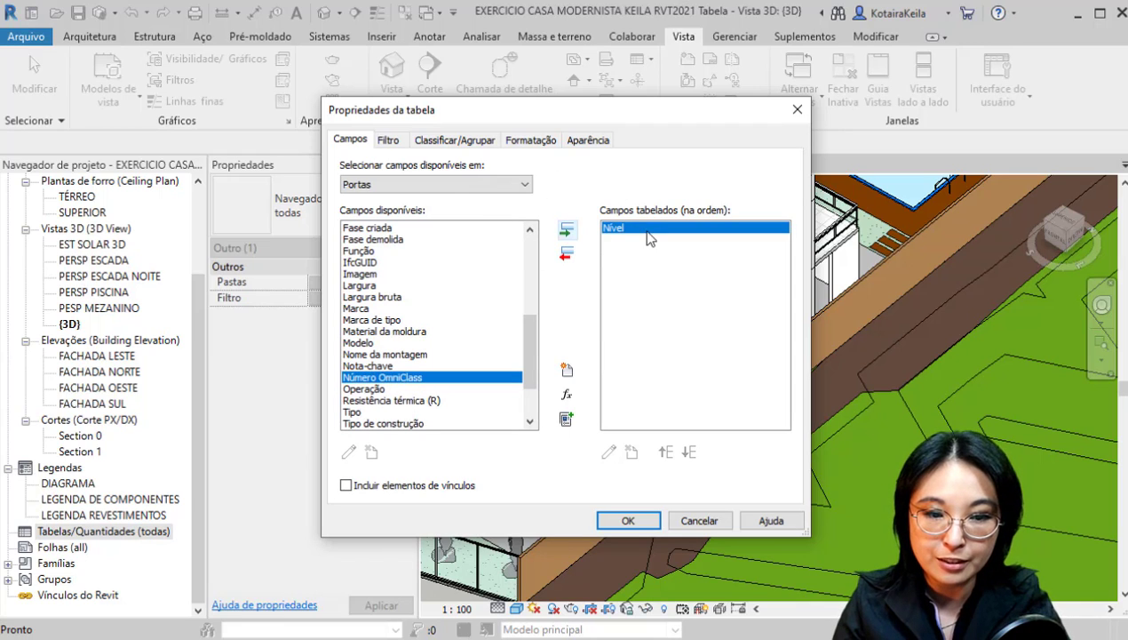
pyautogui.click(689, 245)
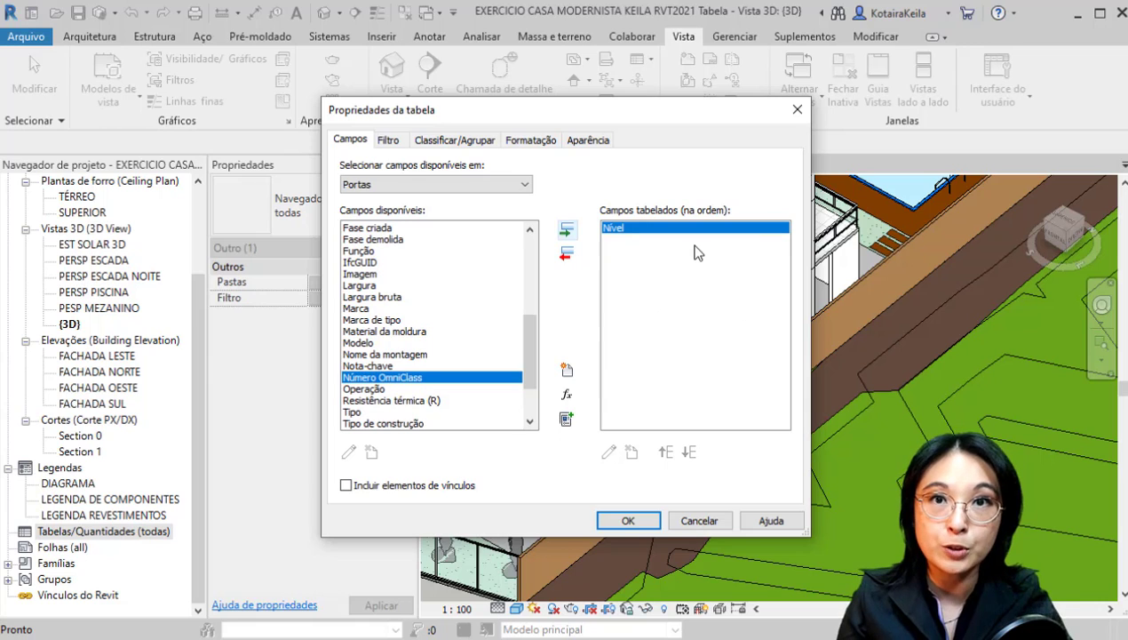
# - Add the combined Família e tipo field to the door schedule after Nível
pyautogui.press('ctrl')
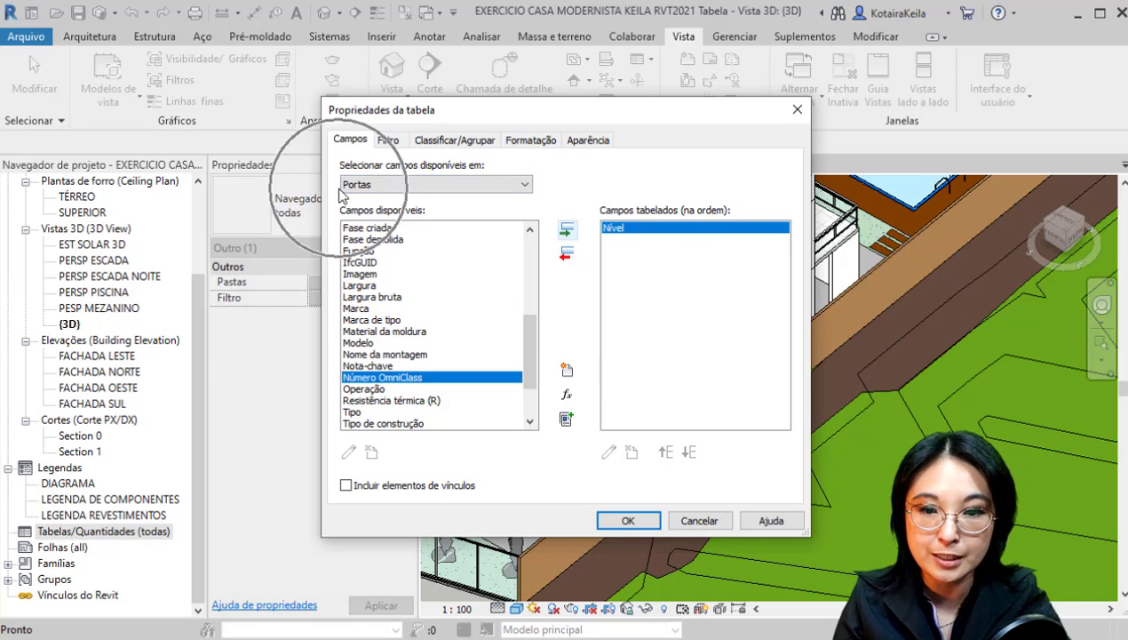
pyautogui.click(368, 286)
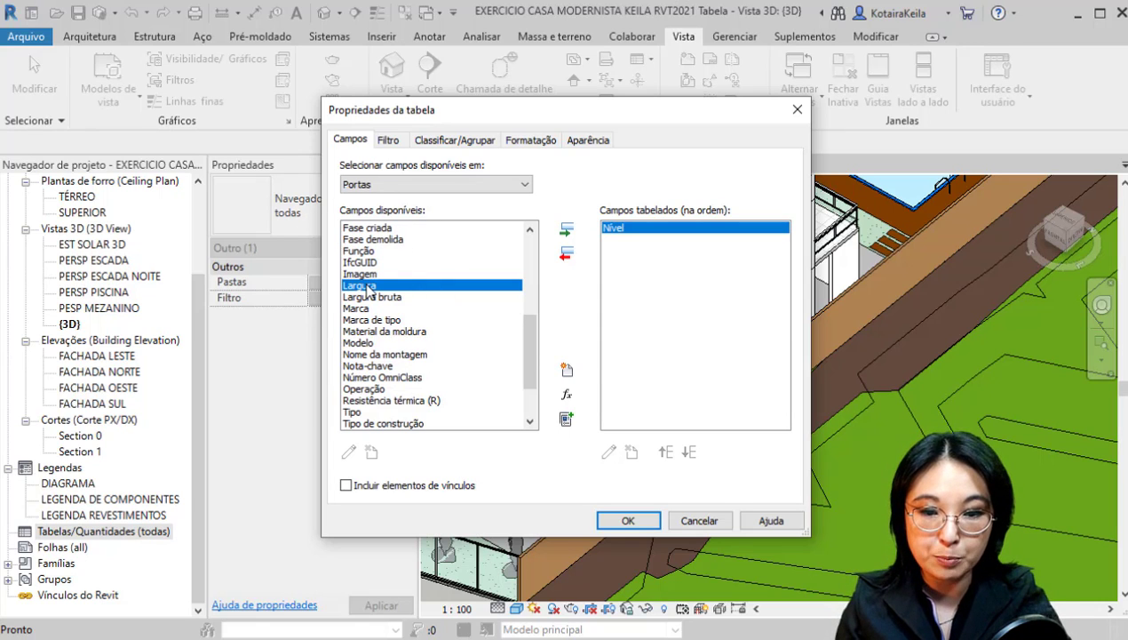
pyautogui.press('ctrl')
pyautogui.press('ctrl')
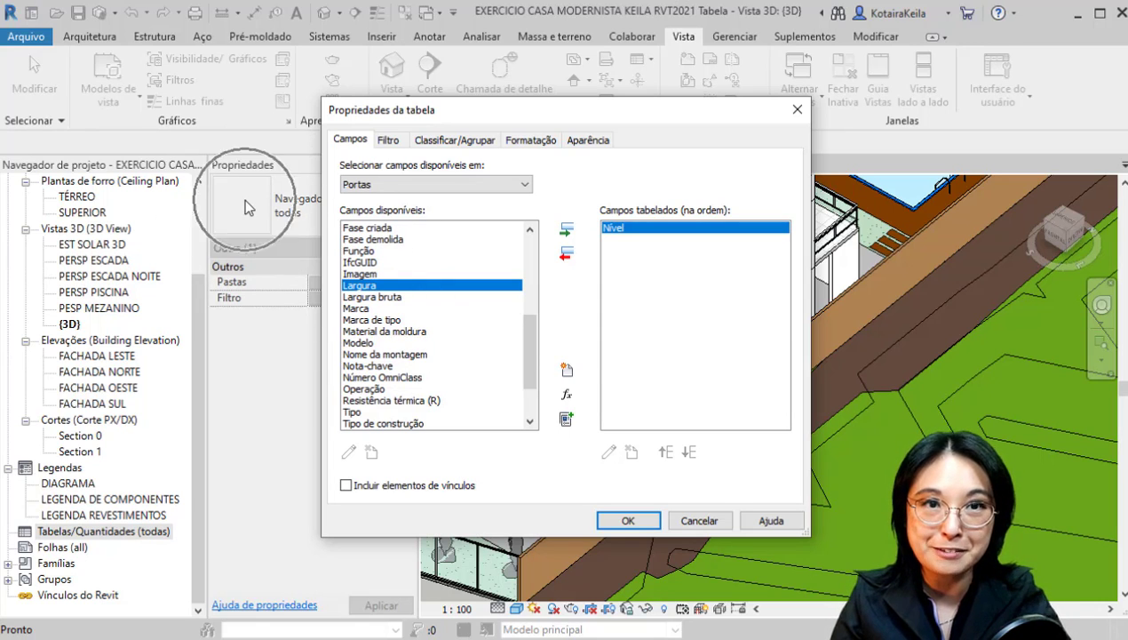
pyautogui.press('ctrl')
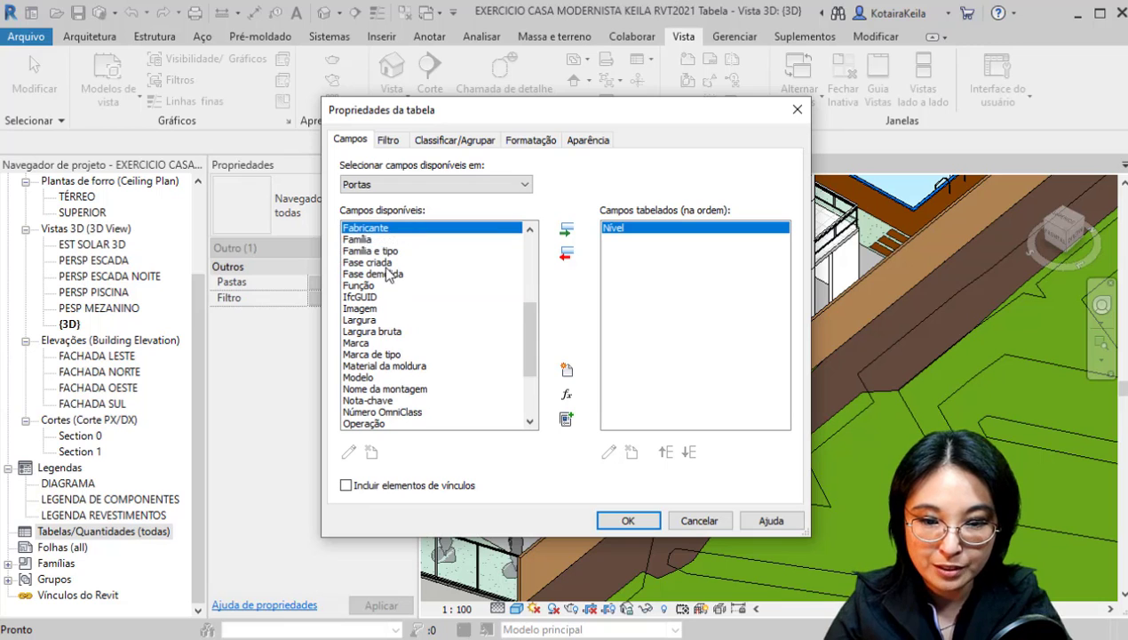
pyautogui.click(360, 250)
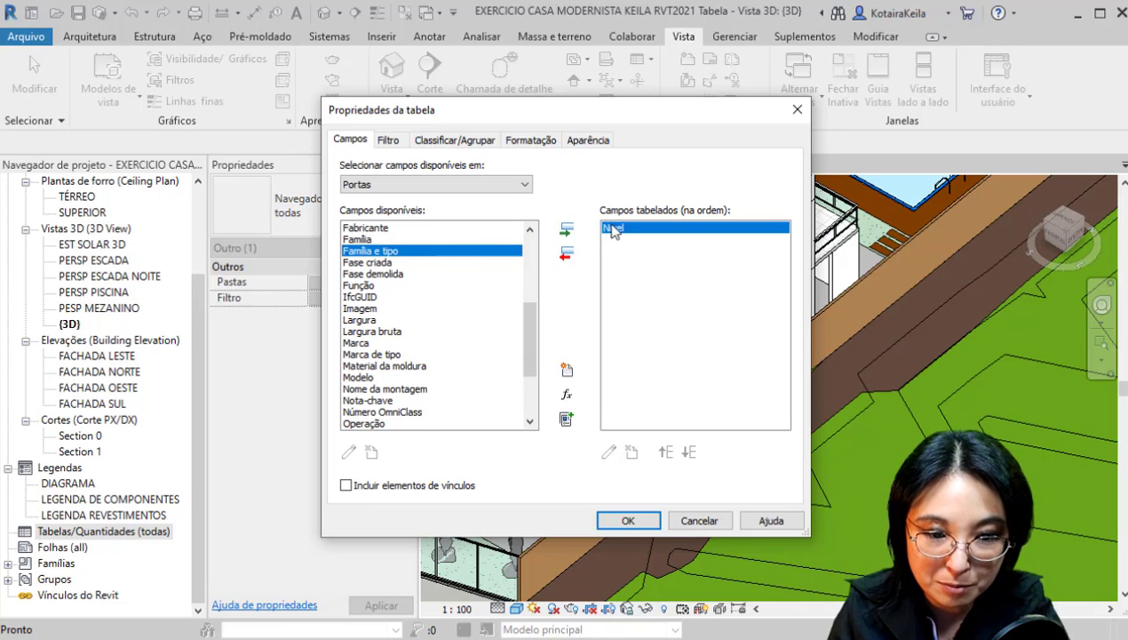
pyautogui.click(566, 229)
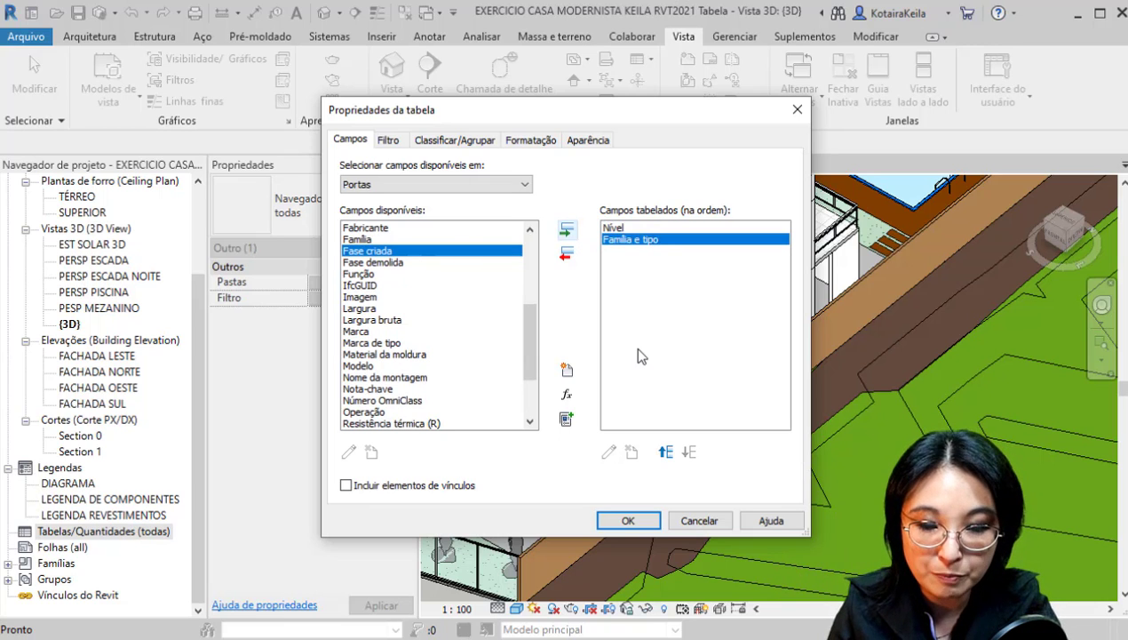
# - Add the Marca de tipo field to the door schedule after Família e tipo
pyautogui.click(253, 206)
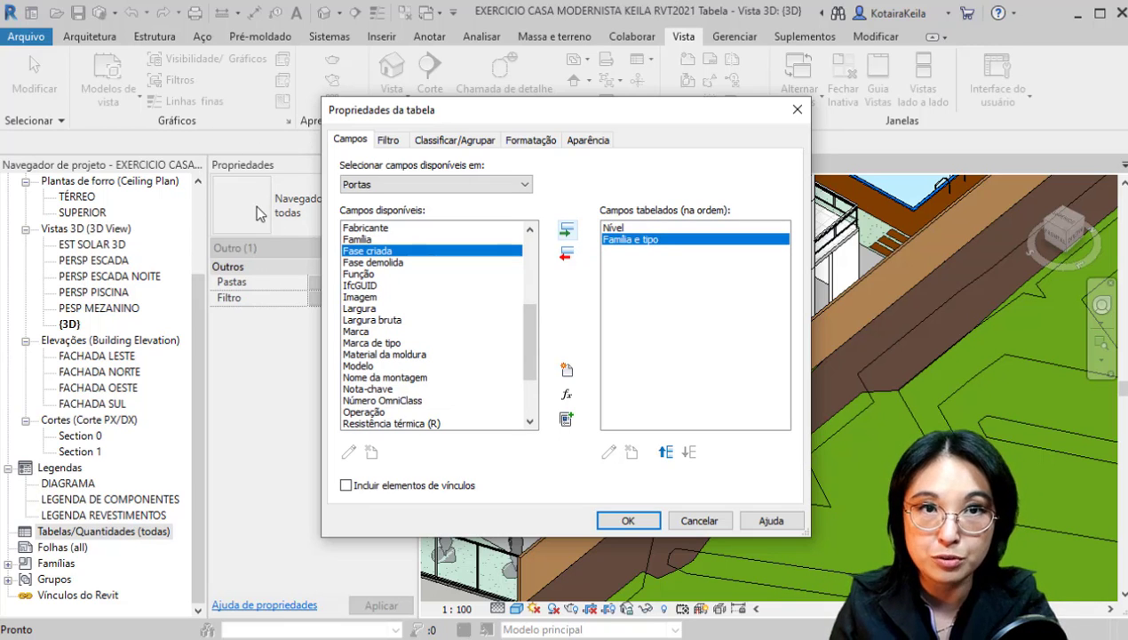
pyautogui.click(285, 189)
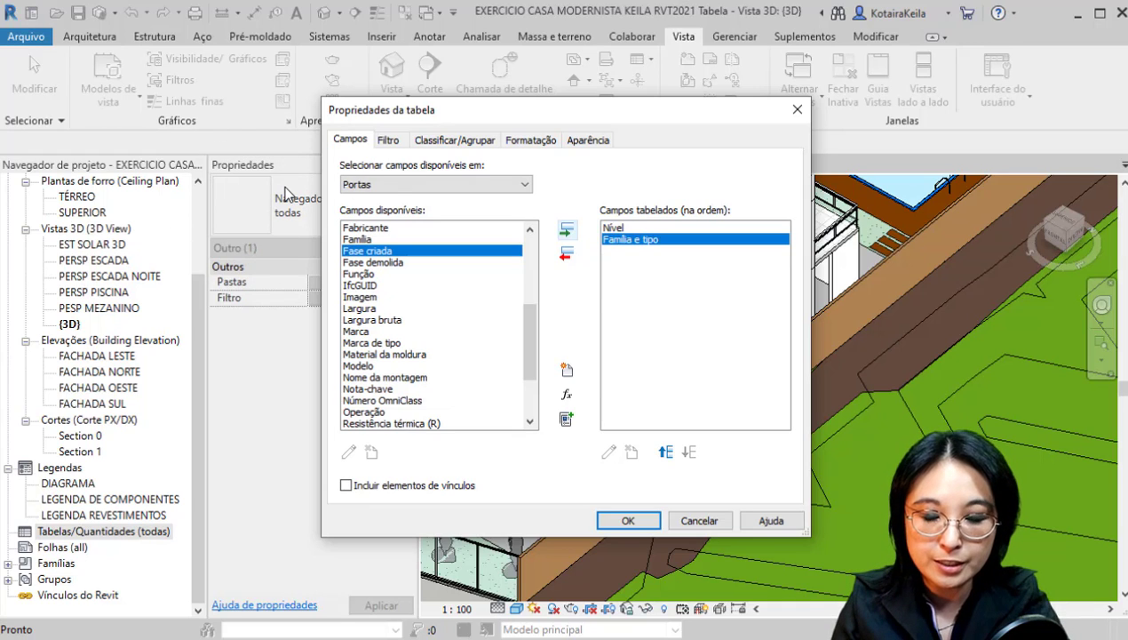
pyautogui.click(389, 344)
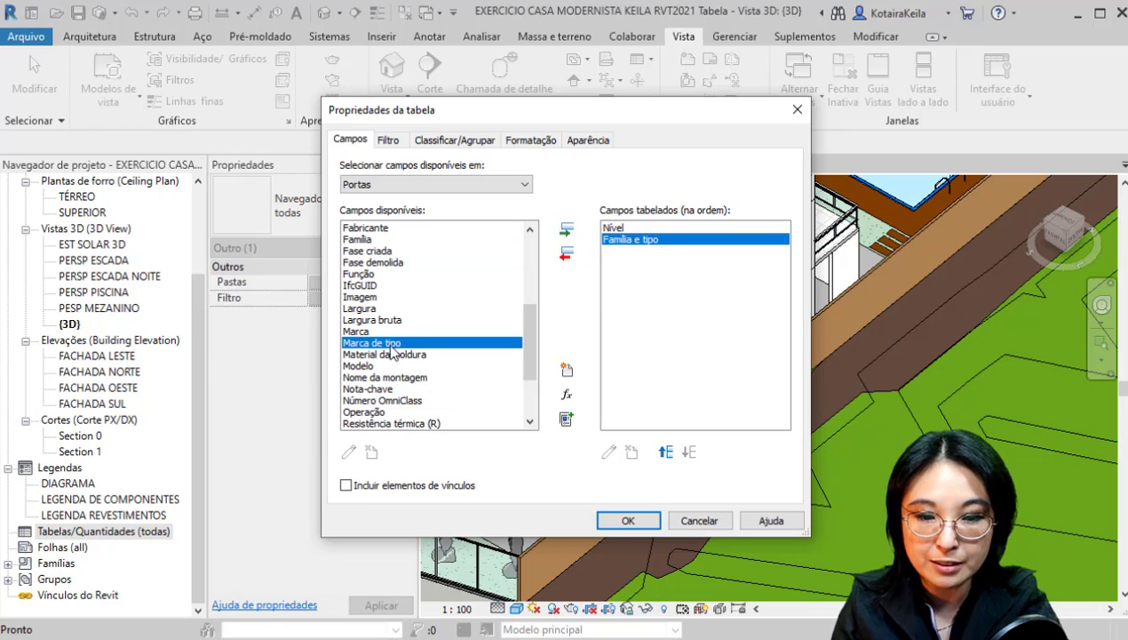
pyautogui.click(566, 229)
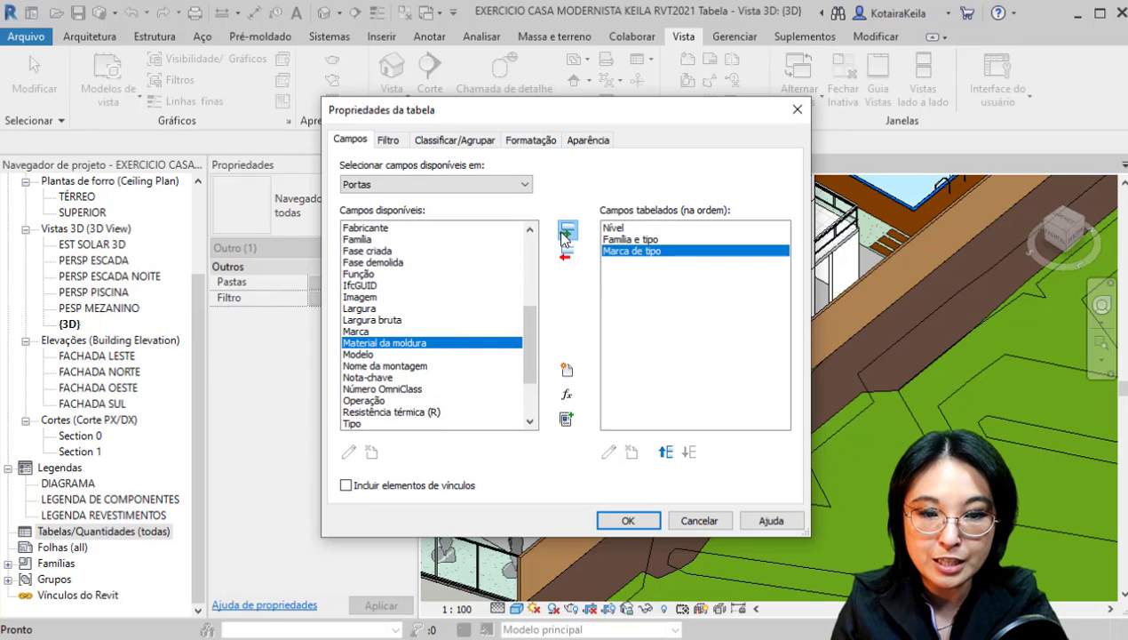
pyautogui.click(635, 259)
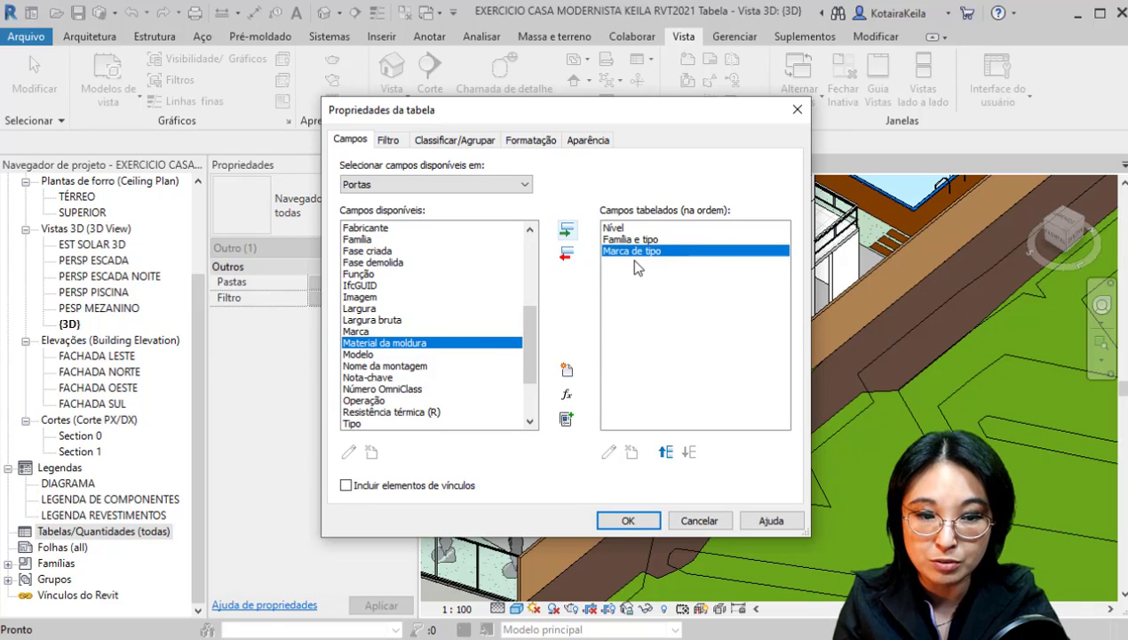
pyautogui.click(359, 203)
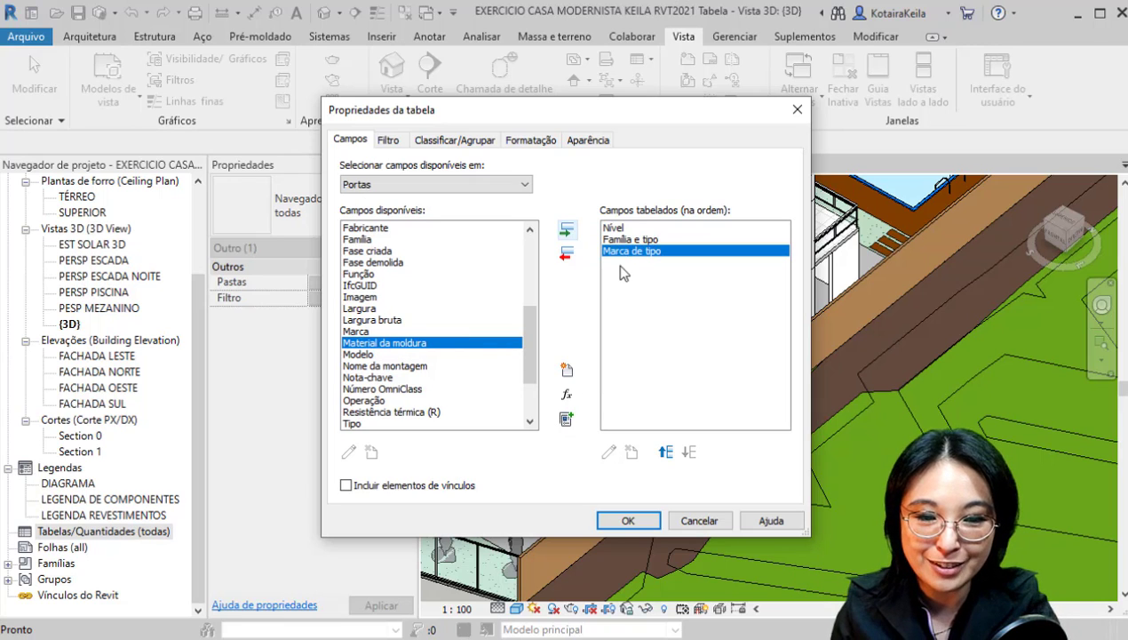
pyautogui.click(608, 229)
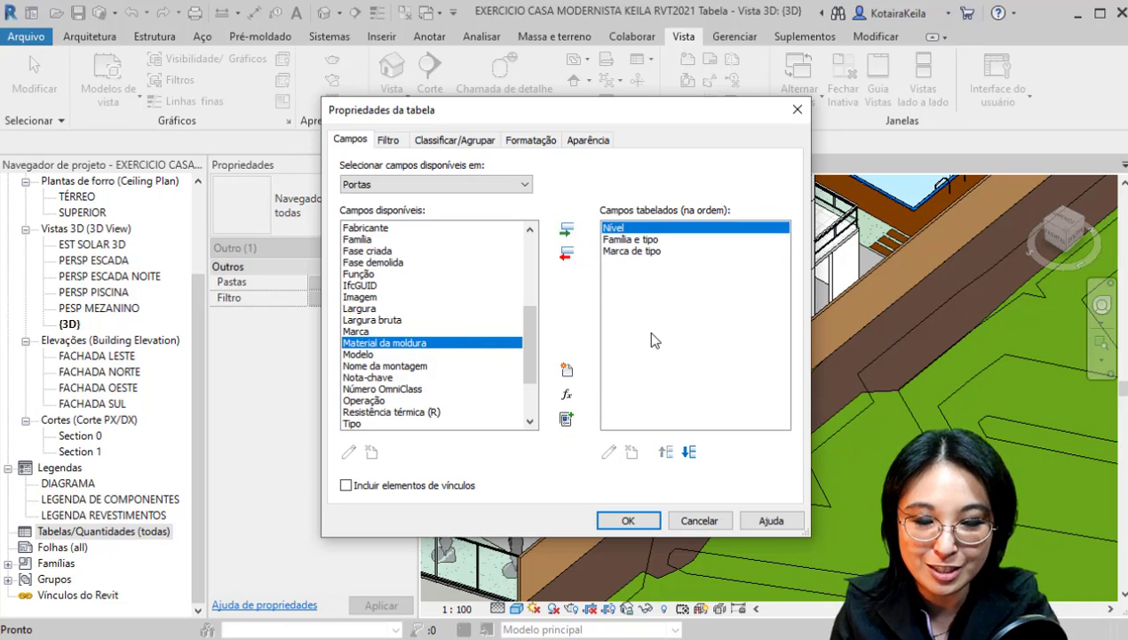
pyautogui.click(658, 240)
pyautogui.click(648, 250)
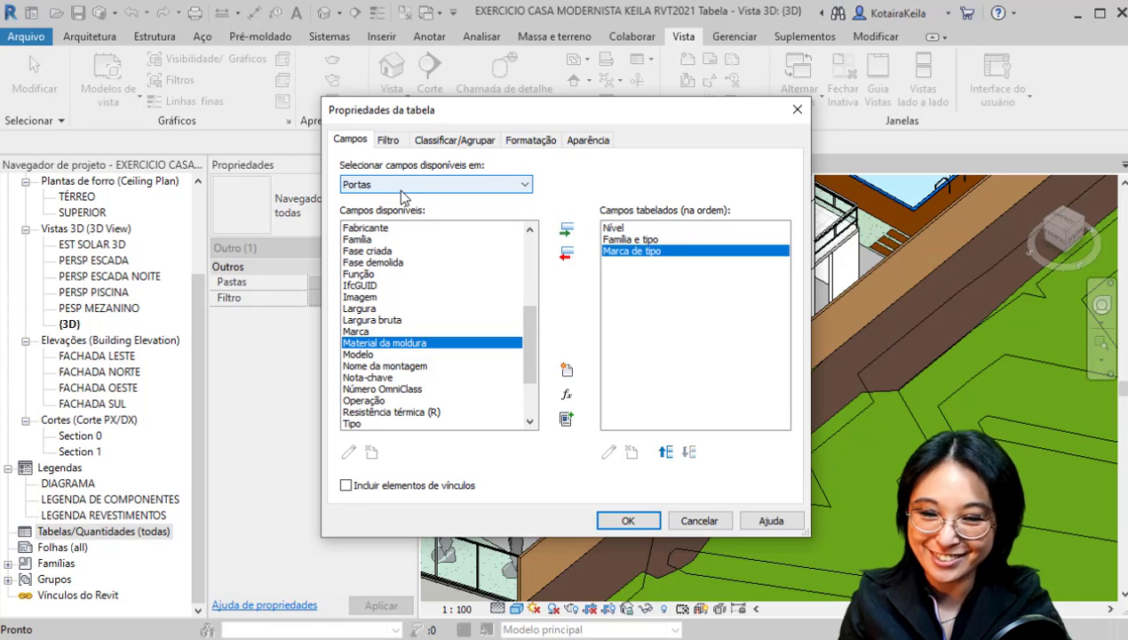
# - Add the door dimension fields Largura and Altura, in that order, after Marca de tipo in the schedule
pyautogui.click(369, 275)
pyautogui.click(363, 309)
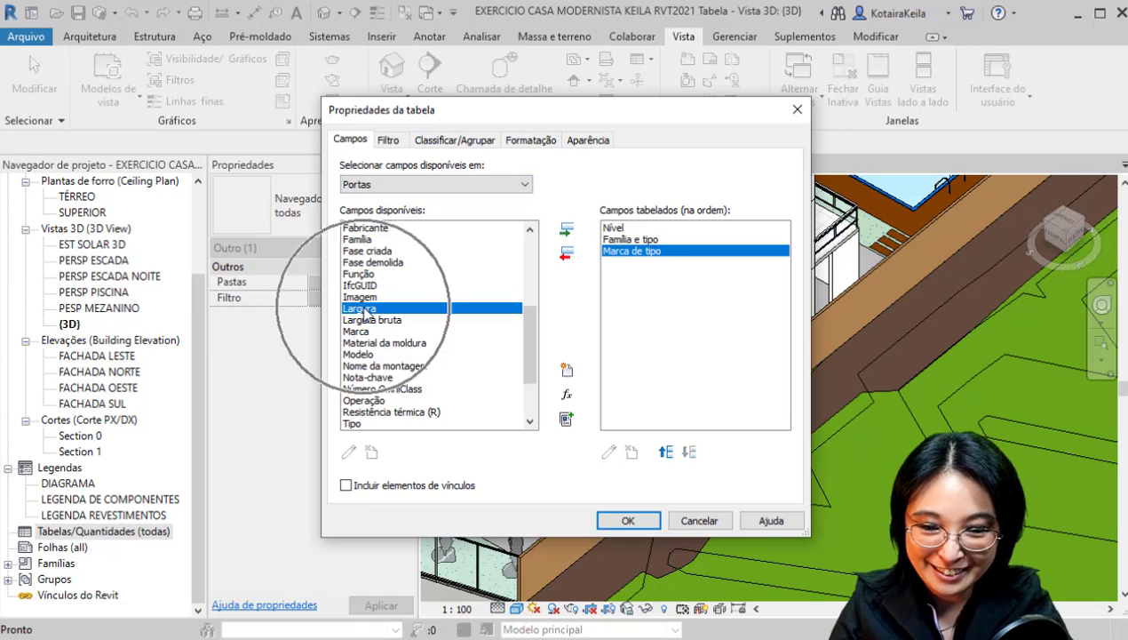
pyautogui.click(573, 233)
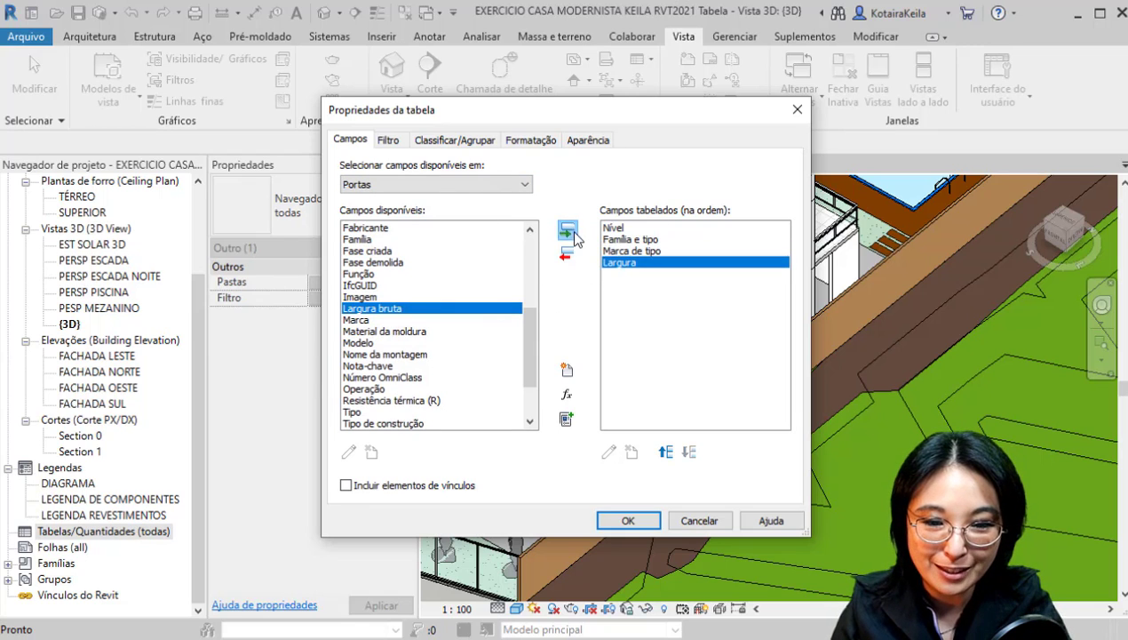
pyautogui.click(388, 345)
pyautogui.press('a')
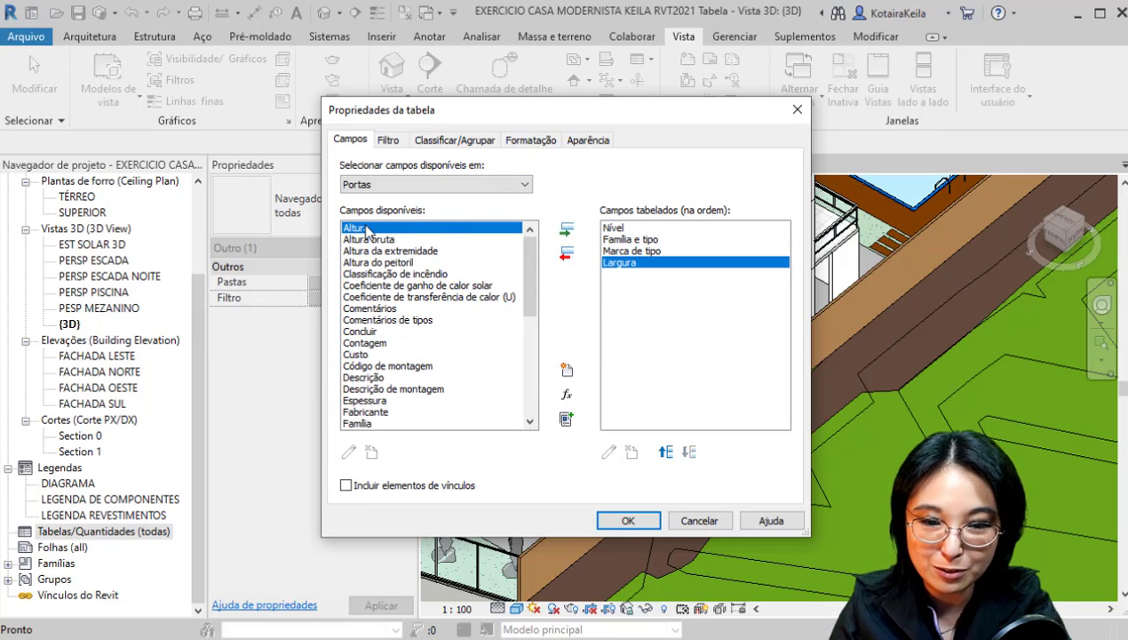
pyautogui.click(569, 238)
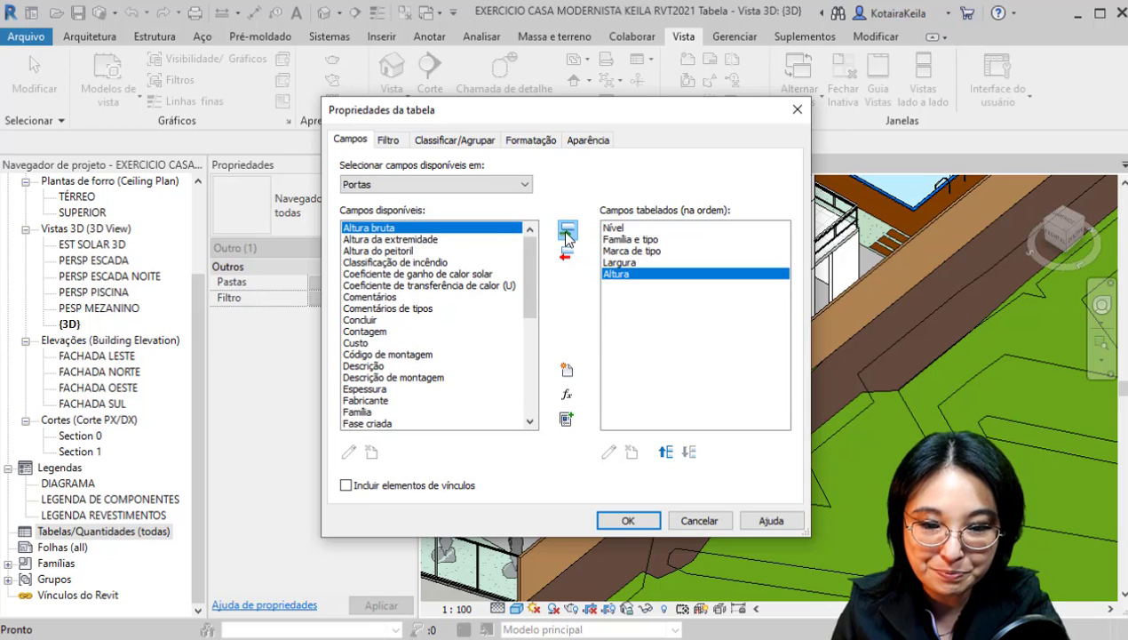
# - Add the Contagem field to the door schedule after Altura
pyautogui.click(391, 332)
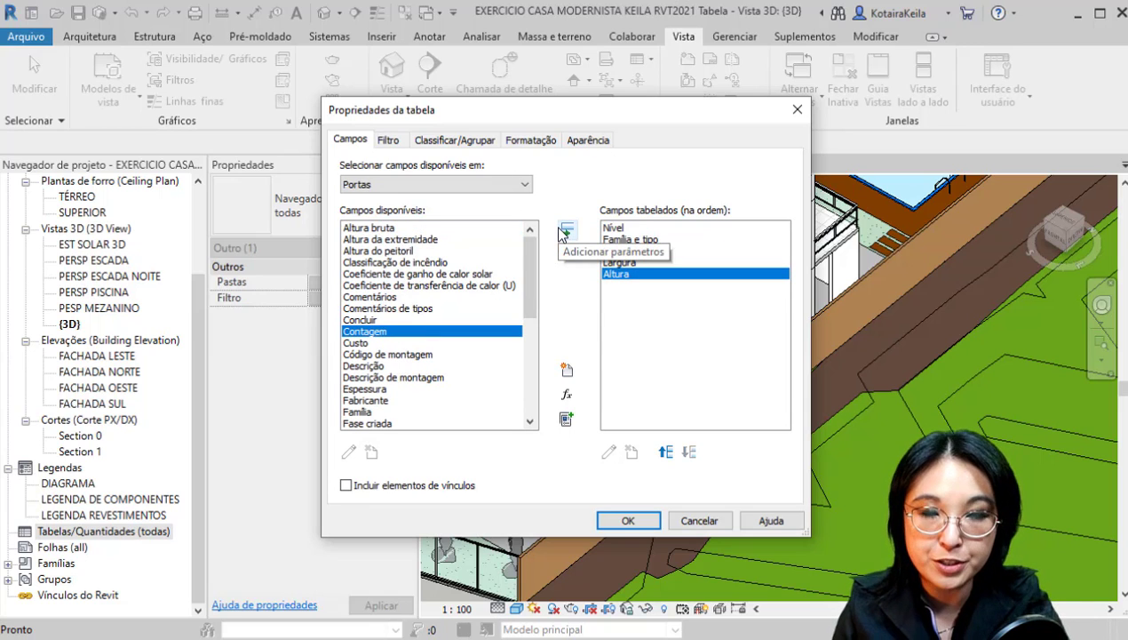
pyautogui.click(376, 331)
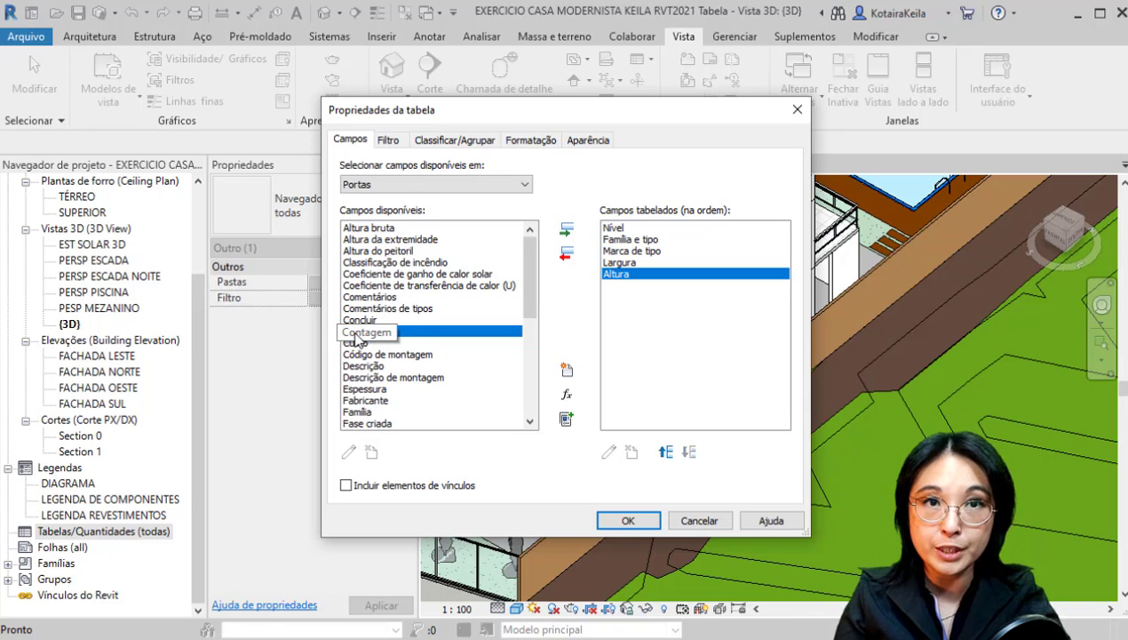
pyautogui.click(418, 332)
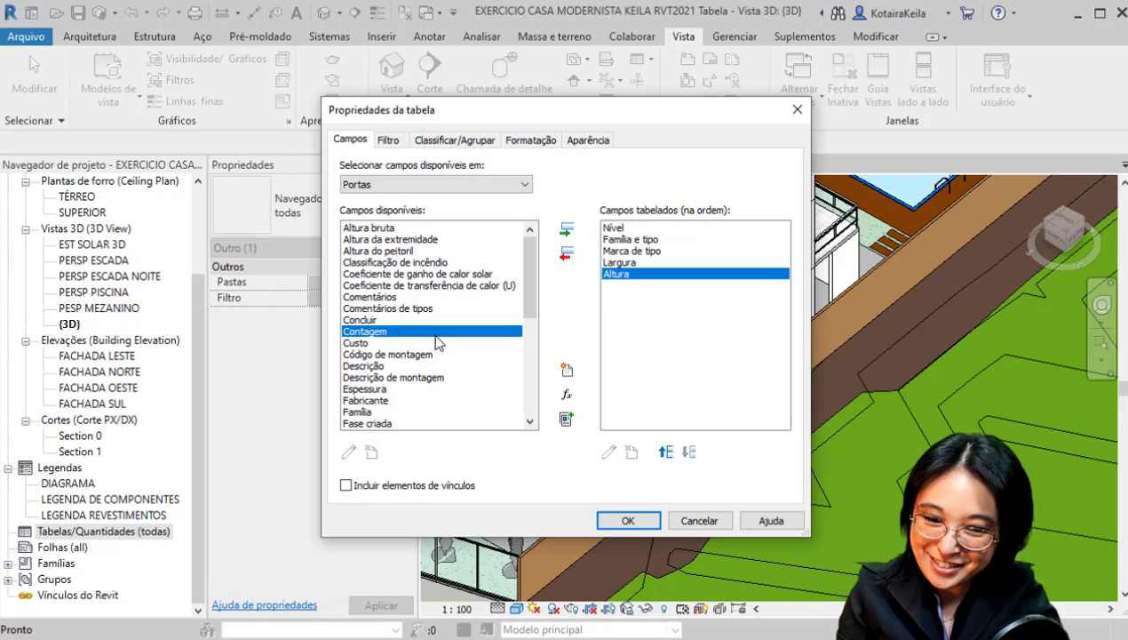
pyautogui.click(432, 332)
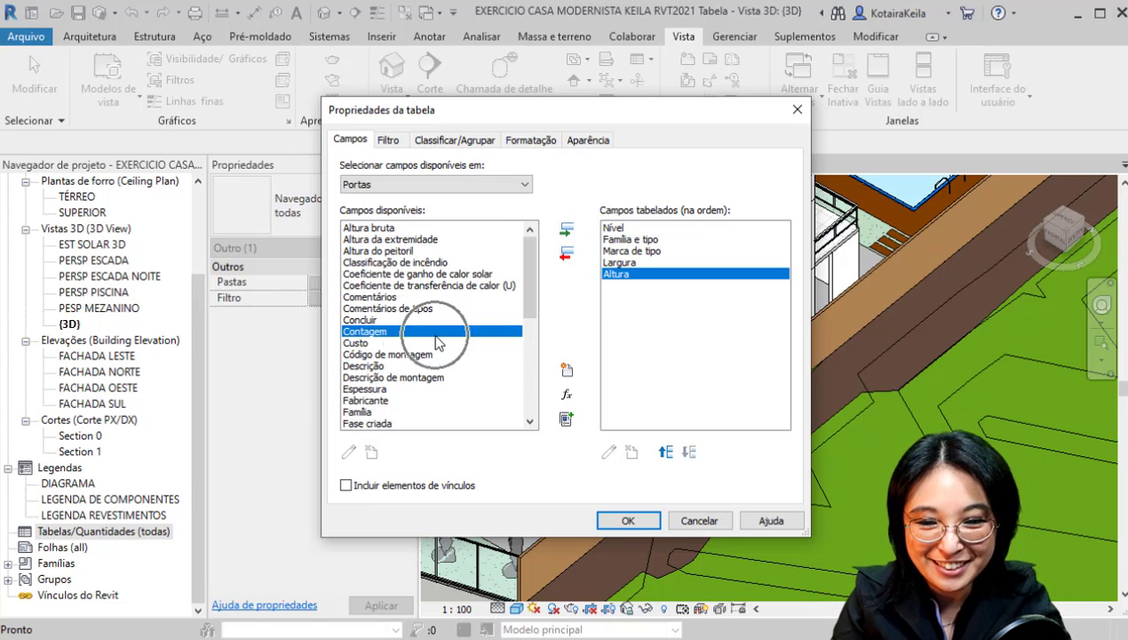
pyautogui.click(567, 231)
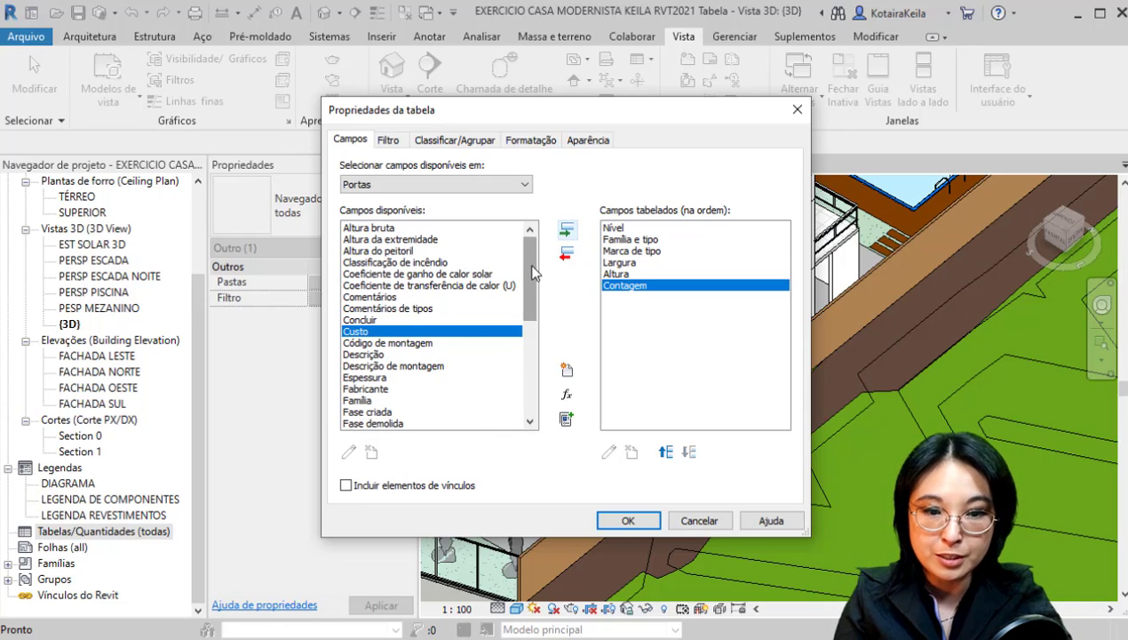
# - Review the remaining available door fields, including Comentários, Comentários de tipos, Descrição and Descrição de montagem
pyautogui.moveTo(531, 262)
pyautogui.mouseDown()
pyautogui.moveTo(534, 367)
pyautogui.moveTo(530, 240)
pyautogui.mouseUp()
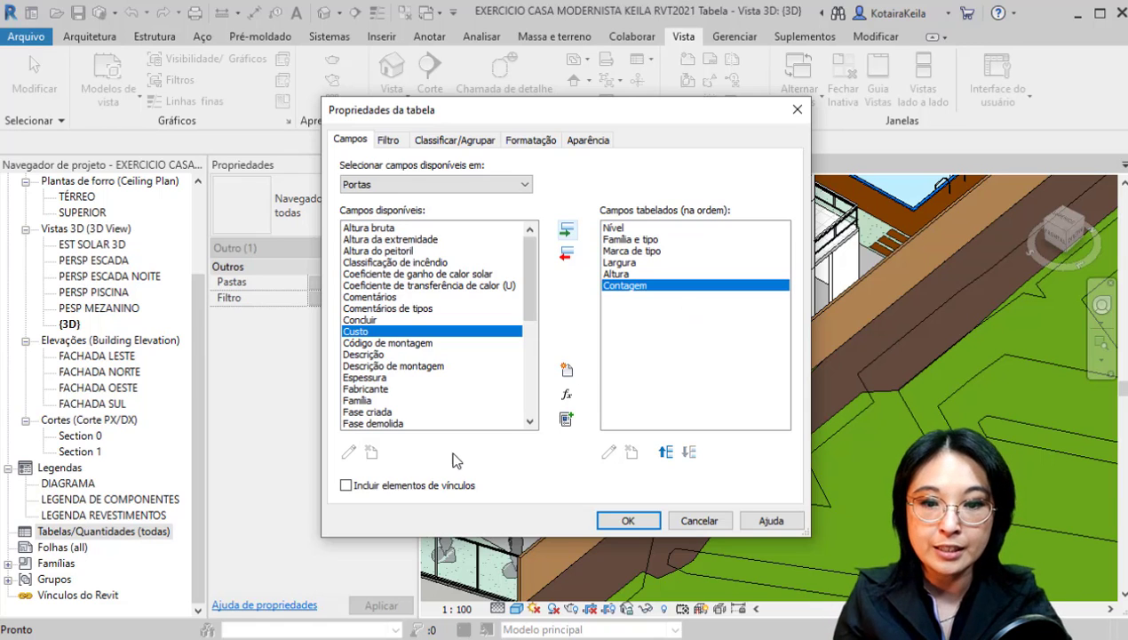
pyautogui.click(373, 297)
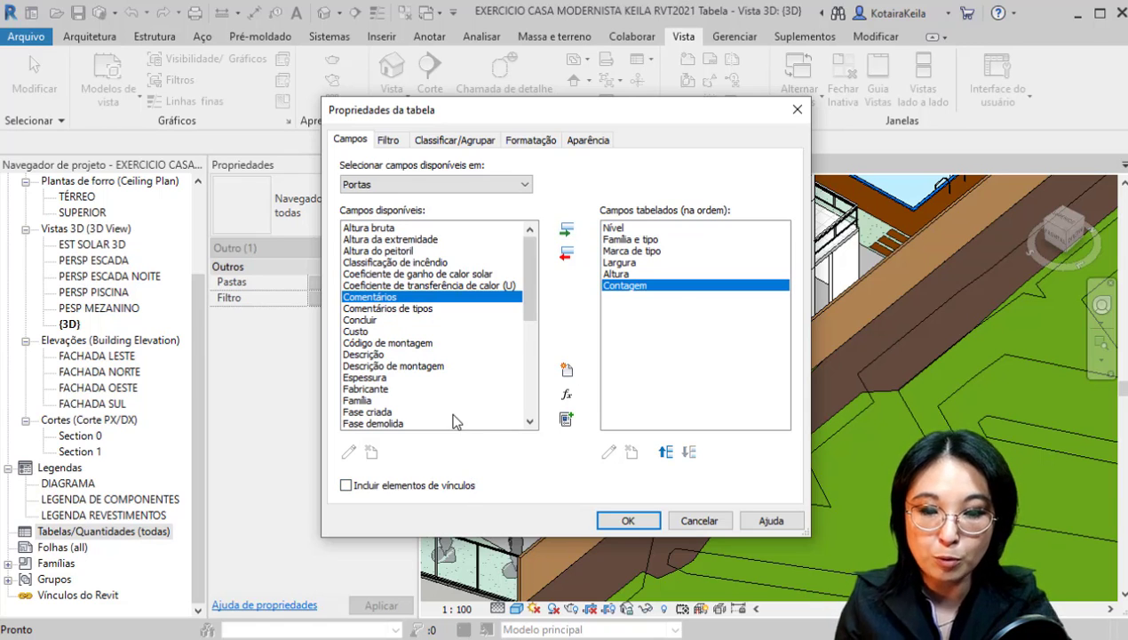
pyautogui.click(416, 322)
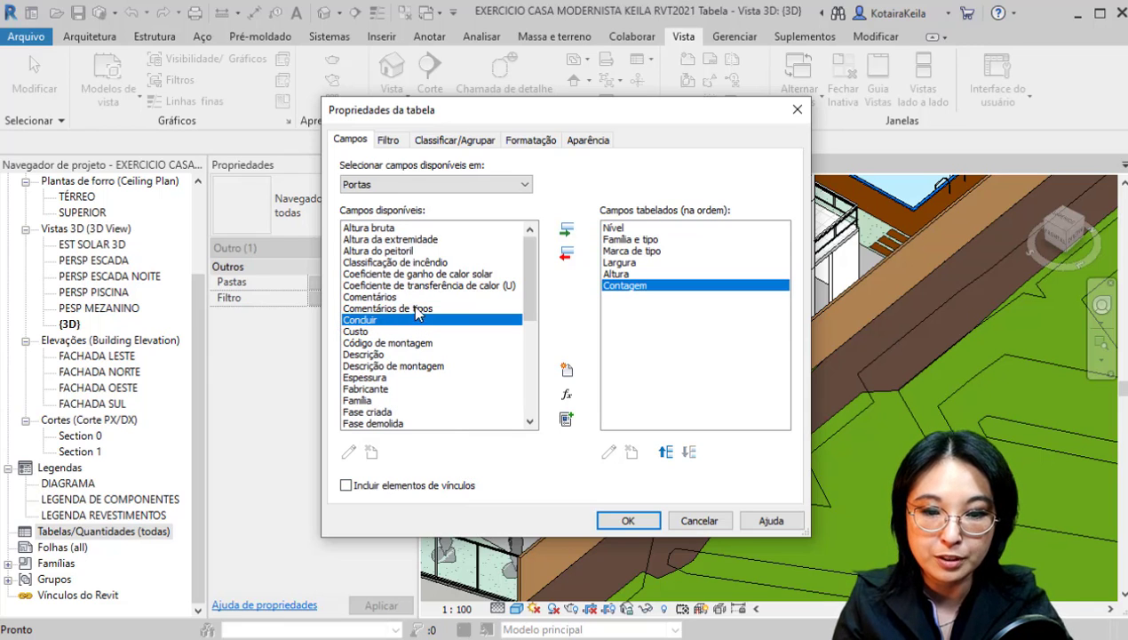
pyautogui.click(415, 309)
pyautogui.press('ctrl')
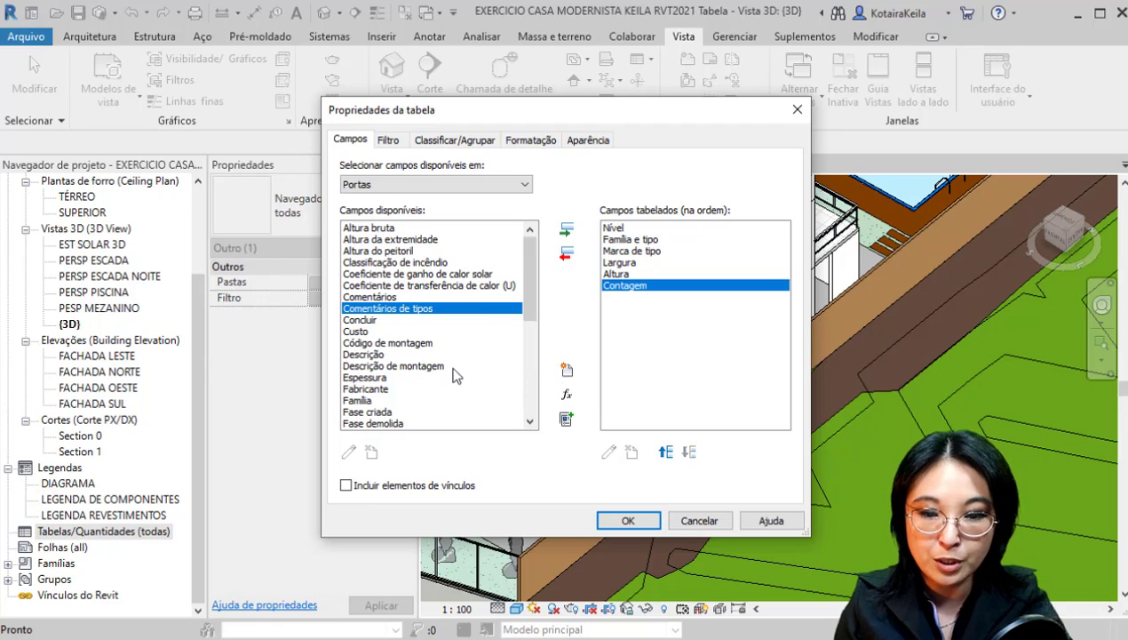
pyautogui.click(380, 356)
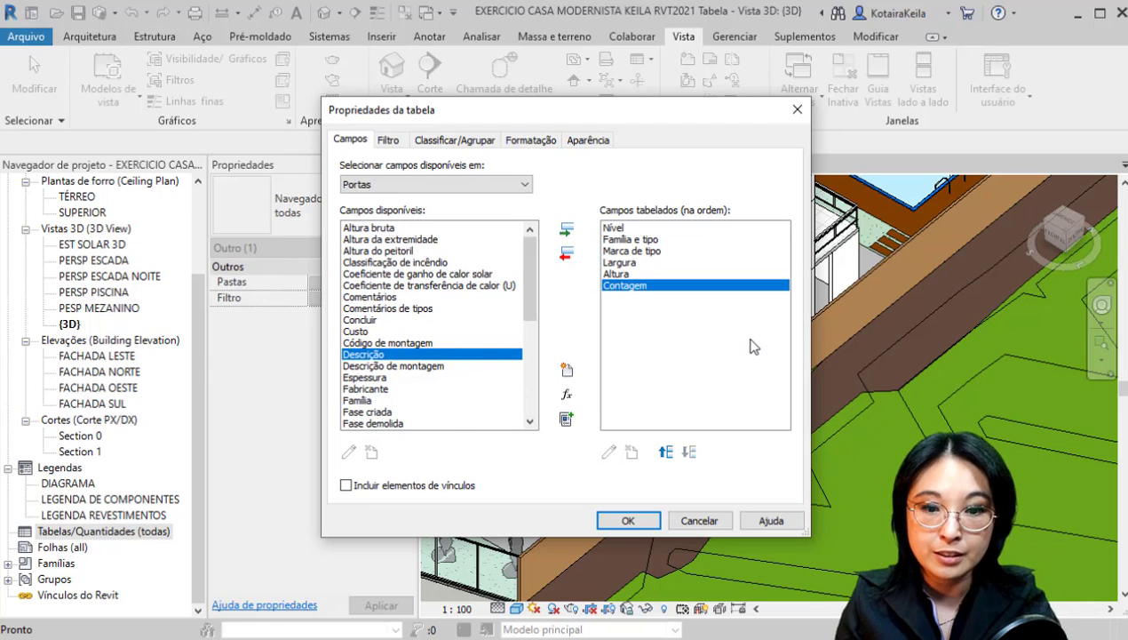
pyautogui.click(469, 368)
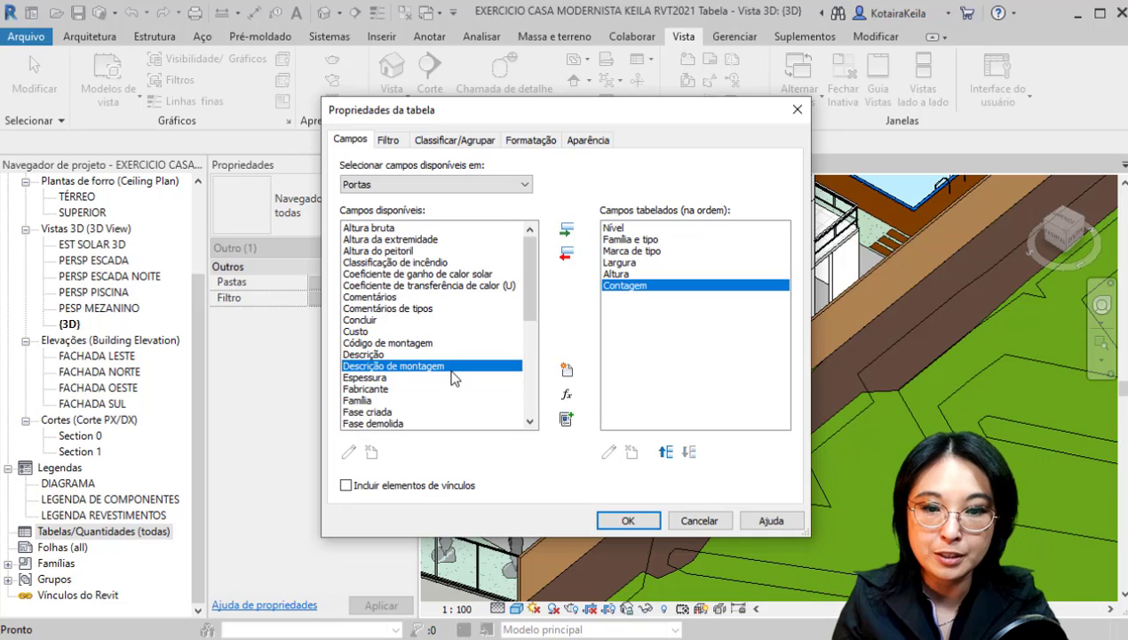
pyautogui.press('ctrl')
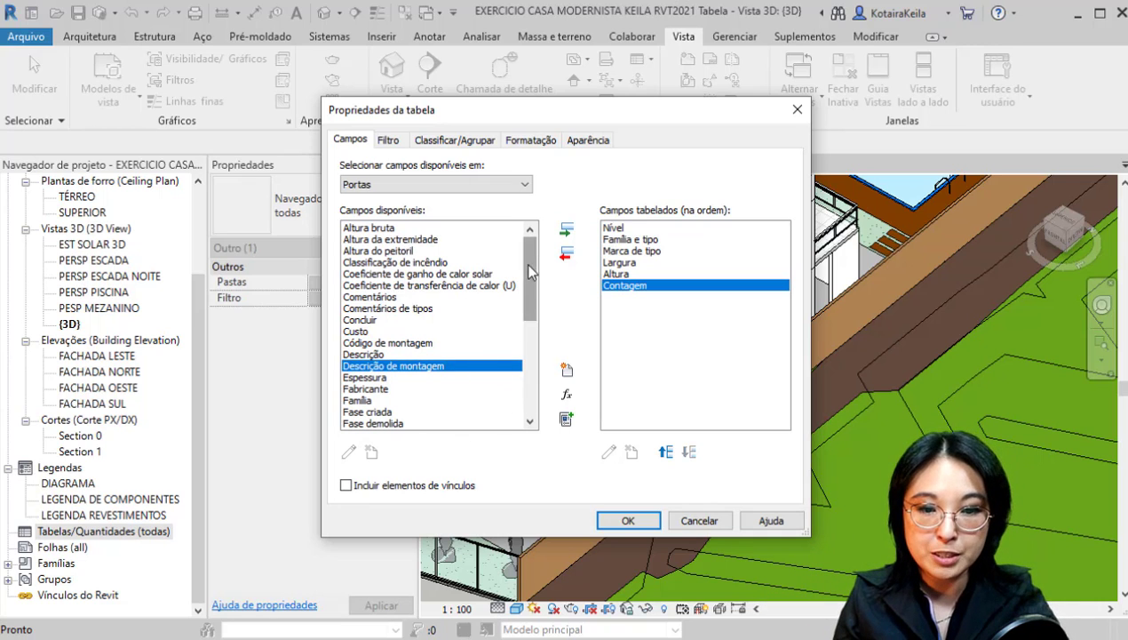
pyautogui.moveTo(531, 274); pyautogui.dragTo(538, 372)
pyautogui.moveTo(540, 412); pyautogui.dragTo(540, 248)
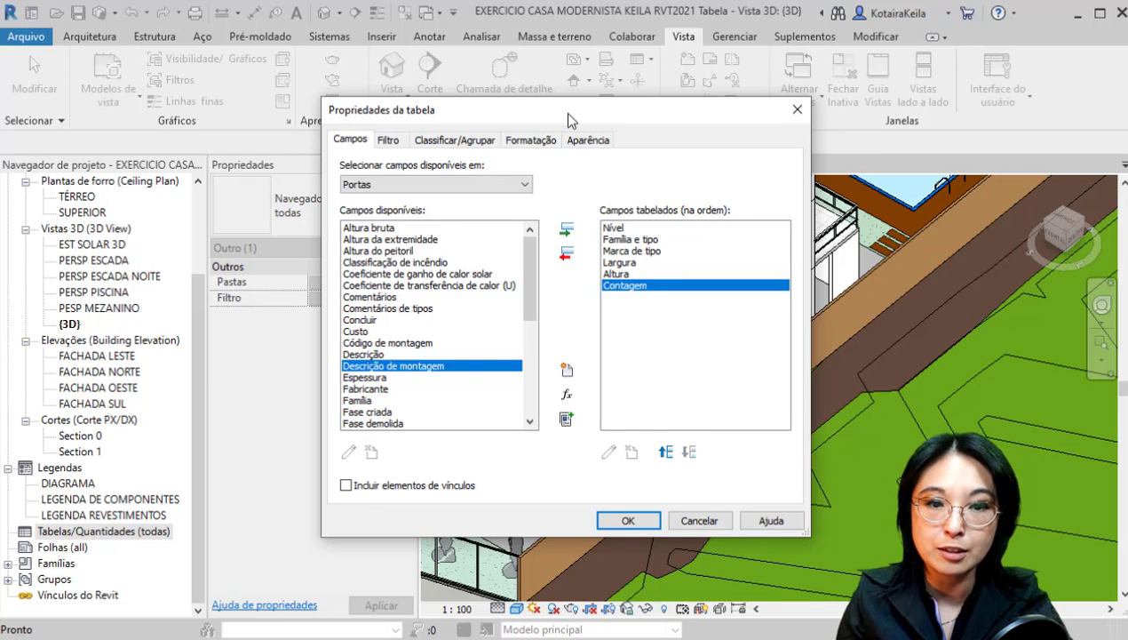
# - Sort the door schedule by Nível in ascending order, with a header and a footer showing Título, contagem e totais
pyautogui.moveTo(564, 112); pyautogui.dragTo(469, 101)
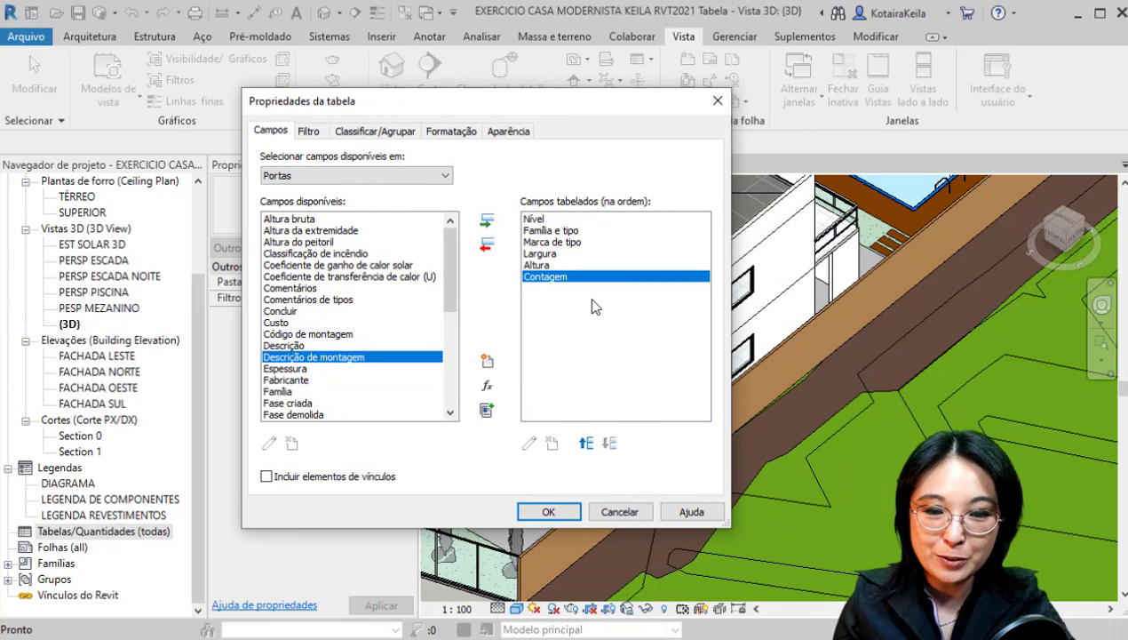
pyautogui.click(381, 131)
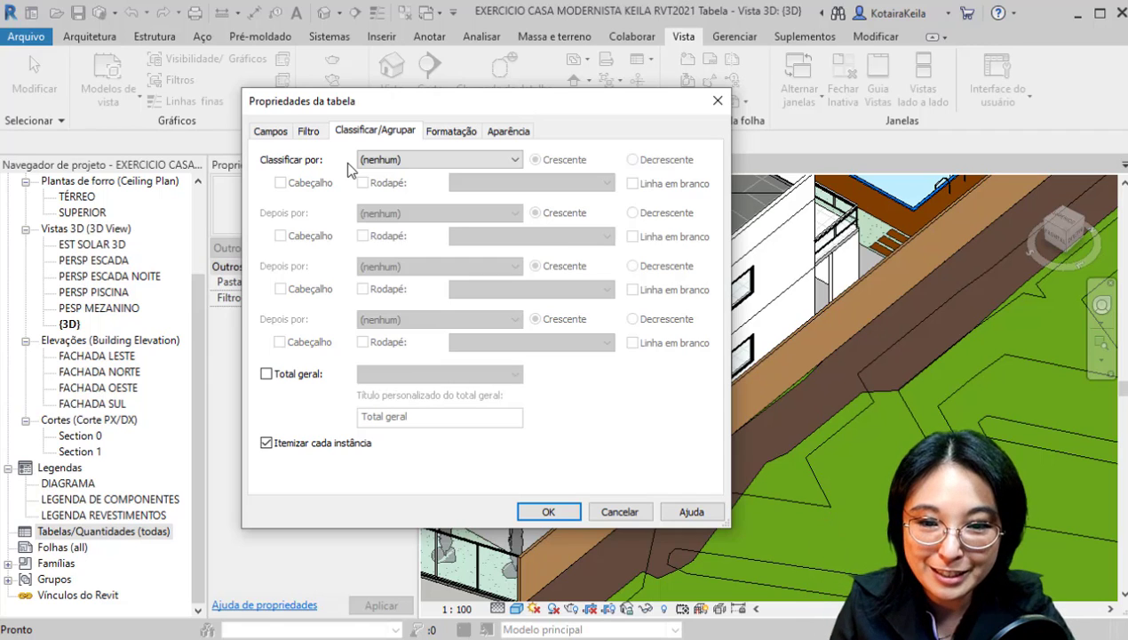
pyautogui.click(397, 160)
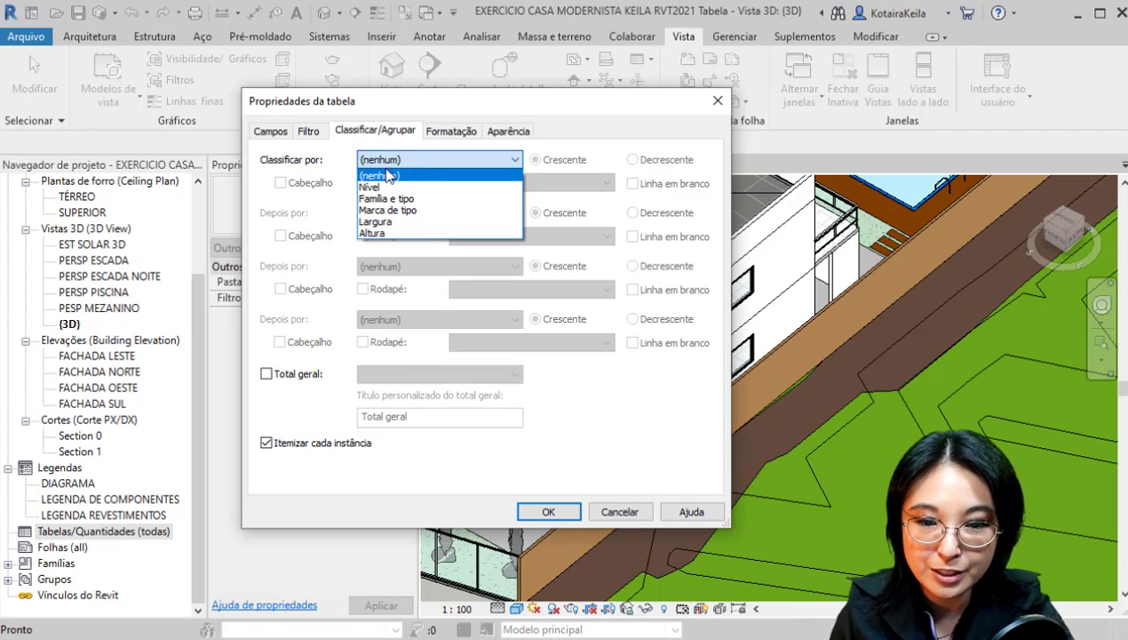
pyautogui.press('ctrl')
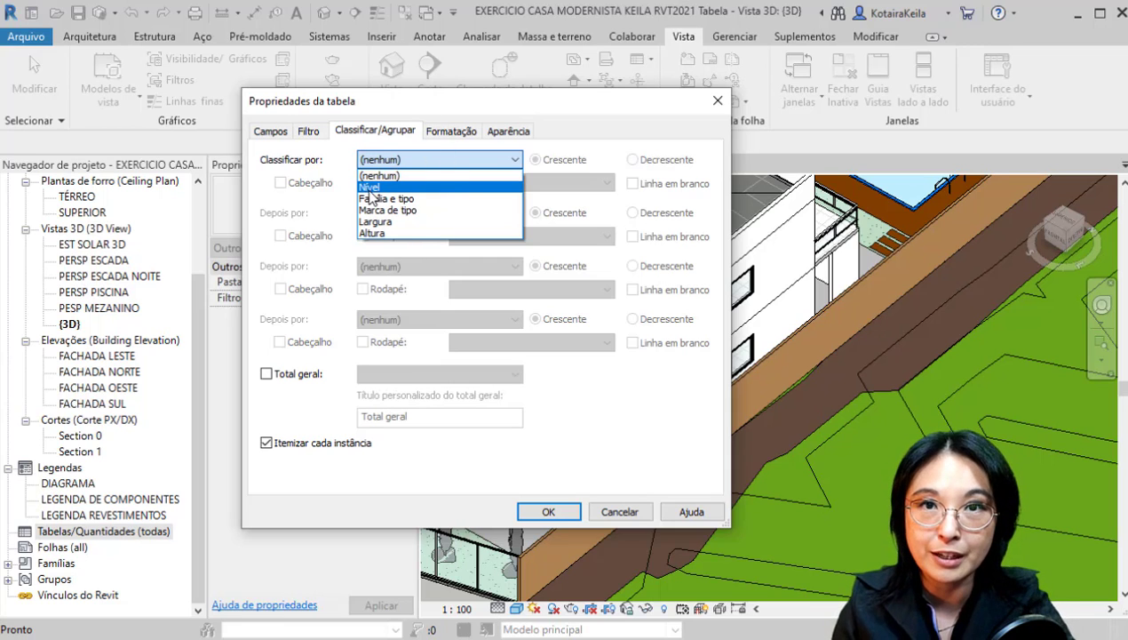
pyautogui.click(368, 188)
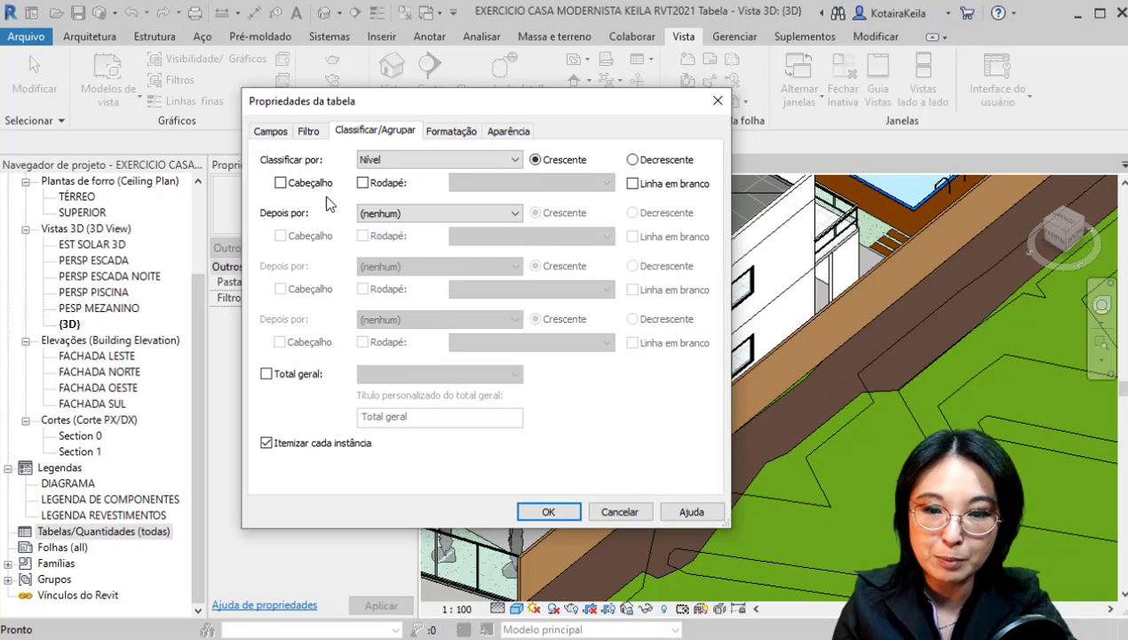
pyautogui.click(280, 183)
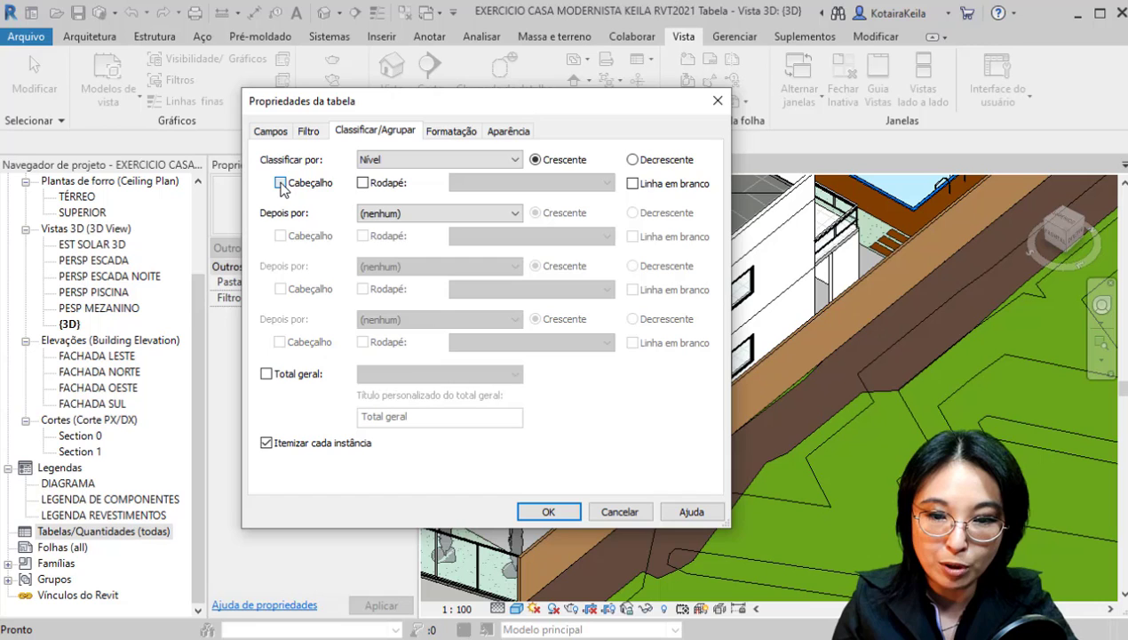
pyautogui.press('ctrl')
pyautogui.click(370, 187)
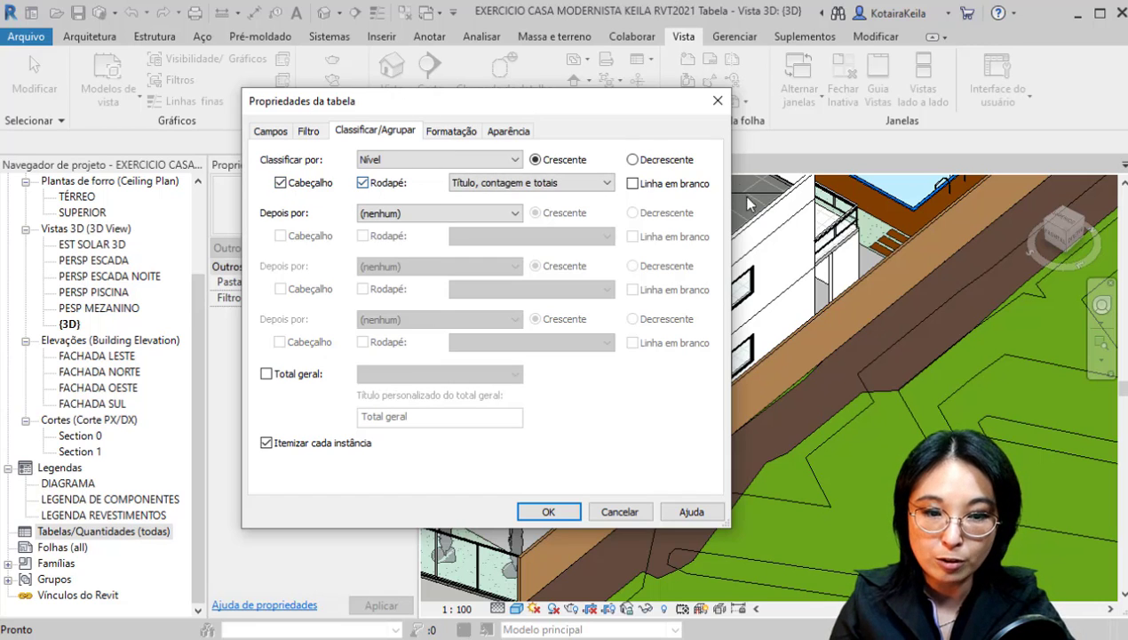
pyautogui.press('ctrl')
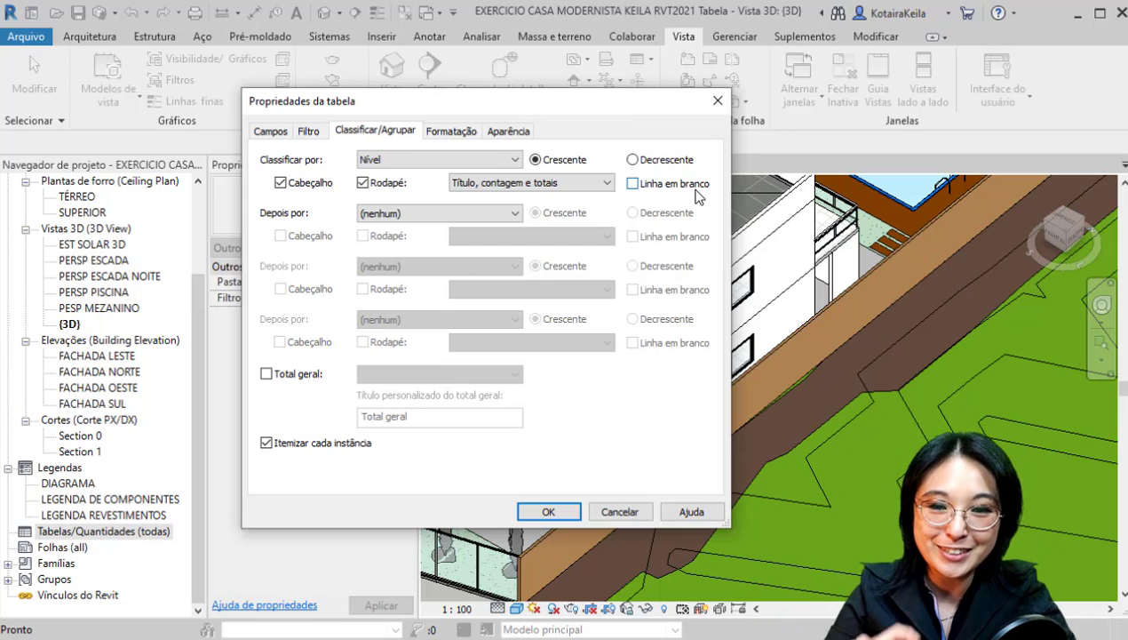
# - Set Marca de tipo as the second sorting criterion and create the door schedule
pyautogui.click(437, 217)
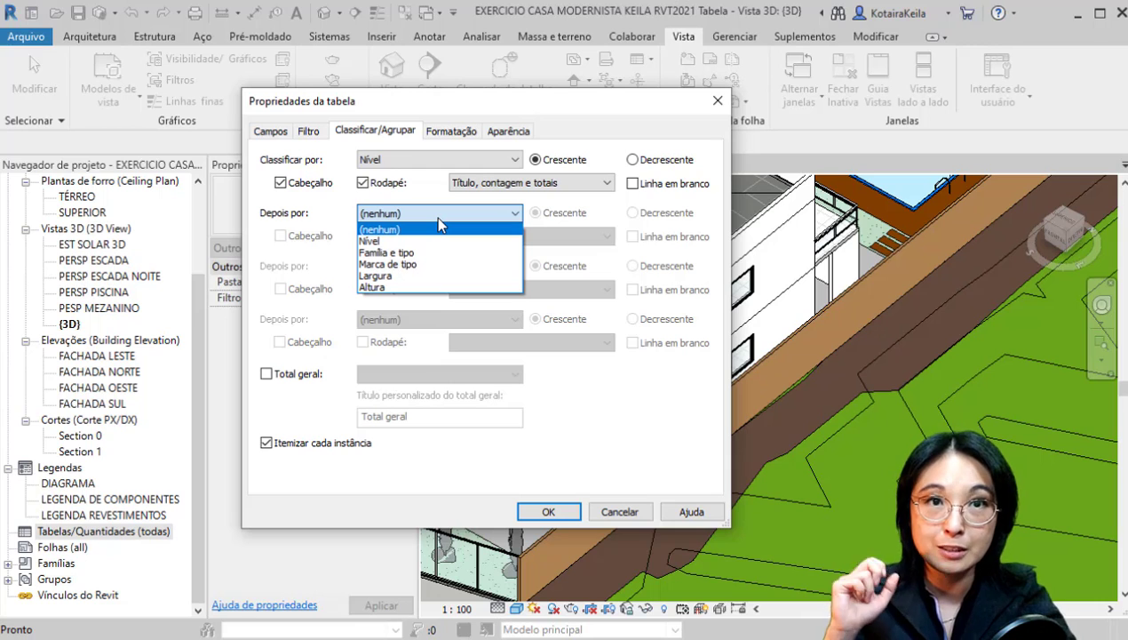
pyautogui.click(432, 272)
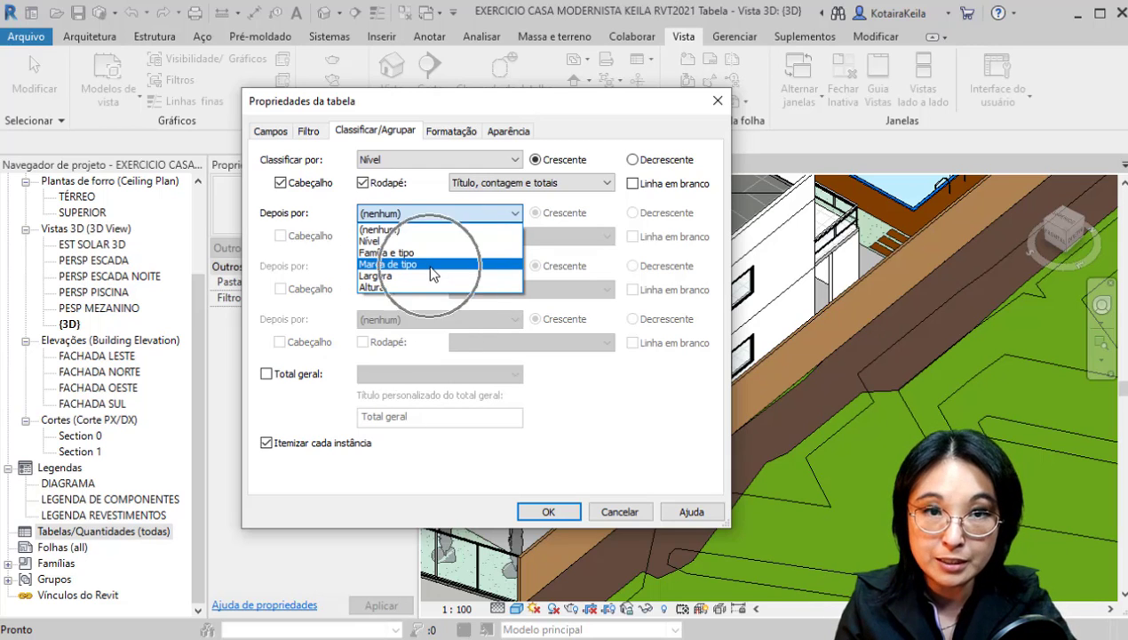
pyautogui.click(429, 264)
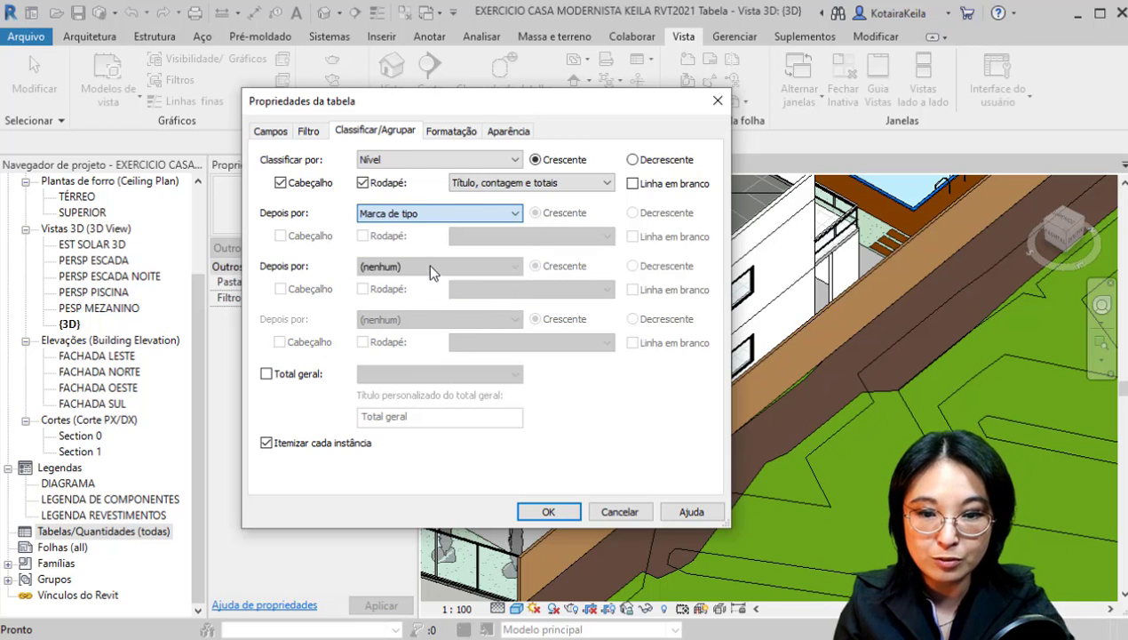
pyautogui.click(410, 224)
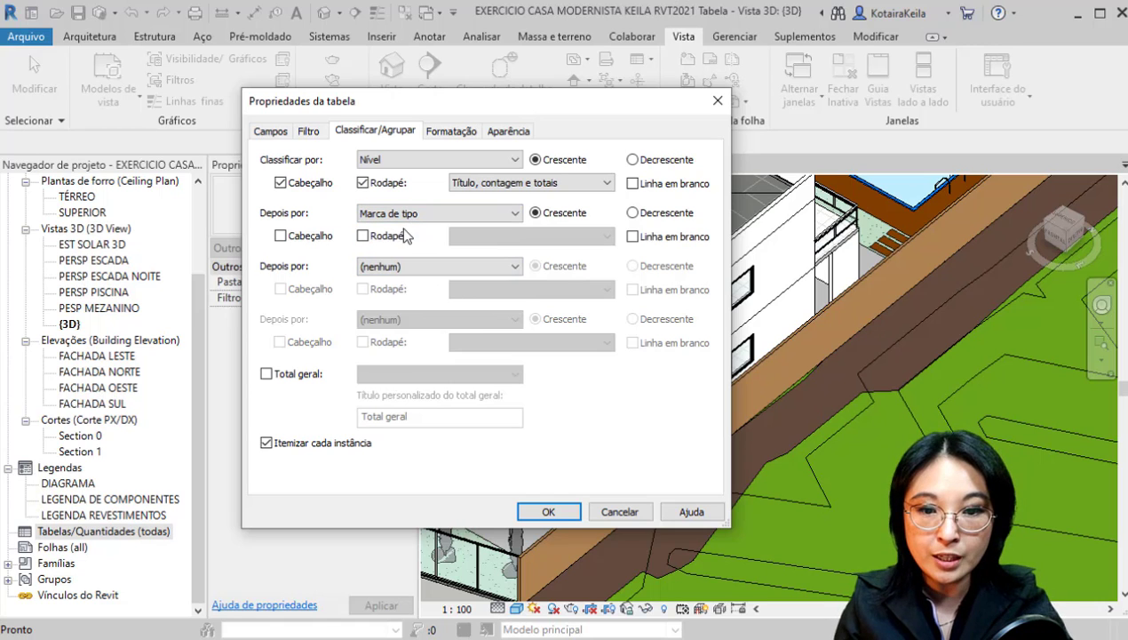
pyautogui.click(546, 511)
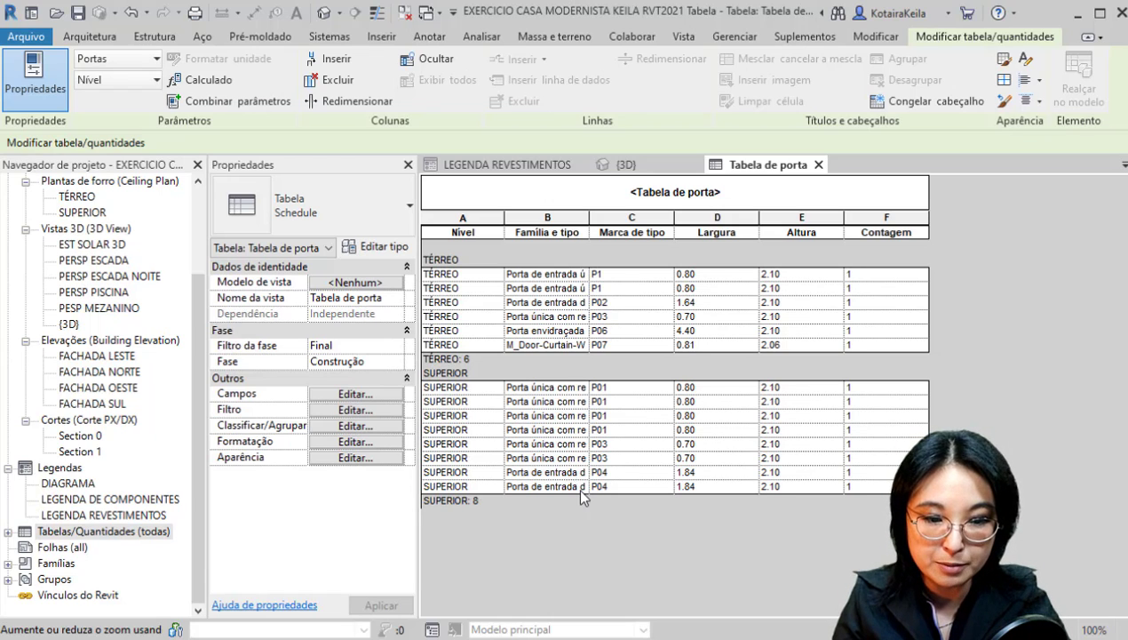
# - Examine the door rows grouped by level in the new schedule at a larger display size
pyautogui.keyDown('ctrl'); pyautogui.scroll(2, 582, 491); pyautogui.keyUp('ctrl')
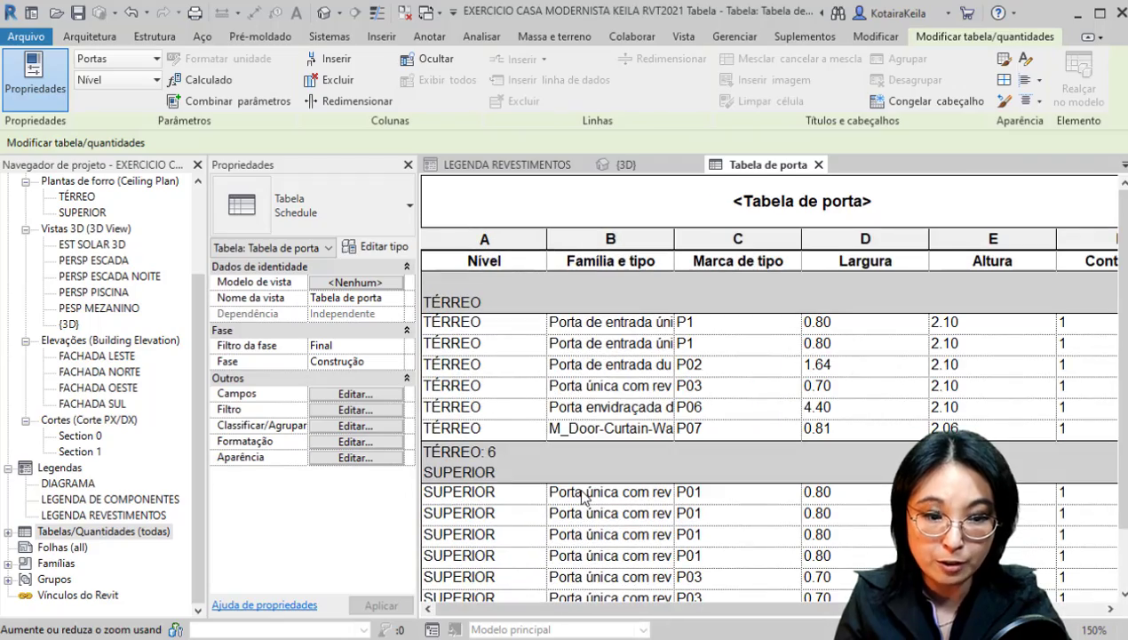
pyautogui.keyDown('ctrl'); pyautogui.scroll(-2, 582, 498); pyautogui.keyUp('ctrl')
pyautogui.keyDown('ctrl'); pyautogui.scroll(2, 582, 498); pyautogui.keyUp('ctrl')
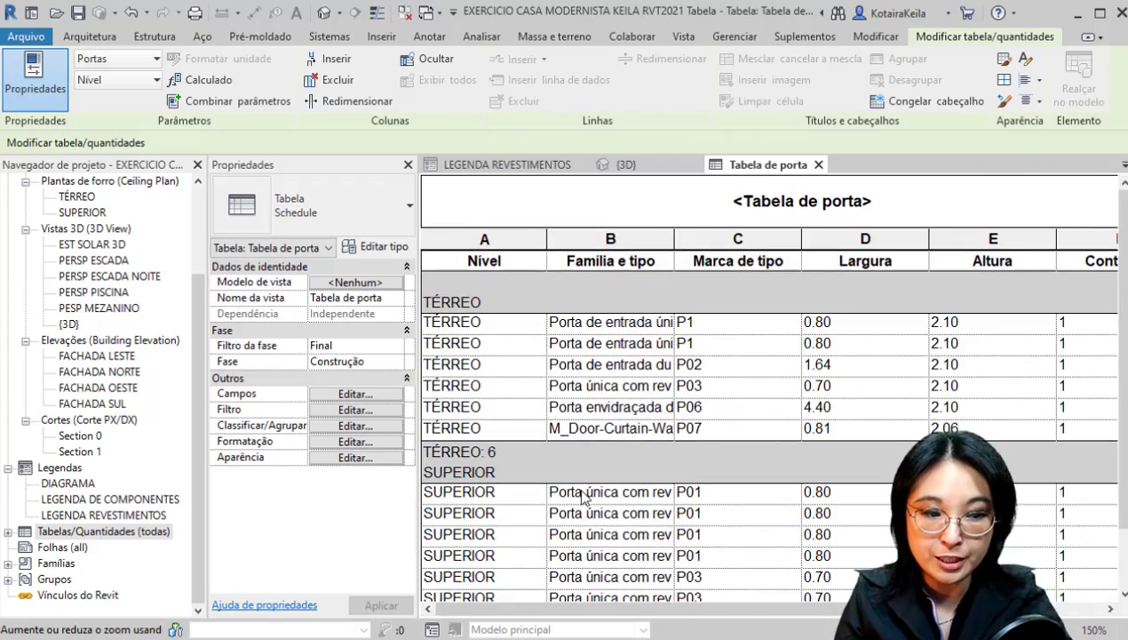
pyautogui.keyDown('ctrl'); pyautogui.scroll(-1, 582, 497); pyautogui.keyUp('ctrl')
pyautogui.keyDown('ctrl'); pyautogui.scroll(1, 582, 498); pyautogui.keyUp('ctrl')
pyautogui.keyDown('ctrl'); pyautogui.scroll(-2, 582, 498); pyautogui.keyUp('ctrl')
pyautogui.keyDown('ctrl'); pyautogui.scroll(2, 582, 497); pyautogui.keyUp('ctrl')
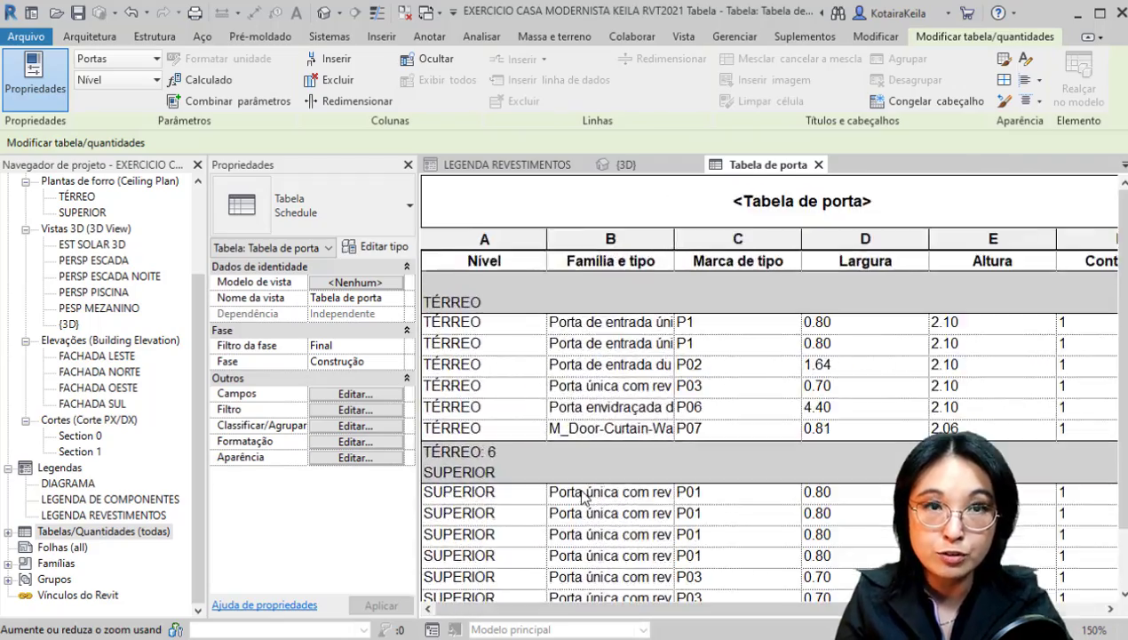
pyautogui.keyDown('ctrl'); pyautogui.scroll(-2, 582, 498); pyautogui.keyUp('ctrl')
pyautogui.keyDown('ctrl'); pyautogui.scroll(3, 582, 497); pyautogui.keyUp('ctrl')
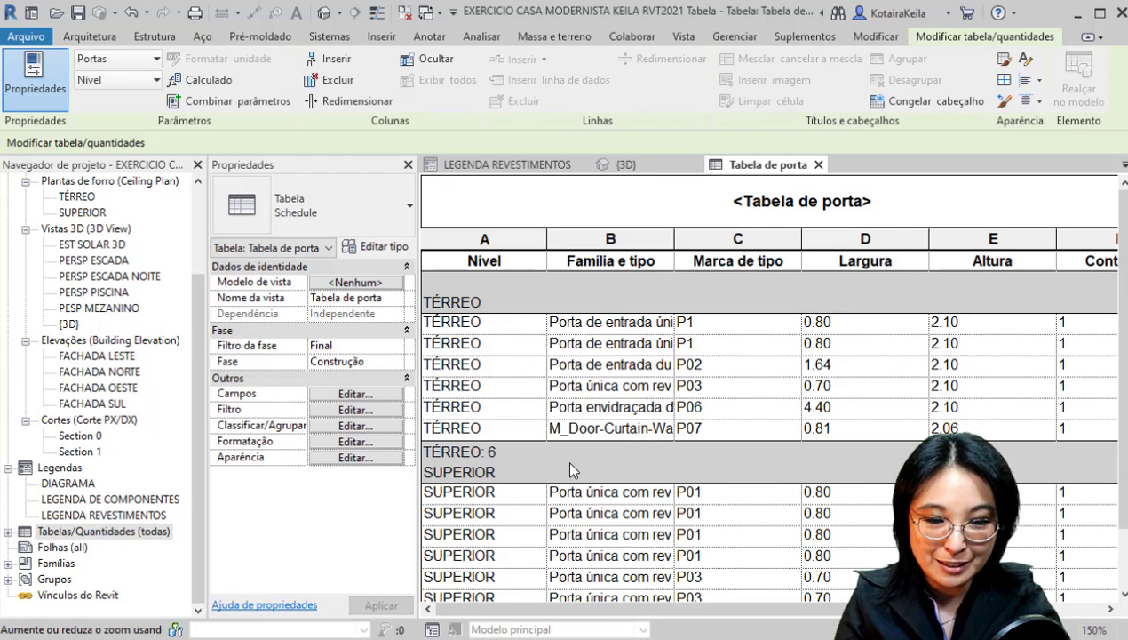
# - Narrow the Marca de tipo, Largura and Altura columns of the door schedule, keeping each heading fully readable
pyautogui.keyDown('ctrl'); pyautogui.scroll(-1, 569, 469); pyautogui.keyUp('ctrl')
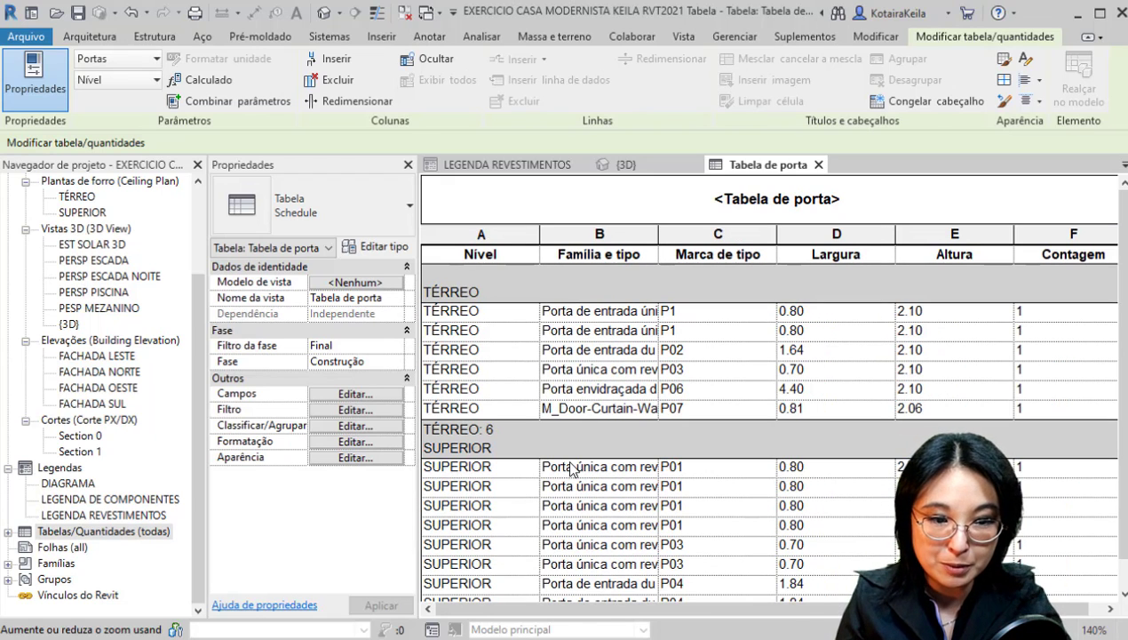
pyautogui.moveTo(776, 233); pyautogui.dragTo(703, 233)
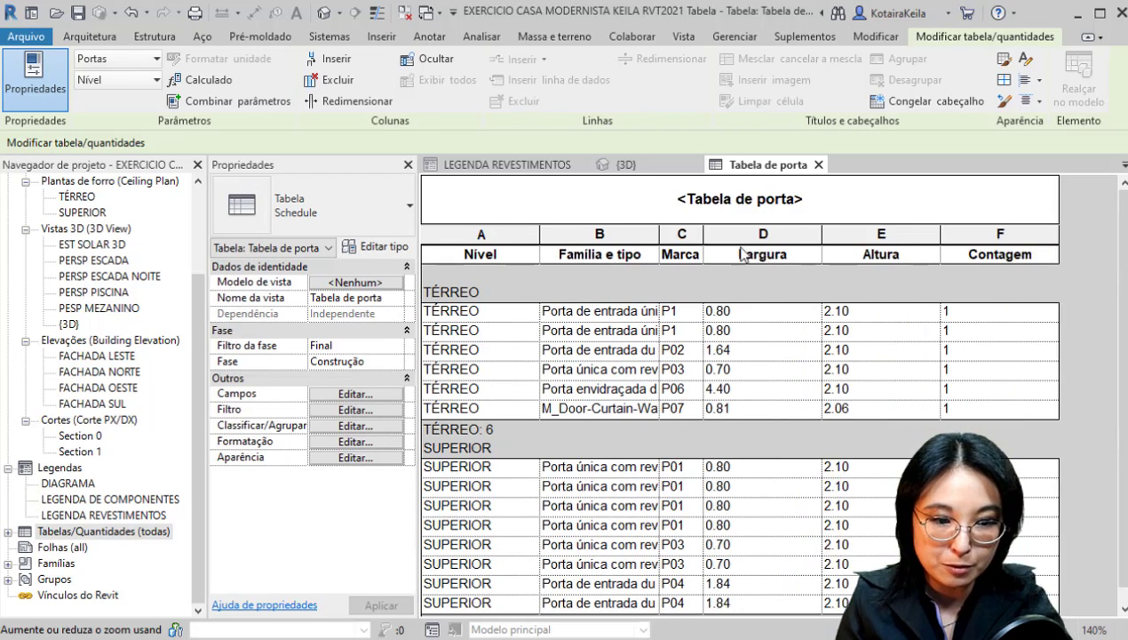
pyautogui.moveTo(819, 234); pyautogui.dragTo(765, 234)
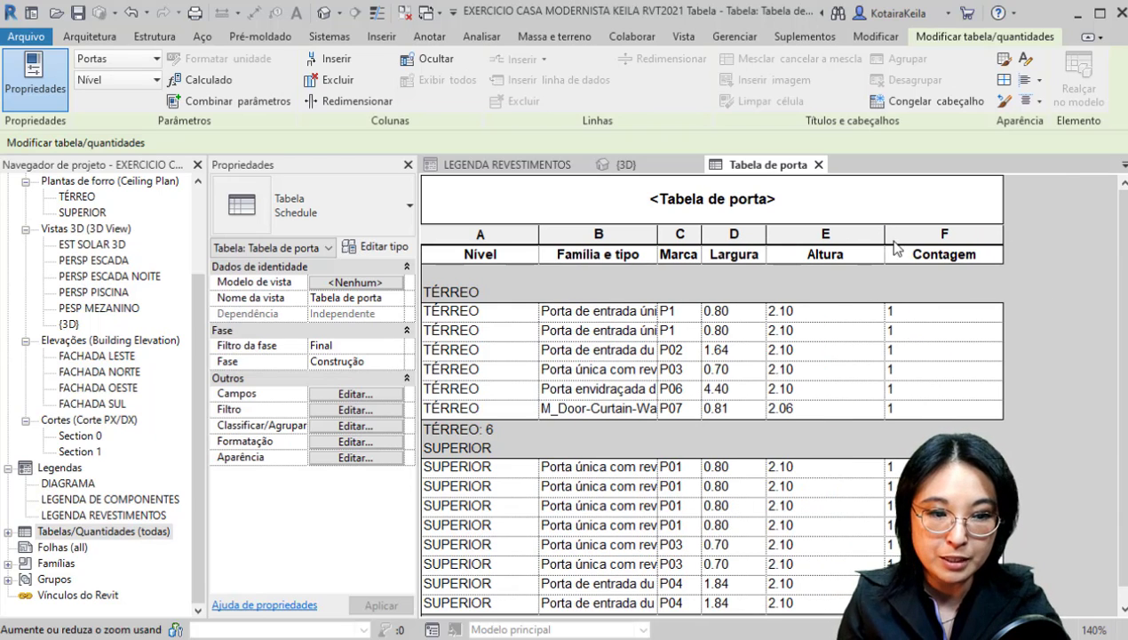
pyautogui.moveTo(884, 233); pyautogui.dragTo(831, 233)
pyautogui.moveTo(702, 233); pyautogui.dragTo(749, 233)
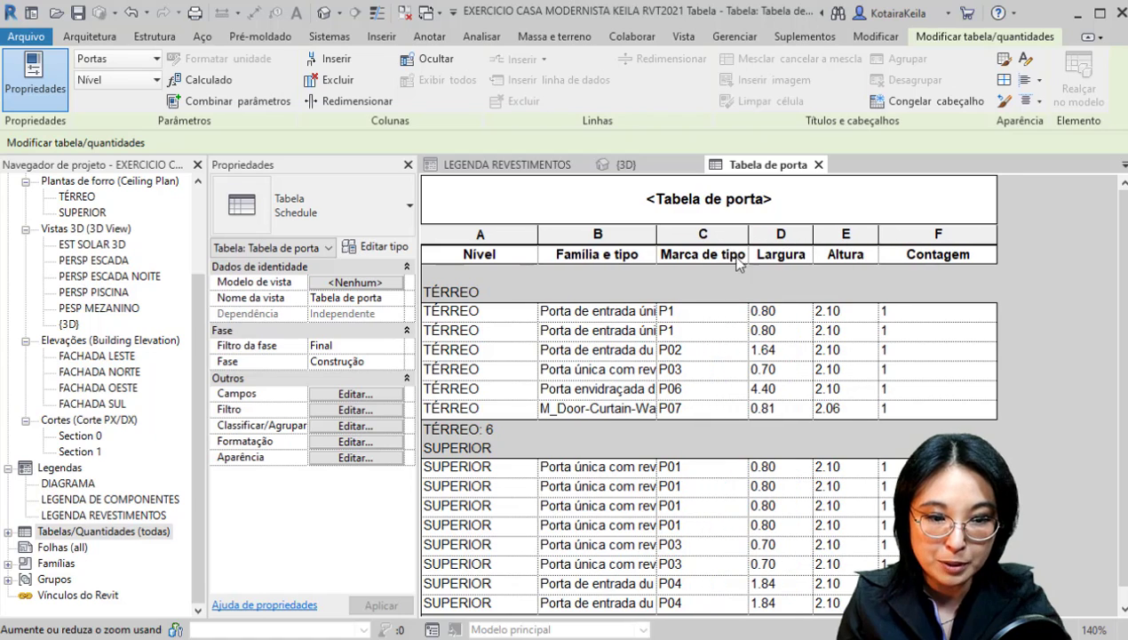
pyautogui.click(737, 262)
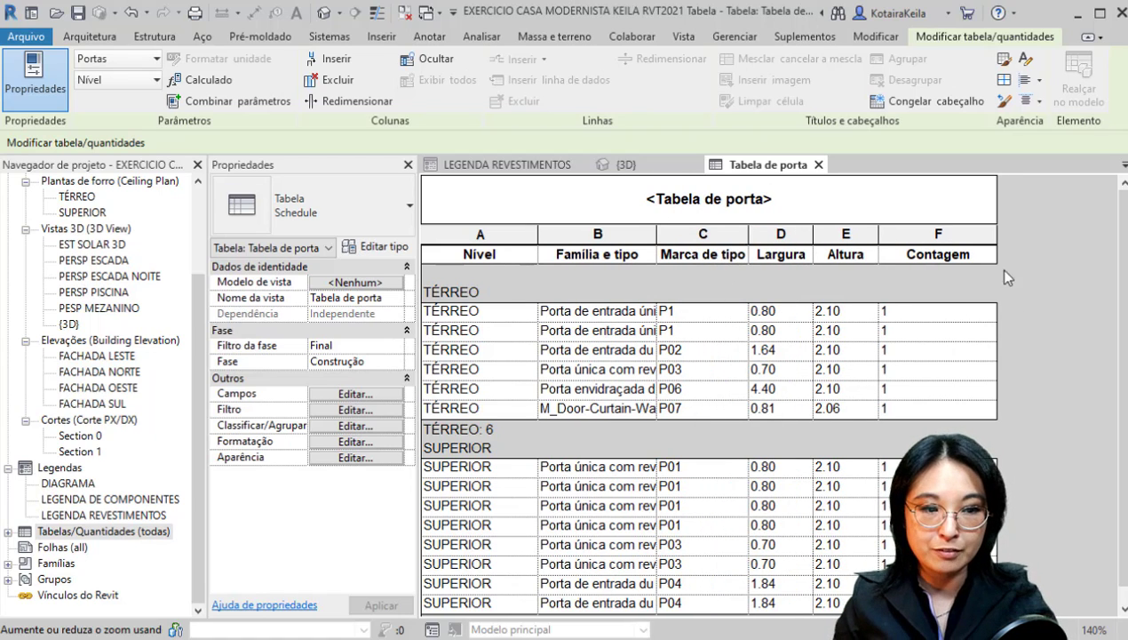
# - Narrow the Contagem column of the door schedule to fit its heading
pyautogui.moveTo(996, 236); pyautogui.dragTo(971, 235)
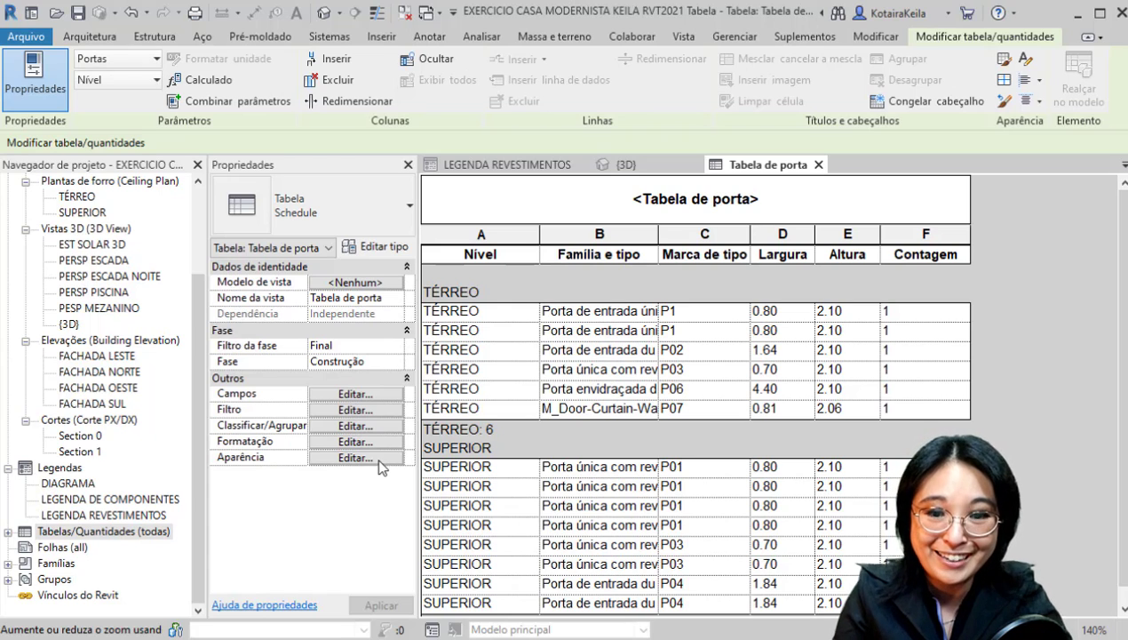
# - Try the phases Reforma and Terreno original on the door schedule, and set the phase back to Construção
pyautogui.click(380, 362)
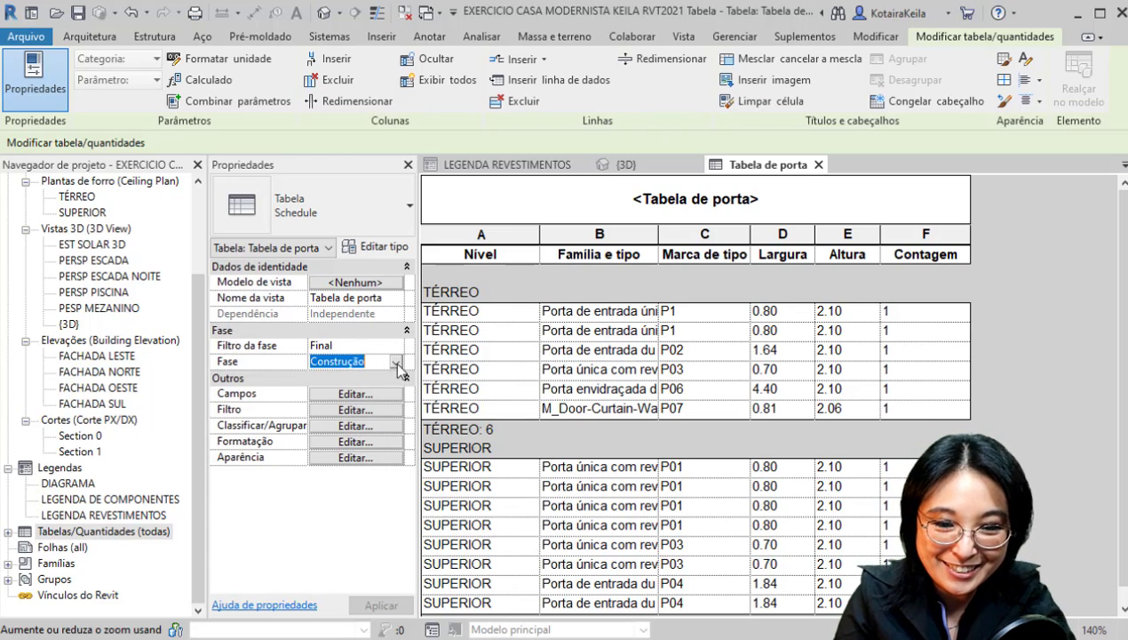
pyautogui.click(396, 363)
pyautogui.click(333, 417)
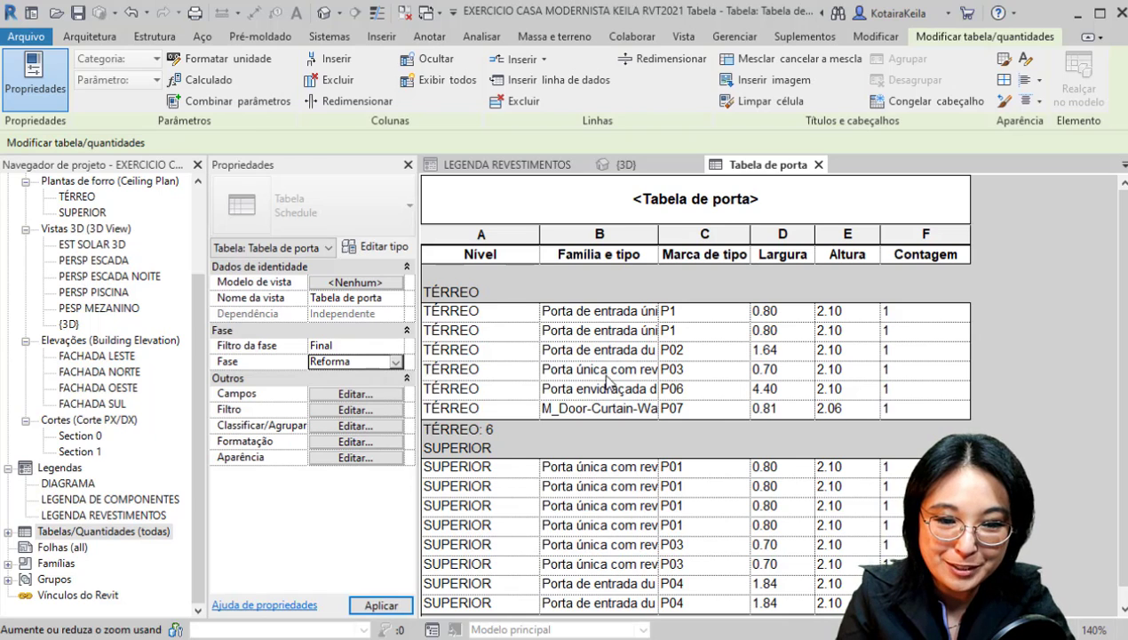
pyautogui.click(395, 363)
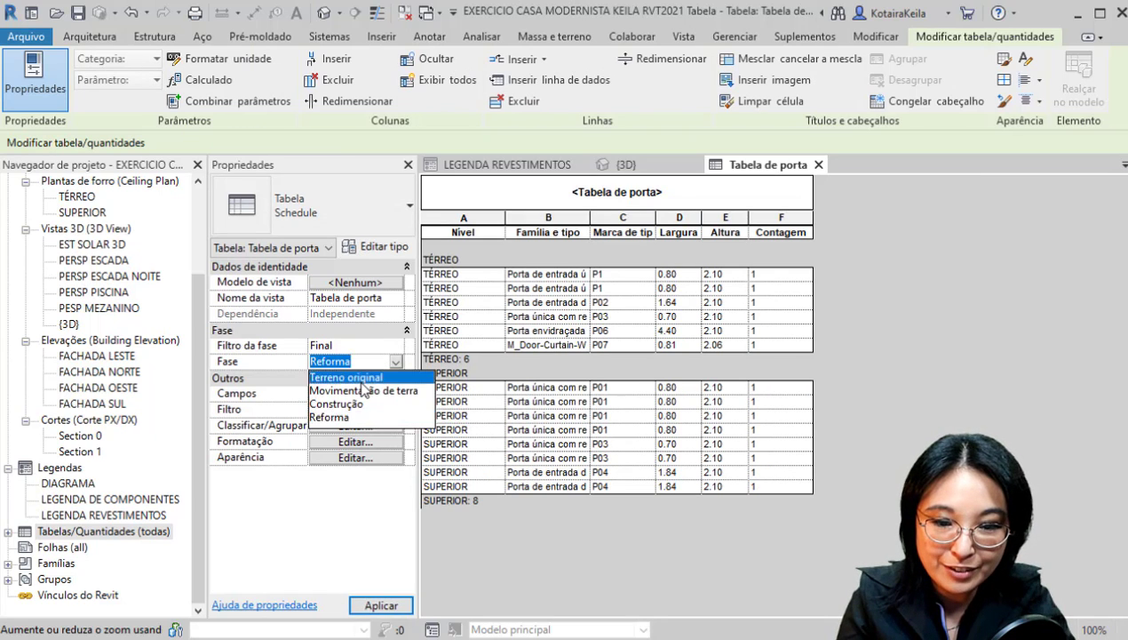
pyautogui.click(346, 378)
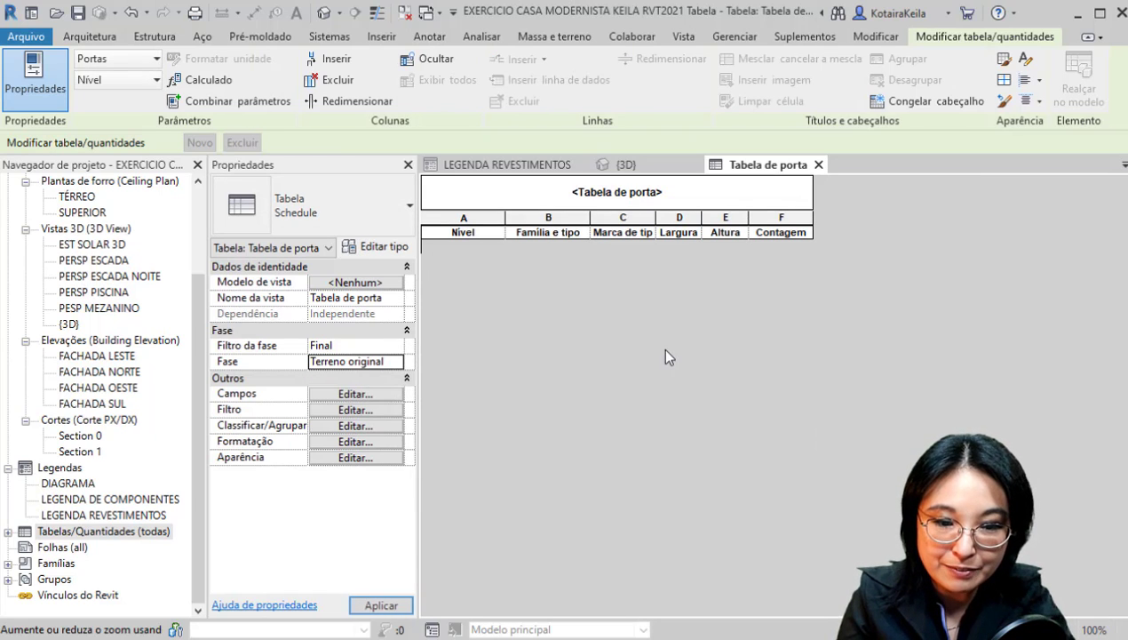
pyautogui.click(407, 360)
pyautogui.click(347, 399)
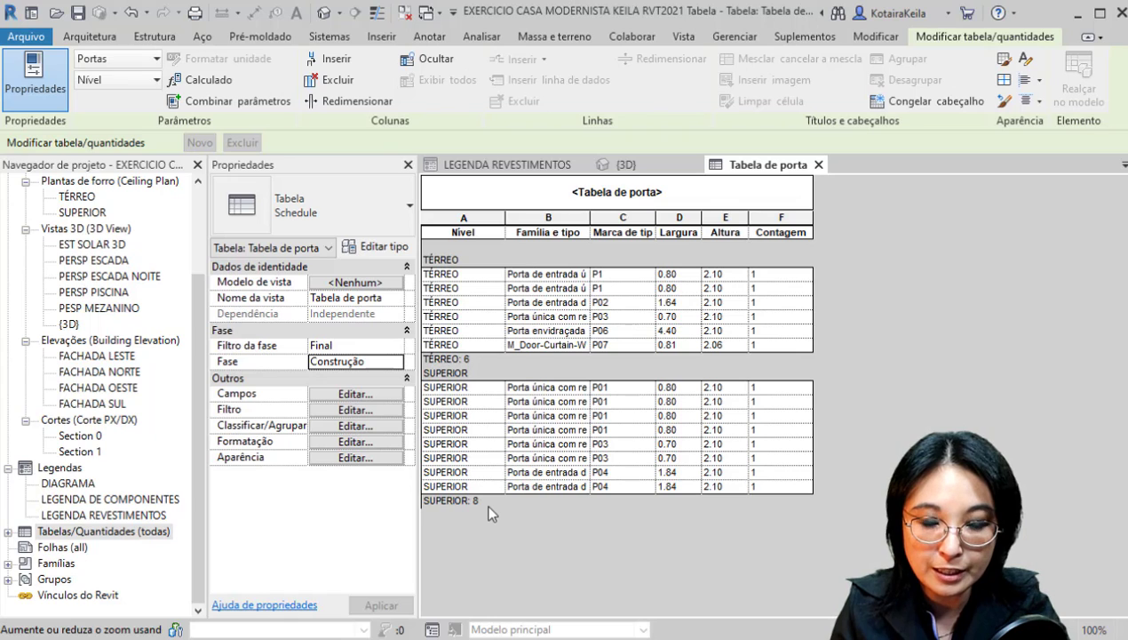
# - Open the door schedule's field settings and examine how its property categories correspond to the sections of the dialog
pyautogui.click(463, 218)
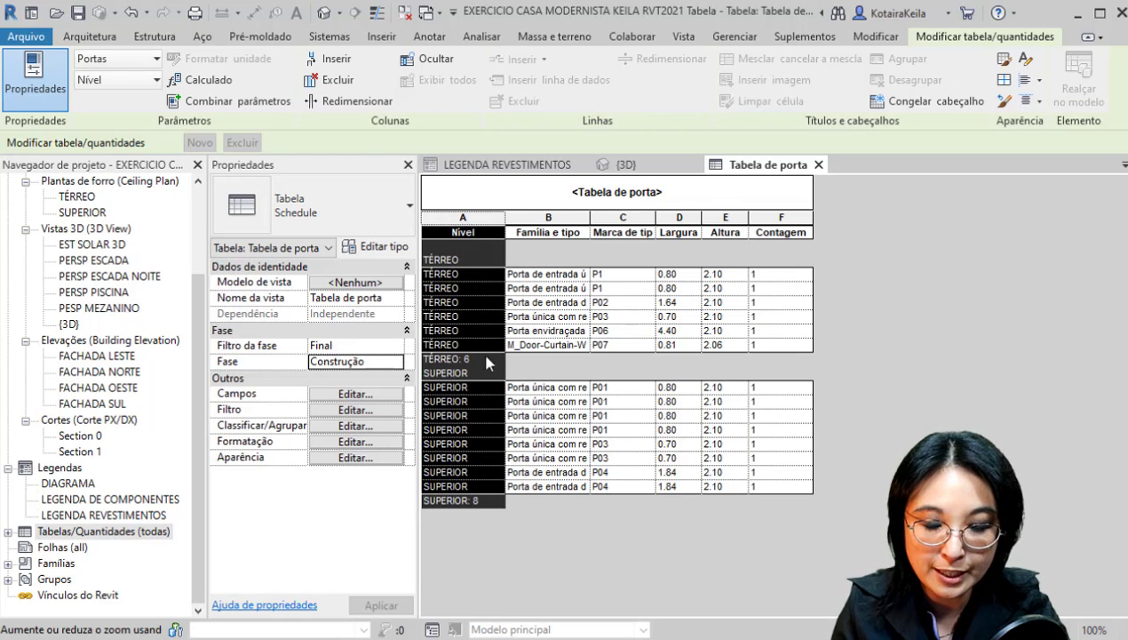
pyautogui.click(542, 317)
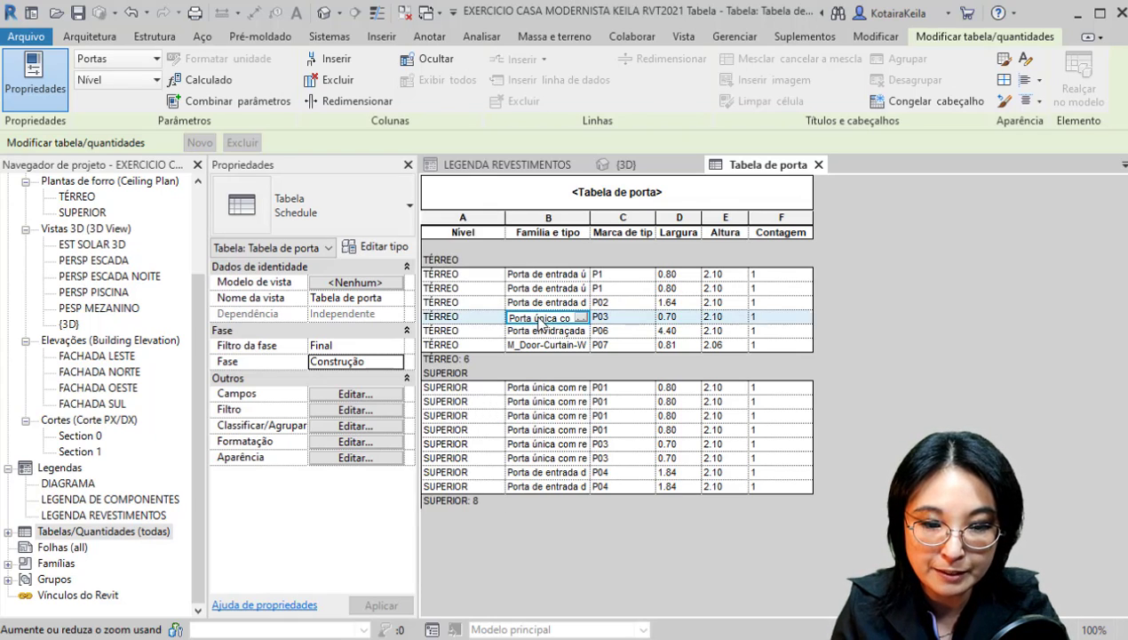
pyautogui.click(341, 413)
pyautogui.click(350, 397)
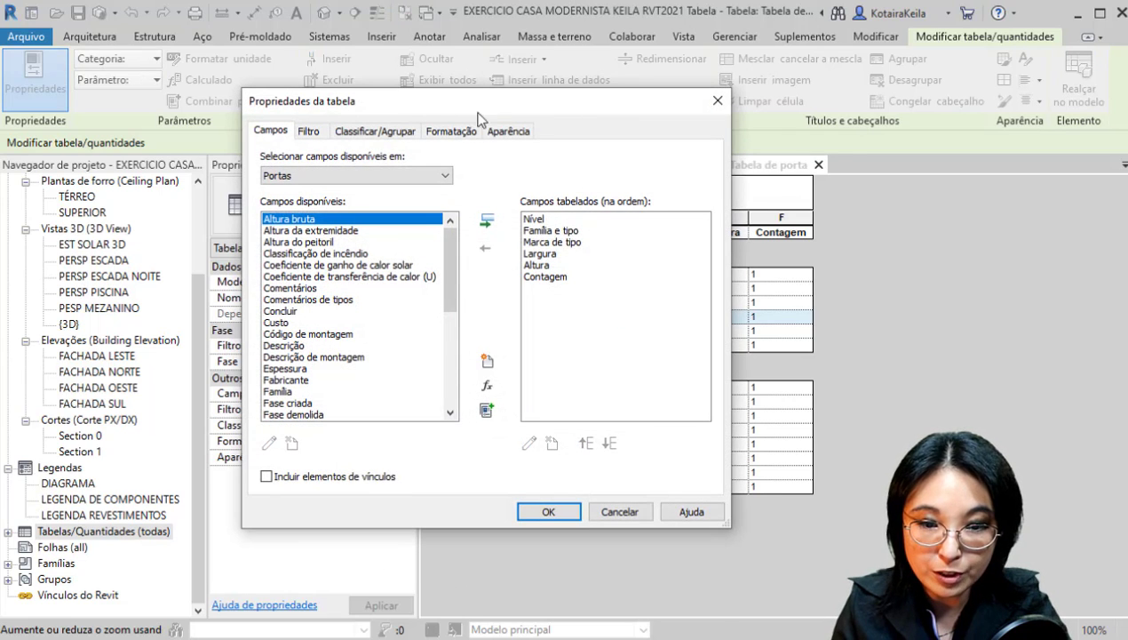
pyautogui.moveTo(477, 104); pyautogui.dragTo(623, 103)
pyautogui.click(258, 405)
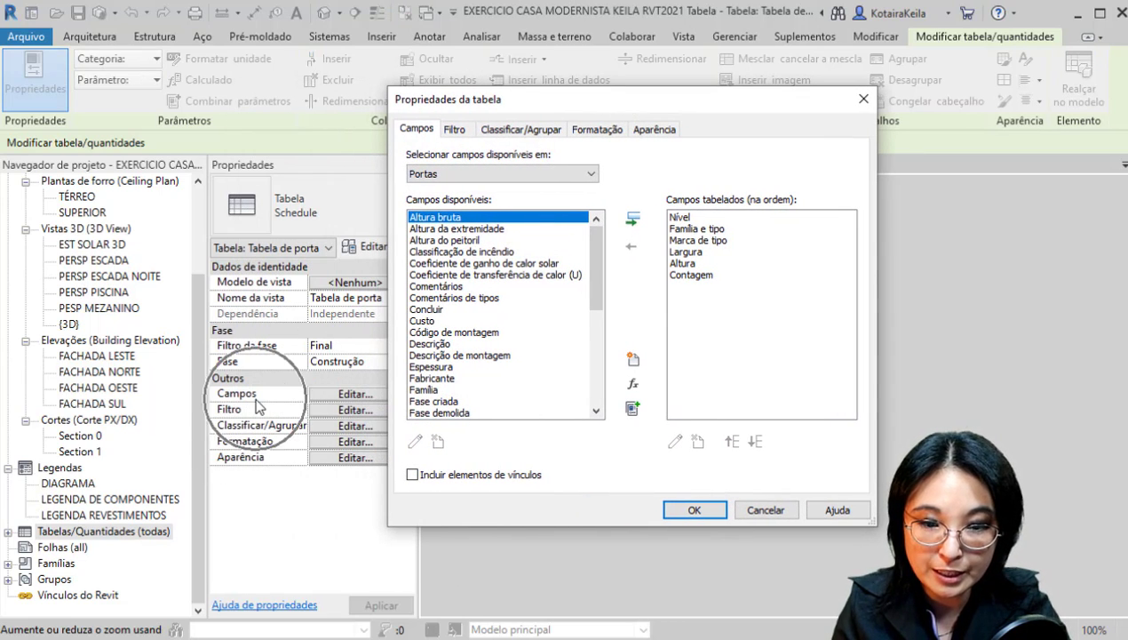
pyautogui.click(430, 136)
pyautogui.click(267, 422)
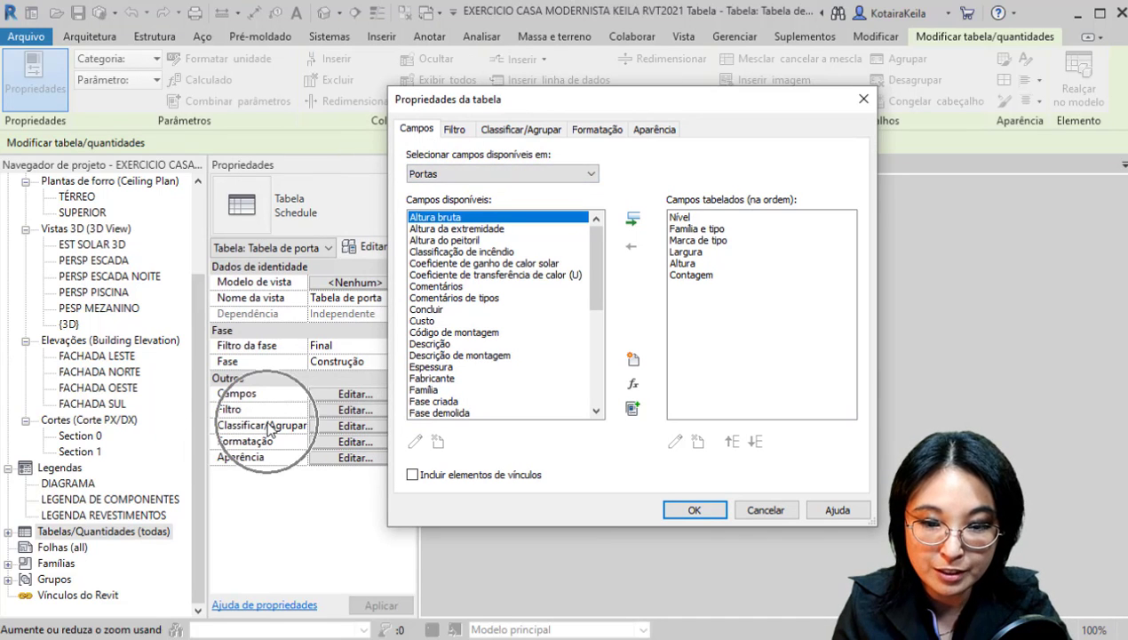
pyautogui.click(440, 132)
pyautogui.click(235, 425)
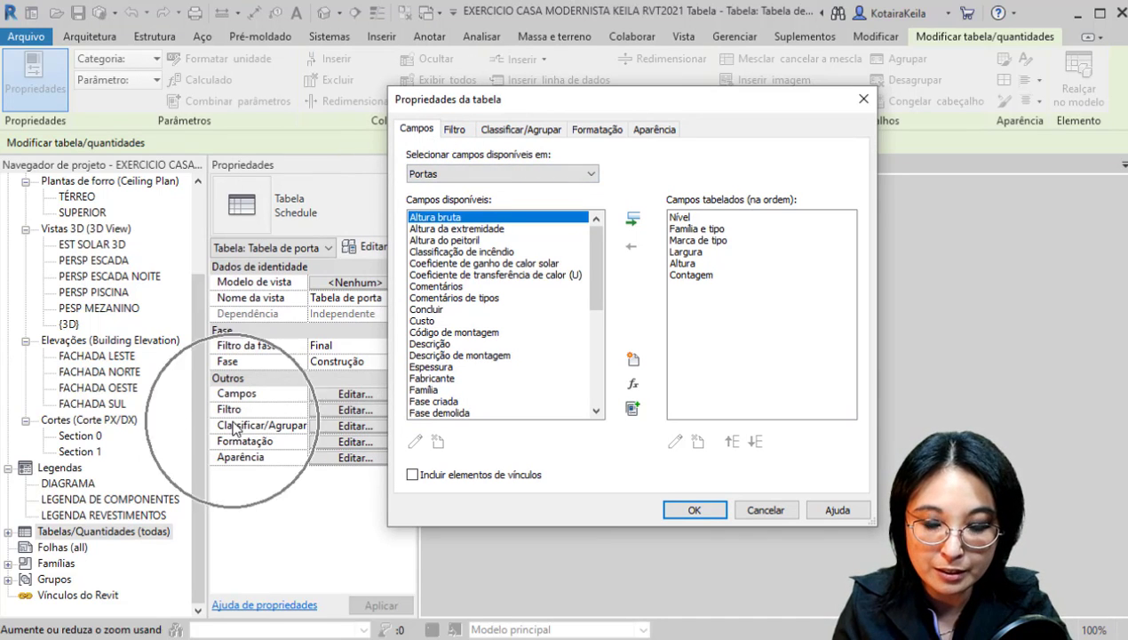
pyautogui.press('ctrl')
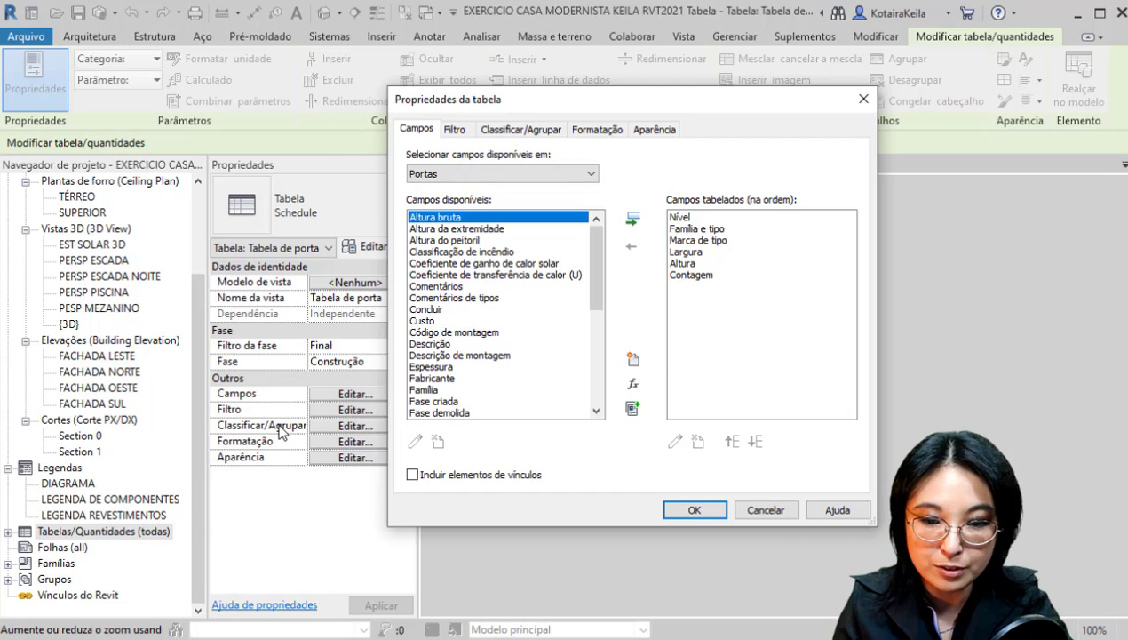
pyautogui.press('ctrl')
pyautogui.press('ctrl')
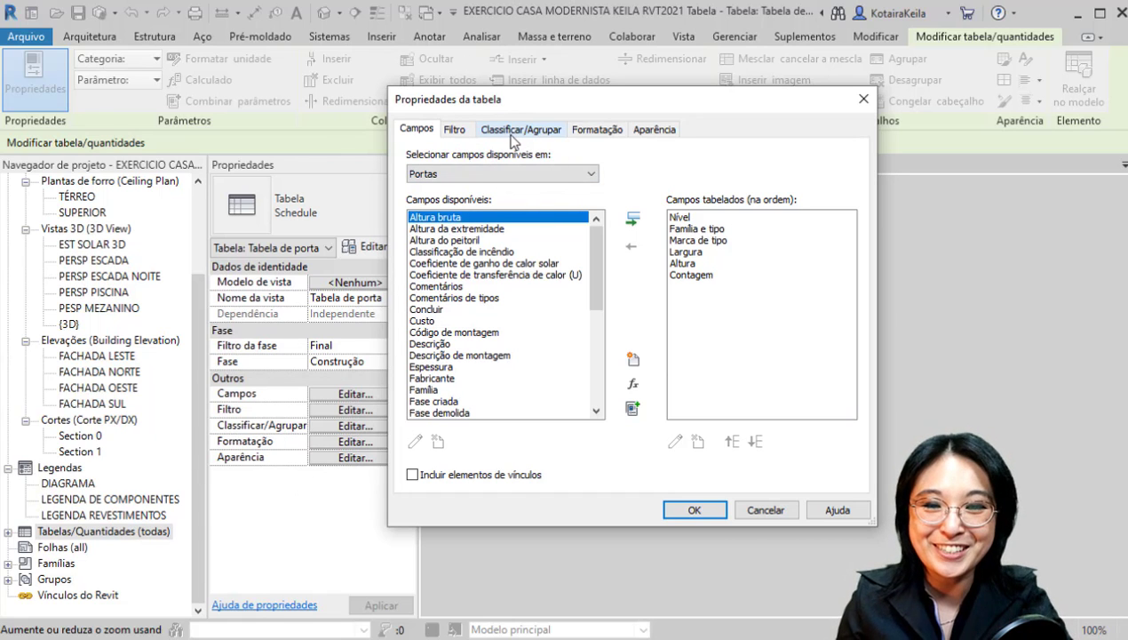
# - Examine the schedule's filter, sorting and grouping, formatting and appearance settings
pyautogui.click(459, 131)
pyautogui.click(509, 131)
pyautogui.click(610, 131)
pyautogui.click(653, 130)
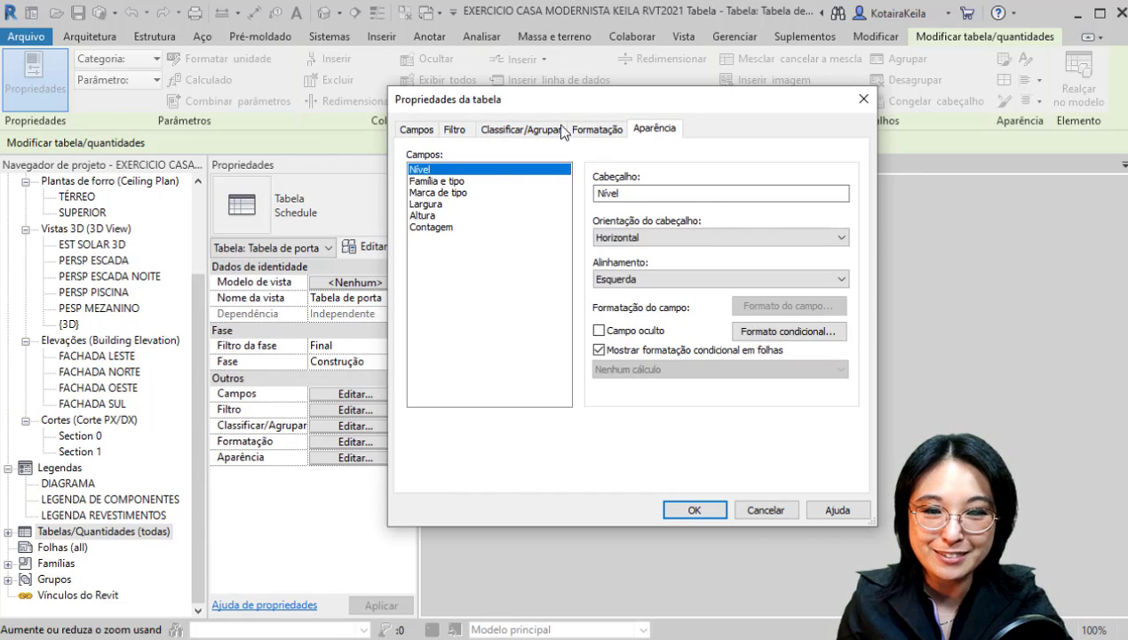
pyautogui.click(533, 129)
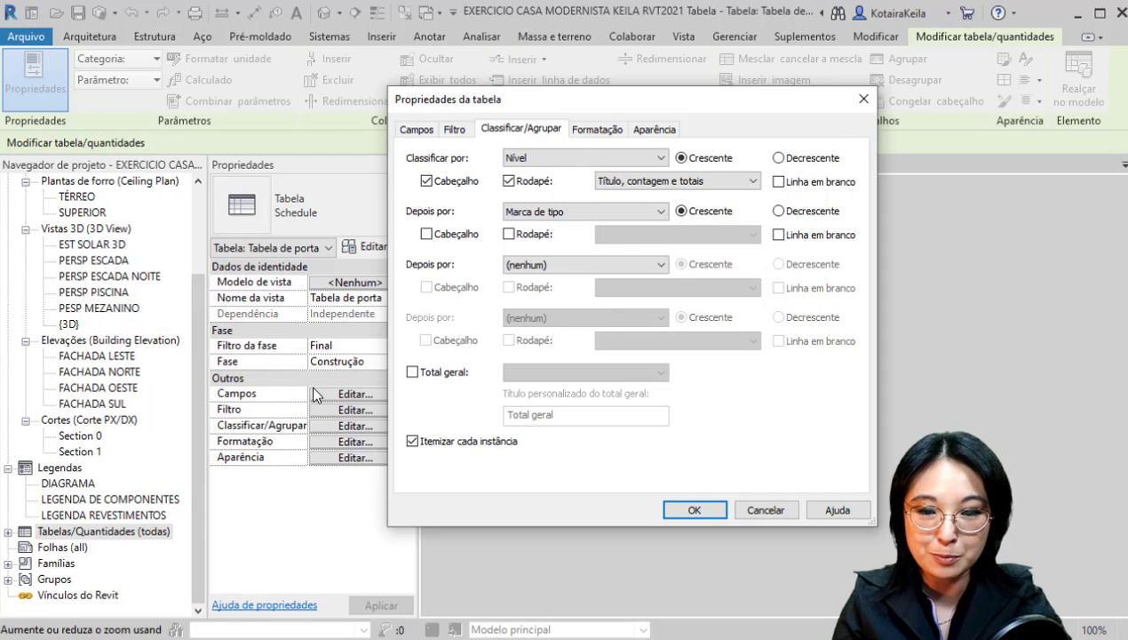
pyautogui.press('ctrl')
pyautogui.press('ctrl')
pyautogui.press('ctrl')
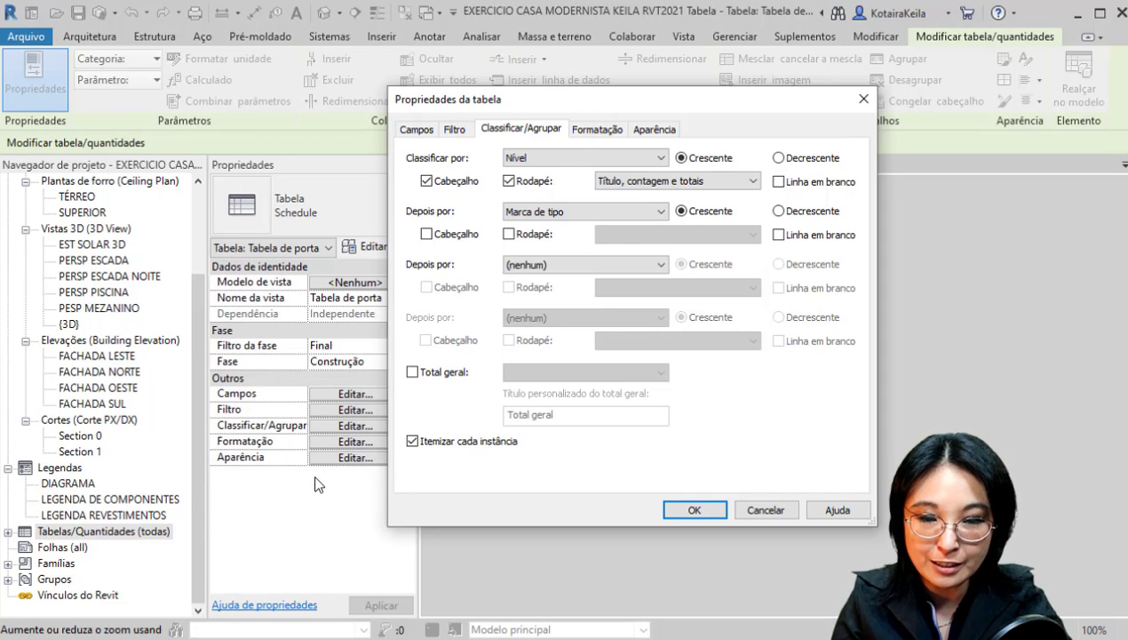
# - Hide the Nível field through the schedule's formatting settings, since the rows are already grouped by level
pyautogui.click(595, 130)
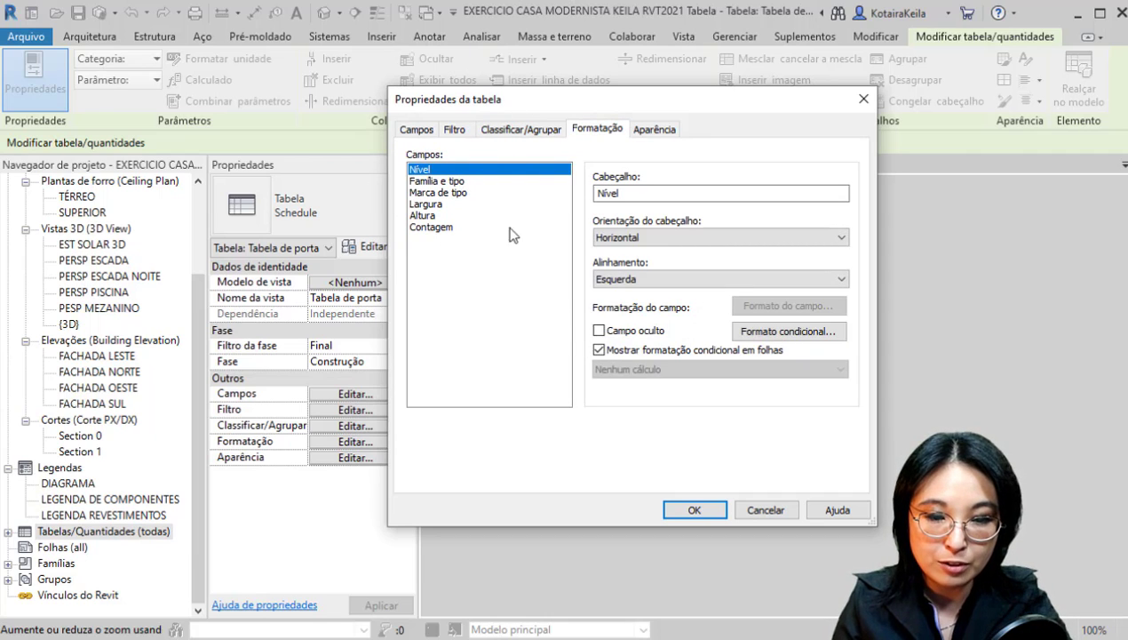
pyautogui.click(462, 167)
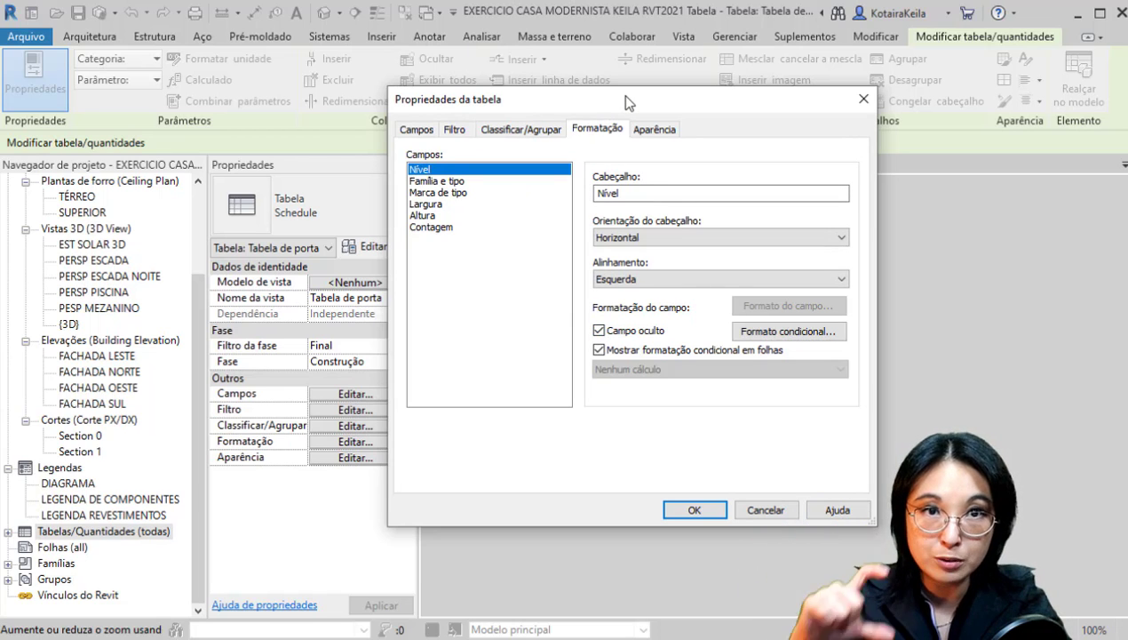
pyautogui.moveTo(626, 110); pyautogui.dragTo(185, 131)
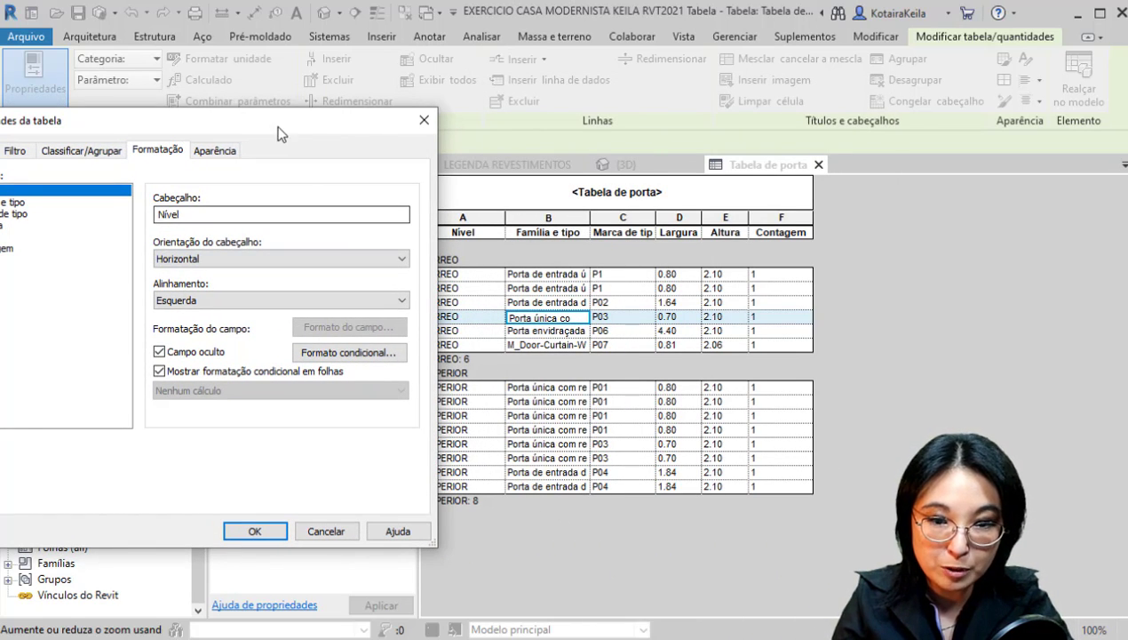
pyautogui.moveTo(276, 125); pyautogui.dragTo(873, 92)
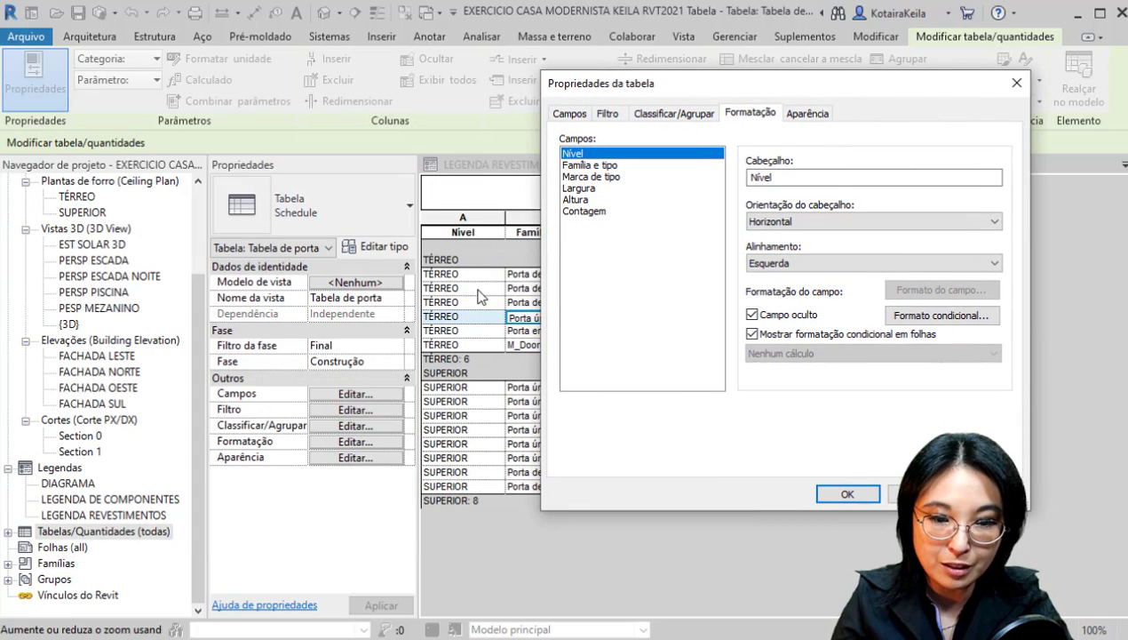
pyautogui.press('ctrl')
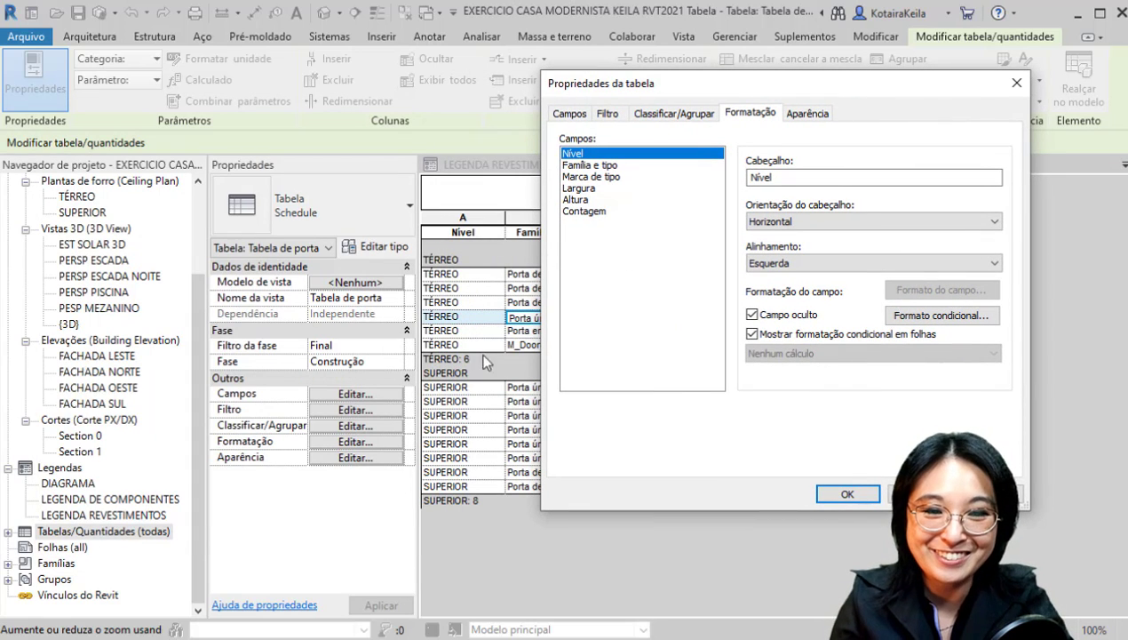
pyautogui.press('ctrl')
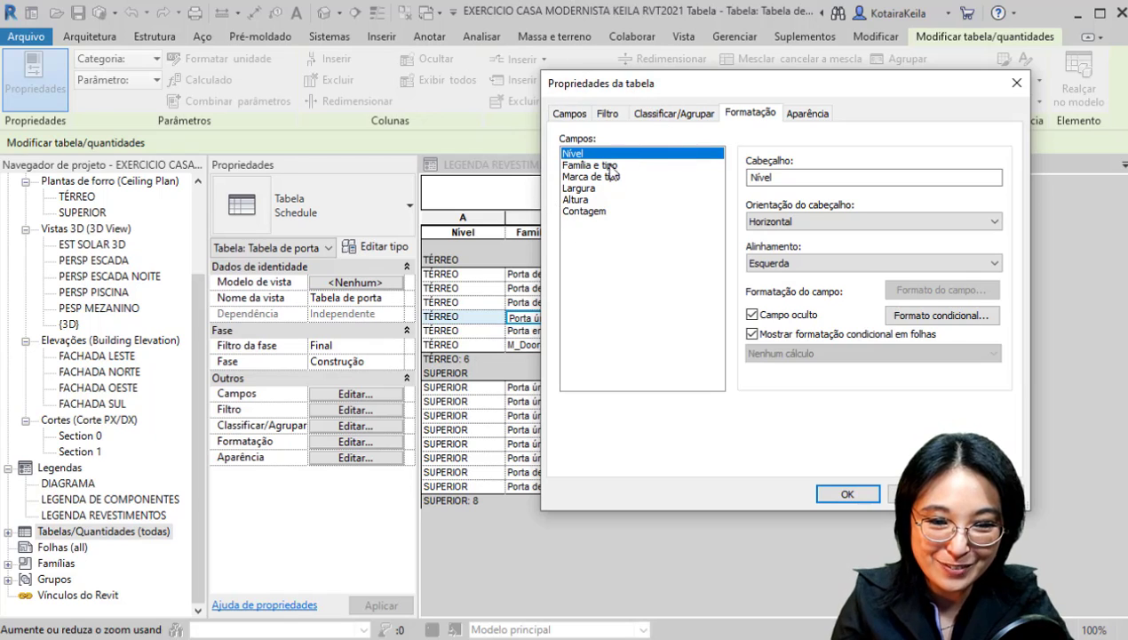
pyautogui.press('ctrl')
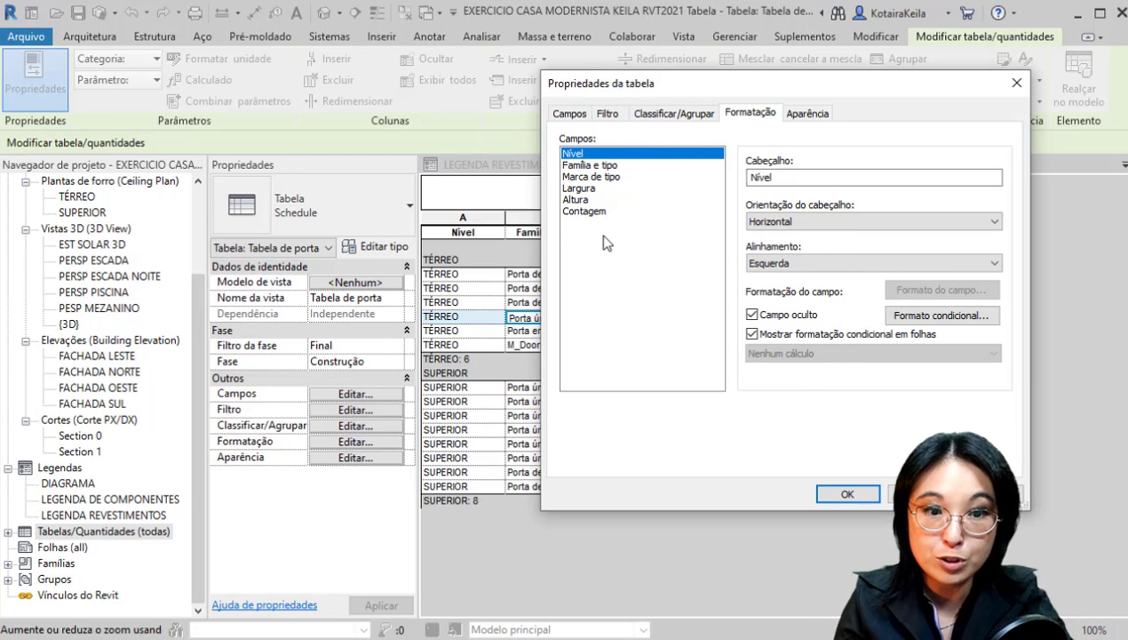
# - Set the Contagem field to Calcular os totais and apply the schedule's formatting changes
pyautogui.click(589, 212)
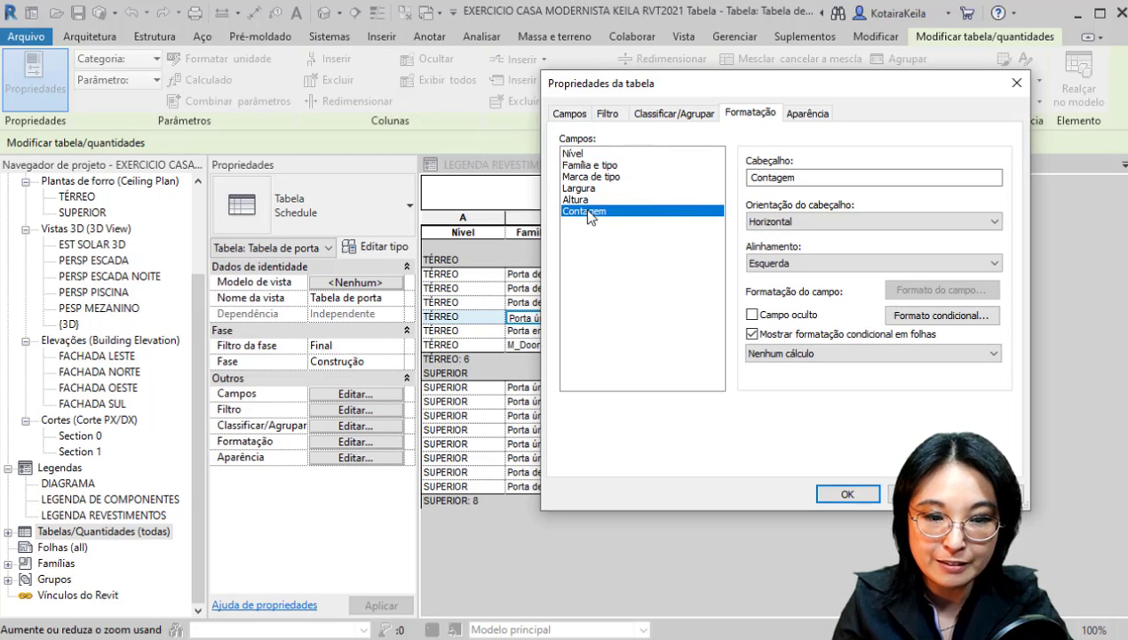
pyautogui.press('ctrl')
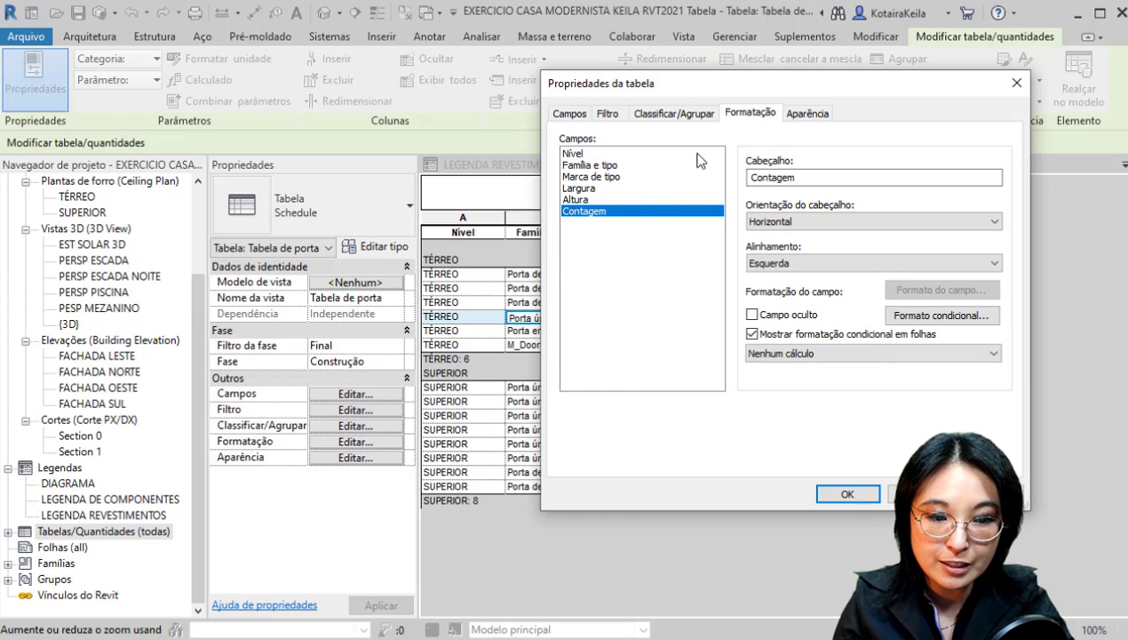
pyautogui.moveTo(761, 85); pyautogui.dragTo(511, 68)
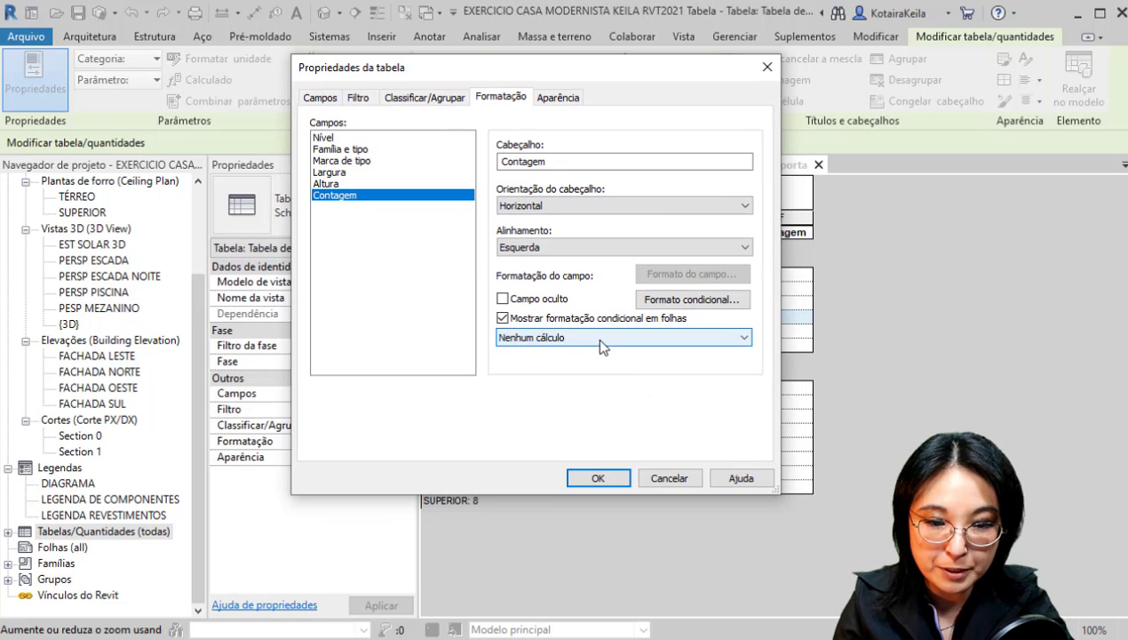
pyautogui.click(599, 339)
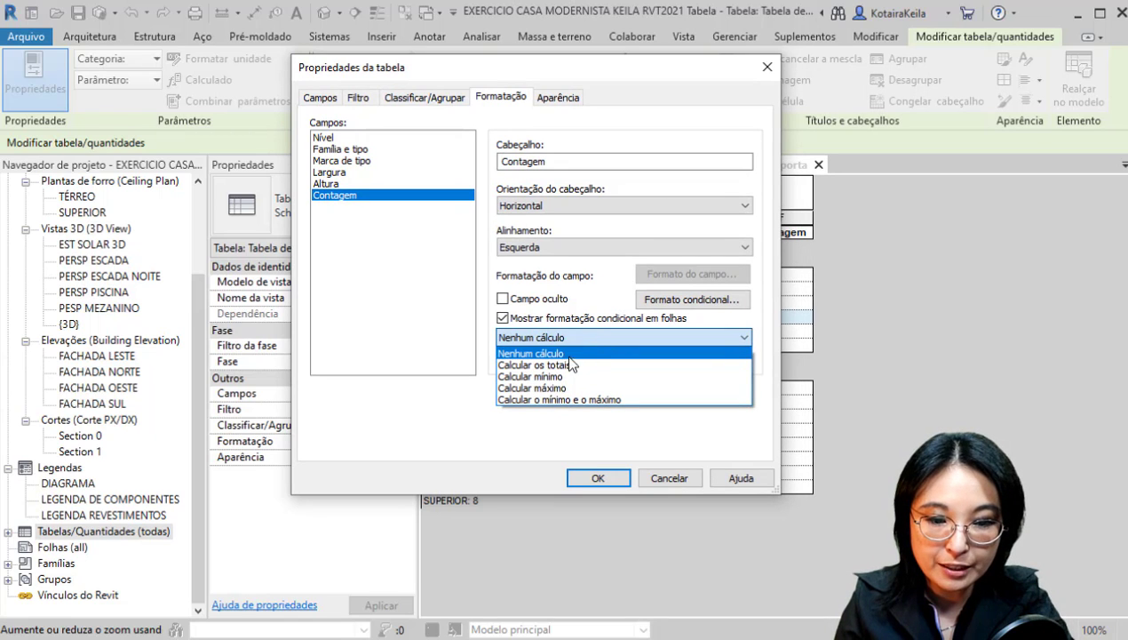
pyautogui.click(566, 364)
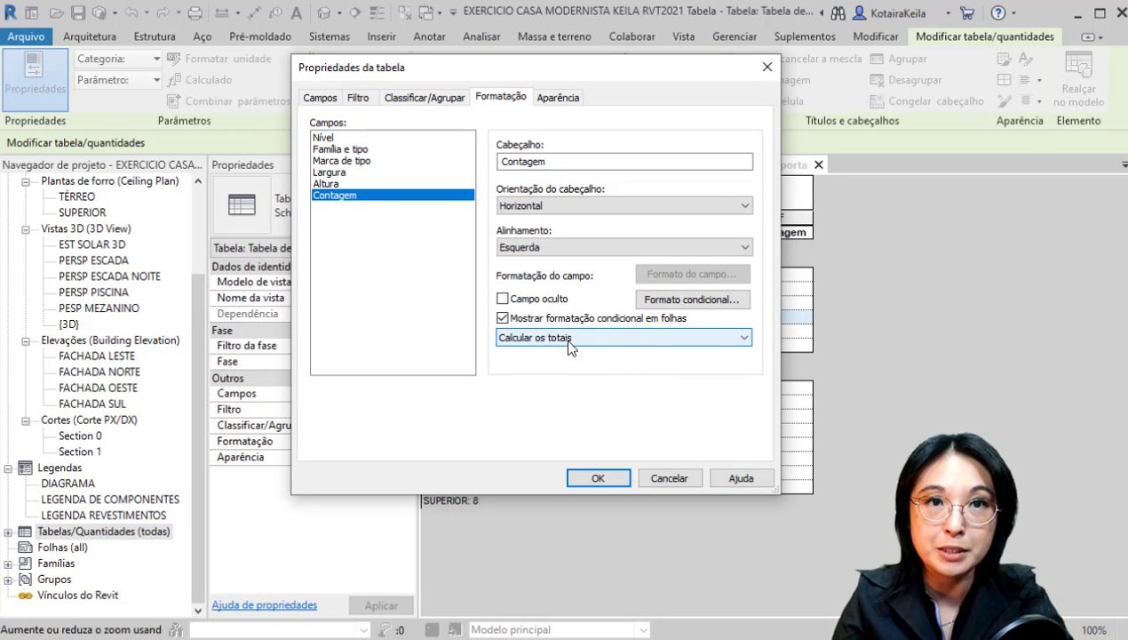
pyautogui.click(598, 478)
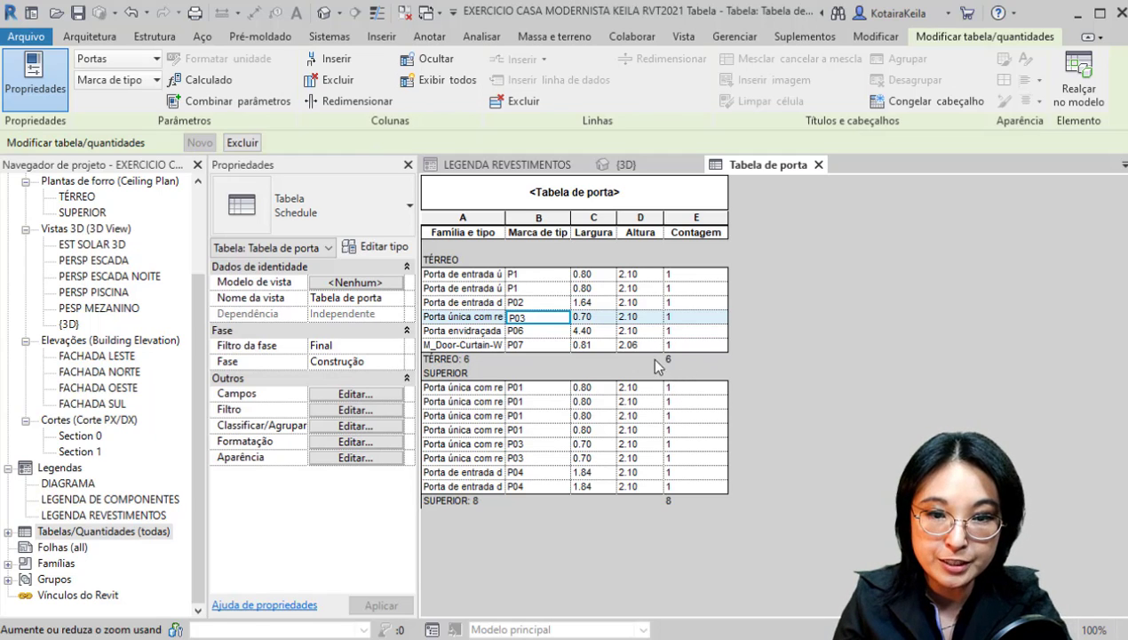
# - Close all inactive views and open the TÉRREO floor plan
pyautogui.click(411, 15)
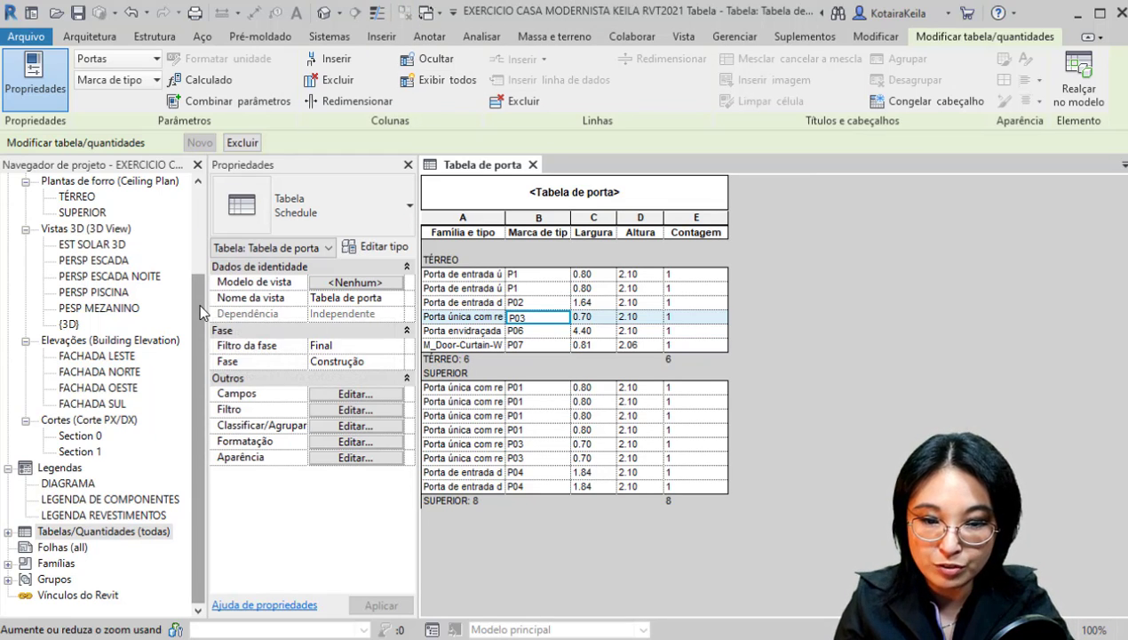
pyautogui.moveTo(198, 303); pyautogui.dragTo(198, 213)
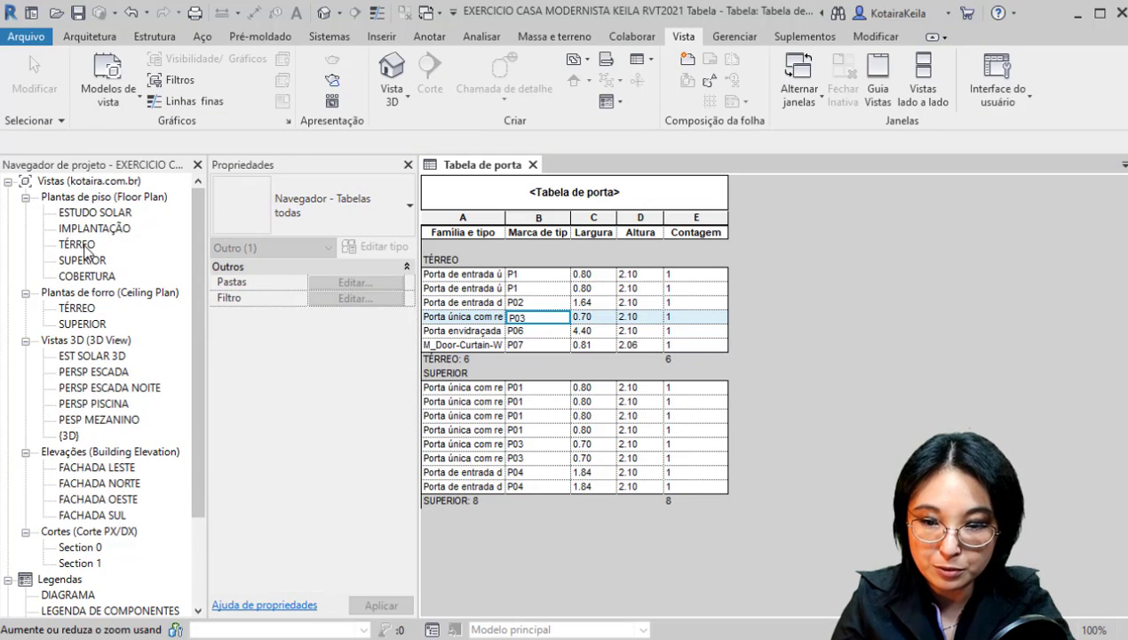
pyautogui.doubleClick(84, 248)
pyautogui.click(772, 430)
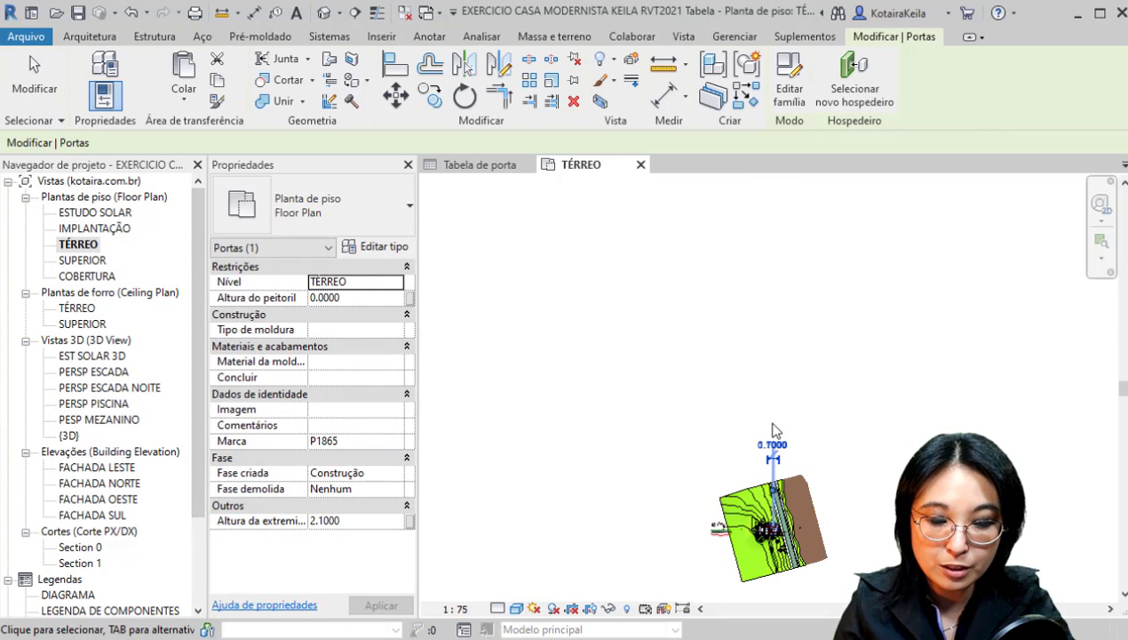
# - Clear the door selection, frame the house in the TÉRREO plan and tile the plan beside the door schedule
pyautogui.moveTo(777, 533); pyautogui.dragTo(609, 412, button='middle')
pyautogui.scroll(8, 653, 365)
pyautogui.scroll(1, 650, 369)
pyautogui.press('Escape')
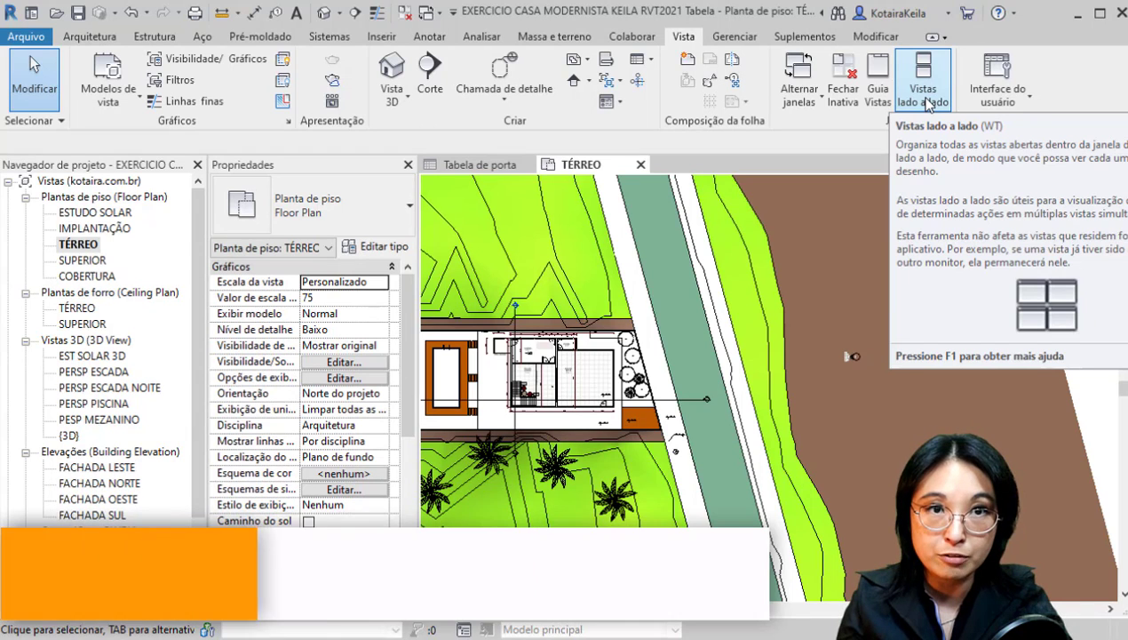
pyautogui.click(925, 92)
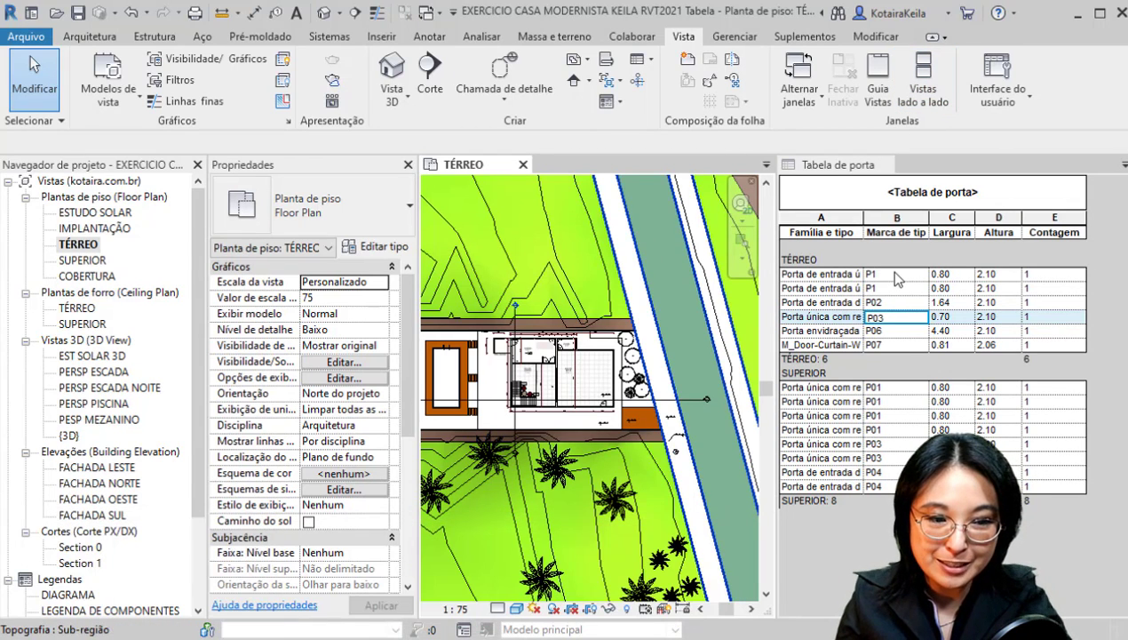
# - Select the first P1 door of the TÉRREO group in the schedule and look for it in the floor plan
pyautogui.click(895, 274)
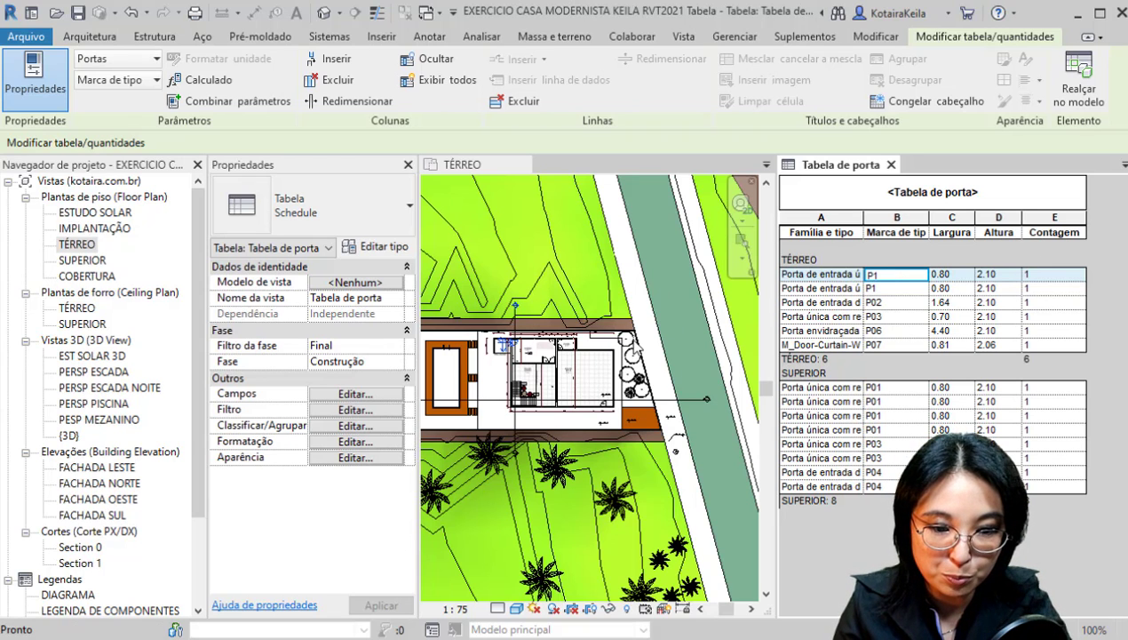
pyautogui.click(666, 353)
pyautogui.moveTo(672, 357); pyautogui.dragTo(433, 389, button='middle')
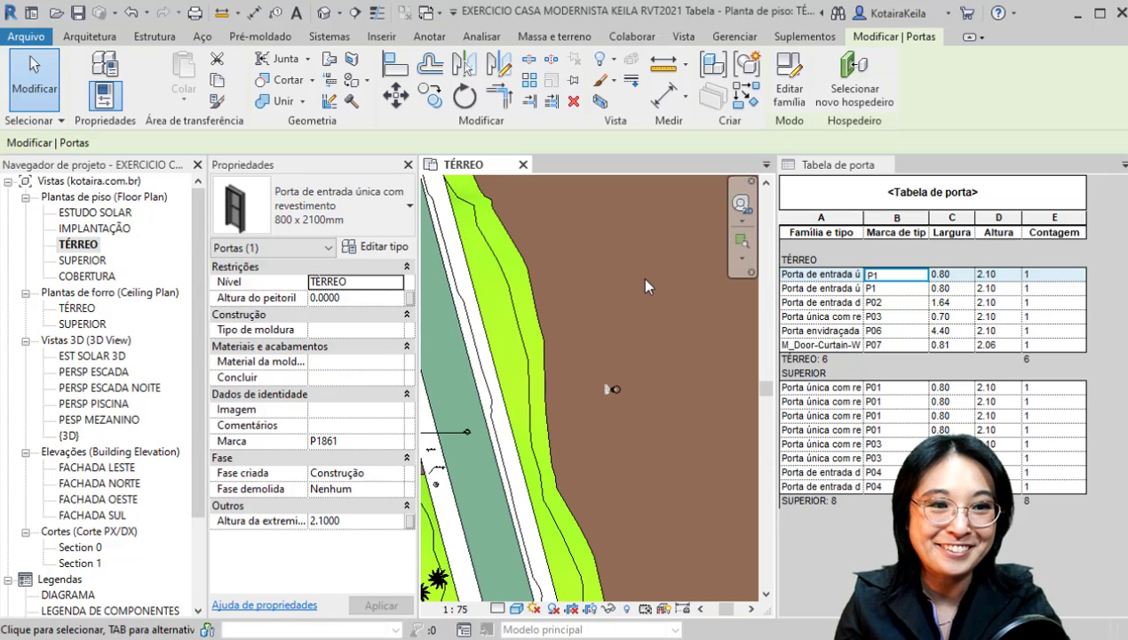
# - Highlight the first P1 door of the TÉRREO group in the model from its schedule row, then close the element display dialog
pyautogui.click(893, 283)
pyautogui.click(892, 277)
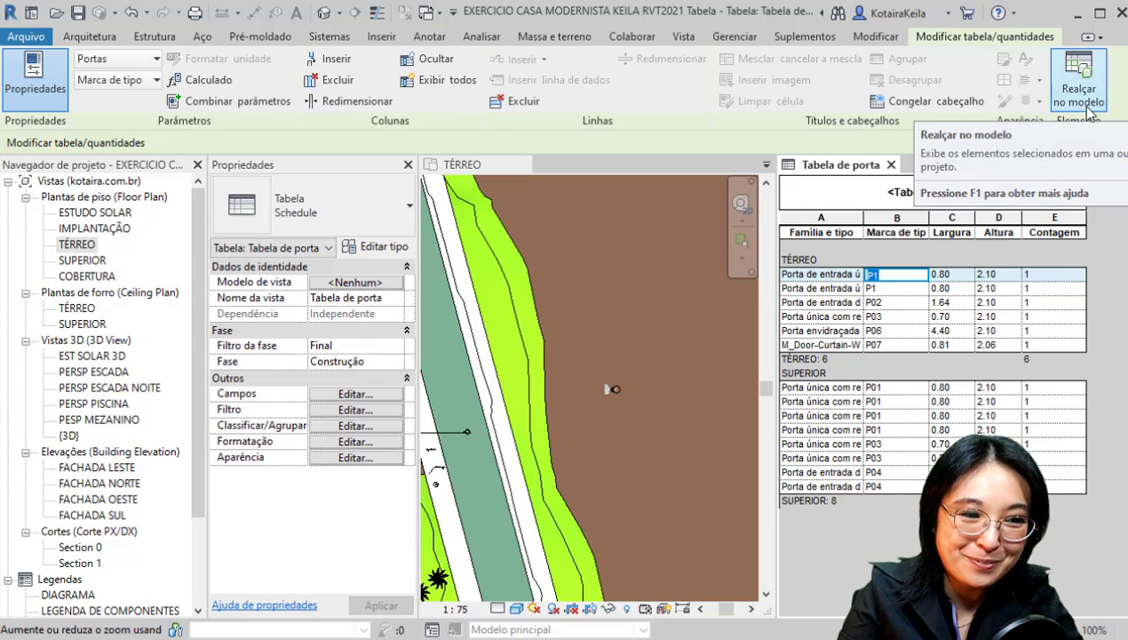
pyautogui.click(952, 274)
pyautogui.click(893, 275)
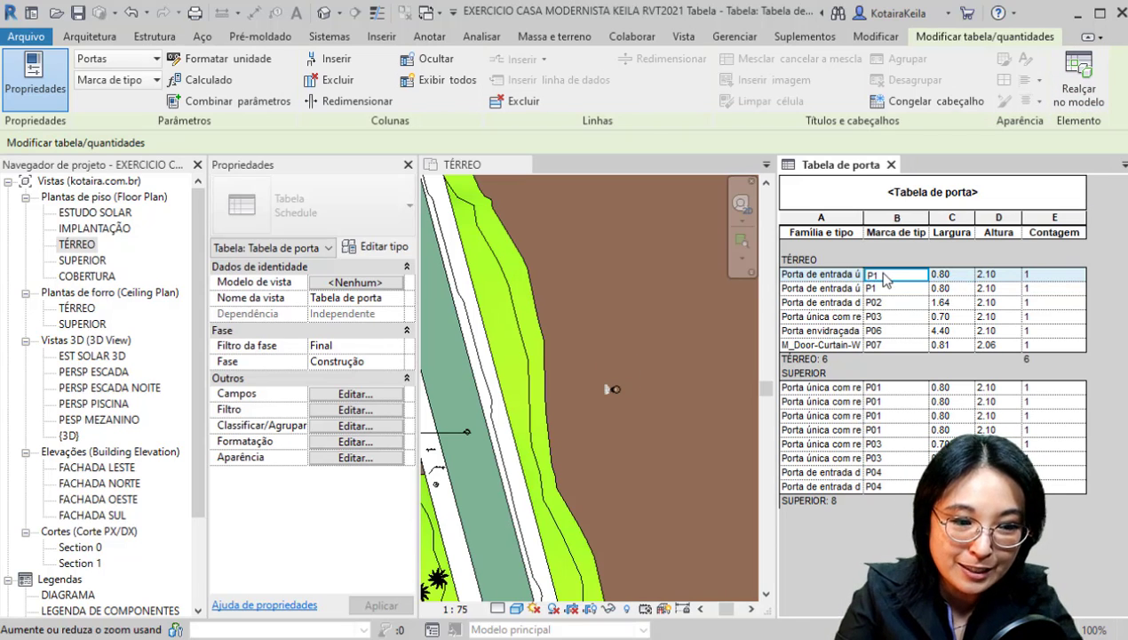
pyautogui.click(823, 276)
pyautogui.click(889, 278)
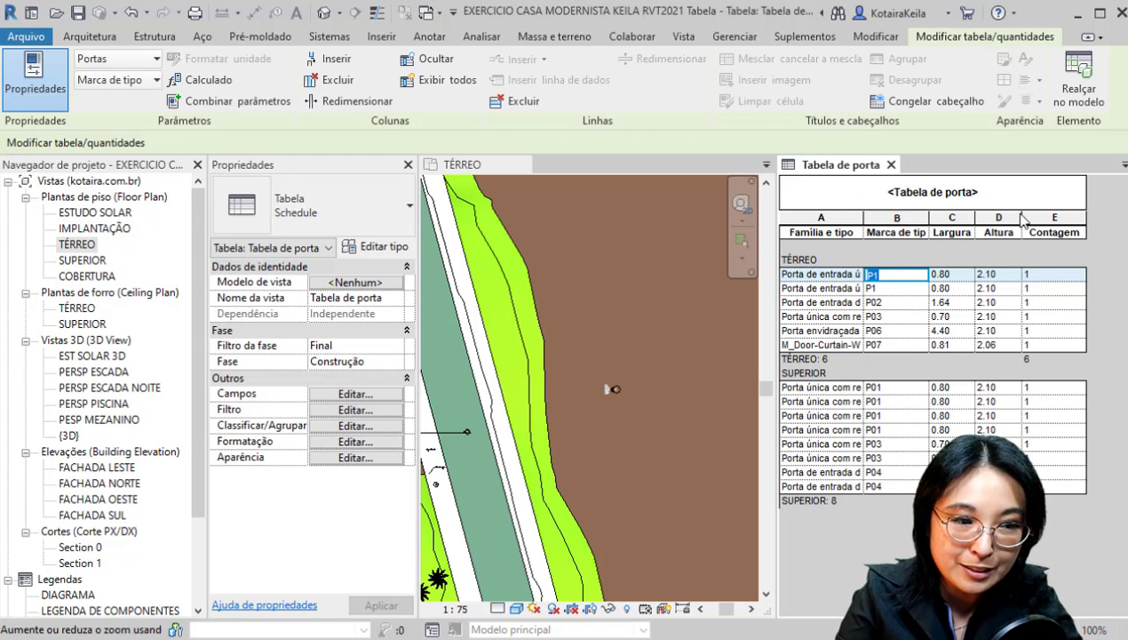
pyautogui.click(1080, 99)
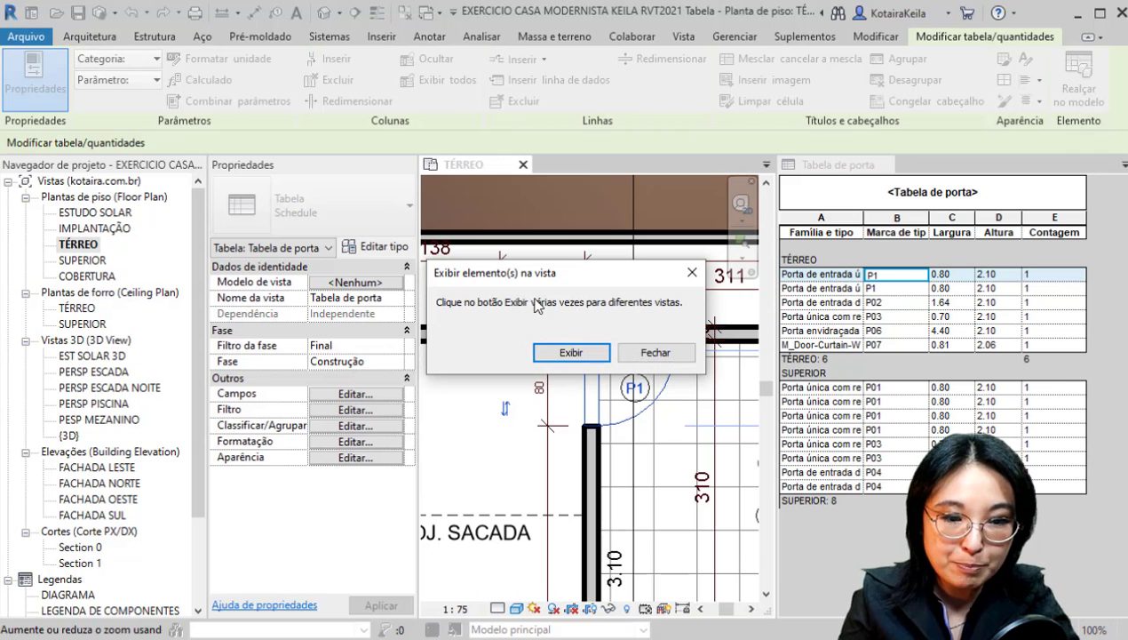
pyautogui.moveTo(533, 273); pyautogui.dragTo(534, 499)
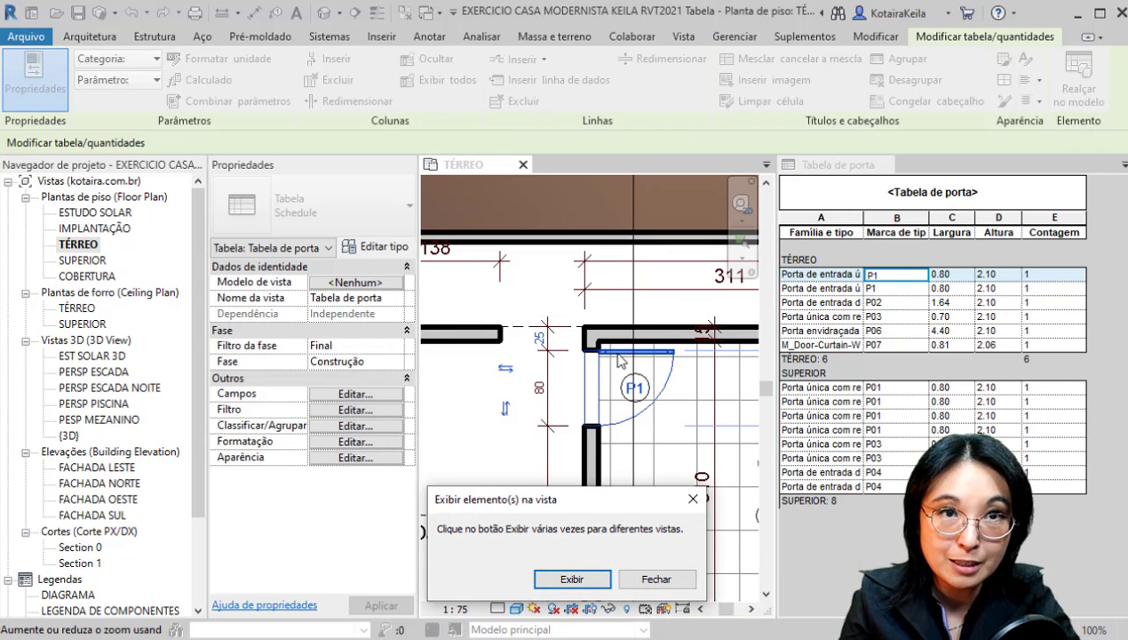
pyautogui.click(693, 500)
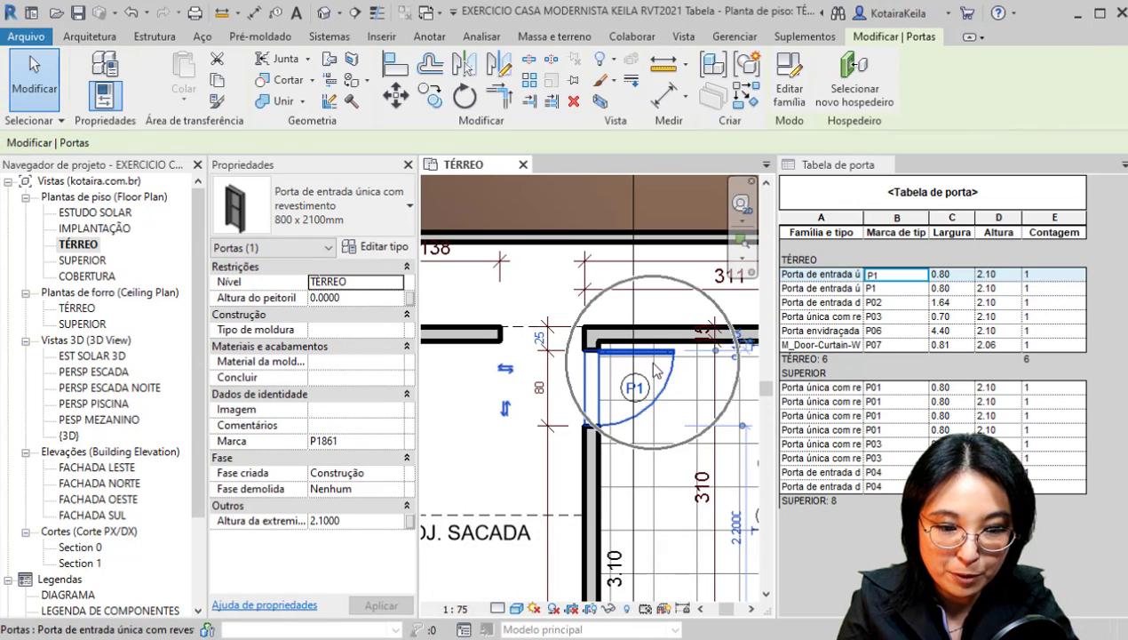
# - Change the first P1 door's type mark to P08 in the schedule and apply it to all 800 x 2100mm doors of that type
pyautogui.scroll(-5, 655, 369)
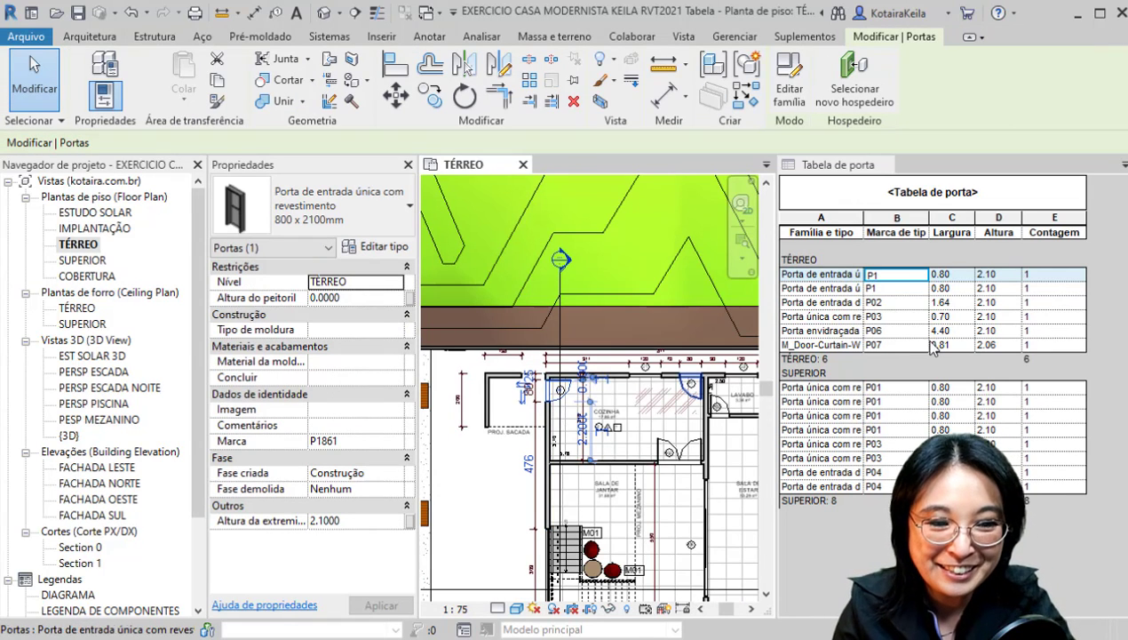
pyautogui.click(902, 275)
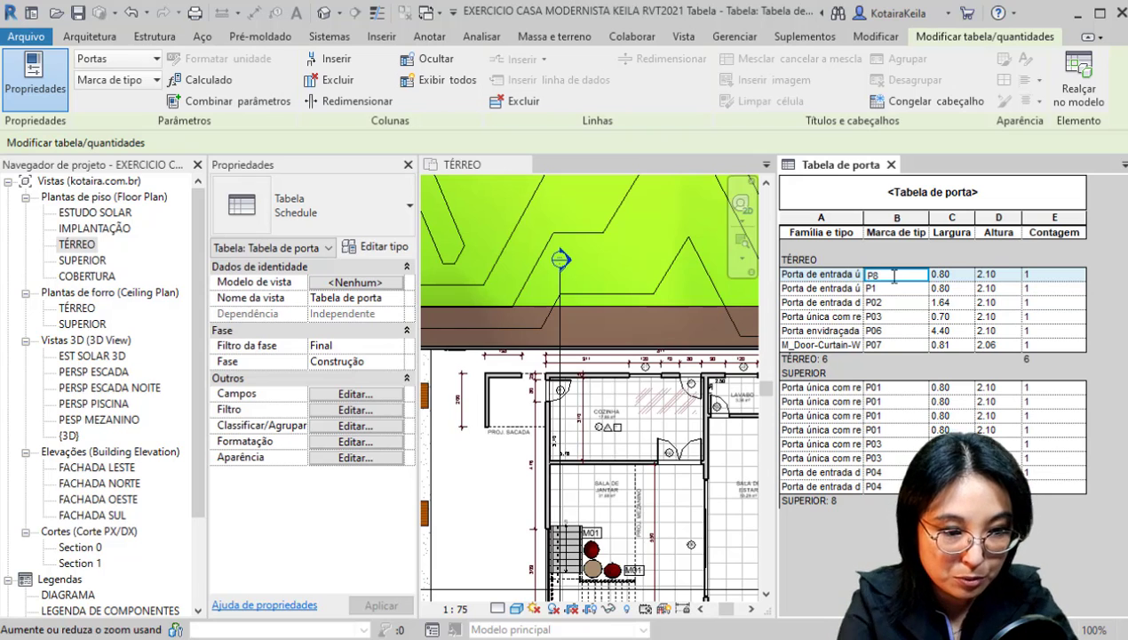
pyautogui.write('P08')
pyautogui.press('Return')
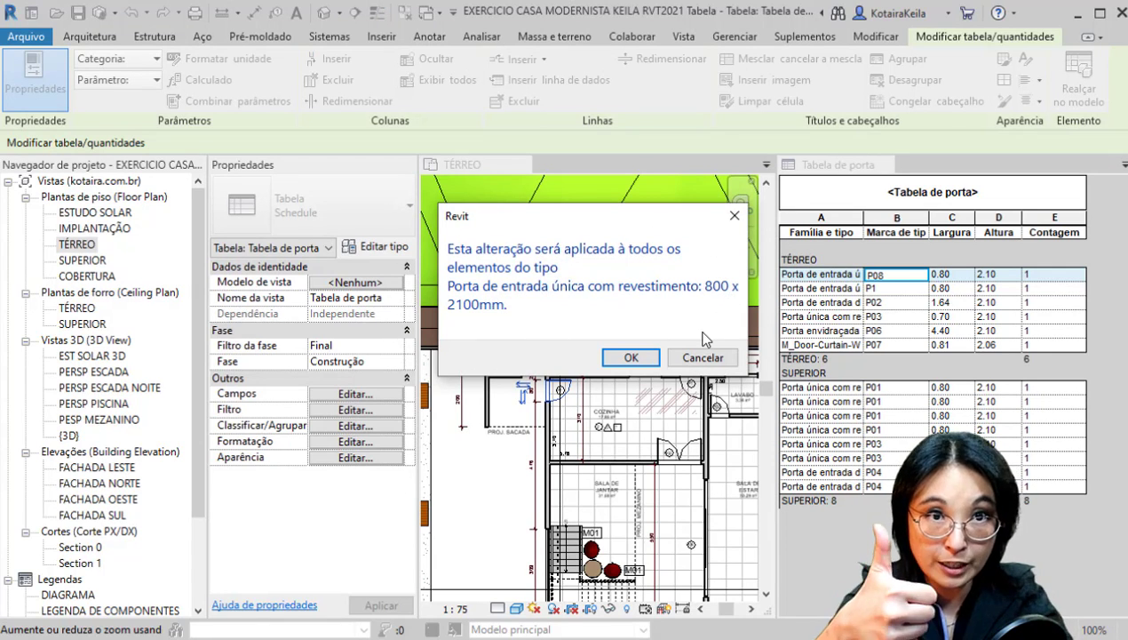
pyautogui.click(633, 356)
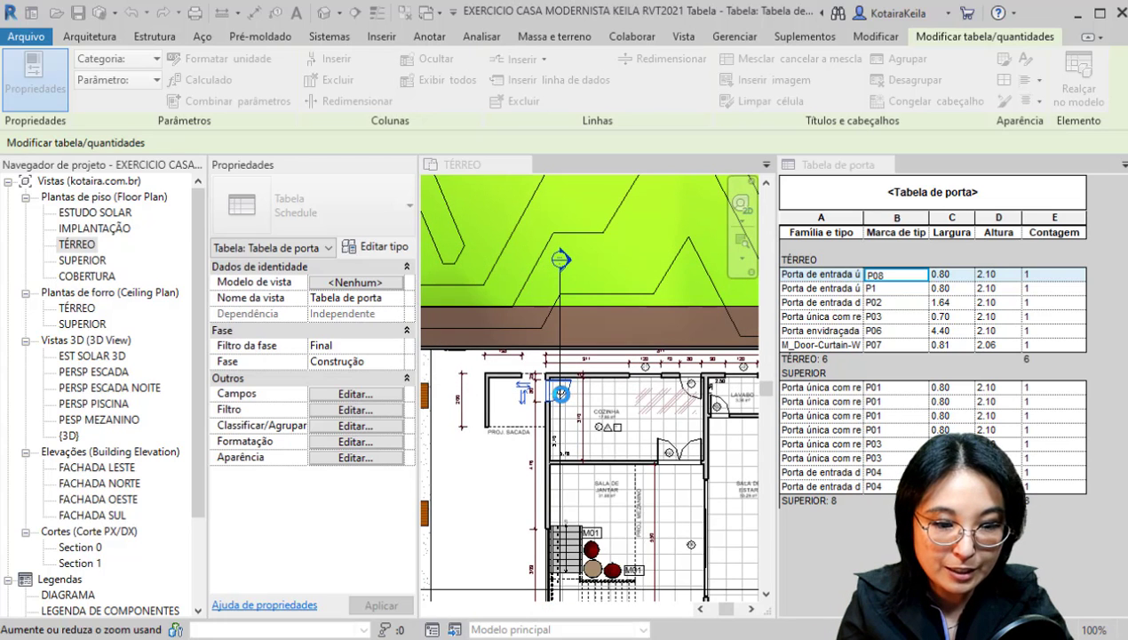
# - Examine the updated door tag at the kitchen door in the TÉRREO plan
pyautogui.click(699, 385)
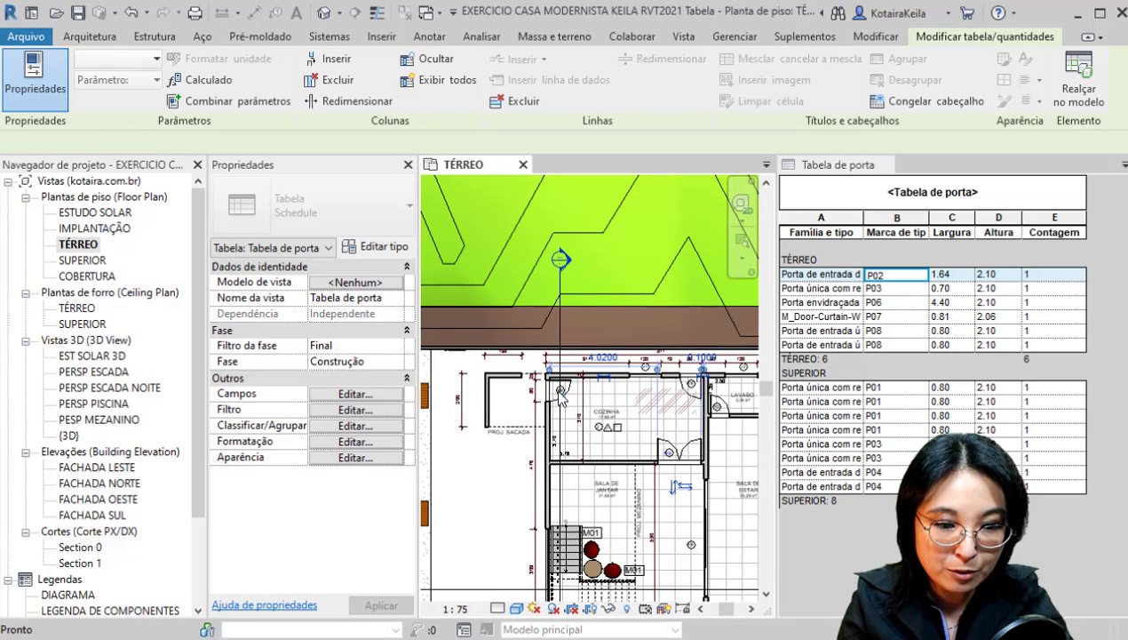
pyautogui.scroll(10, 699, 385)
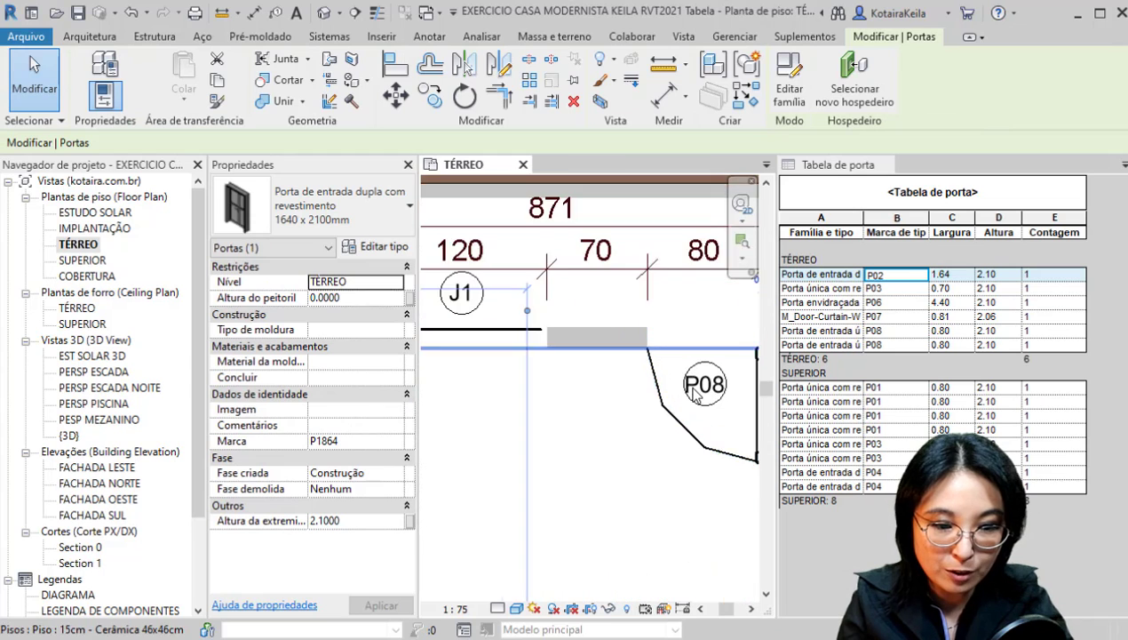
pyautogui.scroll(-3, 695, 396)
pyautogui.scroll(-2, 707, 391)
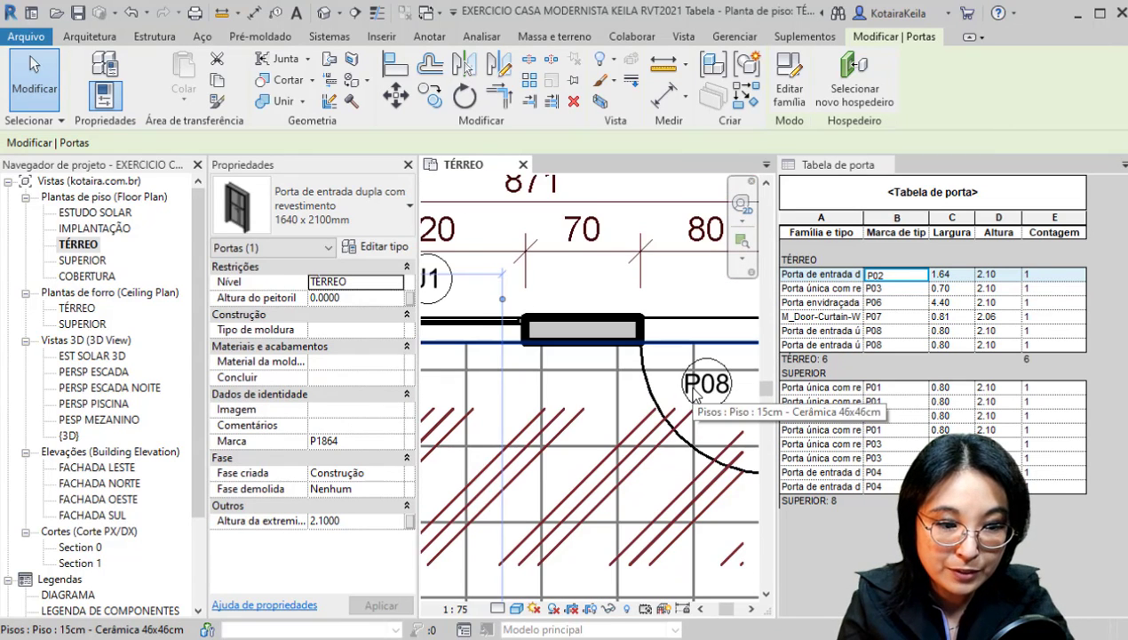
# - Select the P02, P06, P07 and P08 rows of the TÉRREO group in the schedule to locate each door in the plan
pyautogui.click(887, 343)
pyautogui.click(894, 273)
pyautogui.scroll(-8, 576, 349)
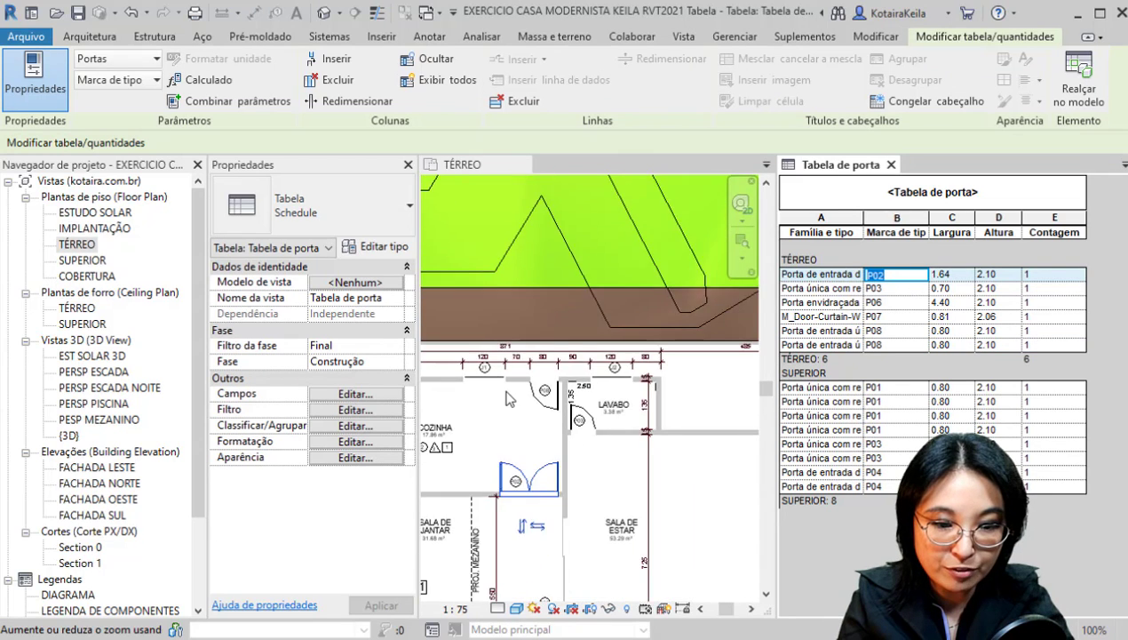
pyautogui.click(899, 278)
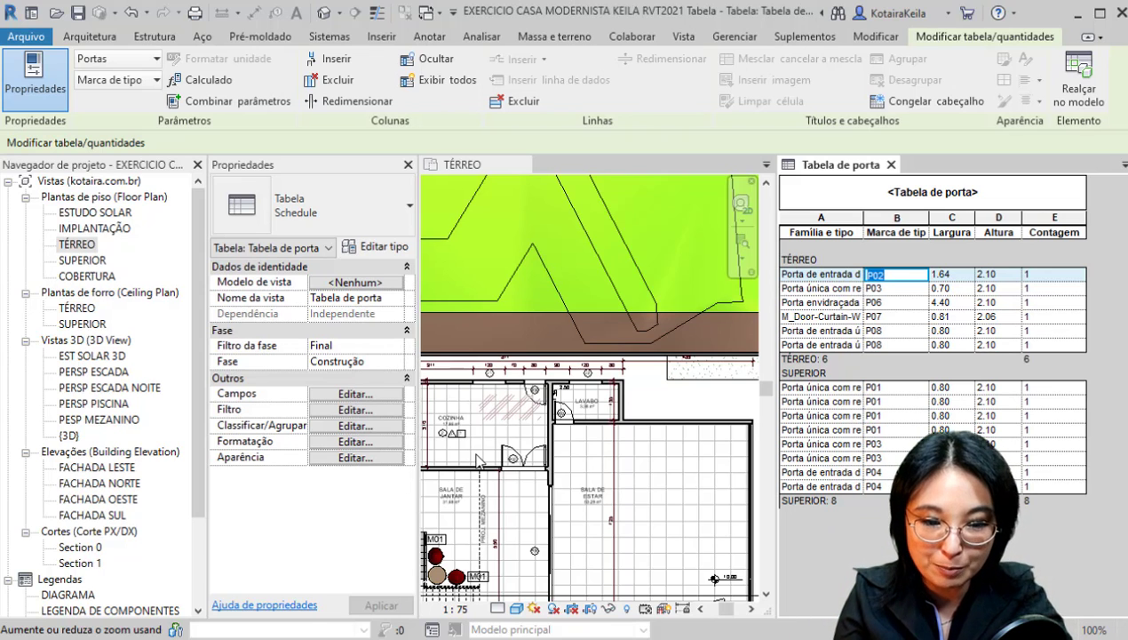
pyautogui.click(891, 304)
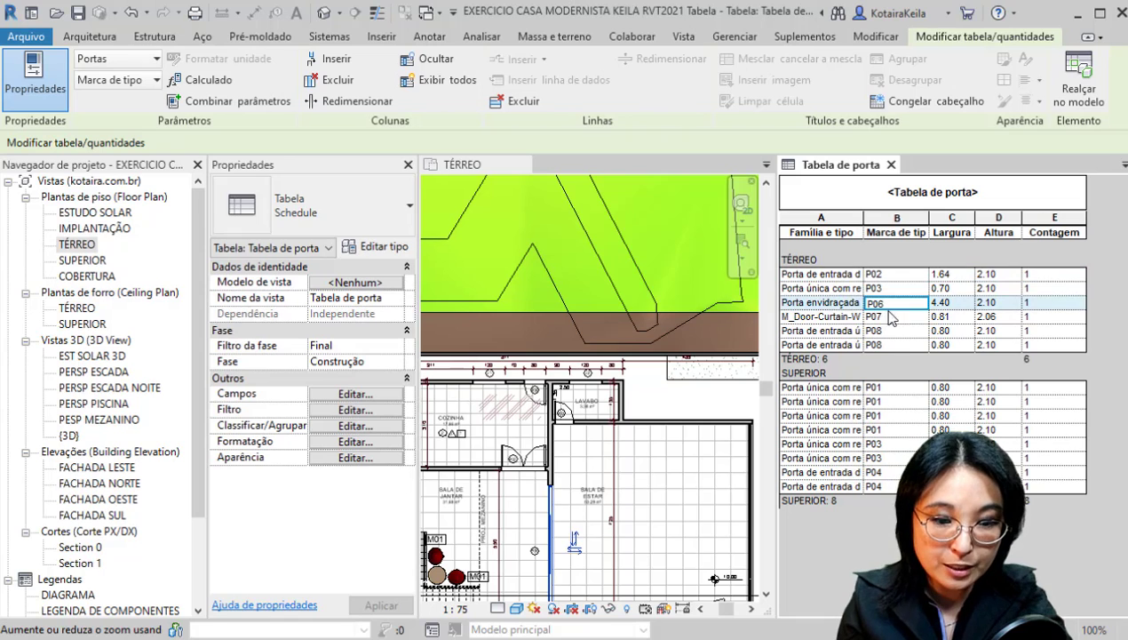
pyautogui.click(887, 321)
pyautogui.click(889, 343)
pyautogui.press('ctrl')
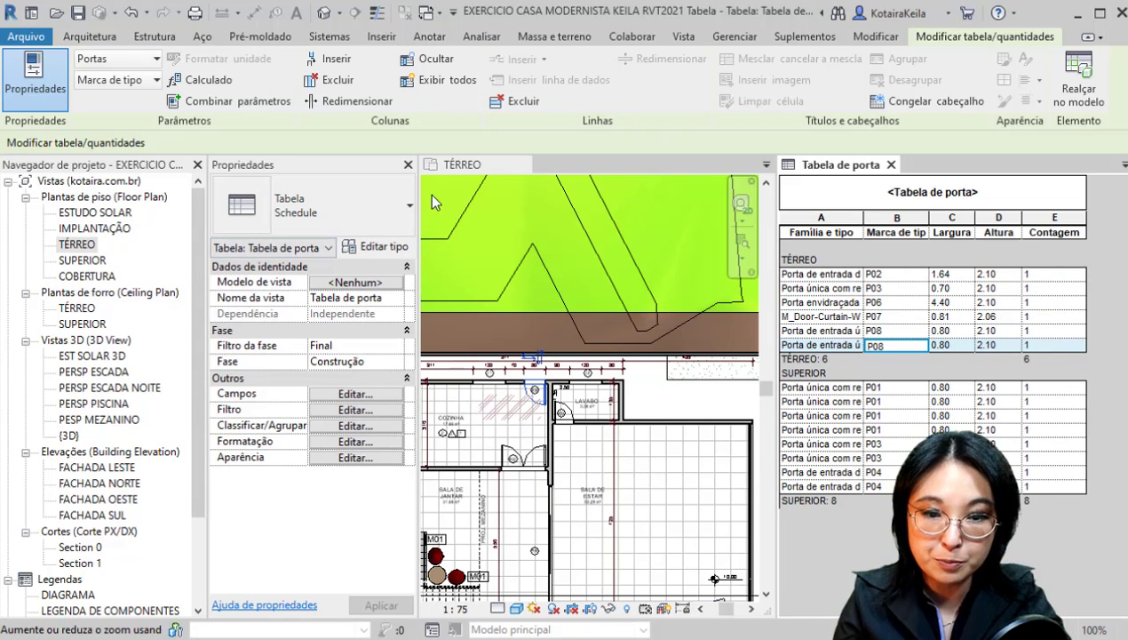
# - Open the SUPERIOR floor plan alongside the TÉRREO plan
pyautogui.click(476, 170)
pyautogui.press('ctrl')
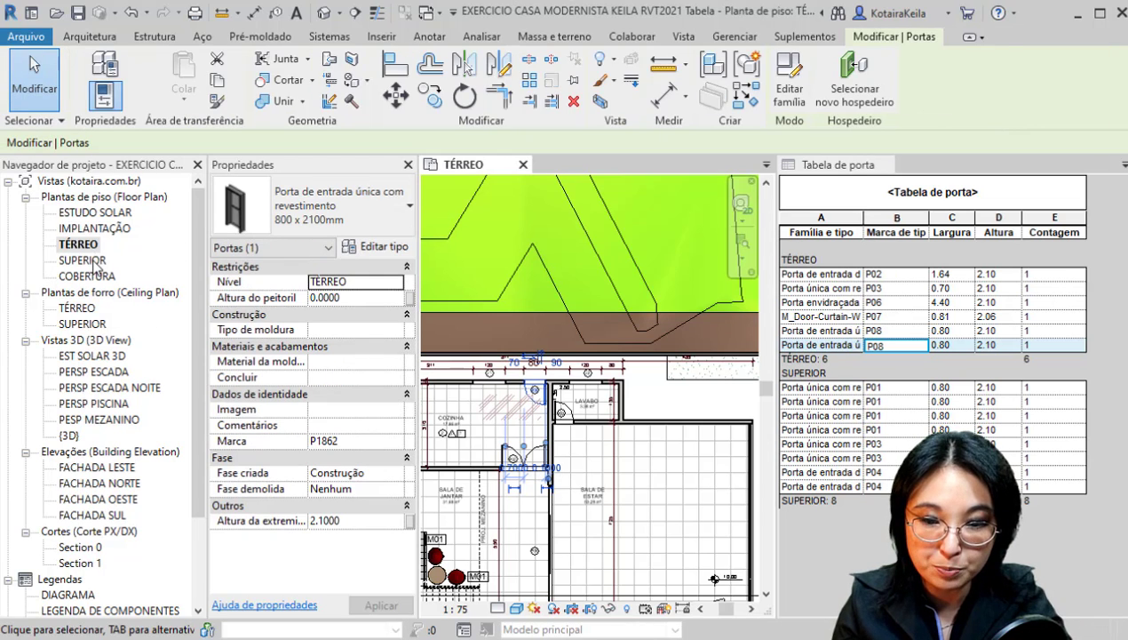
pyautogui.click(94, 262)
pyautogui.doubleClick(94, 261)
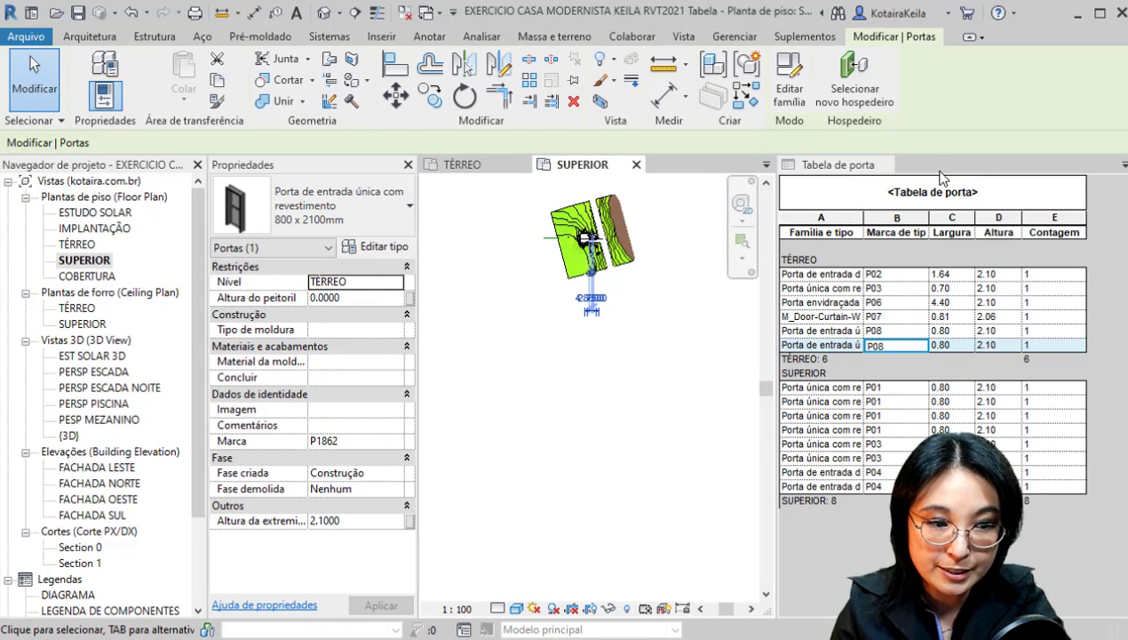
# - Try docking the SUPERIOR plan in the same pane as the door schedule
pyautogui.click(636, 164)
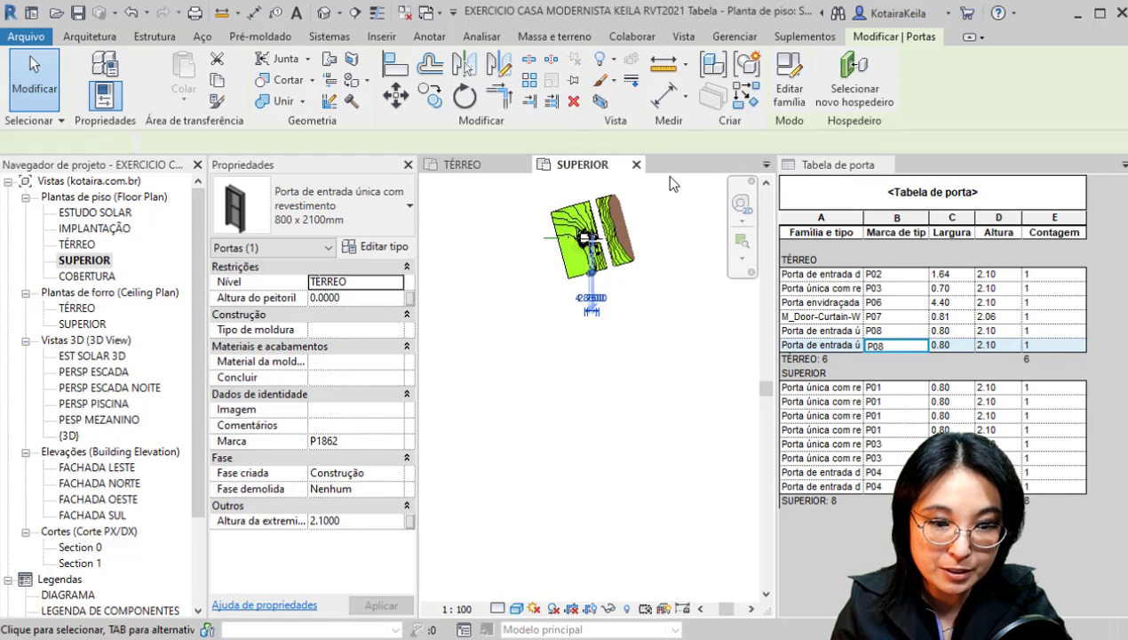
pyautogui.moveTo(624, 175); pyautogui.dragTo(809, 169)
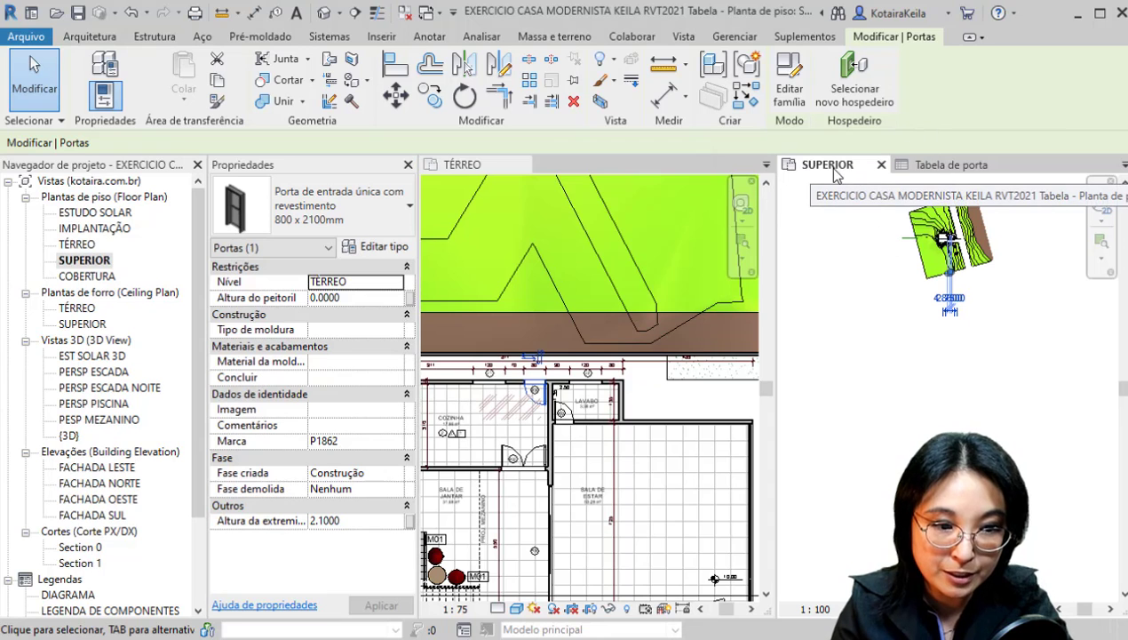
pyautogui.click(819, 167)
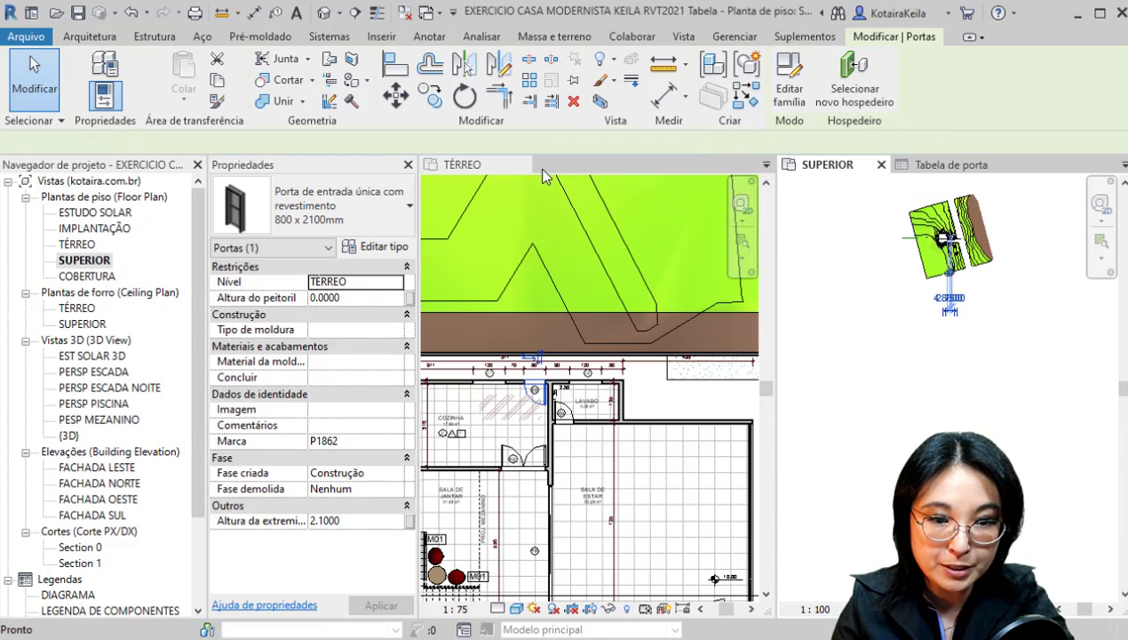
pyautogui.moveTo(533, 169); pyautogui.dragTo(524, 169)
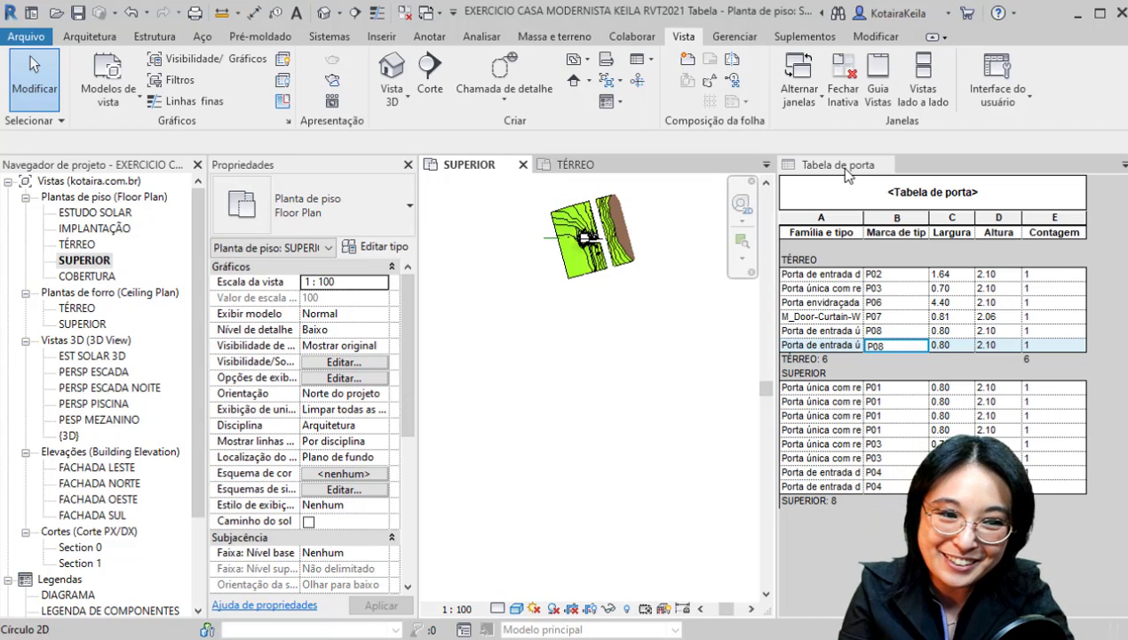
# - Tile the open views and group the TÉRREO plan with the SUPERIOR plan in one pane above the door schedule
pyautogui.click(933, 105)
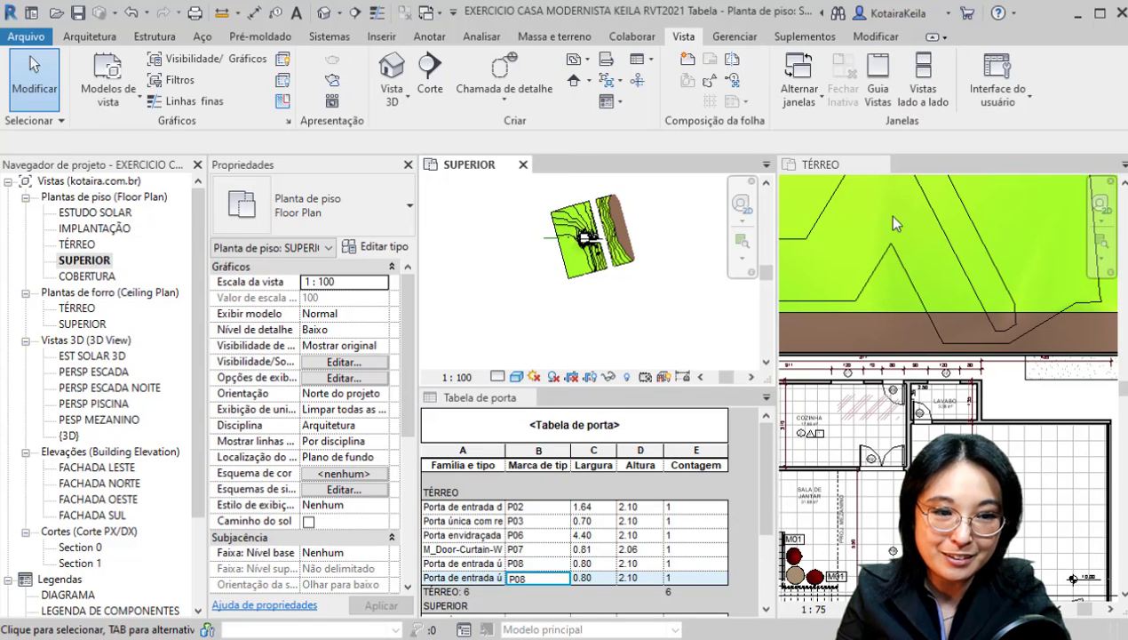
pyautogui.moveTo(820, 164); pyautogui.dragTo(487, 174)
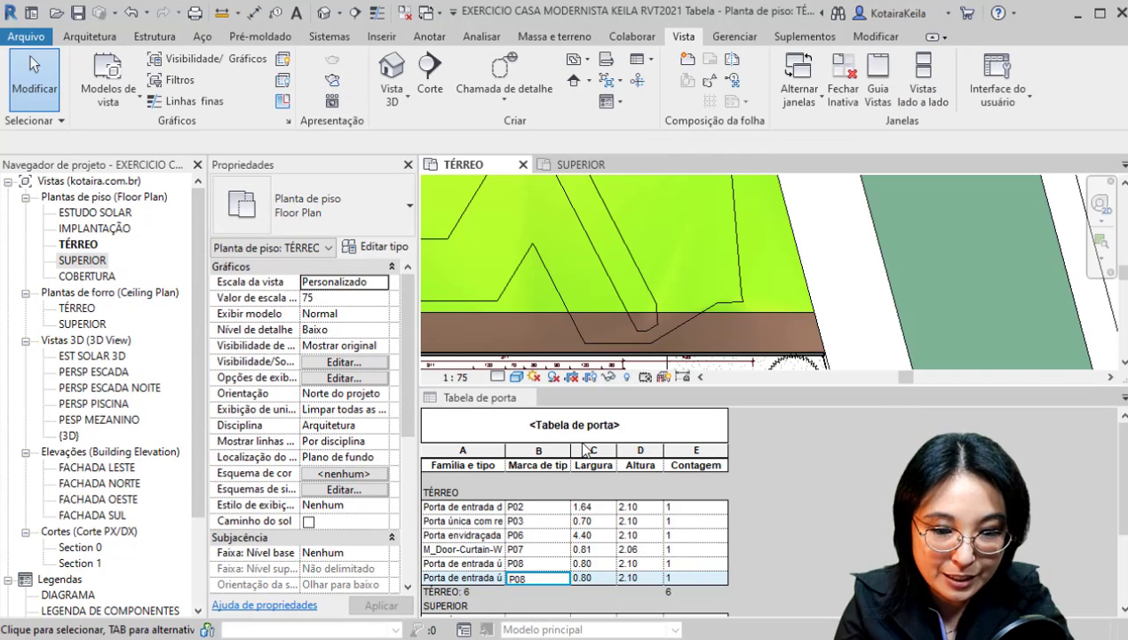
pyautogui.click(597, 510)
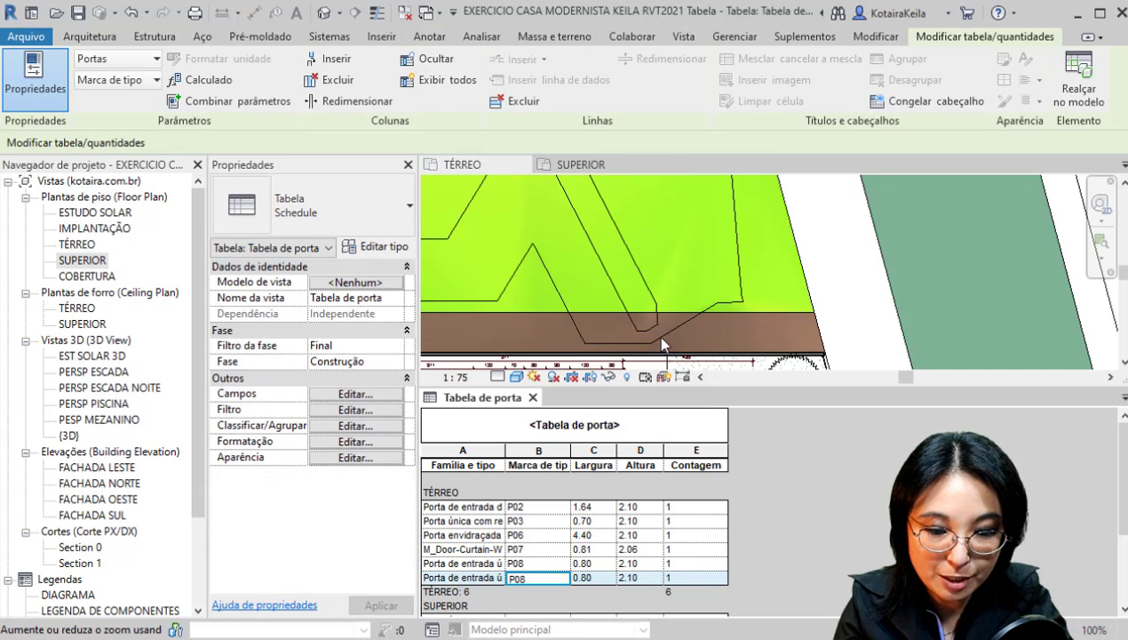
# - Select the second P01 door of the schedule's SUPERIOR group and bring the SUPERIOR floor plan to the front
pyautogui.scroll(-3, 662, 345)
pyautogui.scroll(-3, 552, 566)
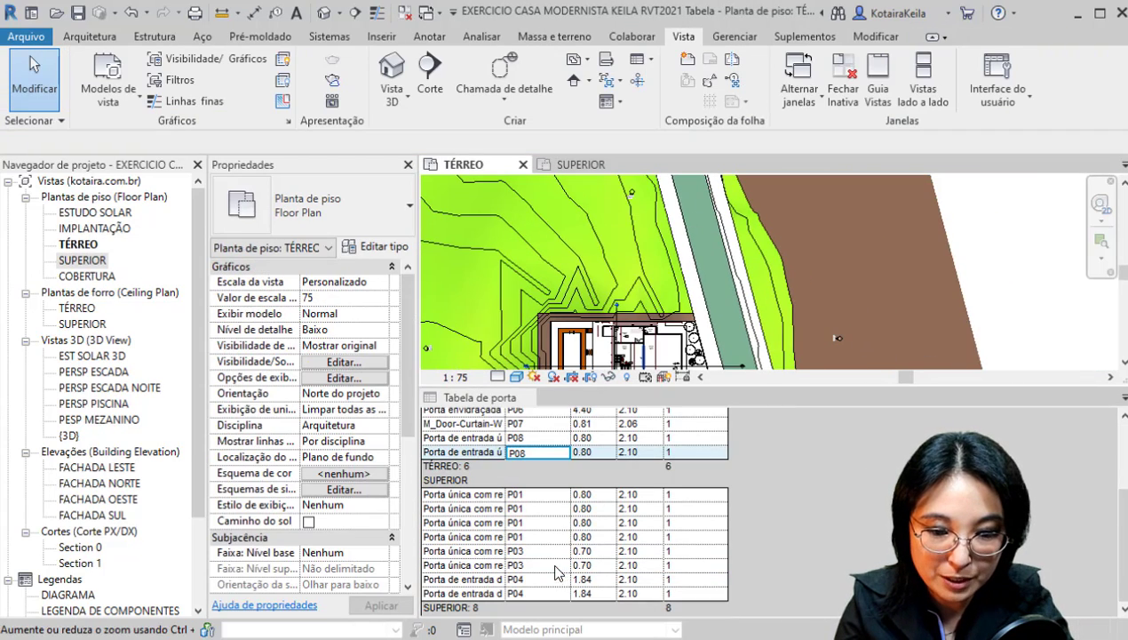
pyautogui.click(528, 509)
pyautogui.scroll(4, 605, 334)
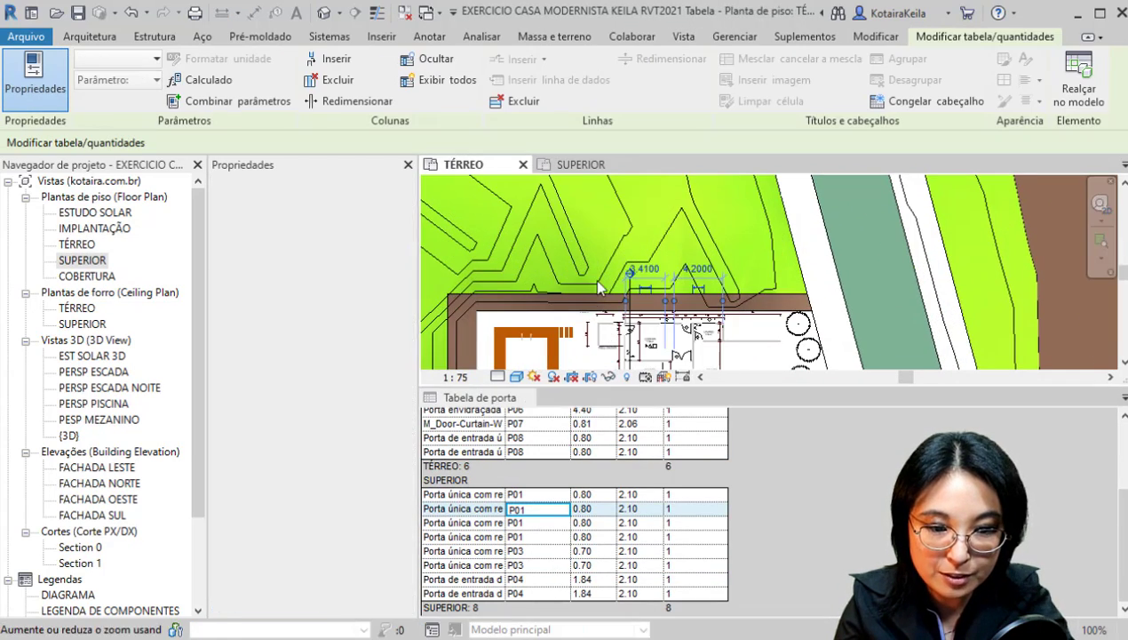
pyautogui.moveTo(600, 287); pyautogui.dragTo(526, 182, button='middle')
pyautogui.click(576, 163)
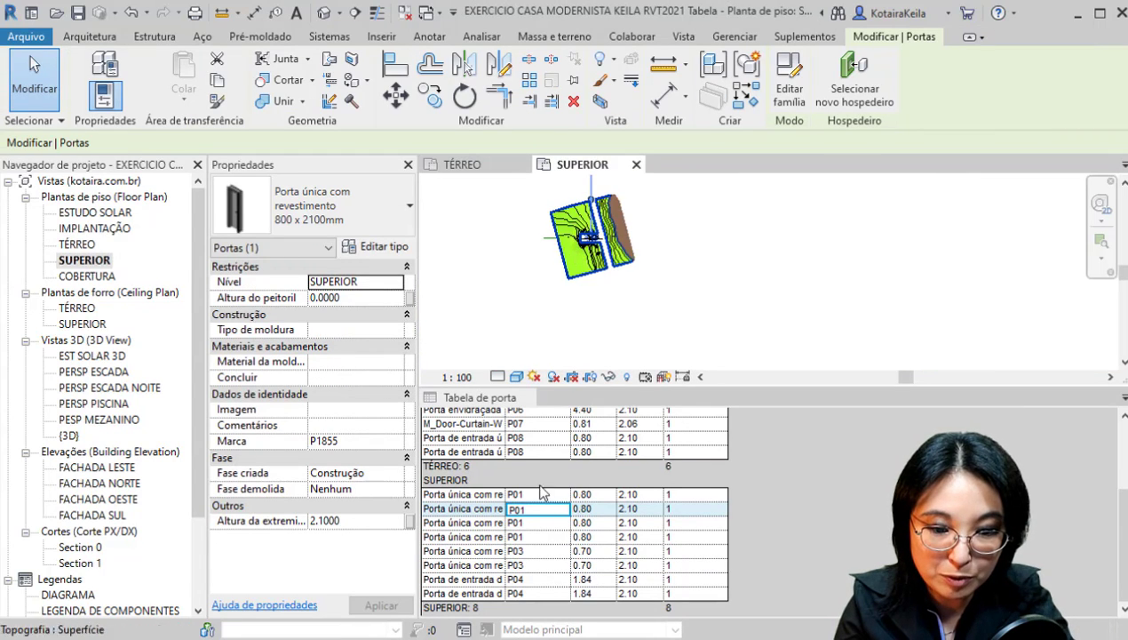
# - Select the first P04 door row of the SUPERIOR group and locate that door in the SUPERIOR plan
pyautogui.click(531, 538)
pyautogui.click(535, 578)
pyautogui.scroll(5, 585, 239)
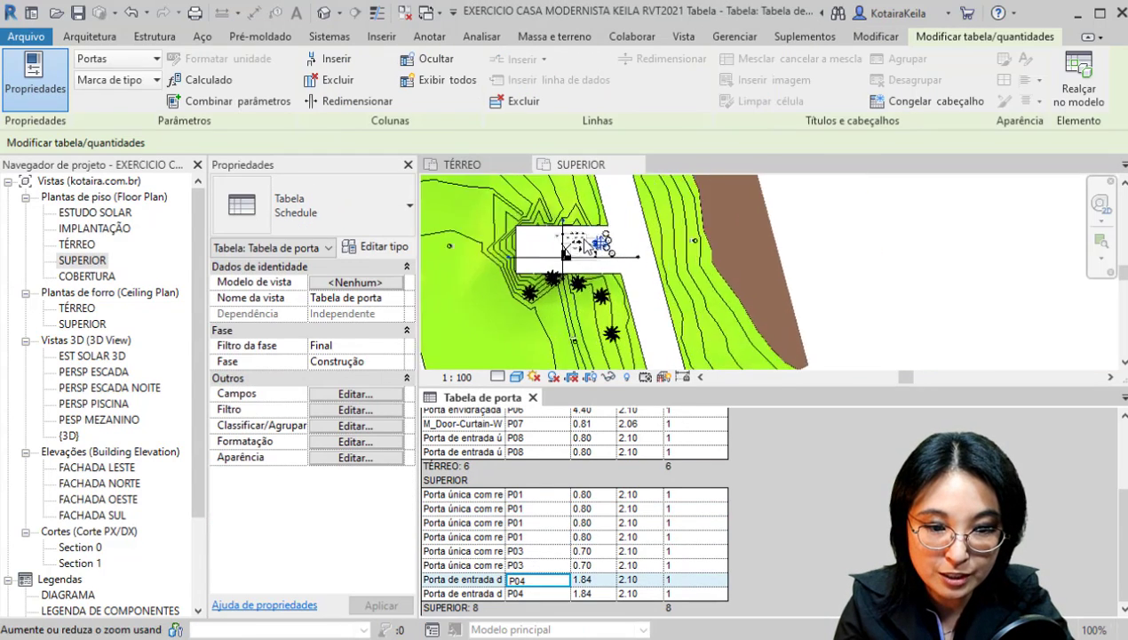
pyautogui.scroll(5, 585, 240)
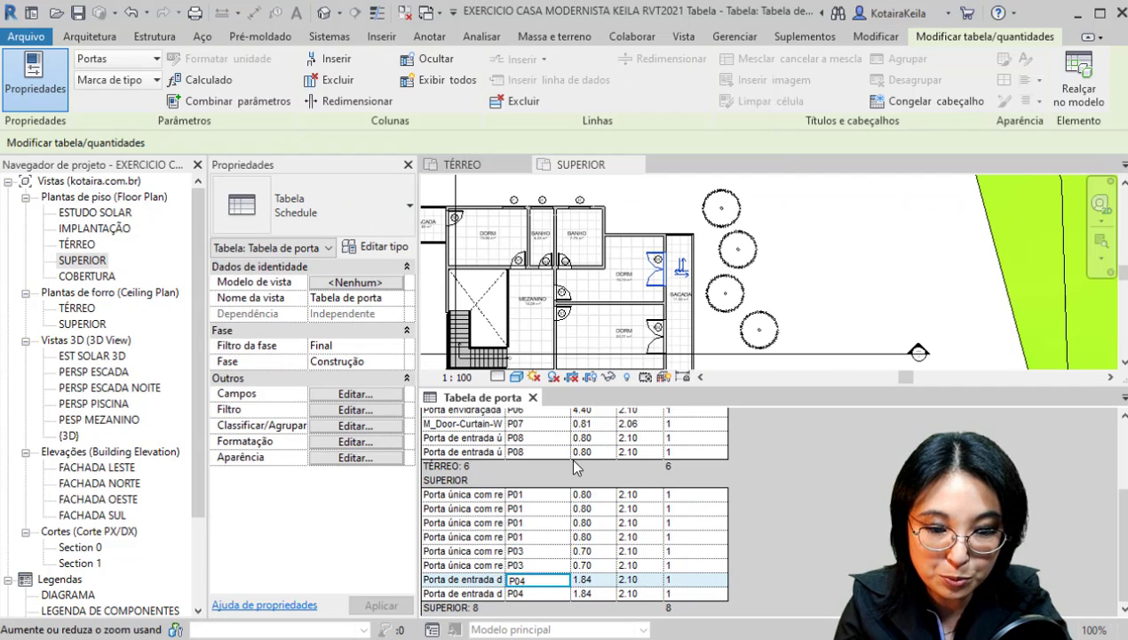
# - Go through the four P01 rows of the SUPERIOR group to locate each door in the plan
pyautogui.click(538, 494)
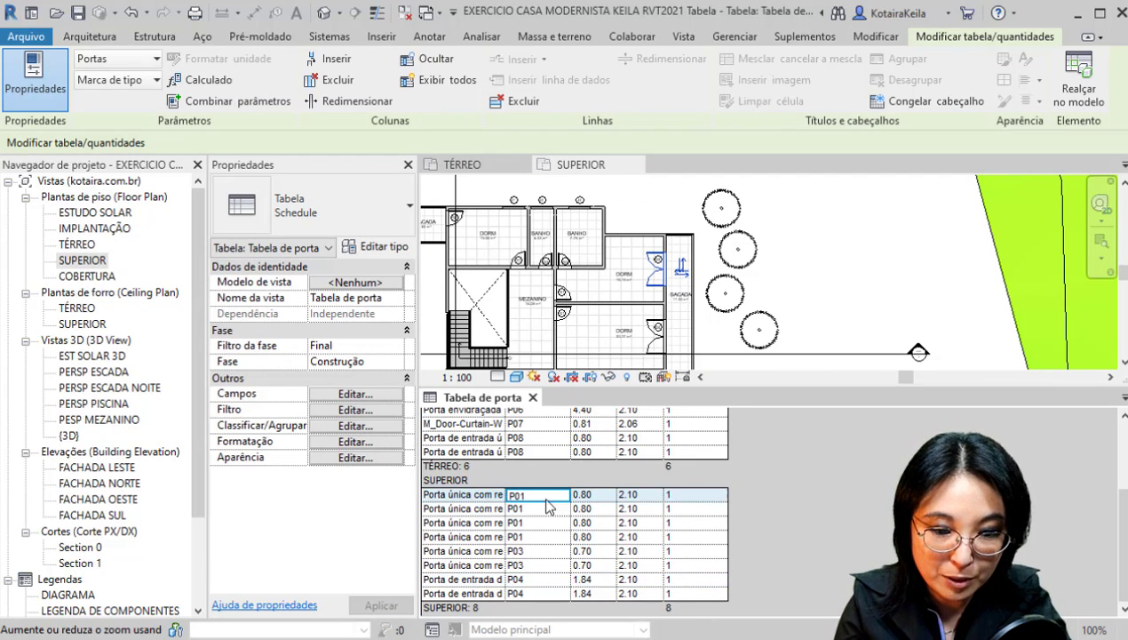
pyautogui.click(537, 509)
pyautogui.click(537, 522)
pyautogui.click(542, 537)
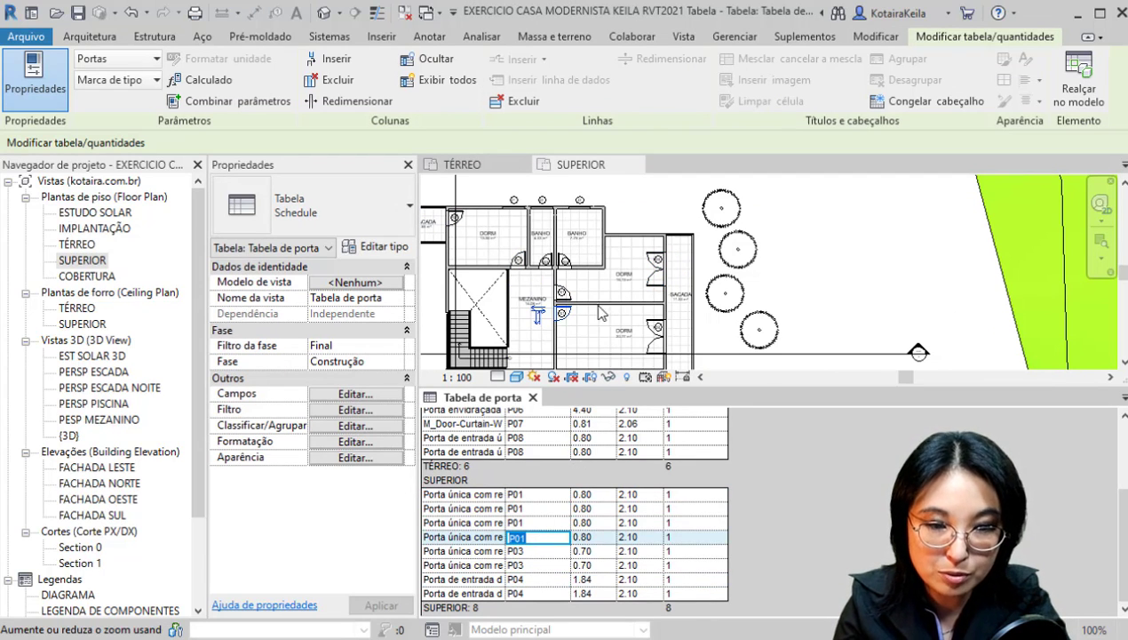
# - Select the first P01 door of the schedule's SUPERIOR group and view that door close up in the SUPERIOR plan
pyautogui.click(542, 494)
pyautogui.press('ctrl')
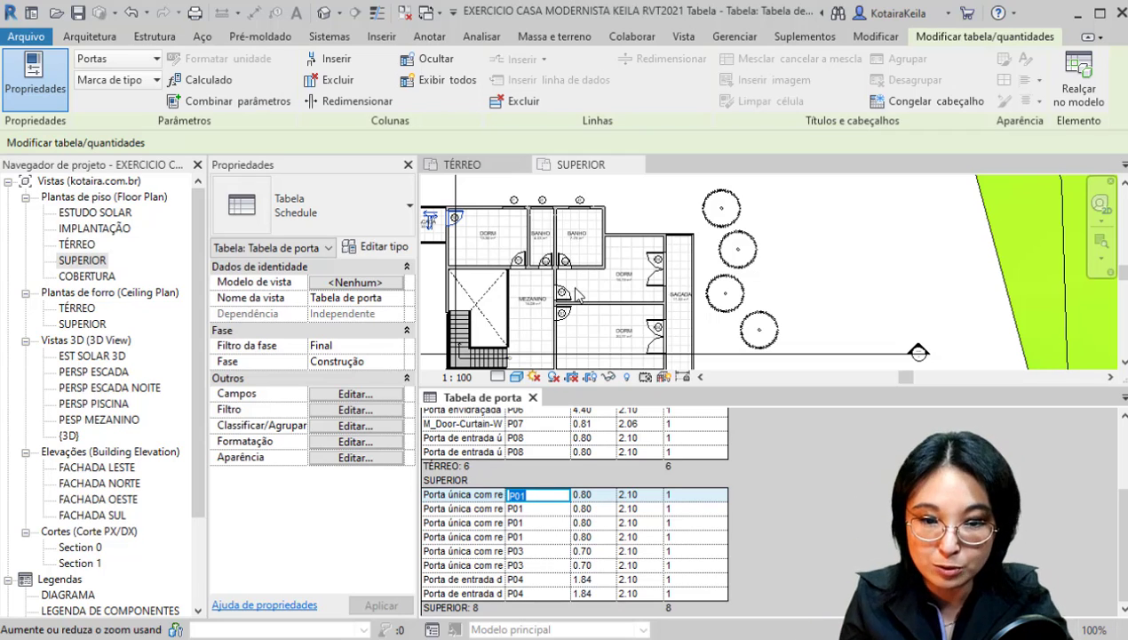
pyautogui.click(634, 221)
pyautogui.scroll(8, 607, 254)
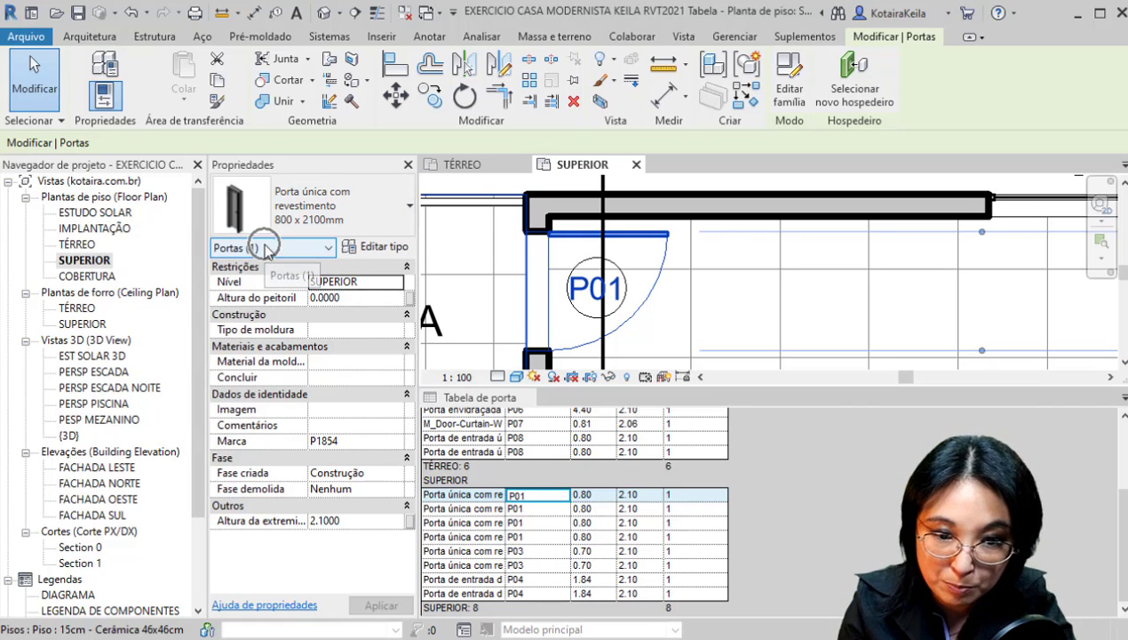
# - Examine the Marca de tipo parameter in the type properties of the selected 800 x 2100mm door, leaving it as is
pyautogui.click(400, 252)
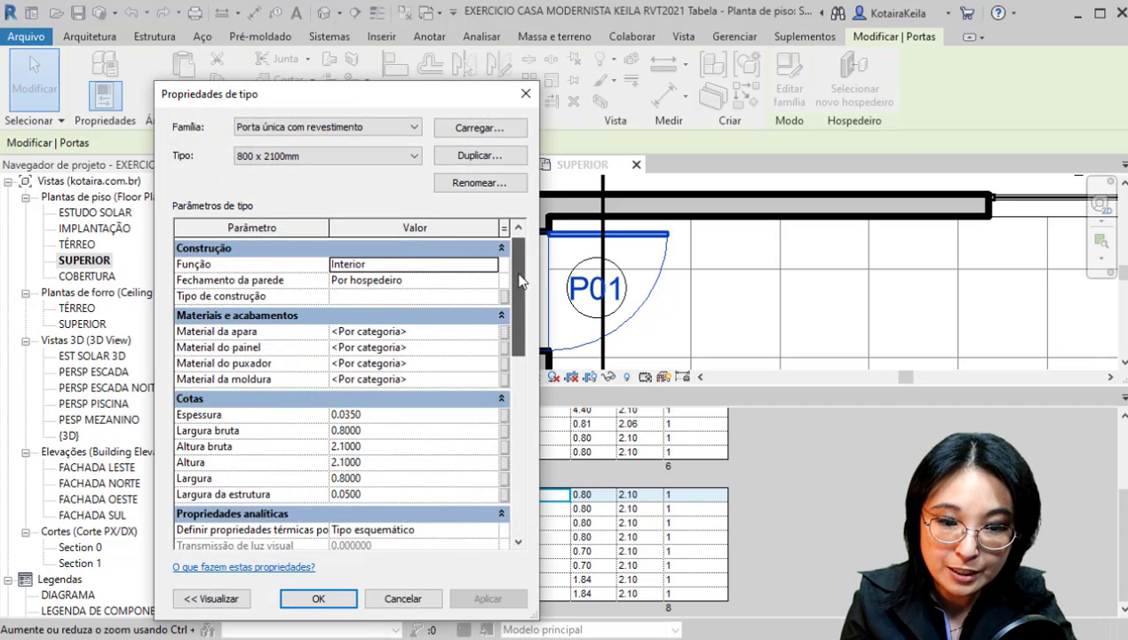
pyautogui.moveTo(513, 298); pyautogui.dragTo(514, 485)
pyautogui.click(391, 373)
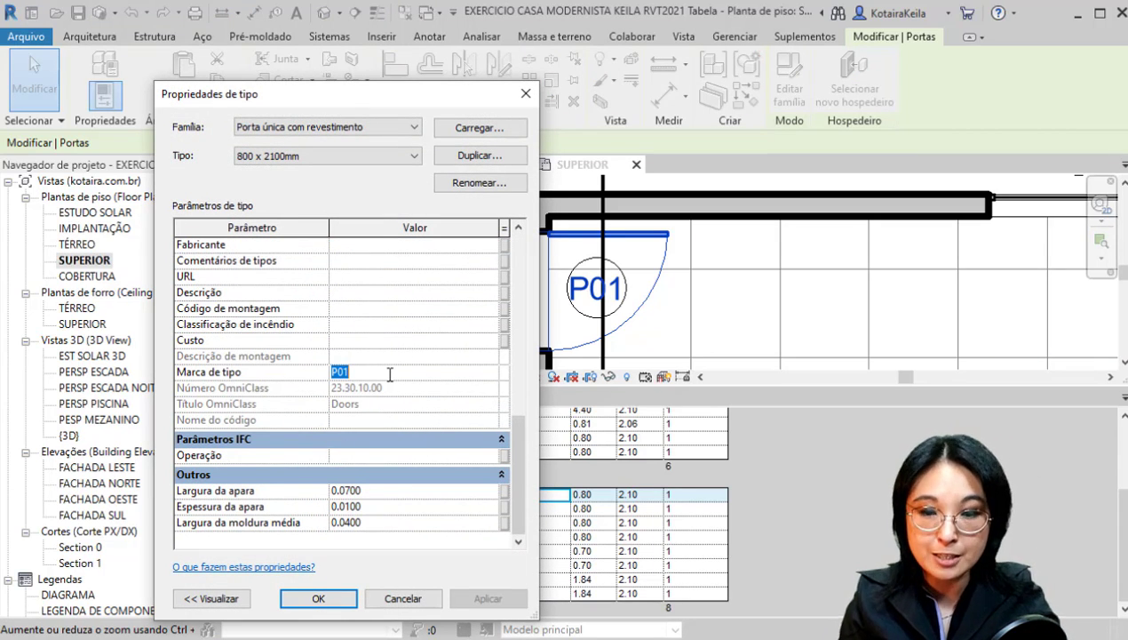
pyautogui.moveTo(343, 374); pyautogui.dragTo(365, 372)
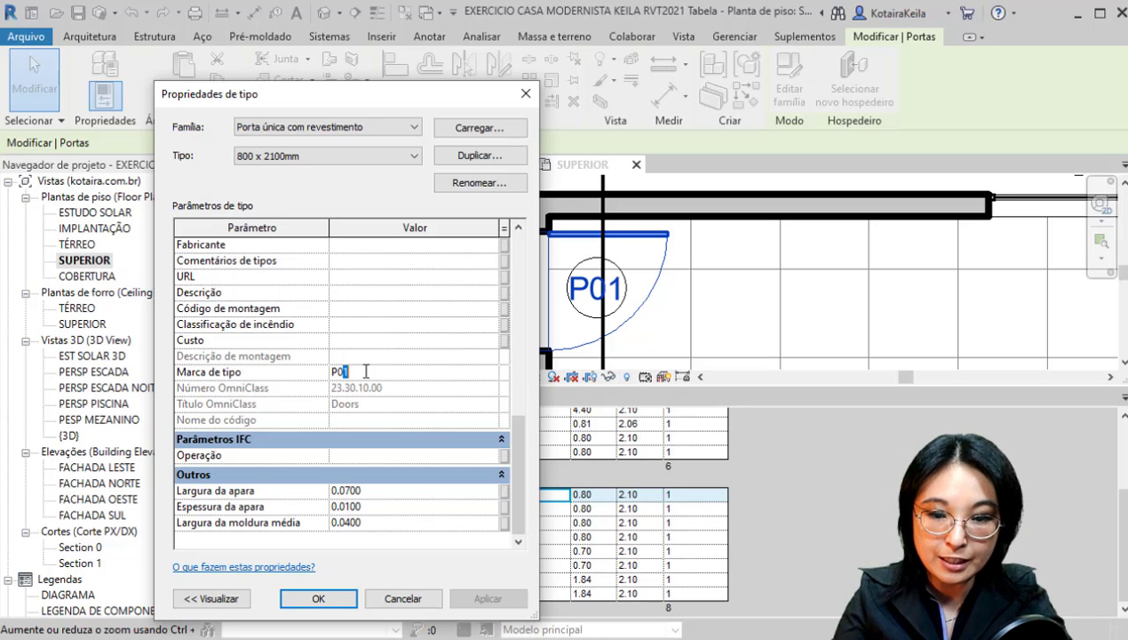
pyautogui.moveTo(348, 94); pyautogui.dragTo(622, 71)
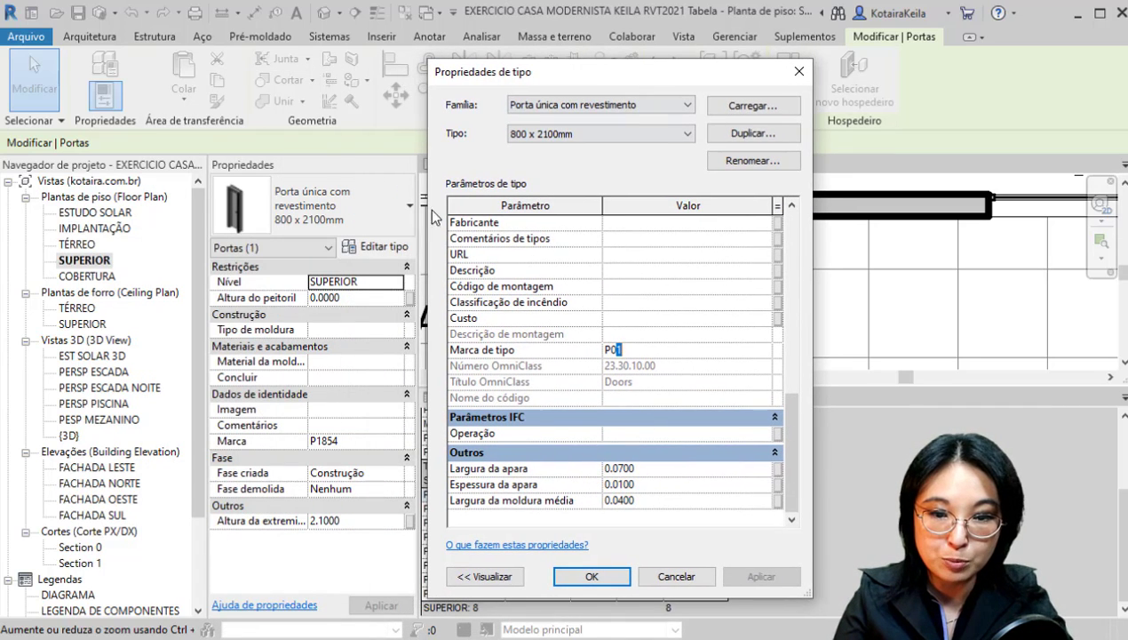
pyautogui.press('ctrl')
pyautogui.press('ctrl')
pyautogui.press('ctrl')
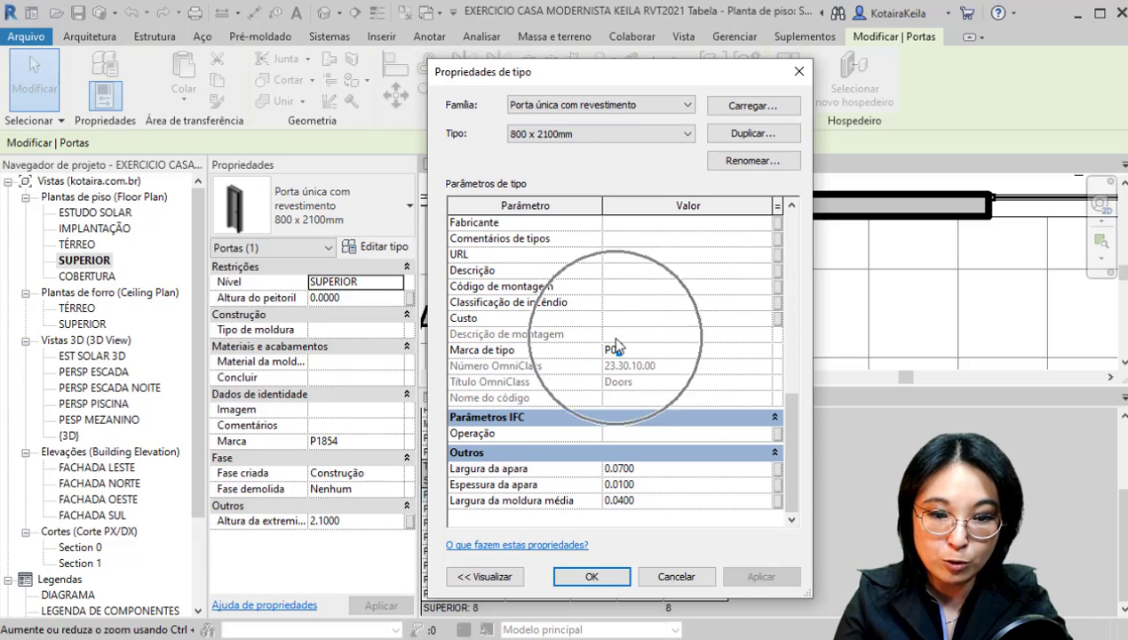
pyautogui.moveTo(637, 349); pyautogui.dragTo(547, 352)
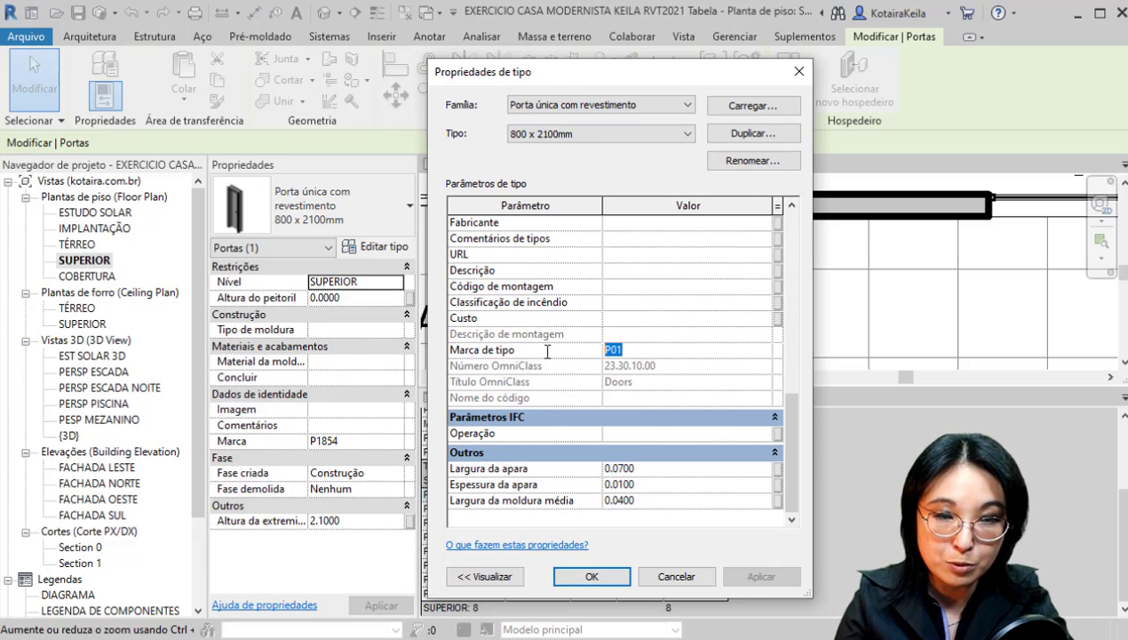
pyautogui.press('ctrl')
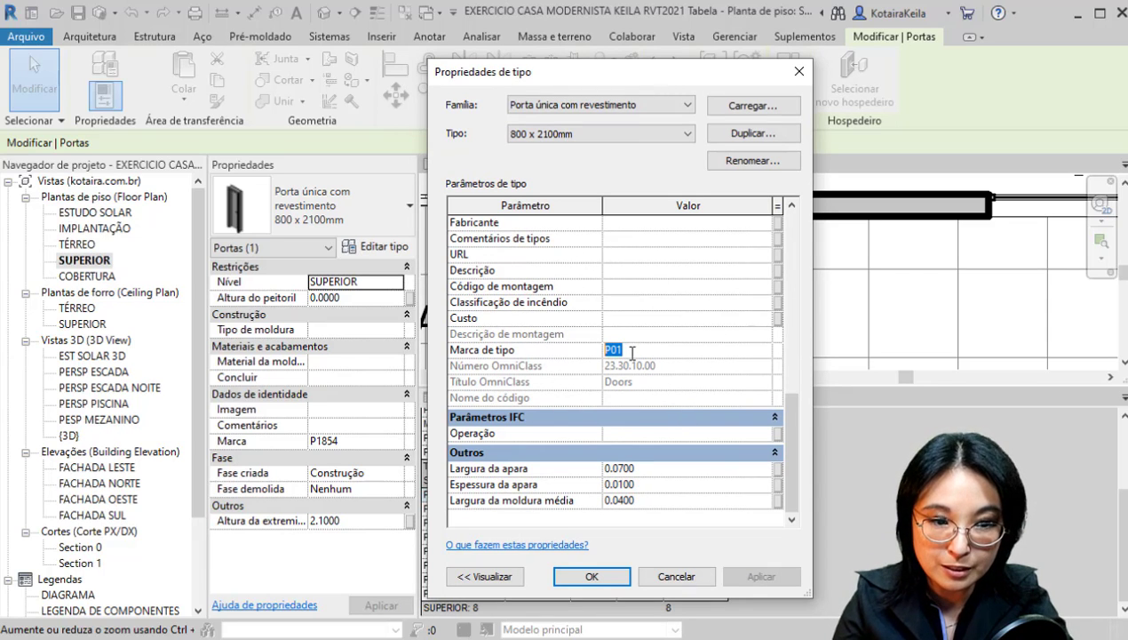
pyautogui.click(798, 69)
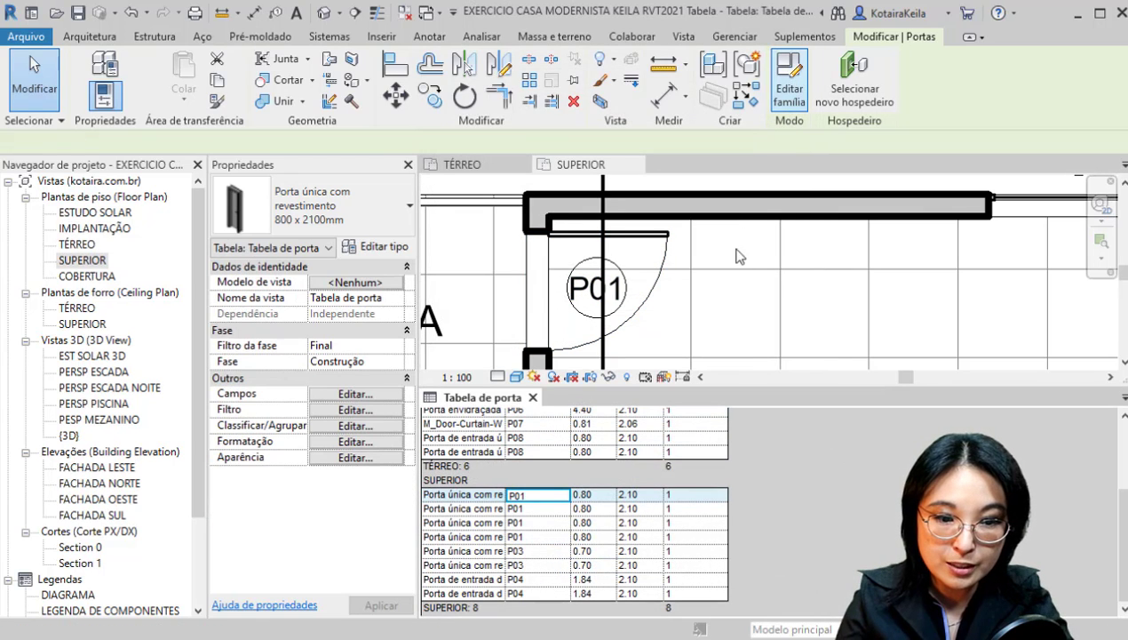
# - Change the door tag's text to P01- directly in the SUPERIOR plan and accept the type parameter change
pyautogui.click(619, 284)
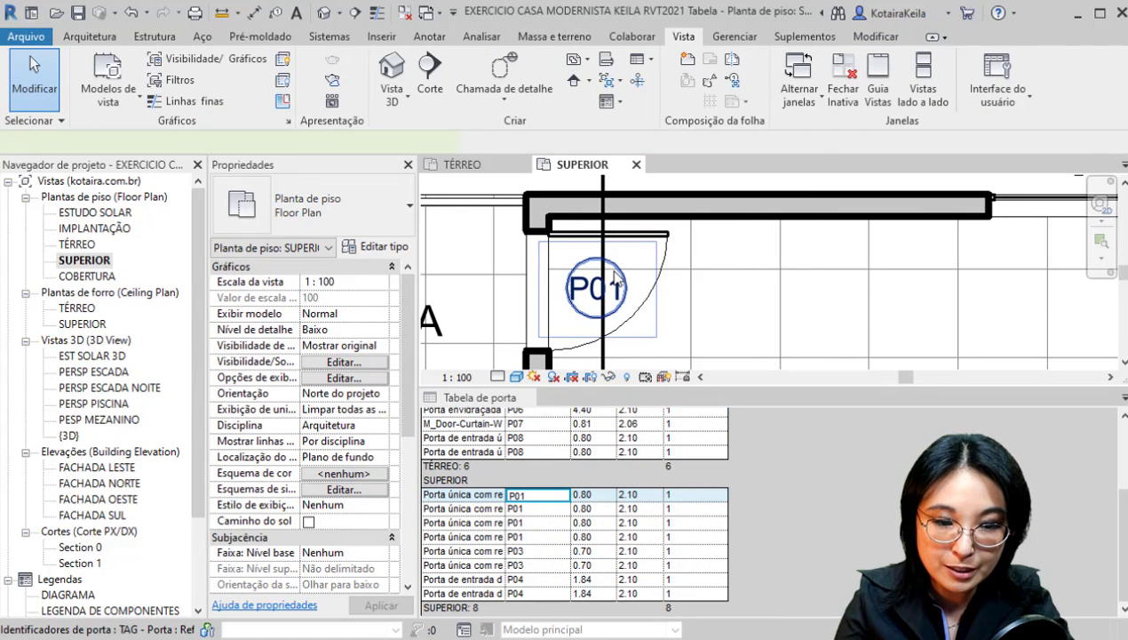
pyautogui.click(615, 286)
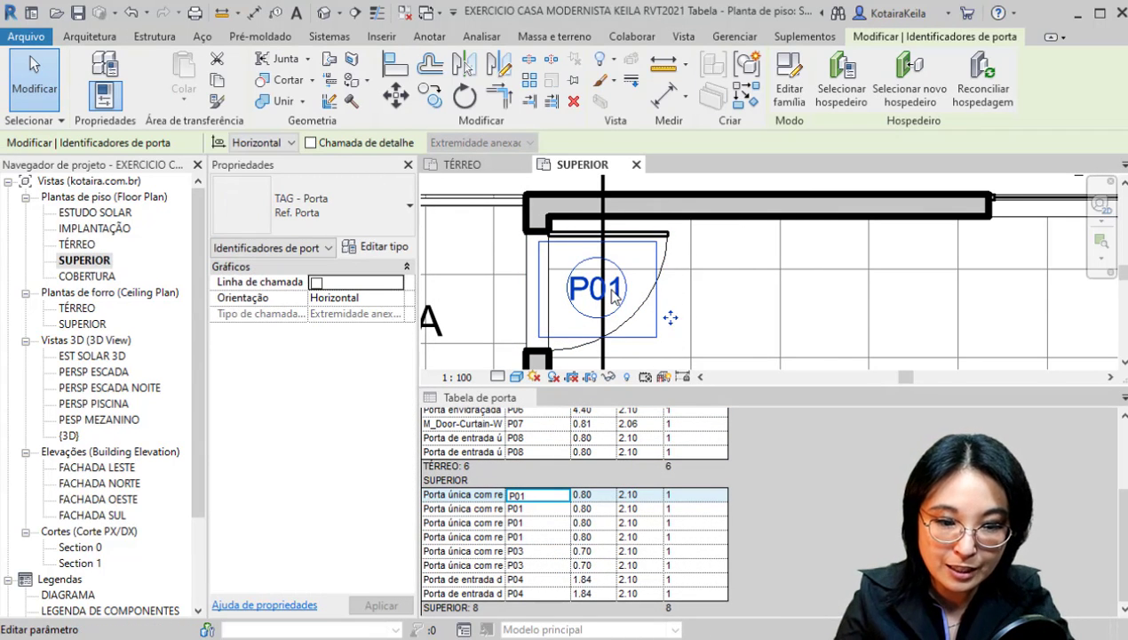
pyautogui.click(615, 296)
pyautogui.click(577, 290)
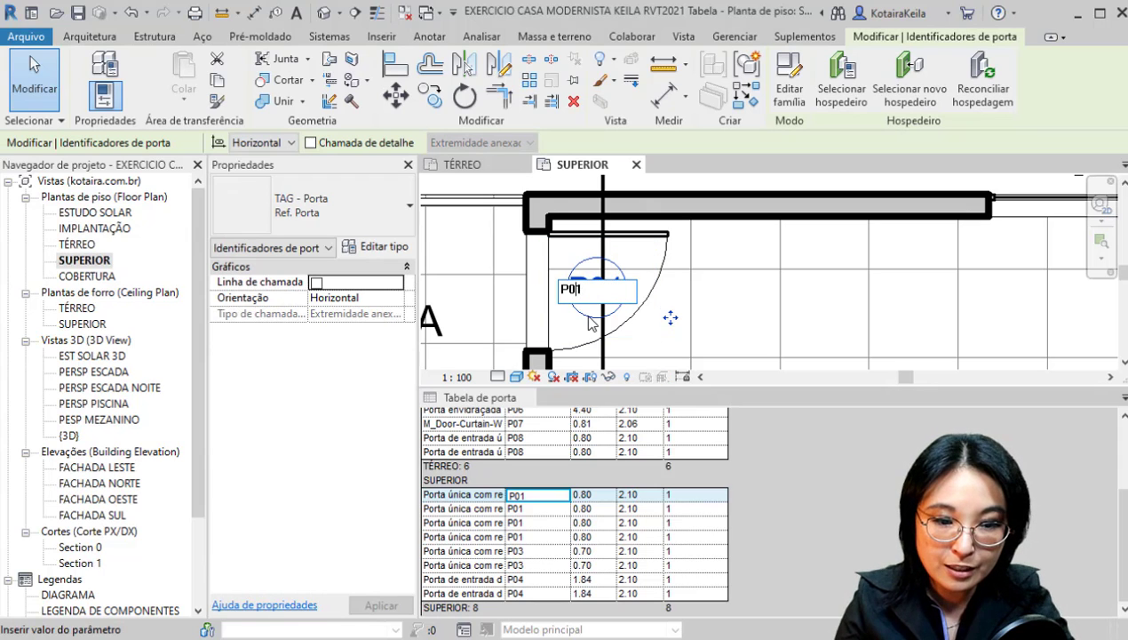
pyautogui.write('-')
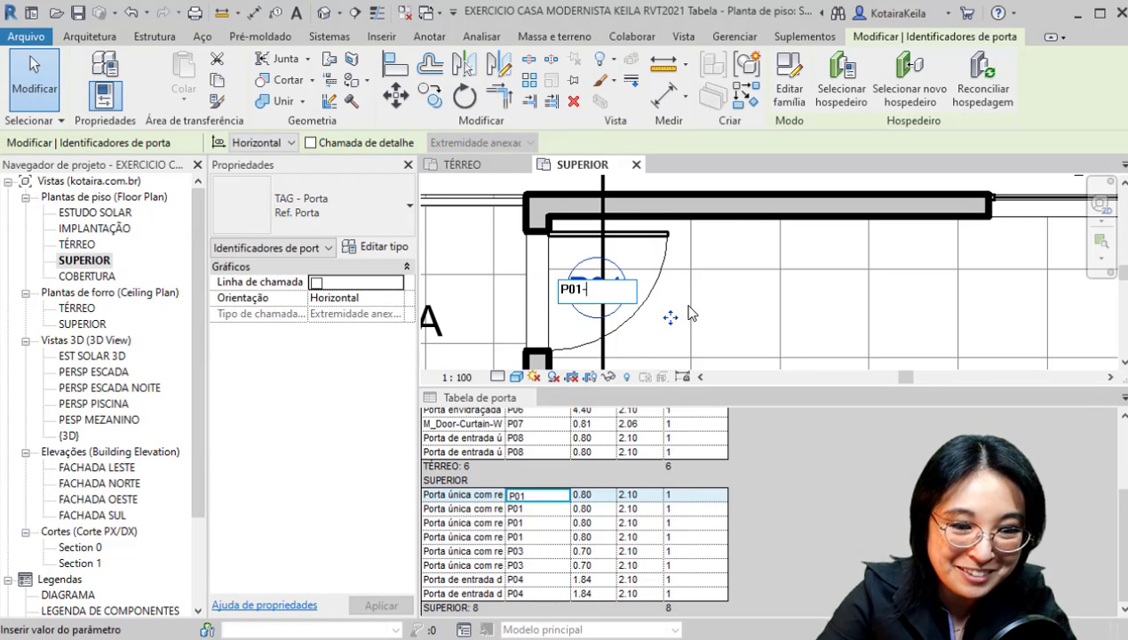
pyautogui.press('Return')
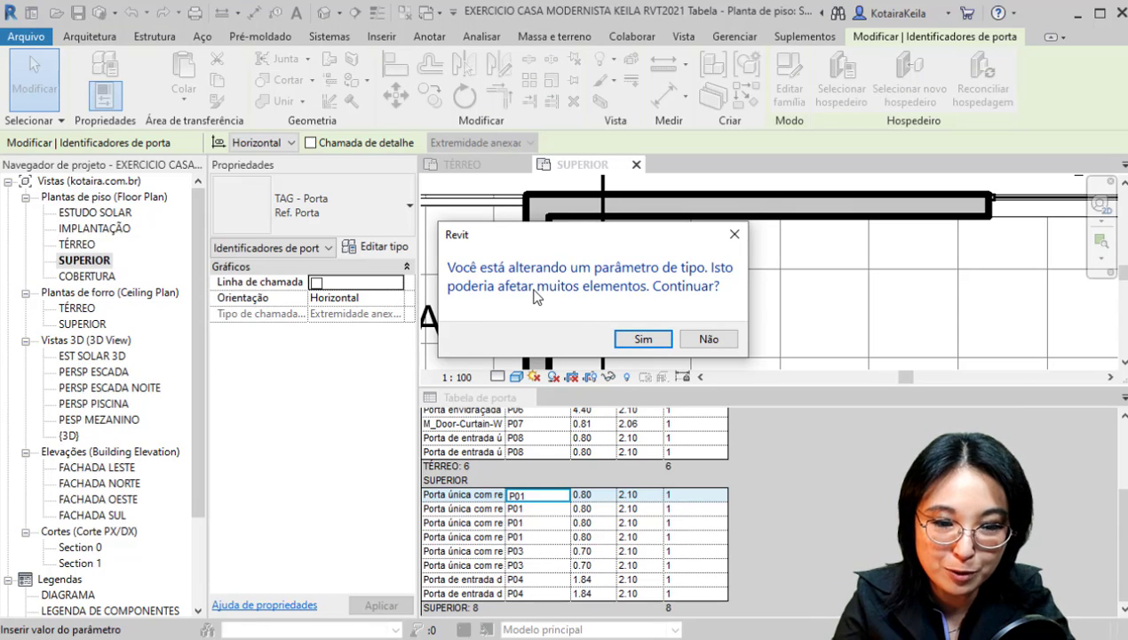
pyautogui.click(643, 338)
pyautogui.click(514, 520)
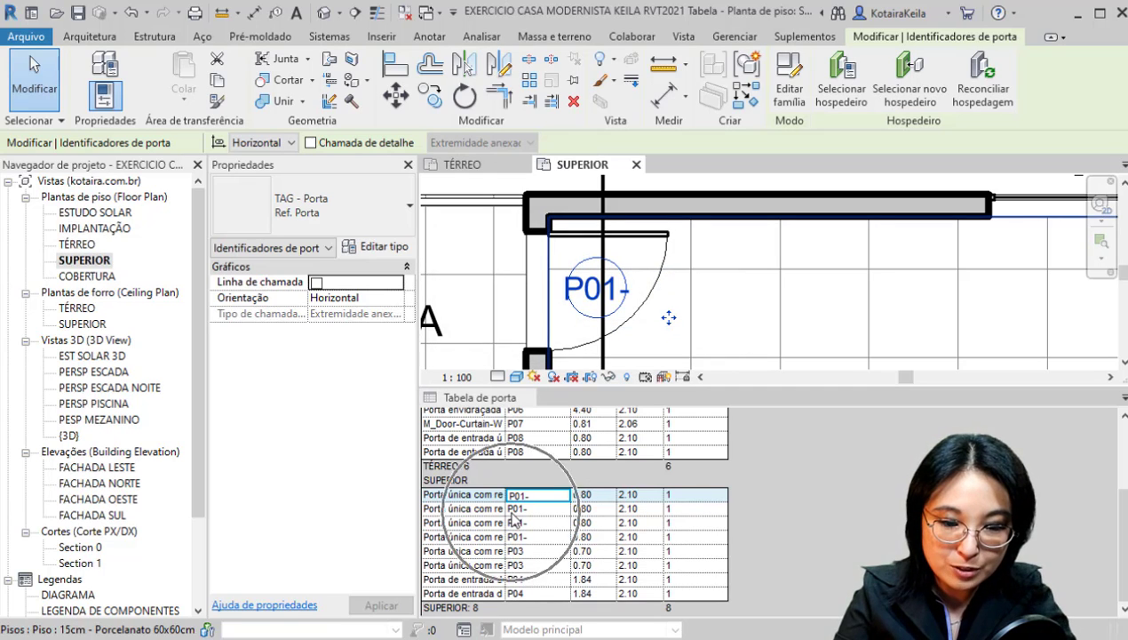
# - Restore the 800 x 2100mm door's Marca de tipo to P01 in its type properties
pyautogui.click(584, 302)
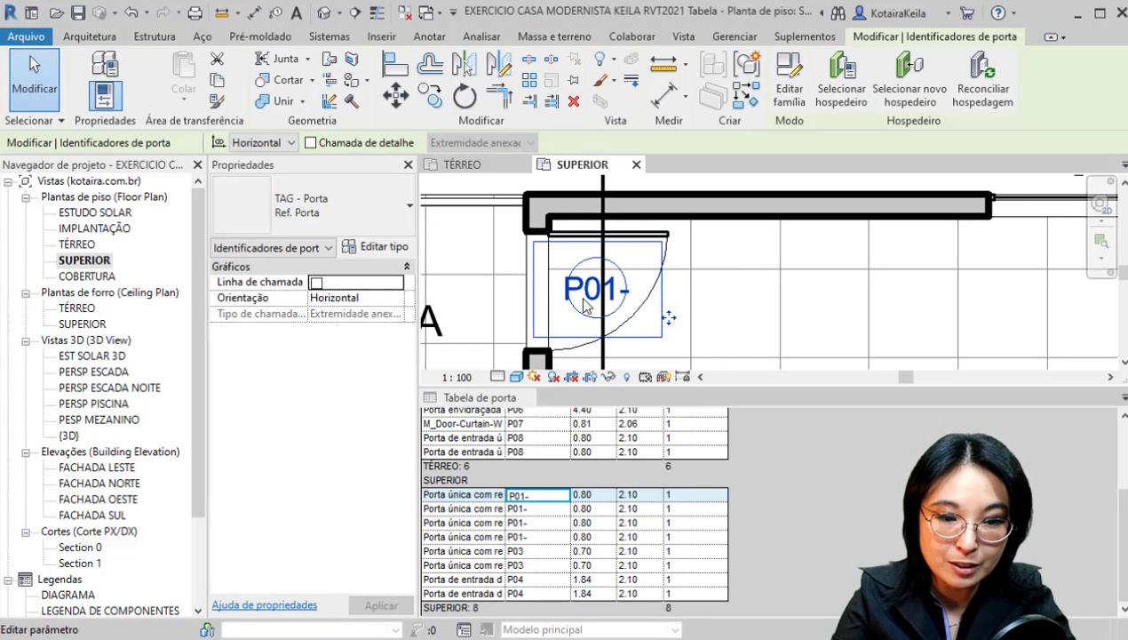
pyautogui.click(666, 320)
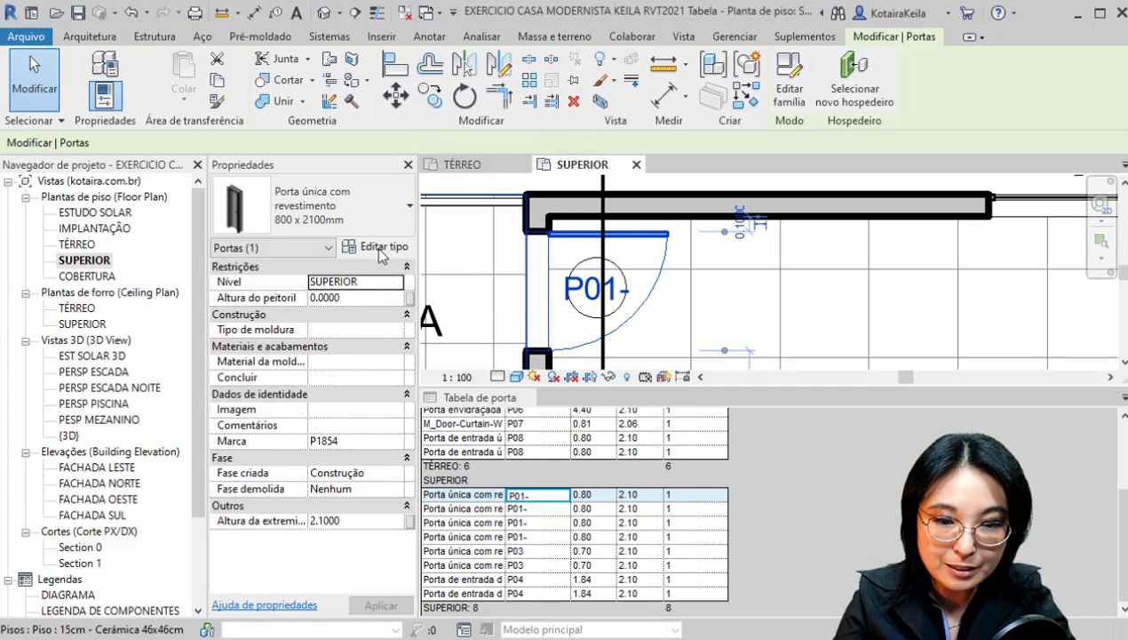
pyautogui.click(379, 250)
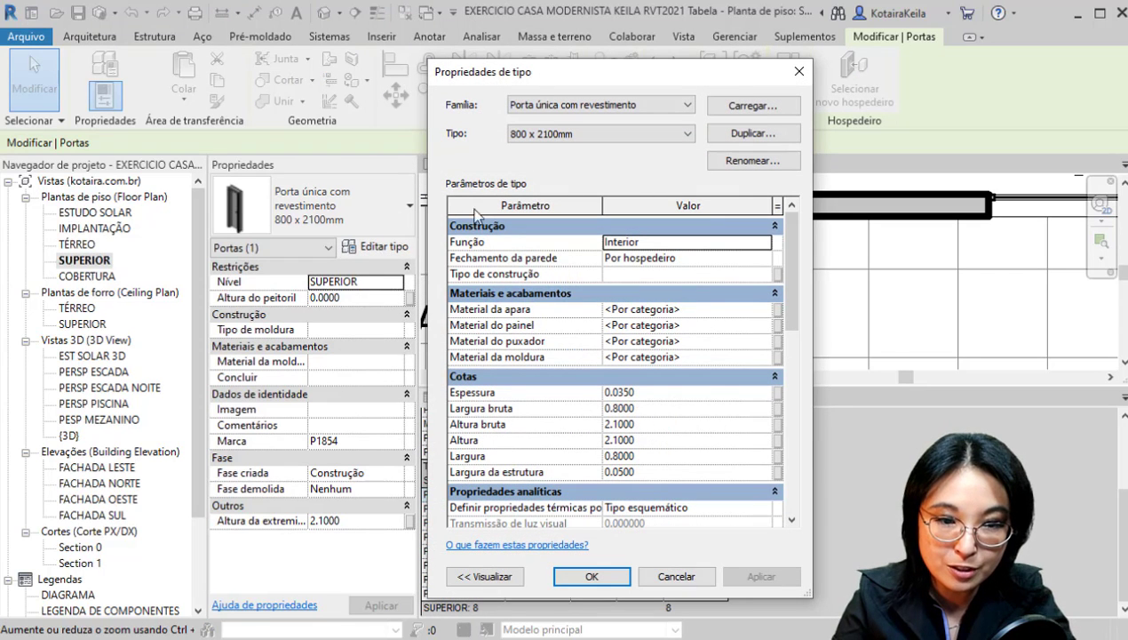
pyautogui.moveTo(784, 263); pyautogui.dragTo(785, 447)
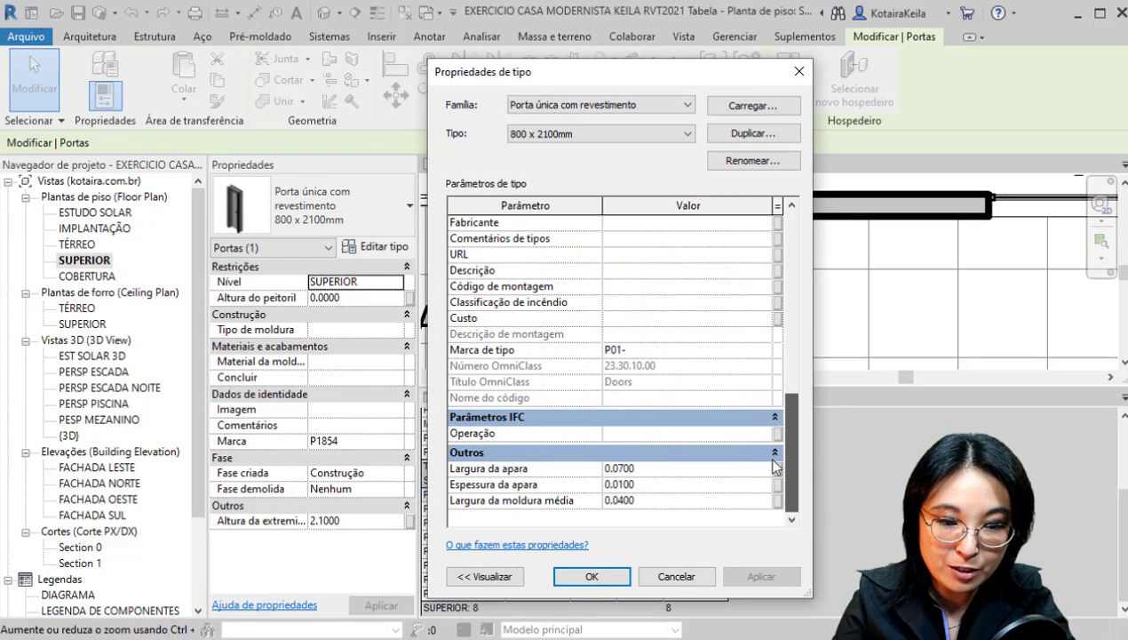
pyautogui.click(647, 356)
pyautogui.press('BackSpace')
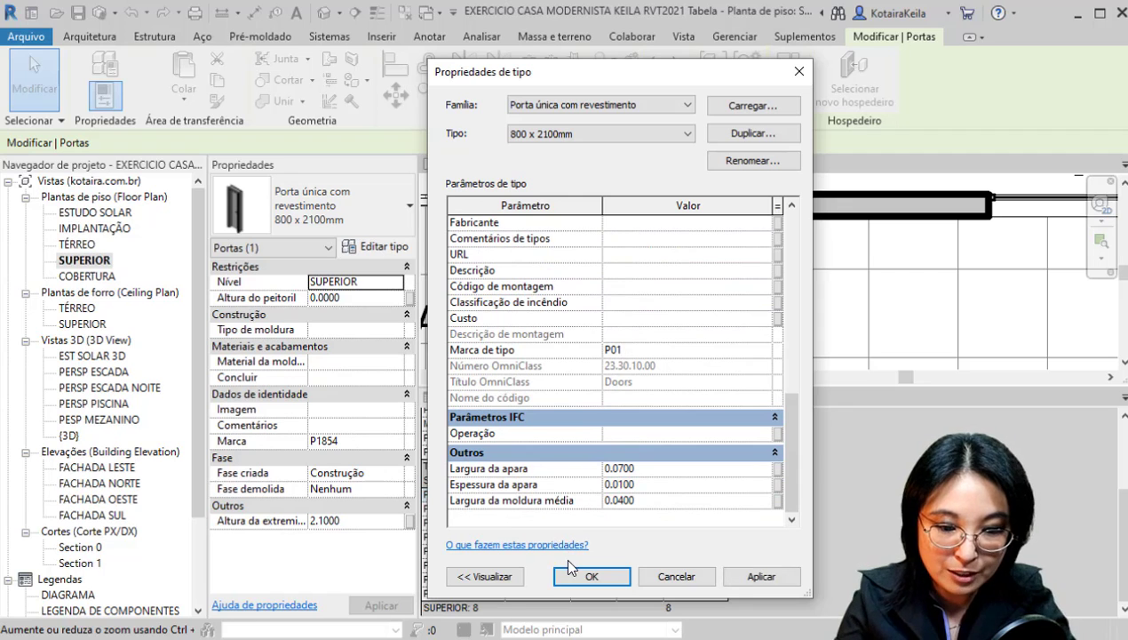
pyautogui.click(573, 570)
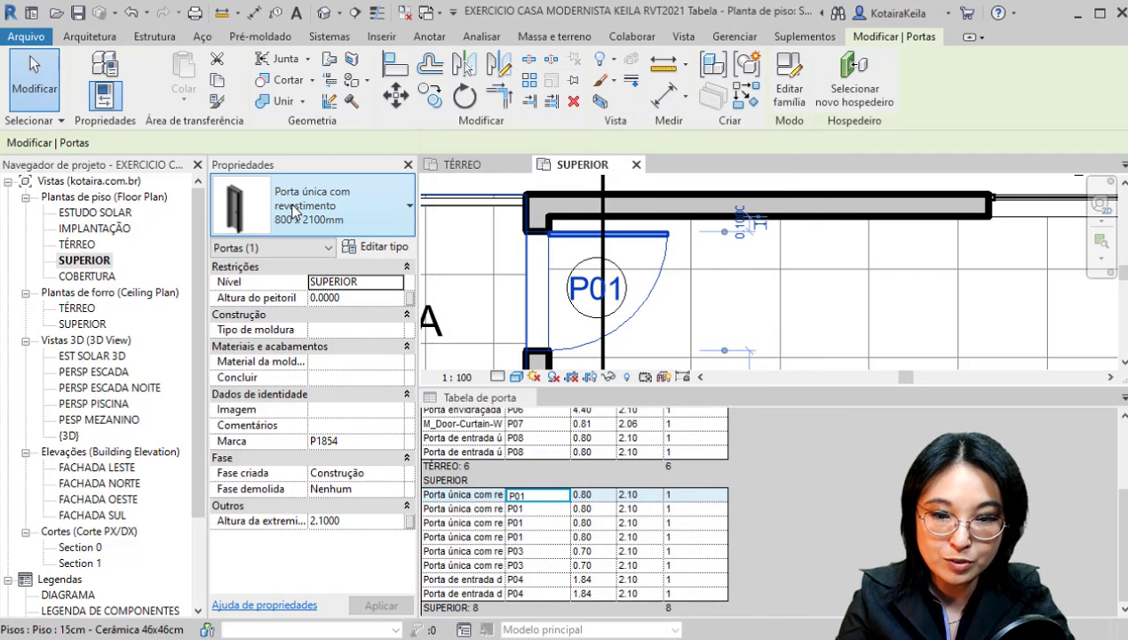
pyautogui.press('ctrl')
pyautogui.press('ctrl')
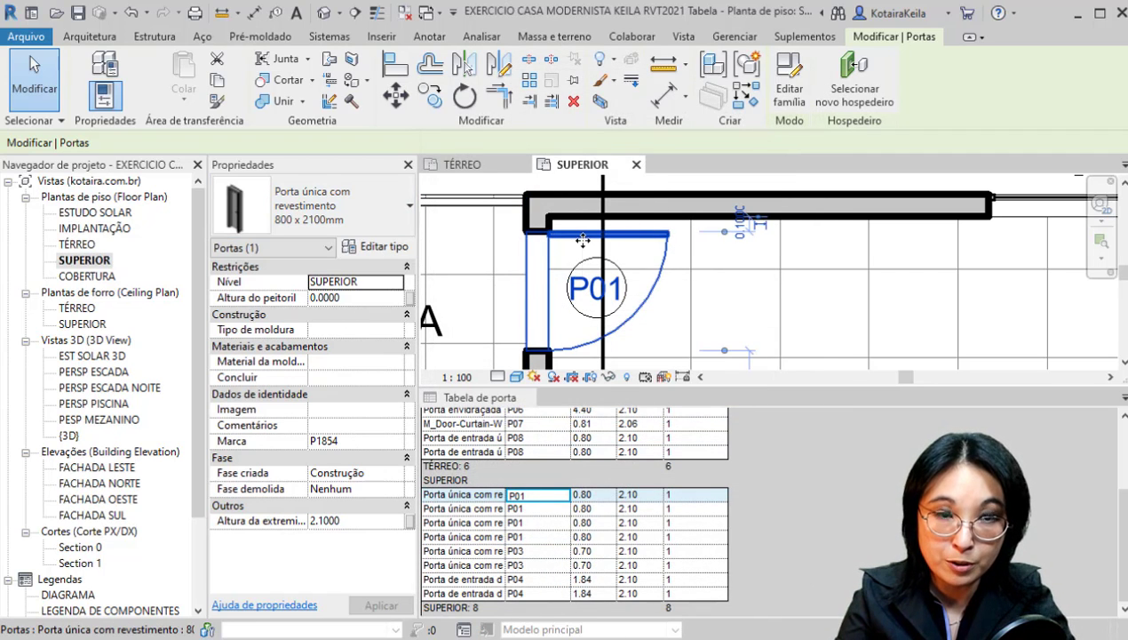
pyautogui.click(589, 271)
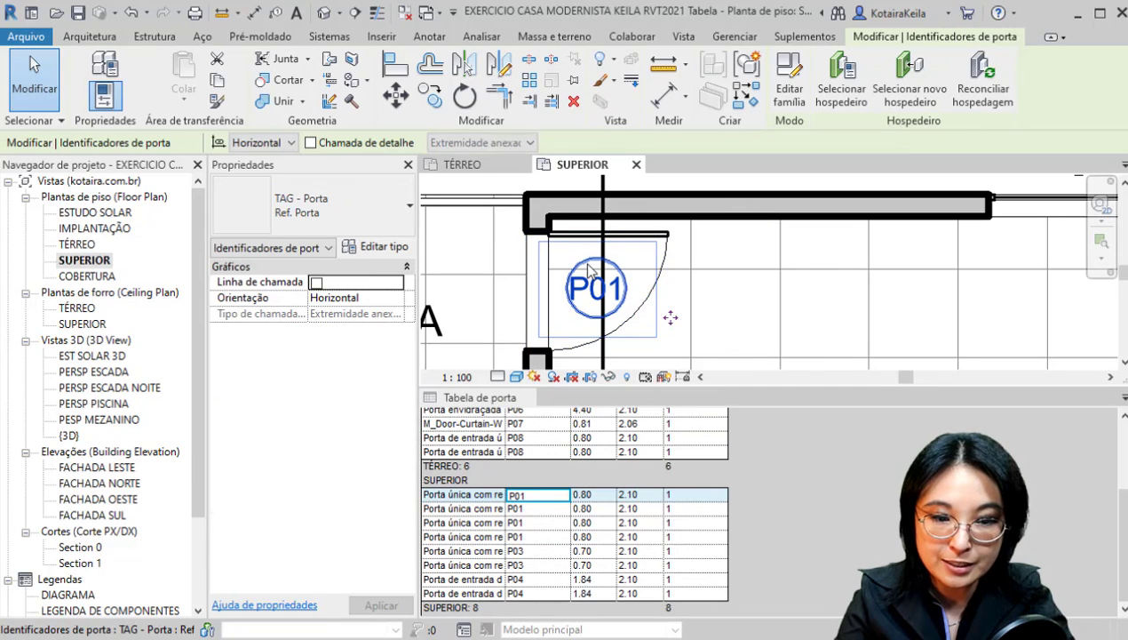
pyautogui.press('ctrl')
pyautogui.press('ctrl')
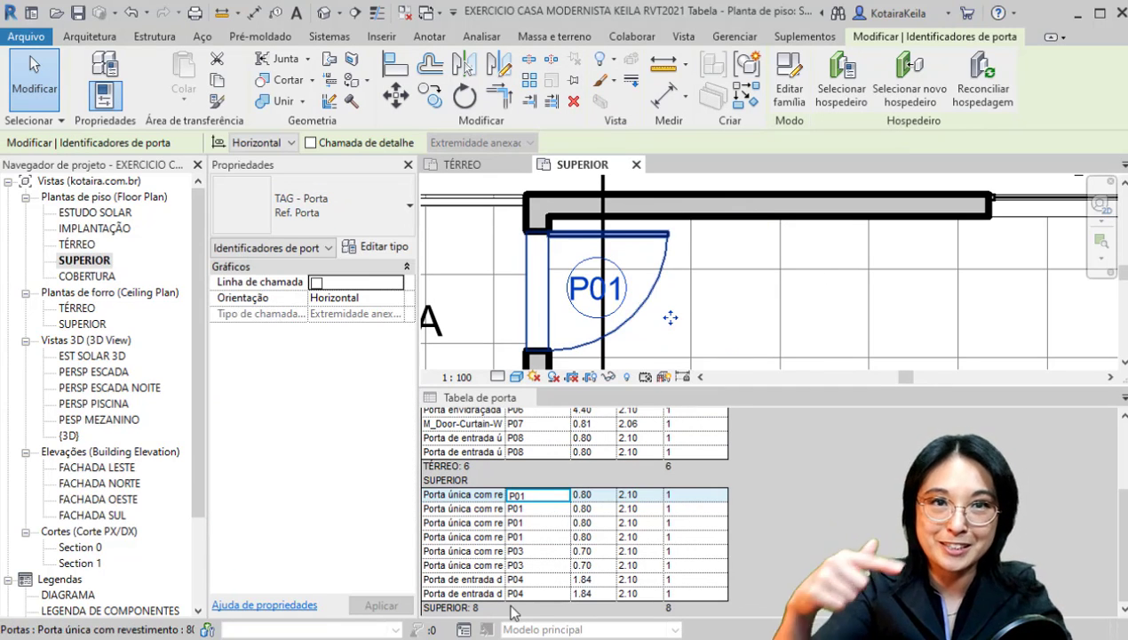
# - Return the tiled windows to tabbed views with the door schedule in front, checking the SUPERIOR and TÉRREO tabs
pyautogui.click(530, 538)
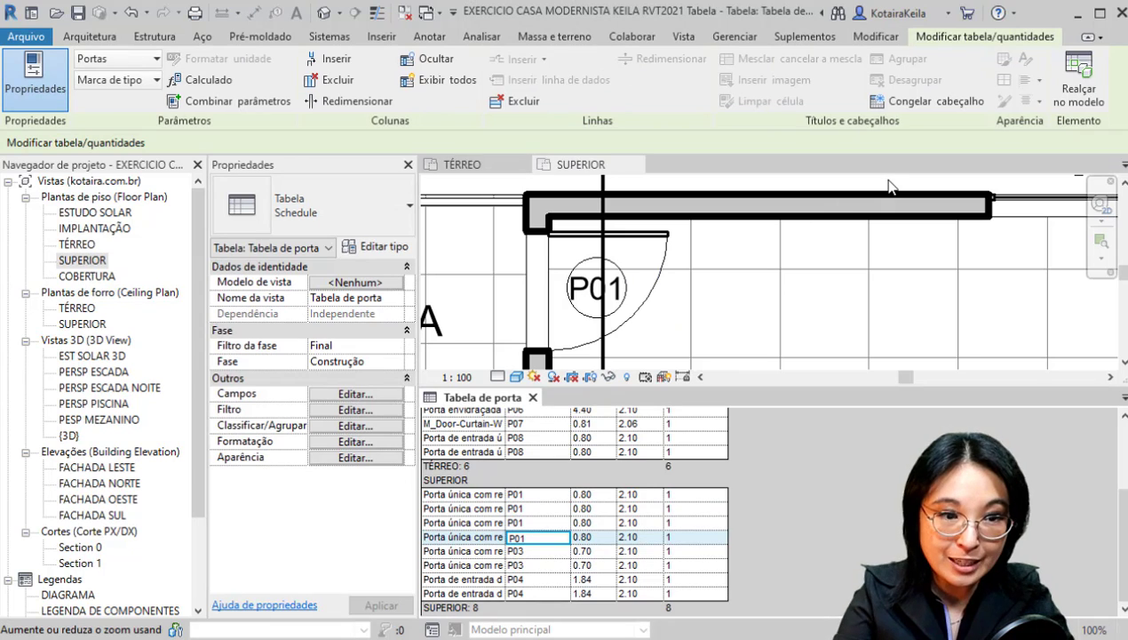
pyautogui.click(680, 39)
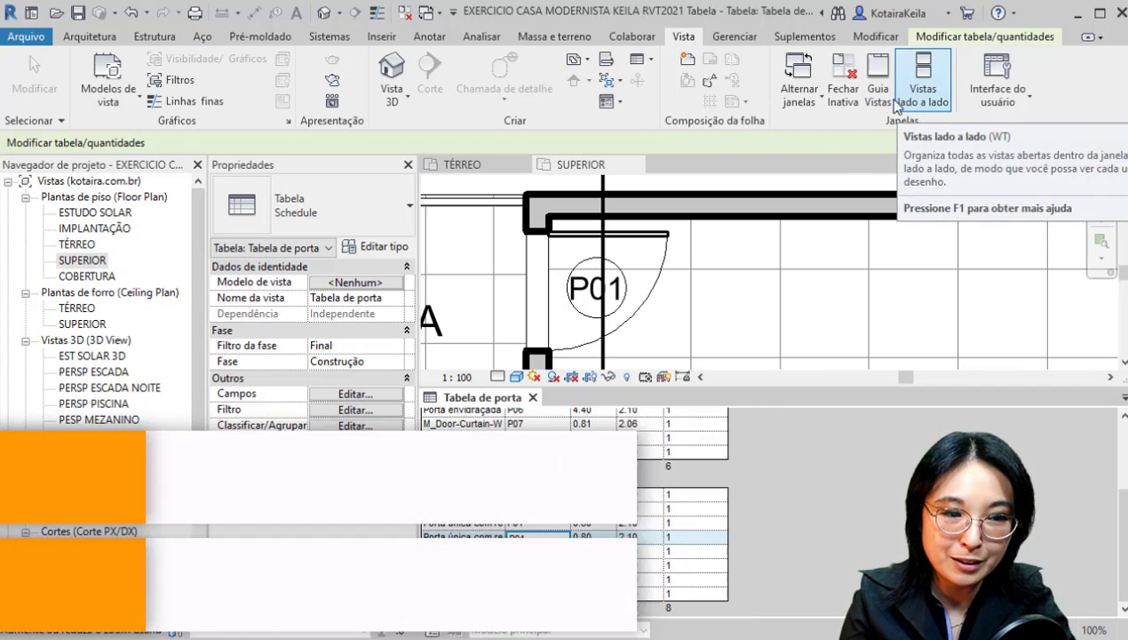
pyautogui.click(878, 93)
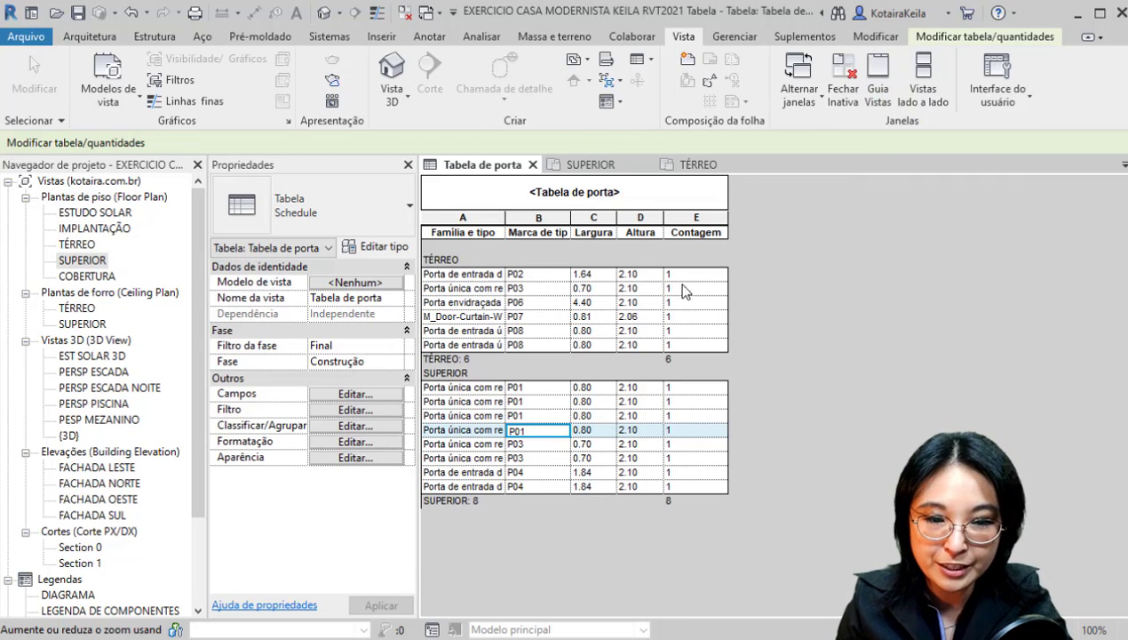
pyautogui.click(574, 169)
pyautogui.click(684, 166)
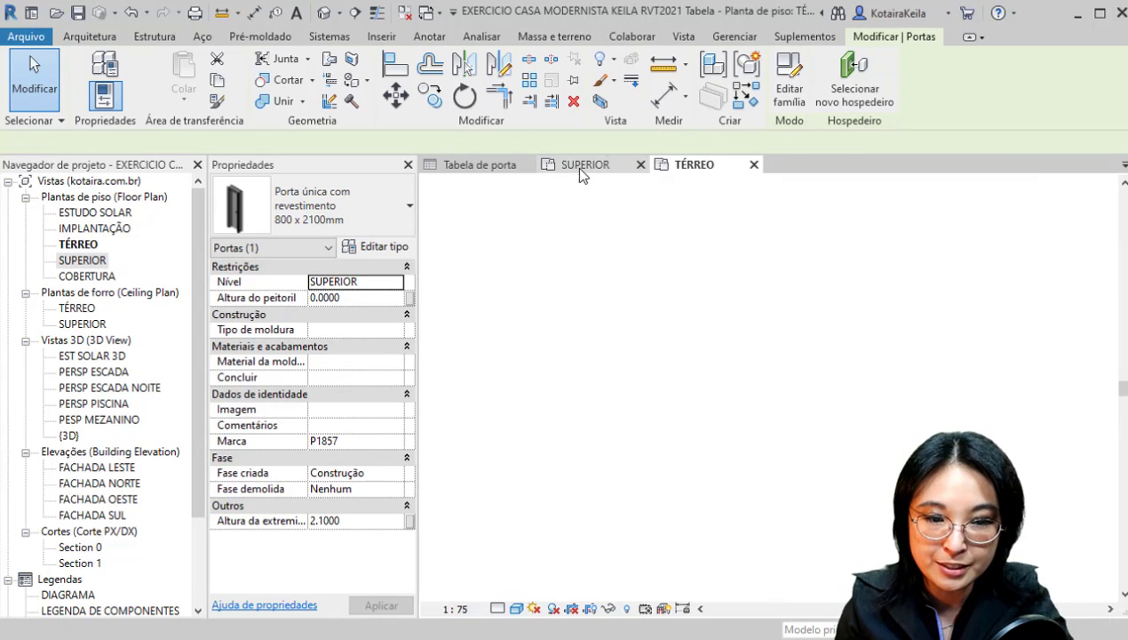
pyautogui.click(480, 165)
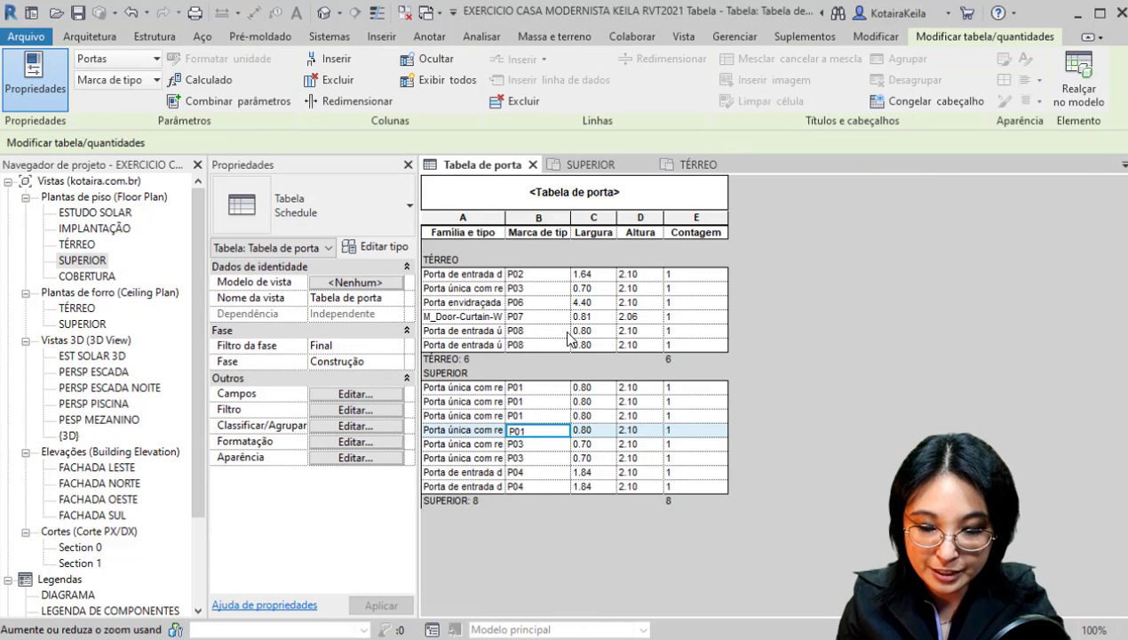
# - Turn off Itemizar cada instância in the door schedule's sorting and grouping settings, keeping the sorting by Nível and Marca de tipo
pyautogui.click(373, 394)
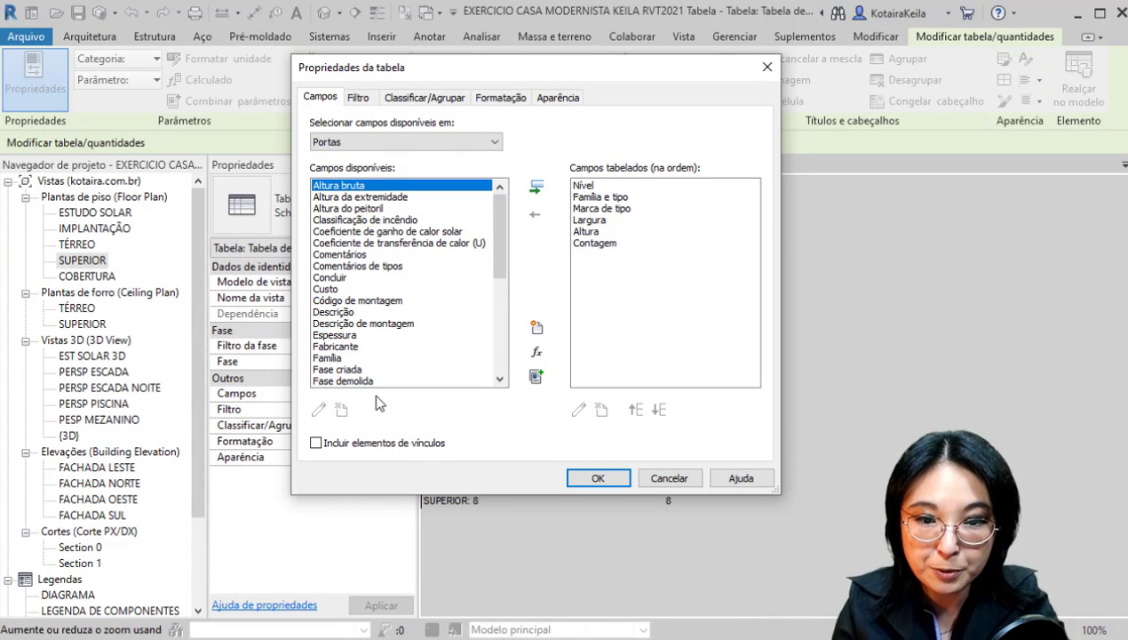
pyautogui.click(444, 99)
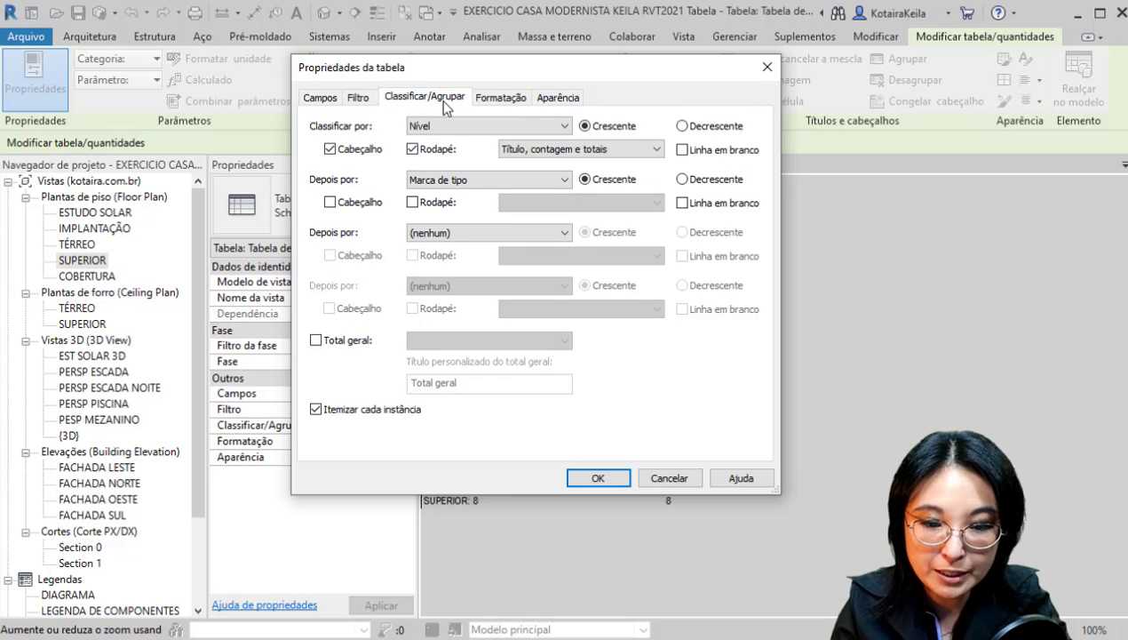
pyautogui.press('ctrl')
pyautogui.press('ctrl')
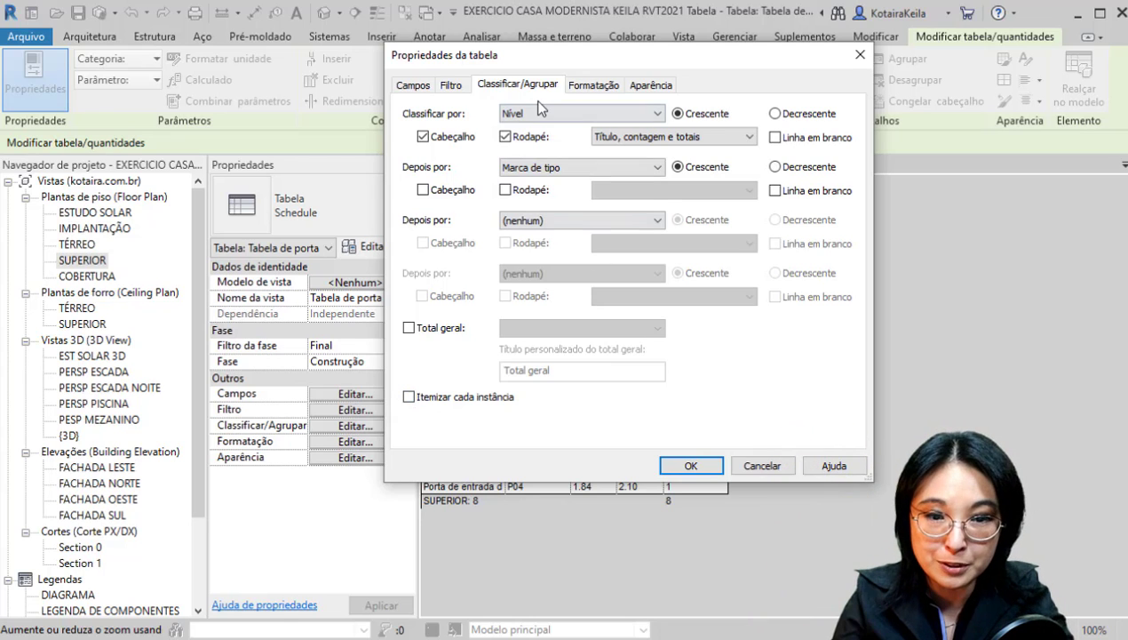
pyautogui.press('ctrl')
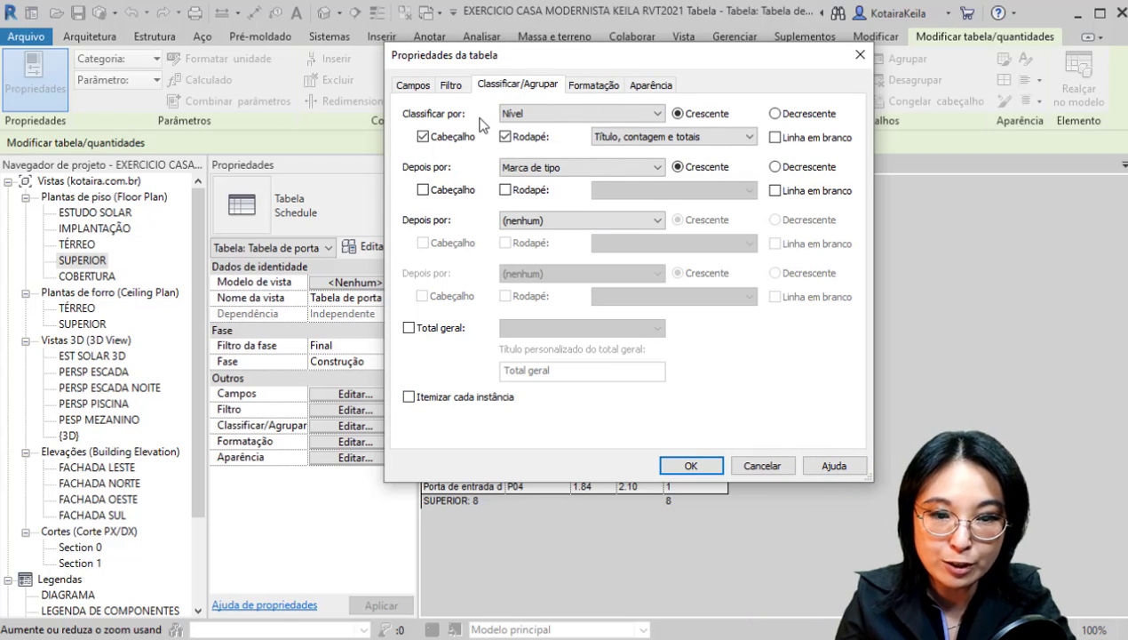
pyautogui.click(522, 115)
pyautogui.press('ctrl')
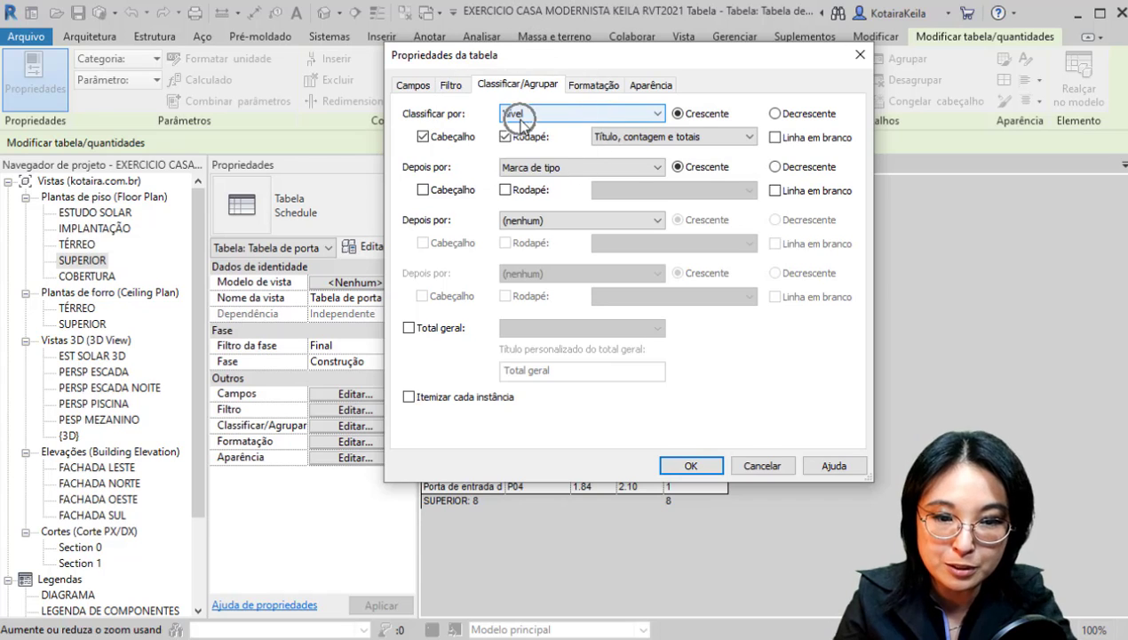
pyautogui.press('ctrl')
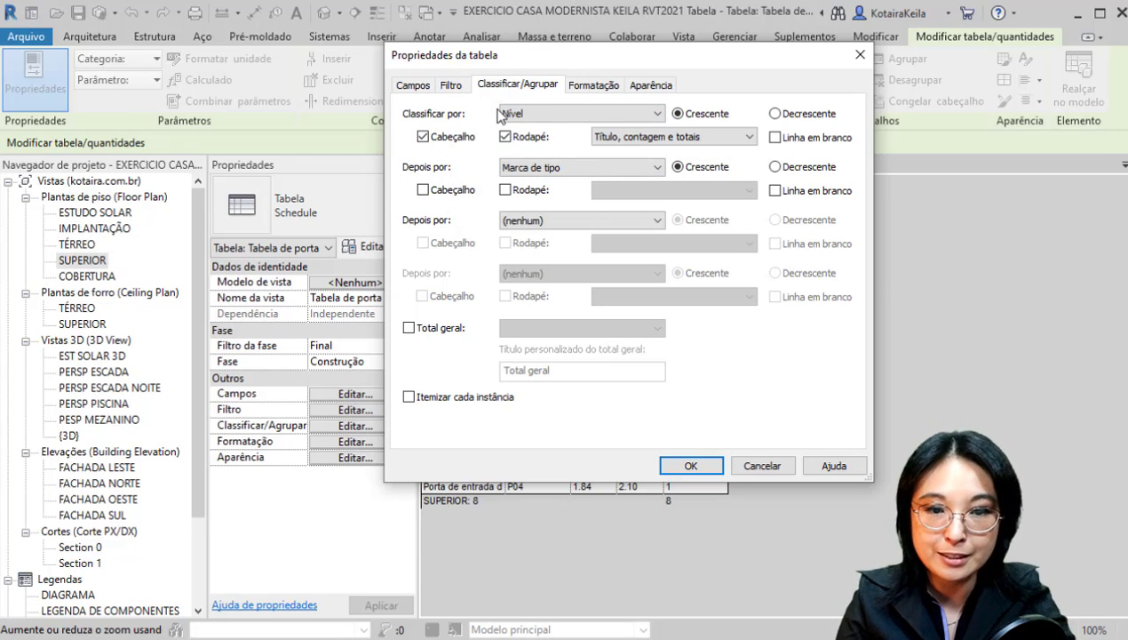
pyautogui.press('ctrl')
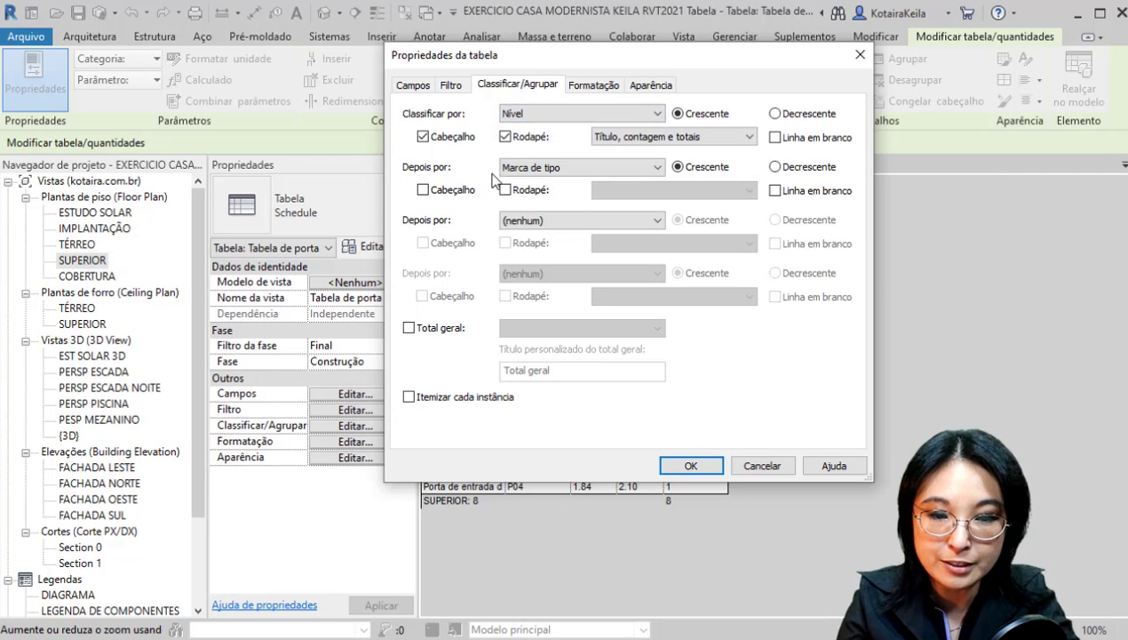
pyautogui.press('ctrl')
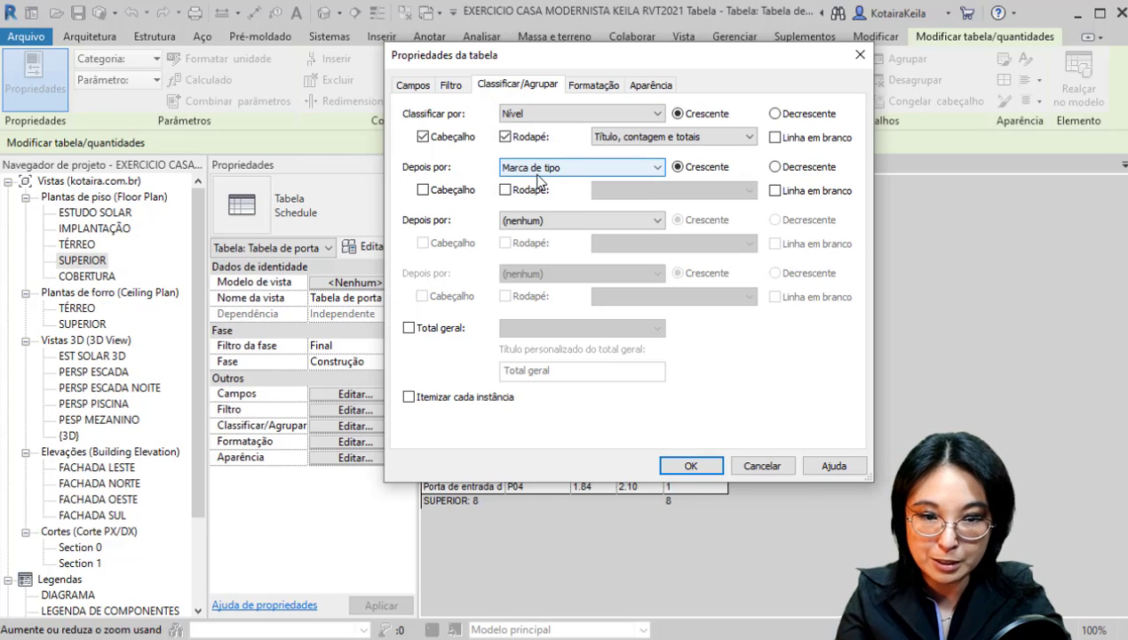
pyautogui.click(711, 468)
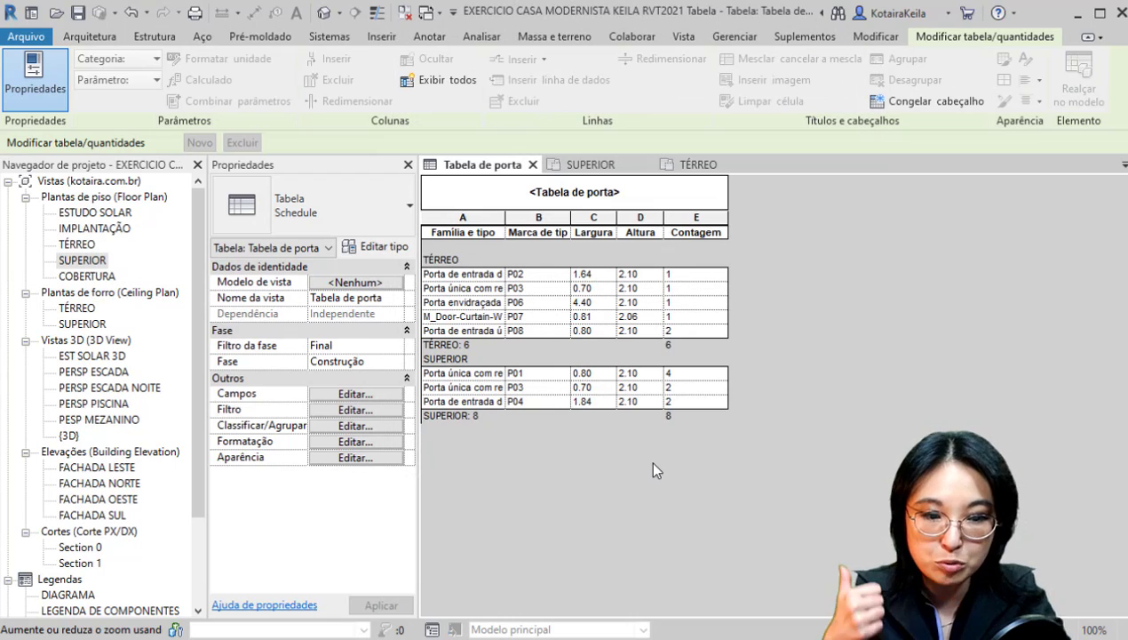
pyautogui.press('ctrl')
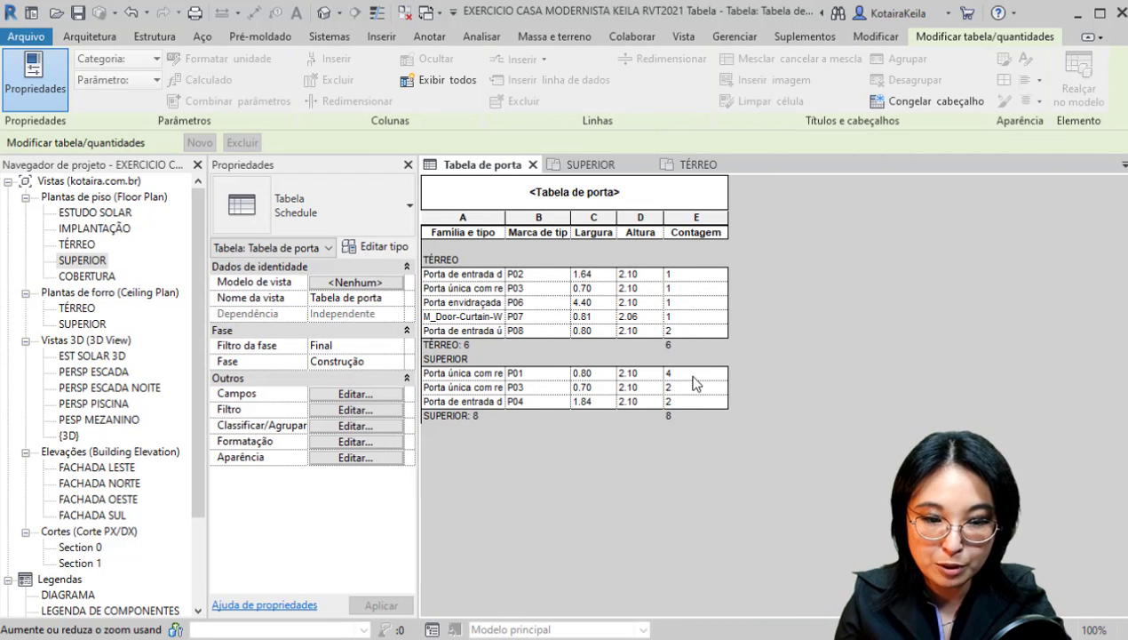
# - Examine the door types offered under Família e tipo for the SUPERIOR level's P01 row, keeping the 800 x 2100mm type
pyautogui.click(459, 375)
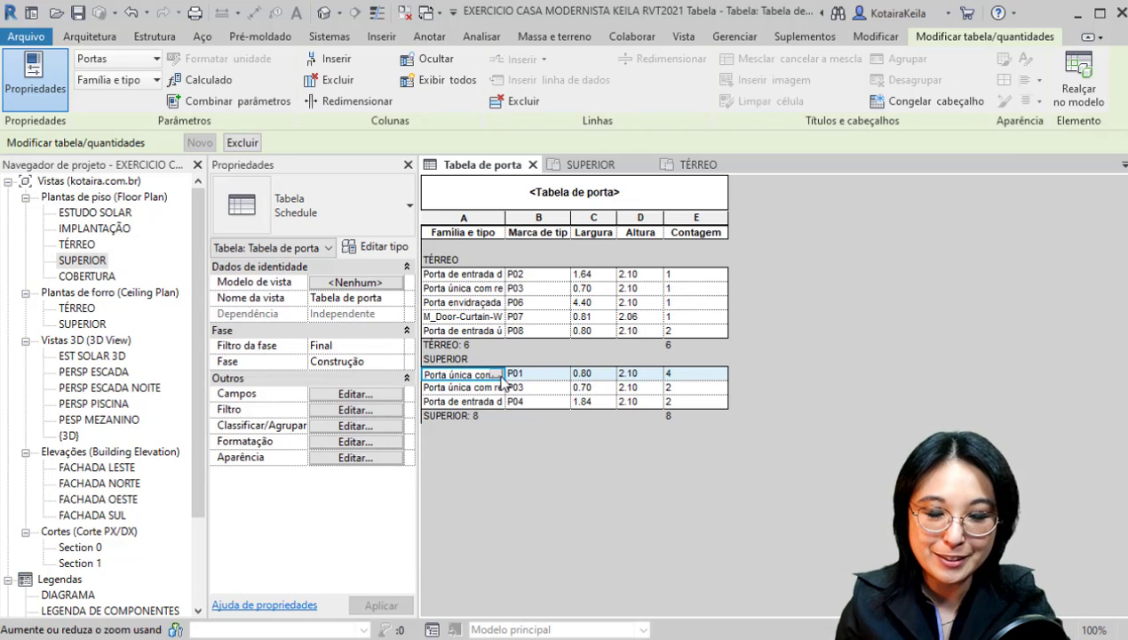
pyautogui.click(497, 375)
pyautogui.press('ctrl')
pyautogui.press('ctrl')
pyautogui.press('ctrl')
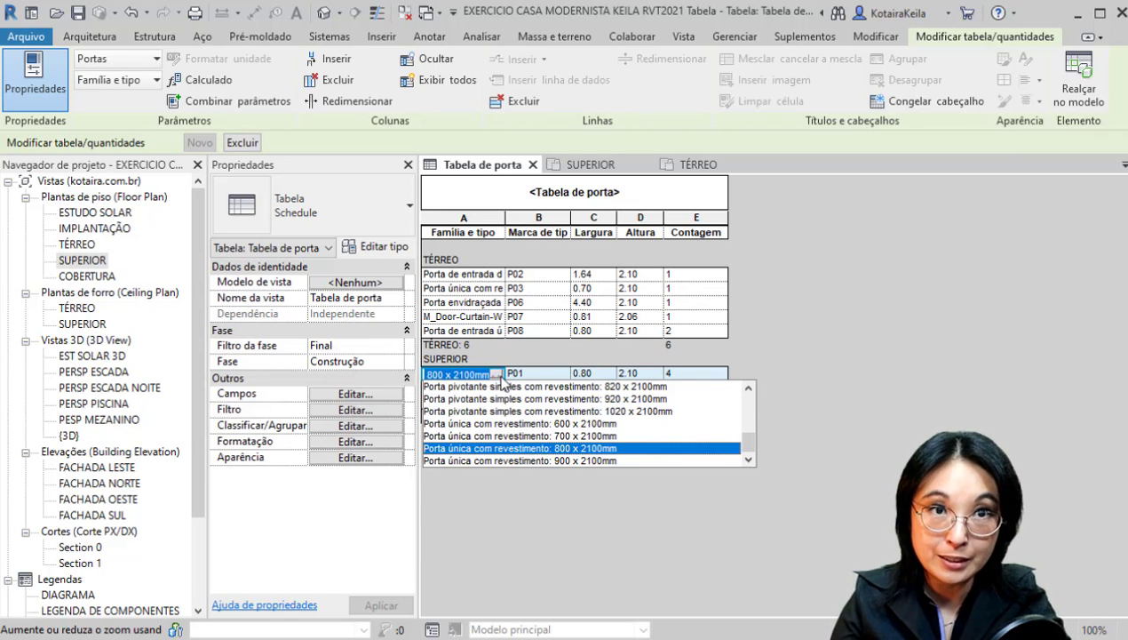
pyautogui.click(498, 376)
pyautogui.click(499, 376)
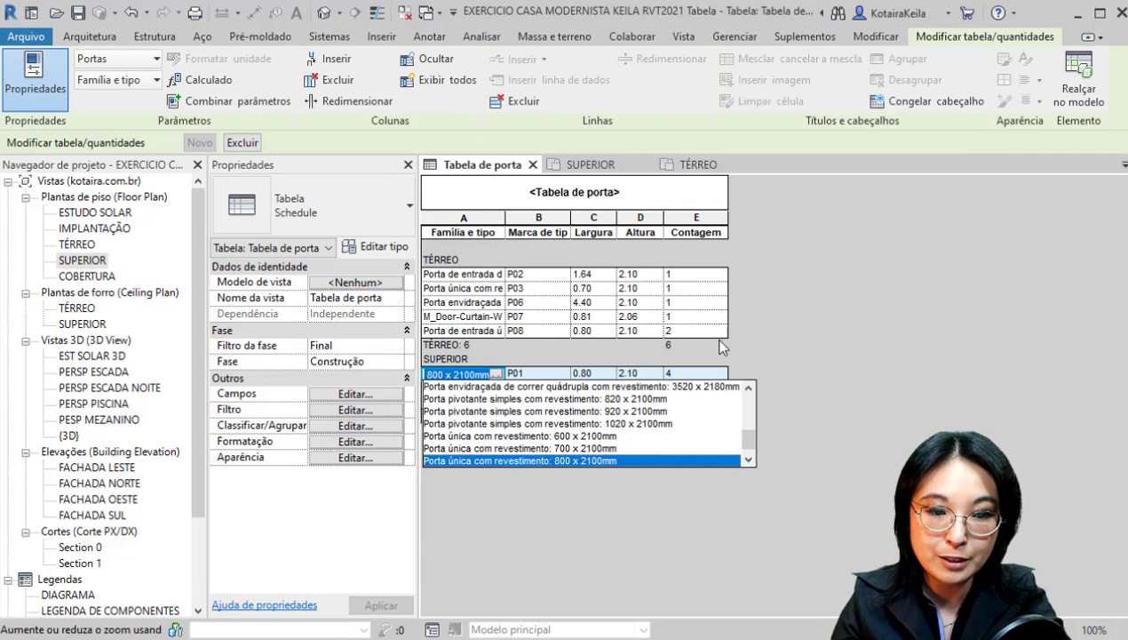
pyautogui.click(802, 350)
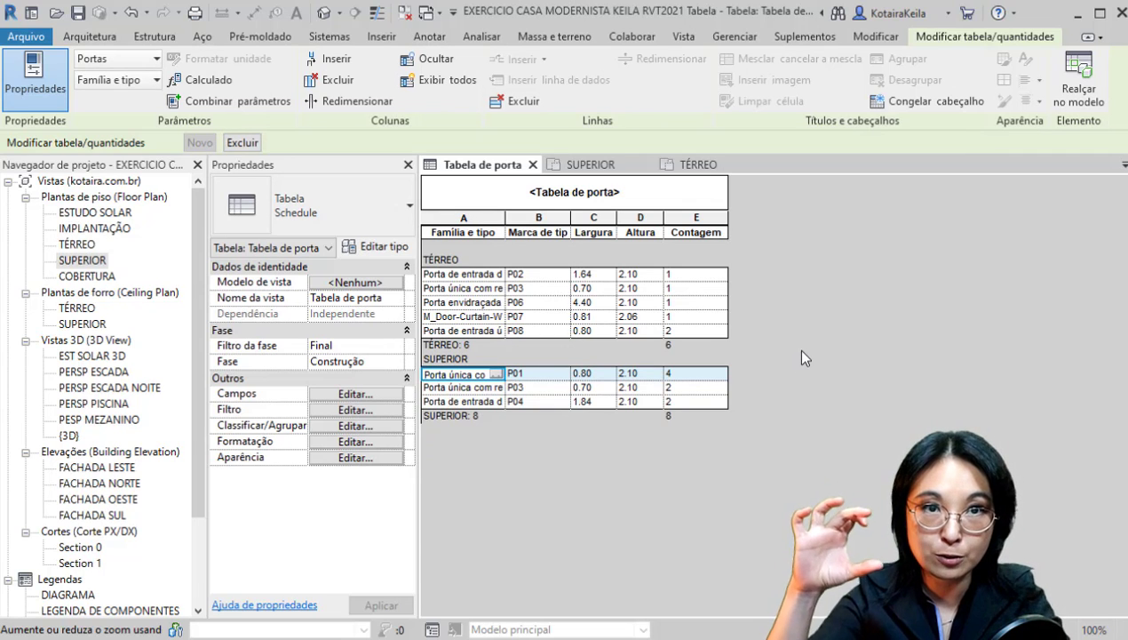
# - Inspect the available types for the P01 door in the SUPERIOR plan and return to Tabela de porta without changing it
pyautogui.click(590, 164)
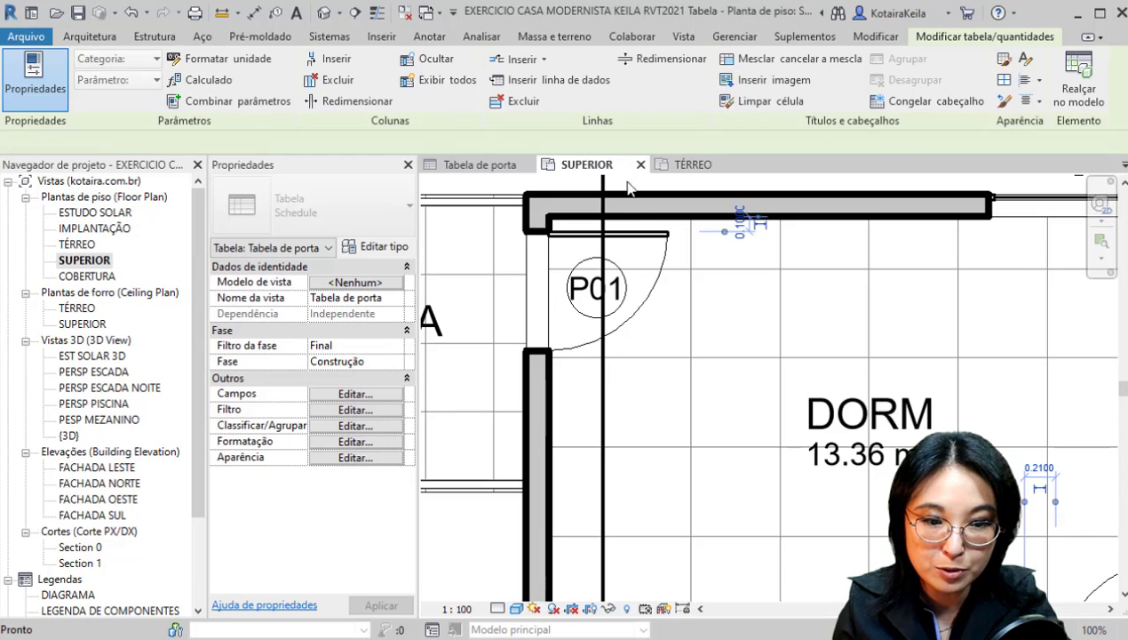
pyautogui.click(327, 204)
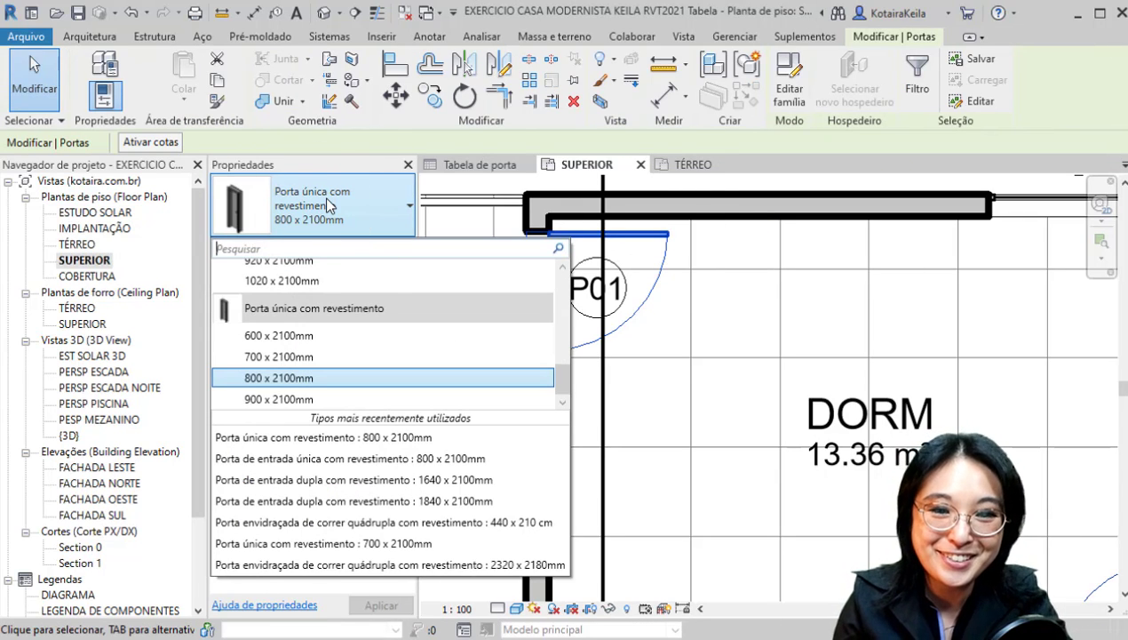
pyautogui.click(481, 165)
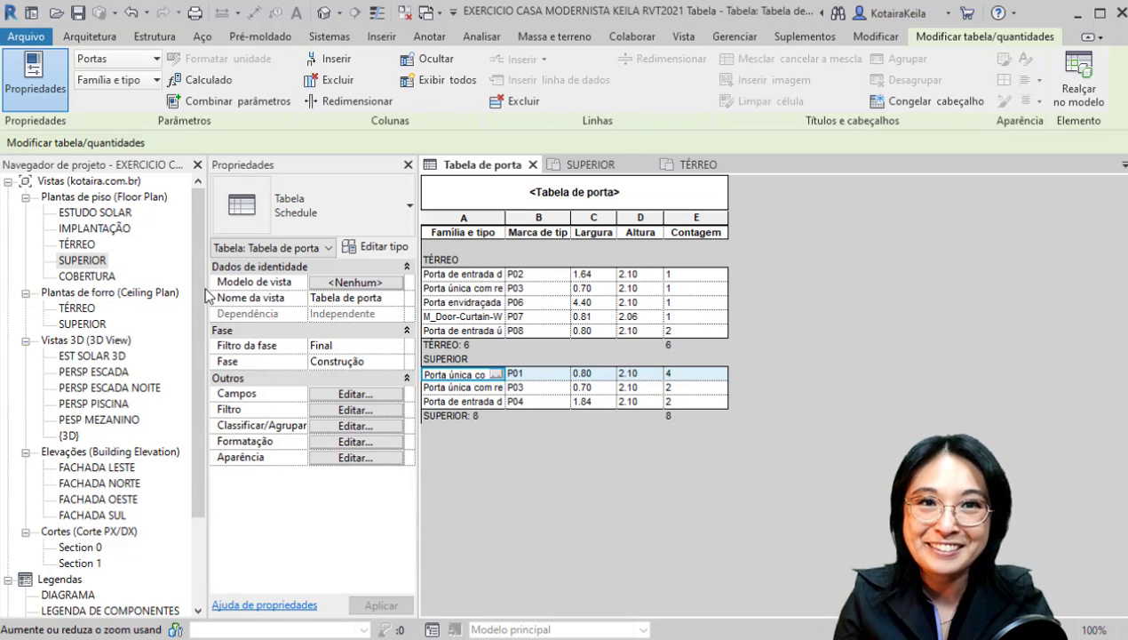
# - Duplicate the Tabela de porta schedule under Tabelas/Quantidades in the project browser
pyautogui.moveTo(194, 270); pyautogui.dragTo(180, 419)
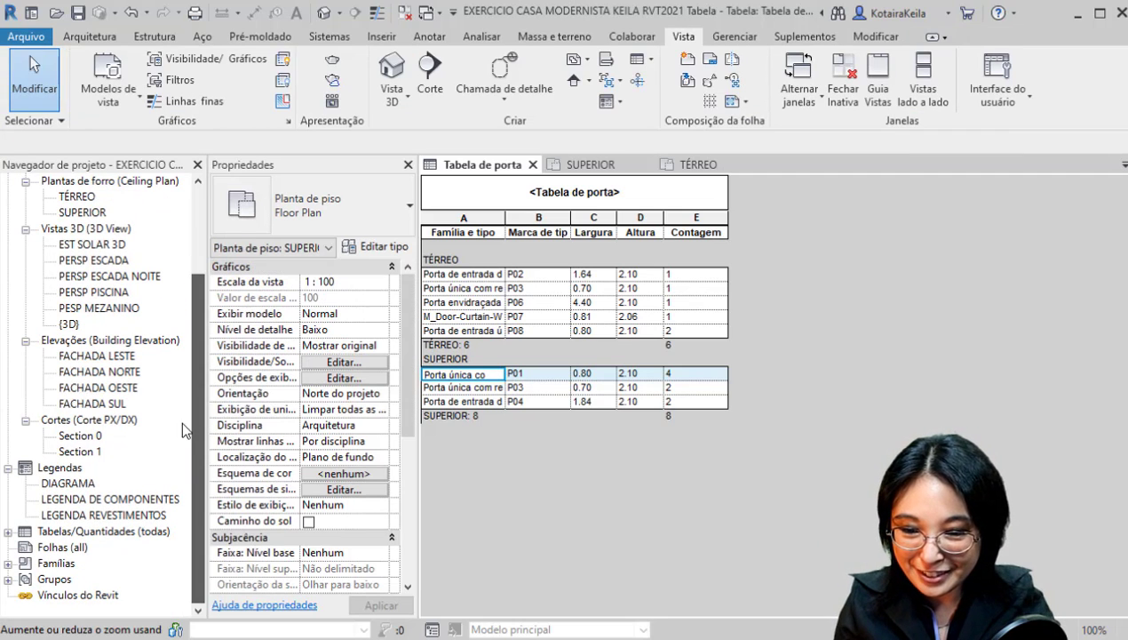
pyautogui.click(64, 469)
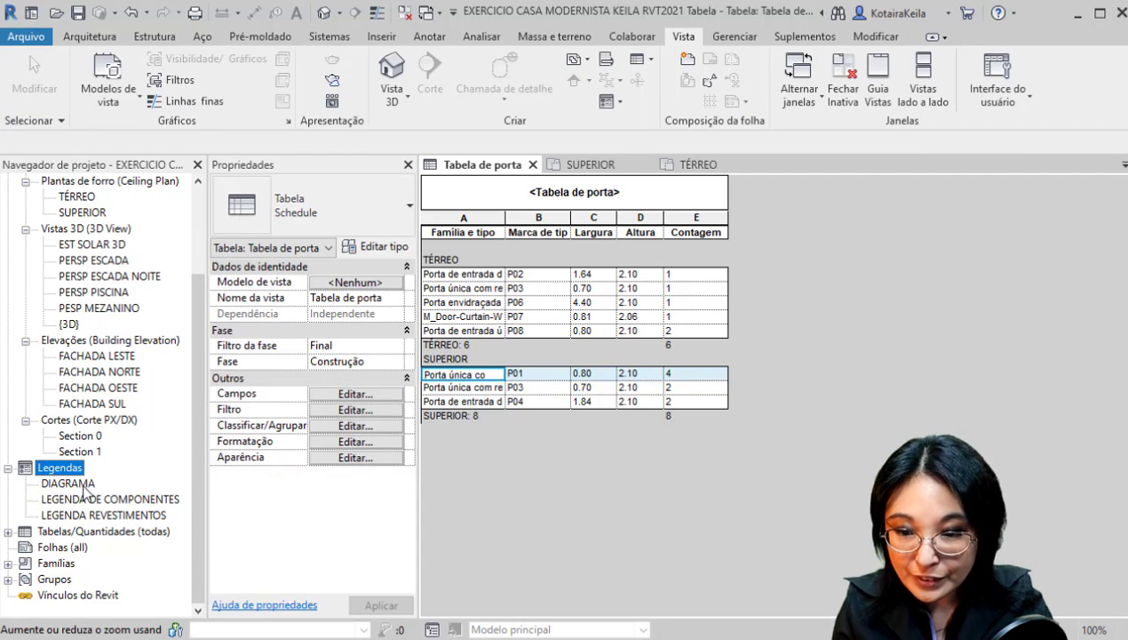
pyautogui.click(67, 531)
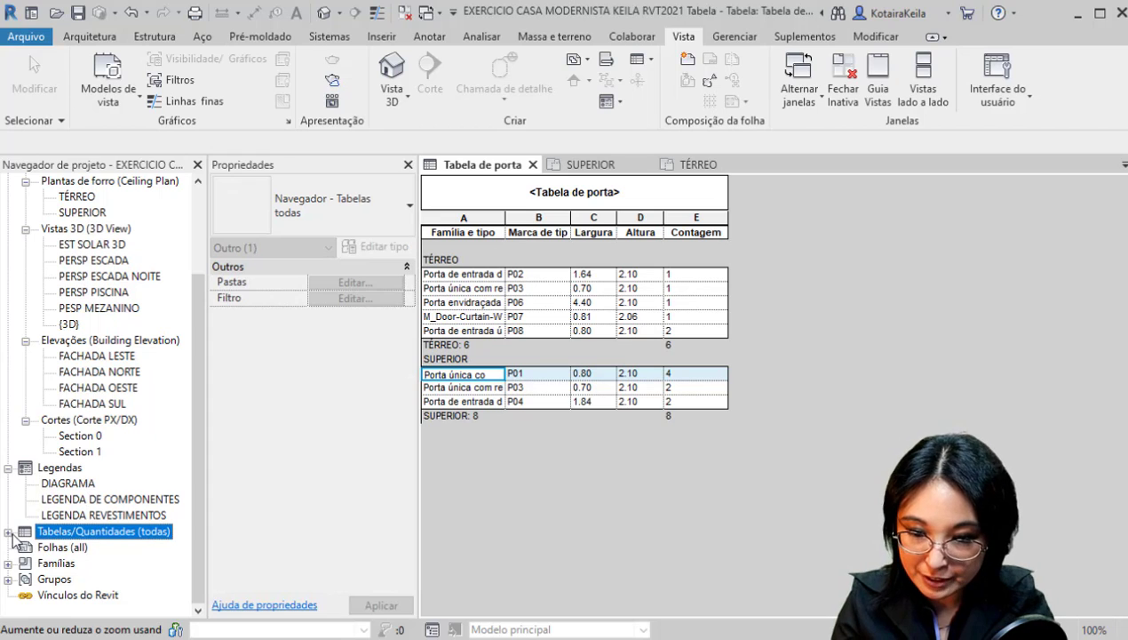
pyautogui.click(8, 532)
pyautogui.click(106, 533)
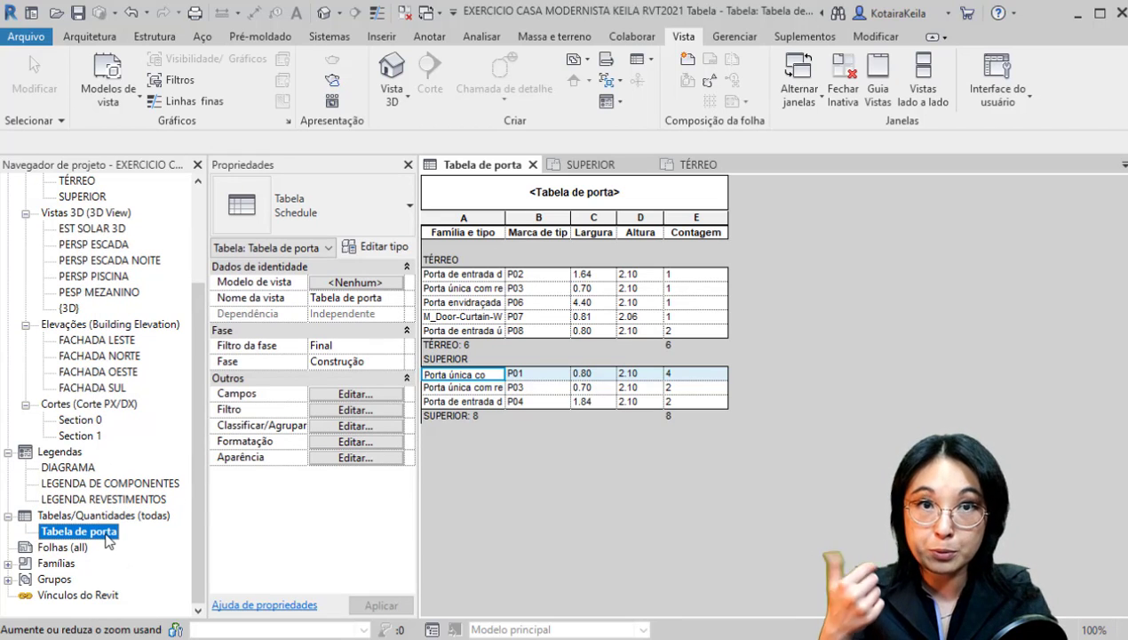
pyautogui.rightClick(107, 538)
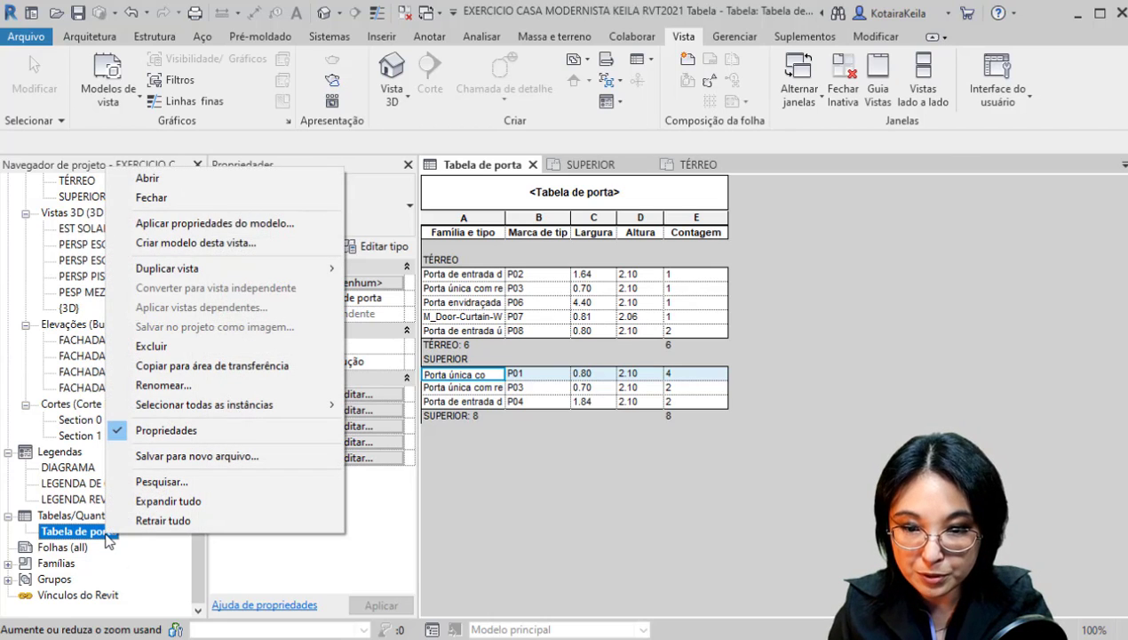
pyautogui.moveTo(315, 270)
pyautogui.click(382, 268)
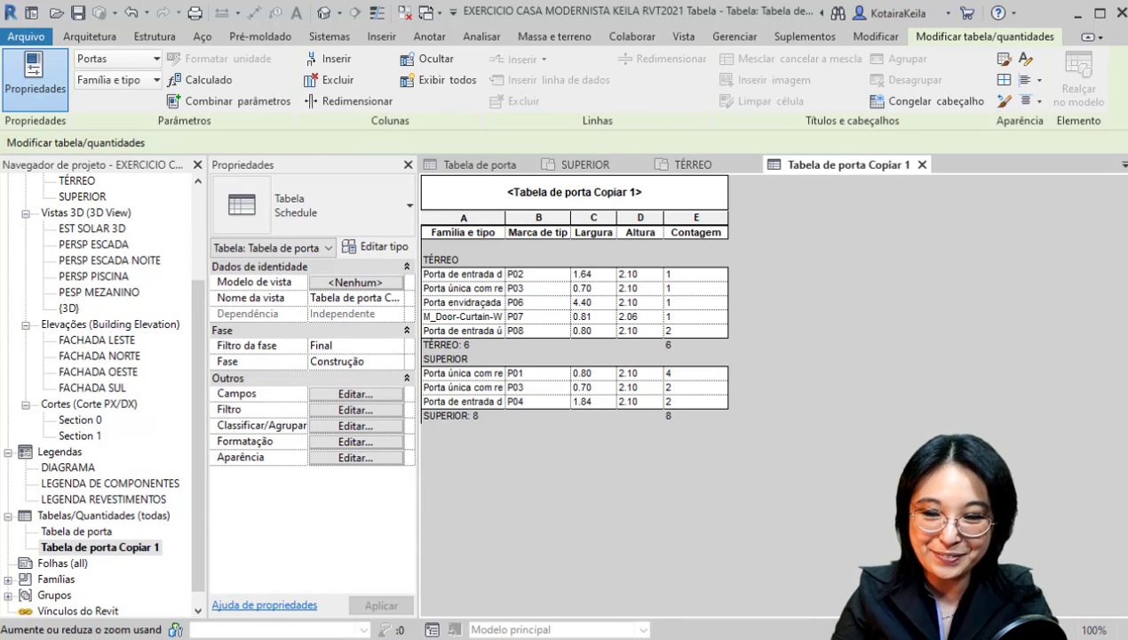
pyautogui.click(170, 558)
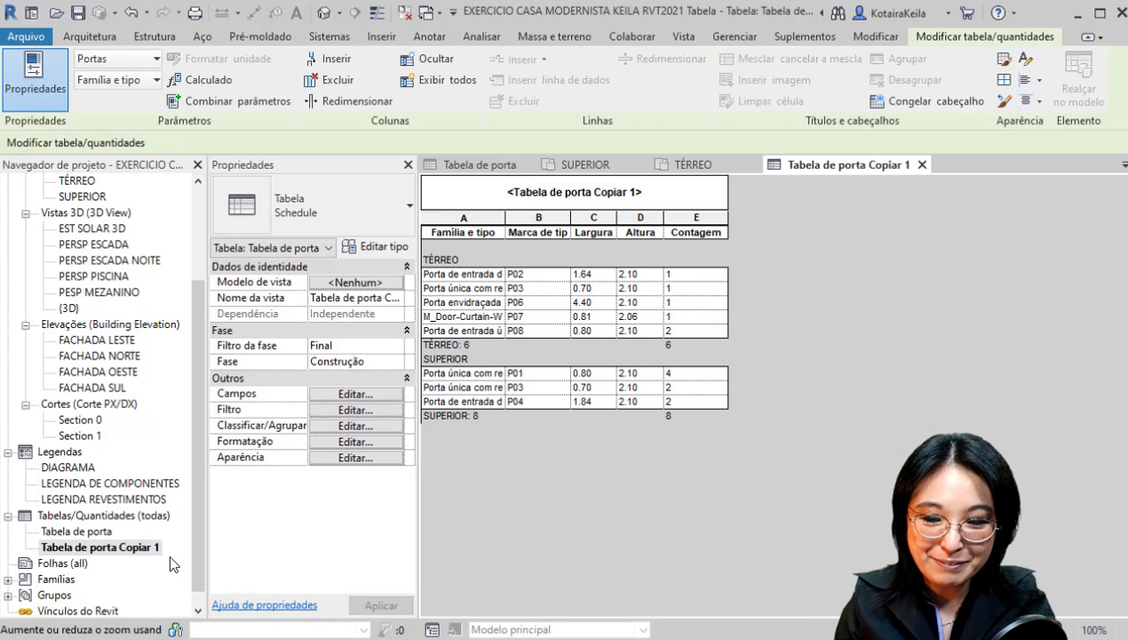
pyautogui.click(167, 547)
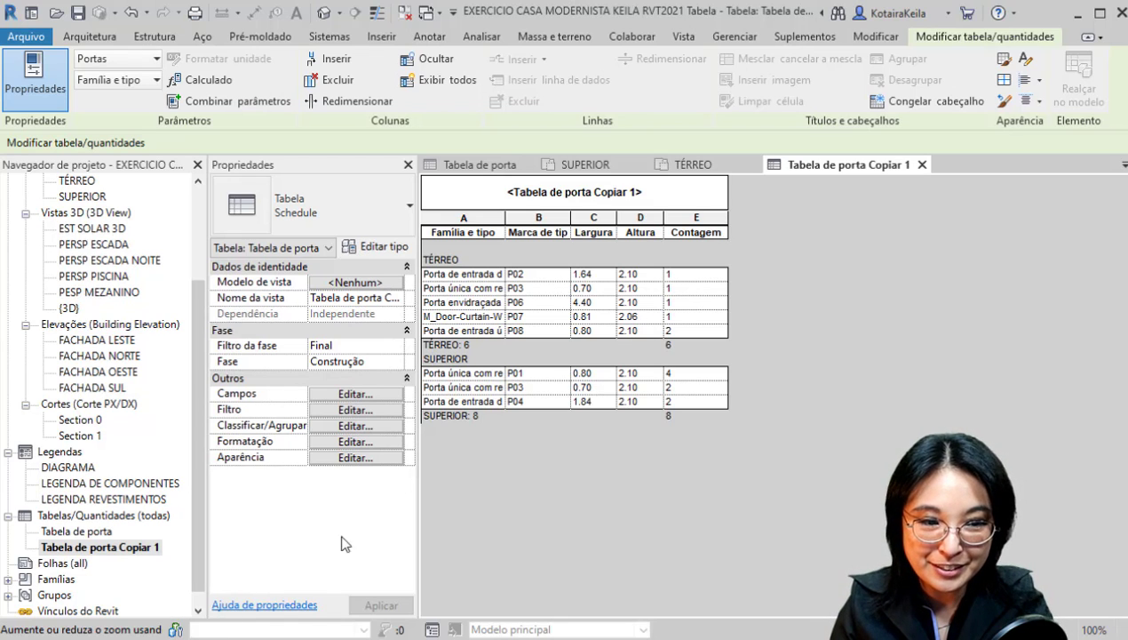
# - Sort the duplicated door schedule by Marca de tipo instead of Nível, with no second criterion, keeping the header and the footer with title, count and totals
pyautogui.press('ctrl')
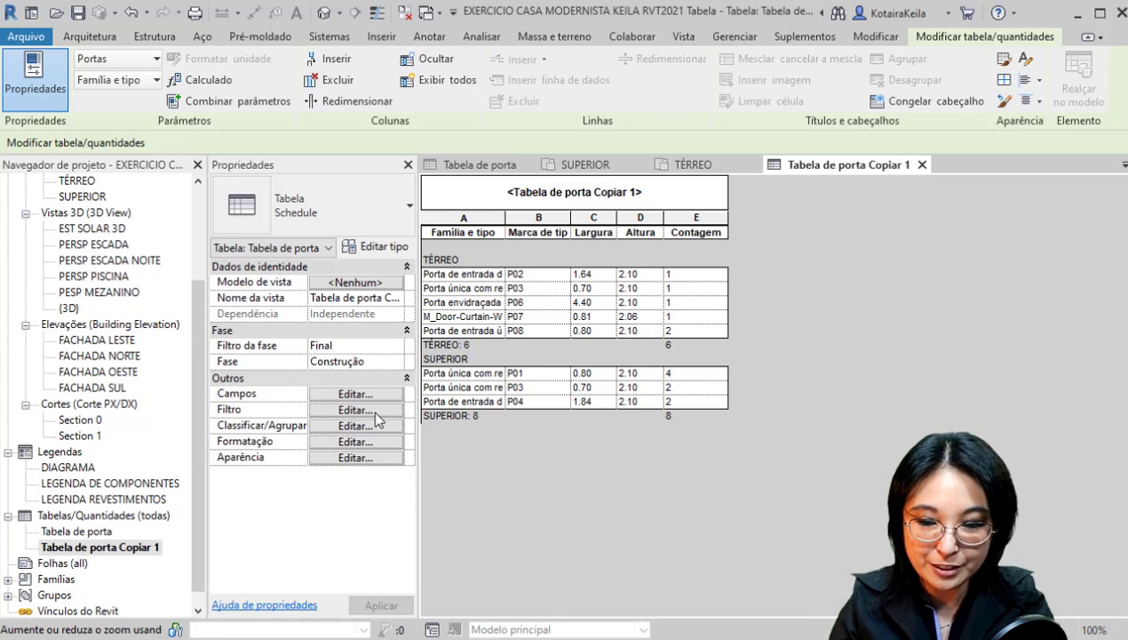
pyautogui.press('ctrl')
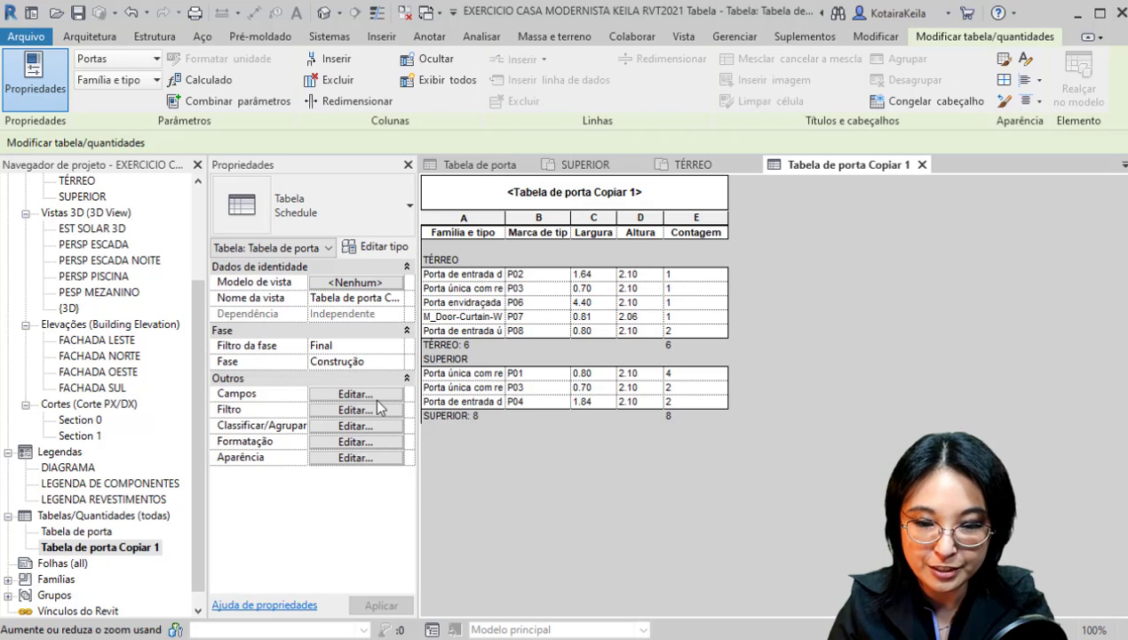
pyautogui.press('ctrl')
pyautogui.press('ctrl')
pyautogui.click(373, 426)
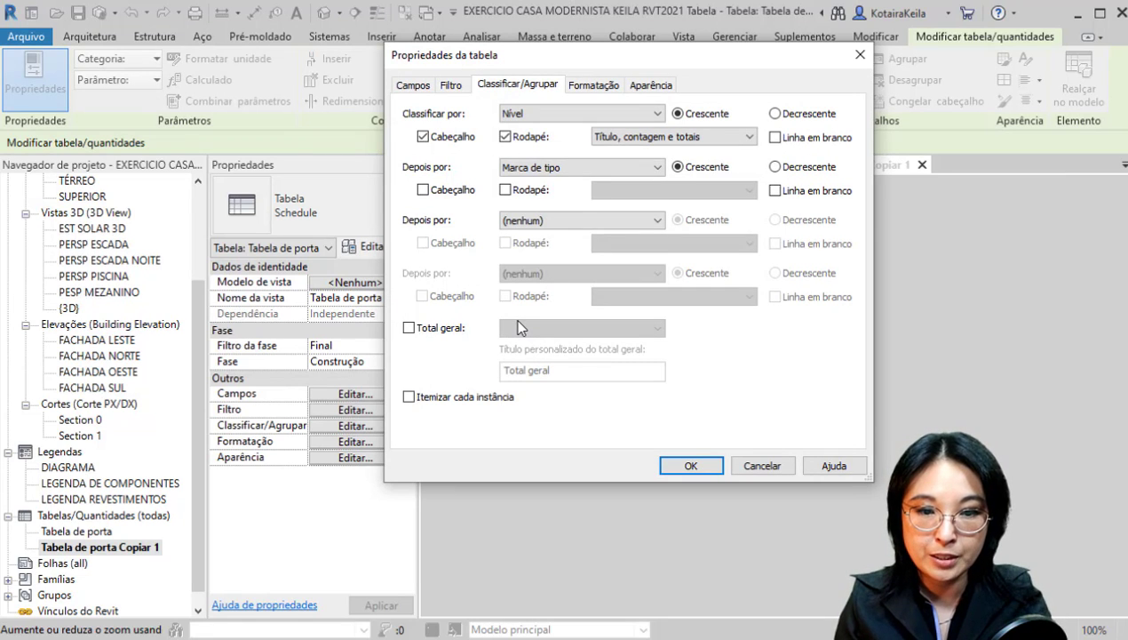
pyautogui.click(590, 168)
pyautogui.click(542, 184)
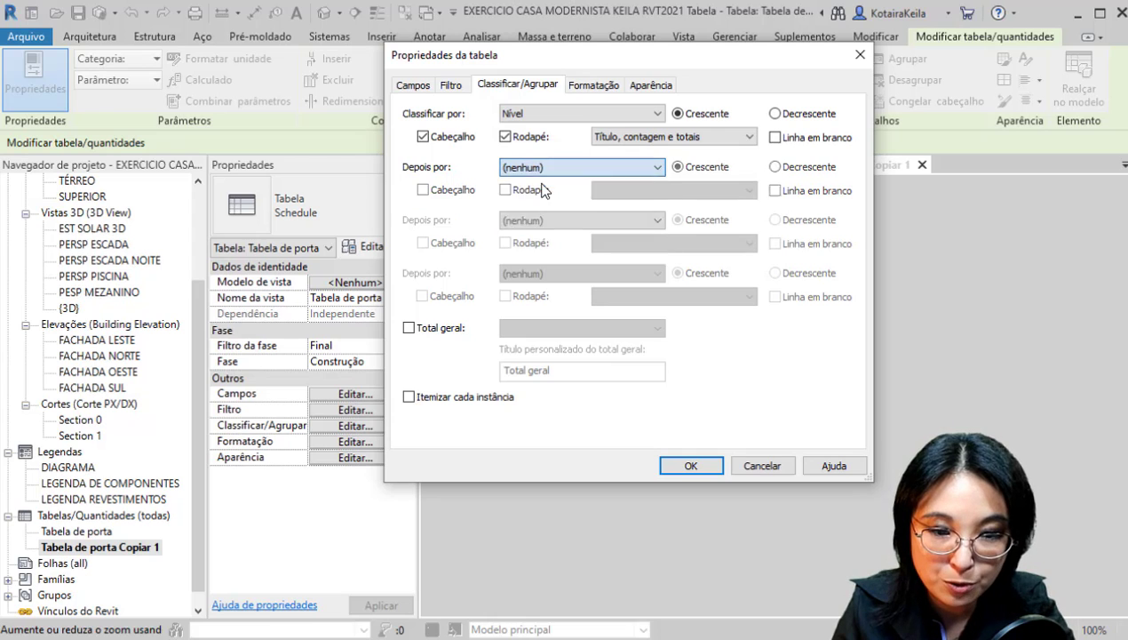
pyautogui.click(583, 114)
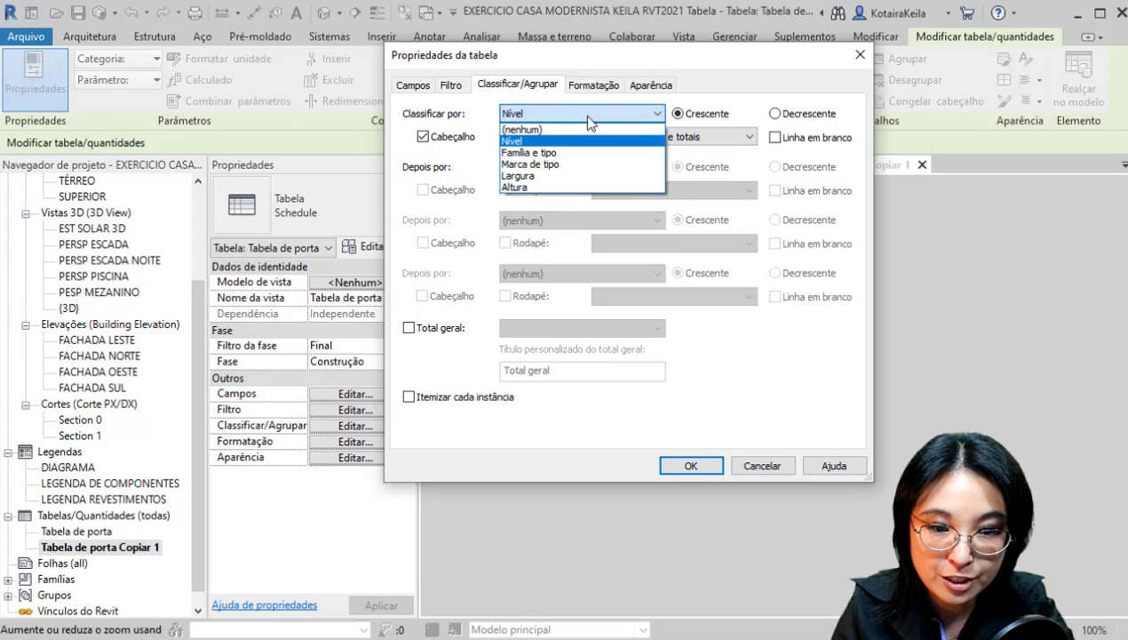
pyautogui.click(547, 165)
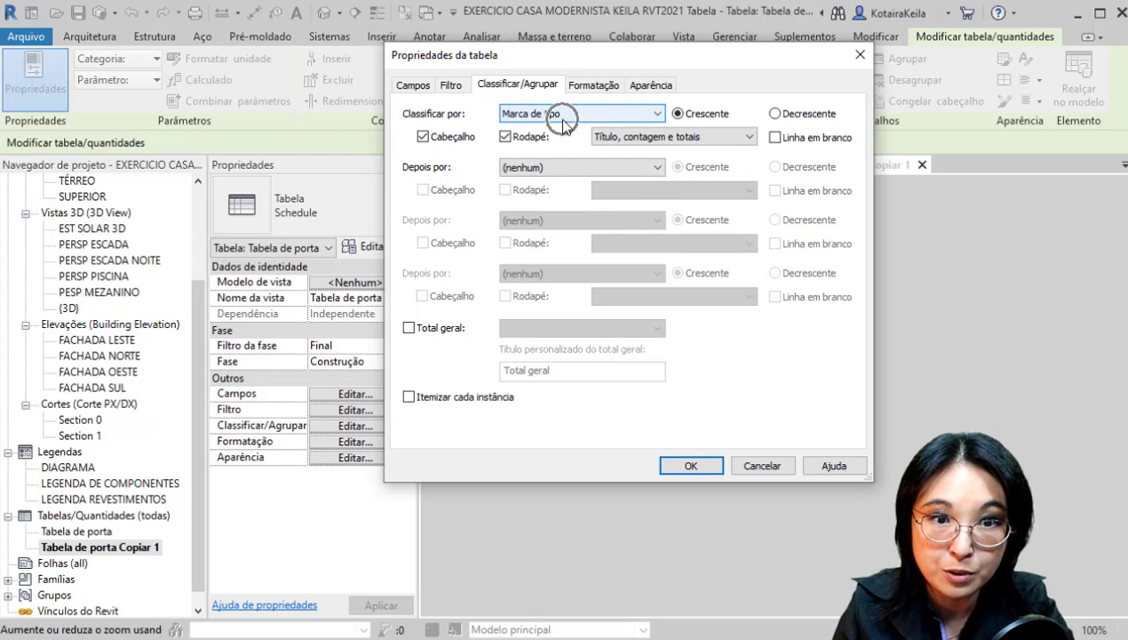
pyautogui.press('ctrl')
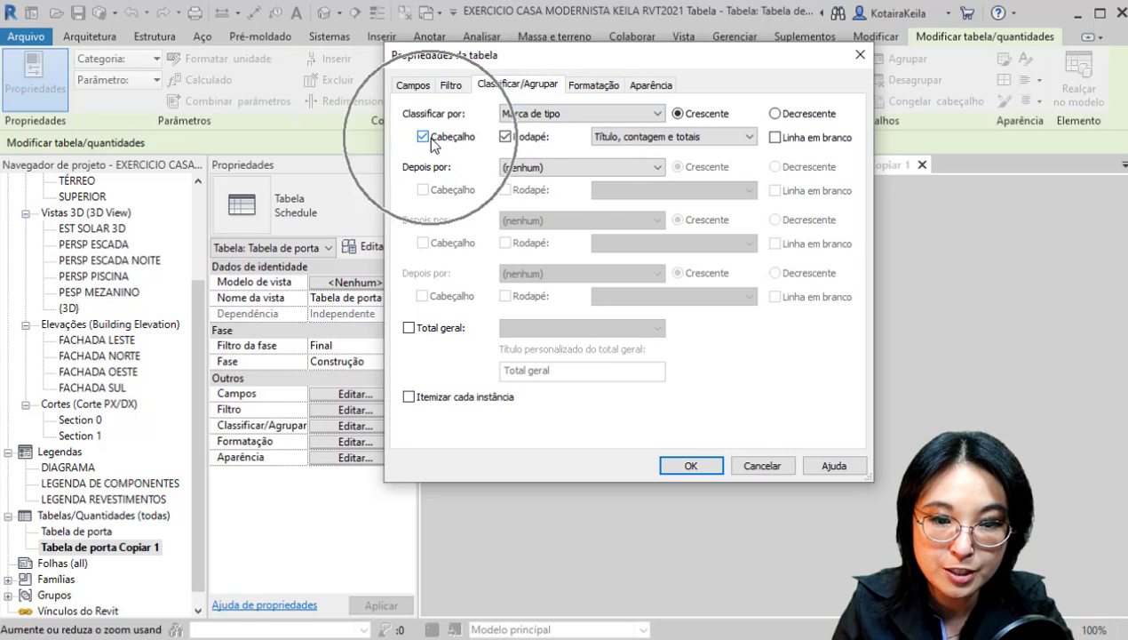
pyautogui.press('ctrl')
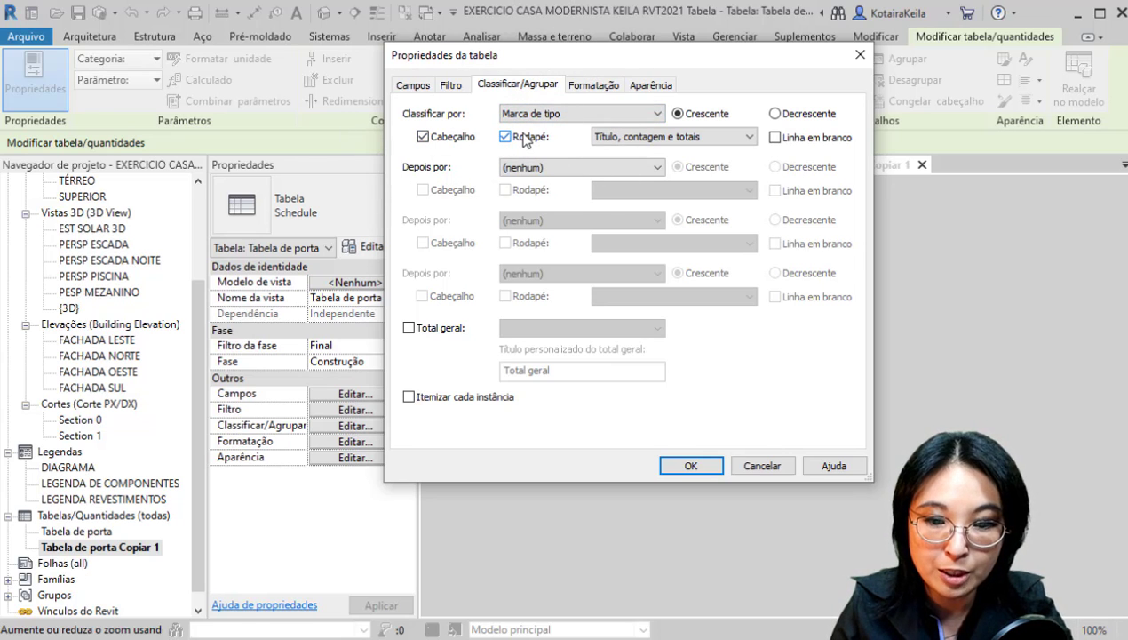
pyautogui.click(693, 465)
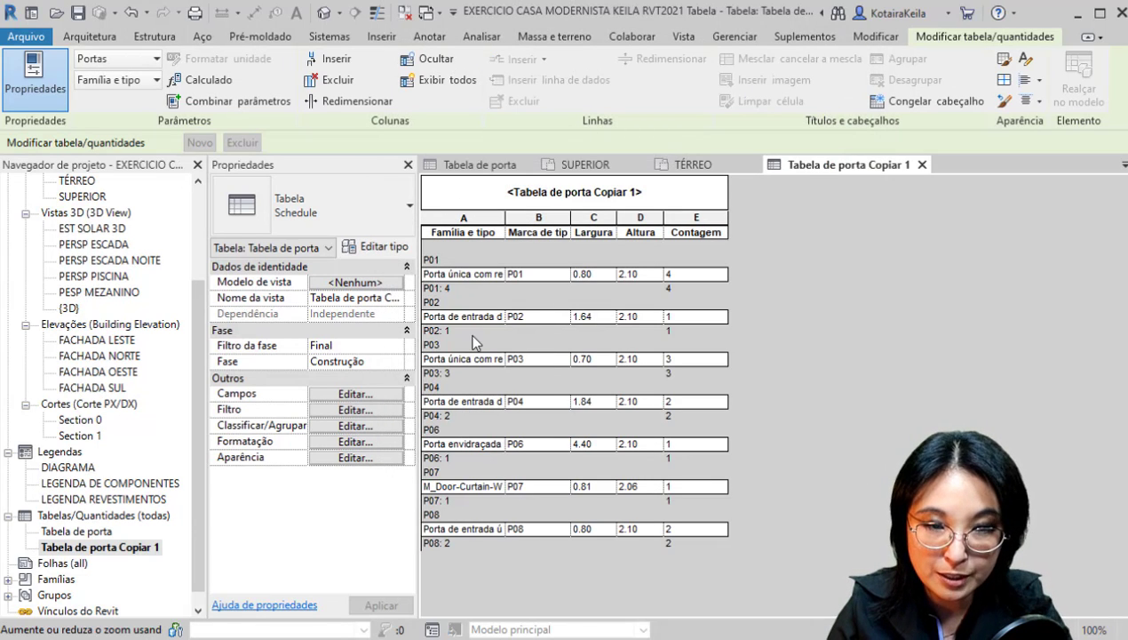
pyautogui.press('ctrl')
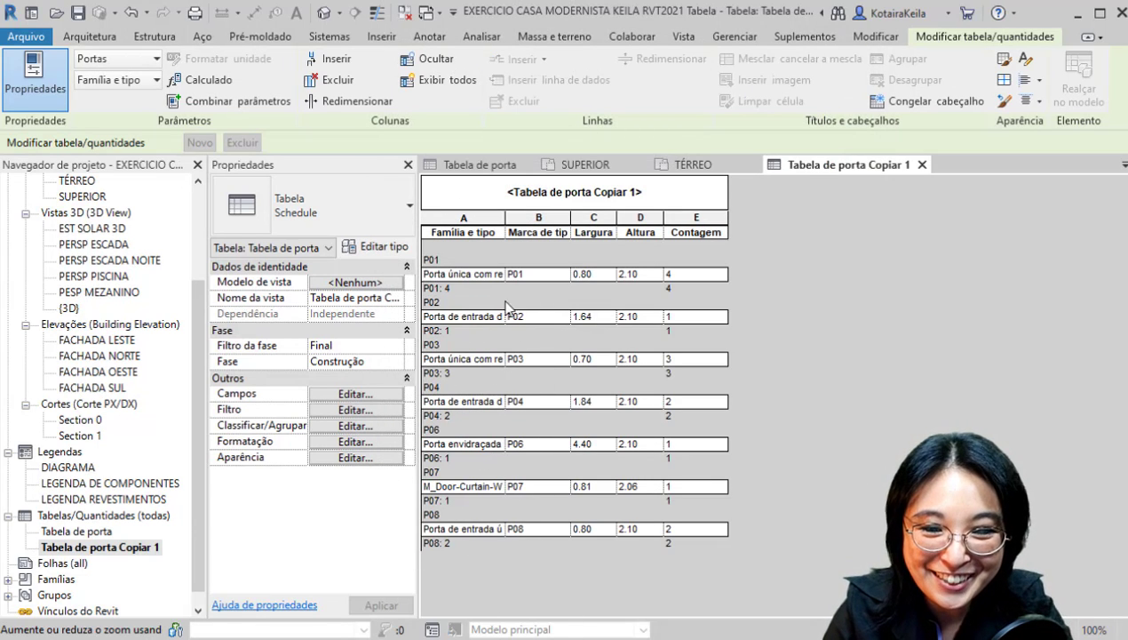
# - Remove the header and footer from the Marca de tipo sorting in Tabela de porta Copiar 1, leaving the grand total off
pyautogui.press('ctrl')
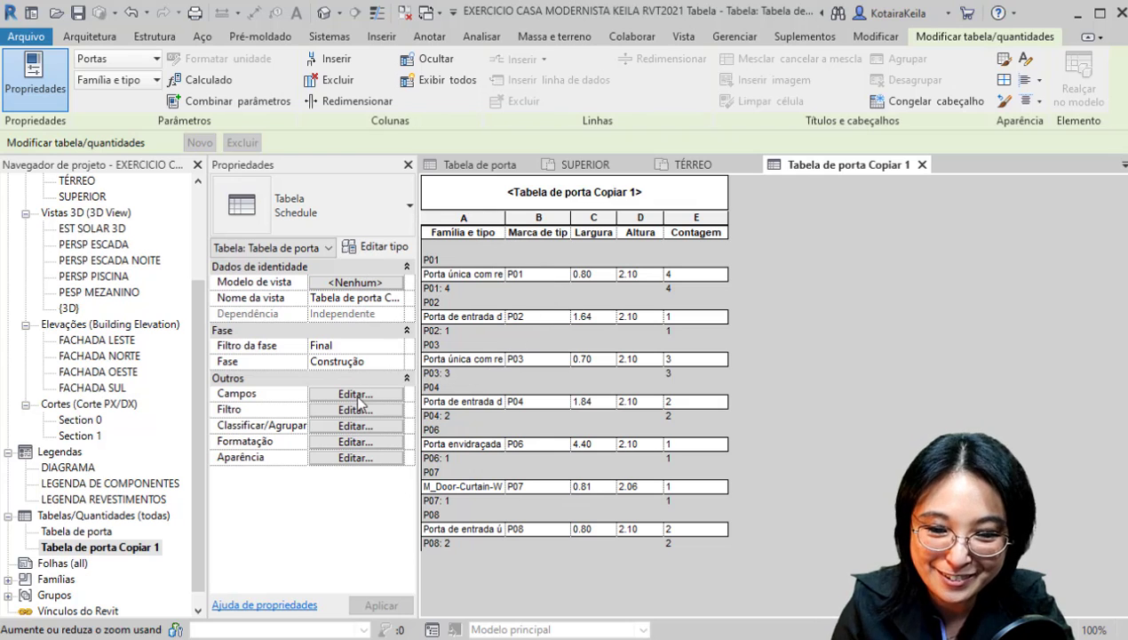
pyautogui.click(355, 426)
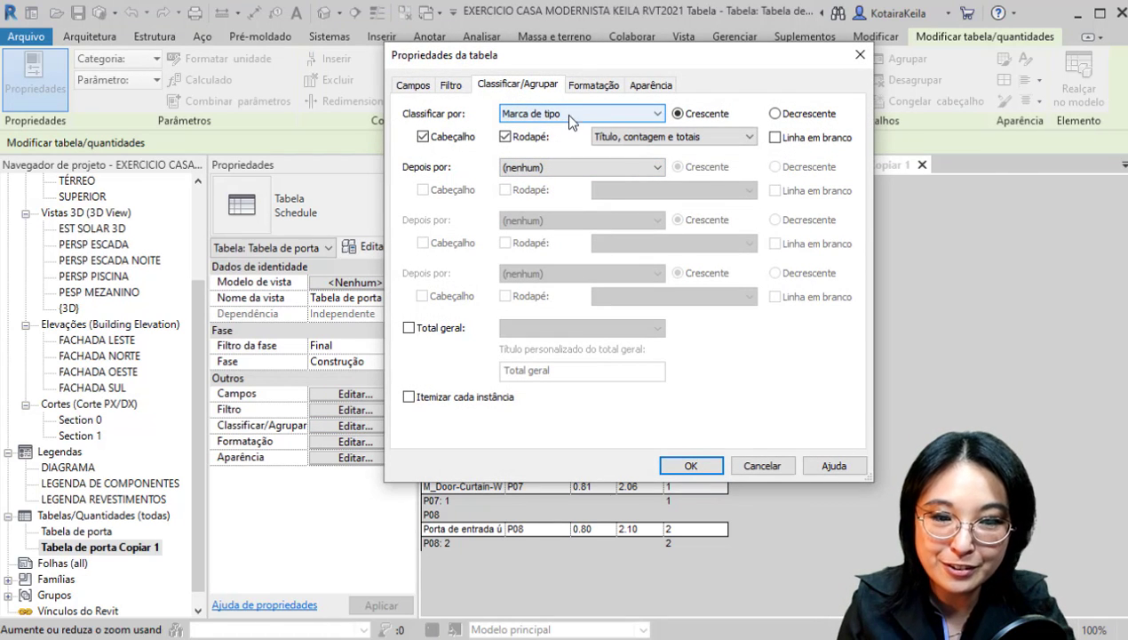
pyautogui.click(569, 114)
pyautogui.click(565, 112)
pyautogui.click(505, 137)
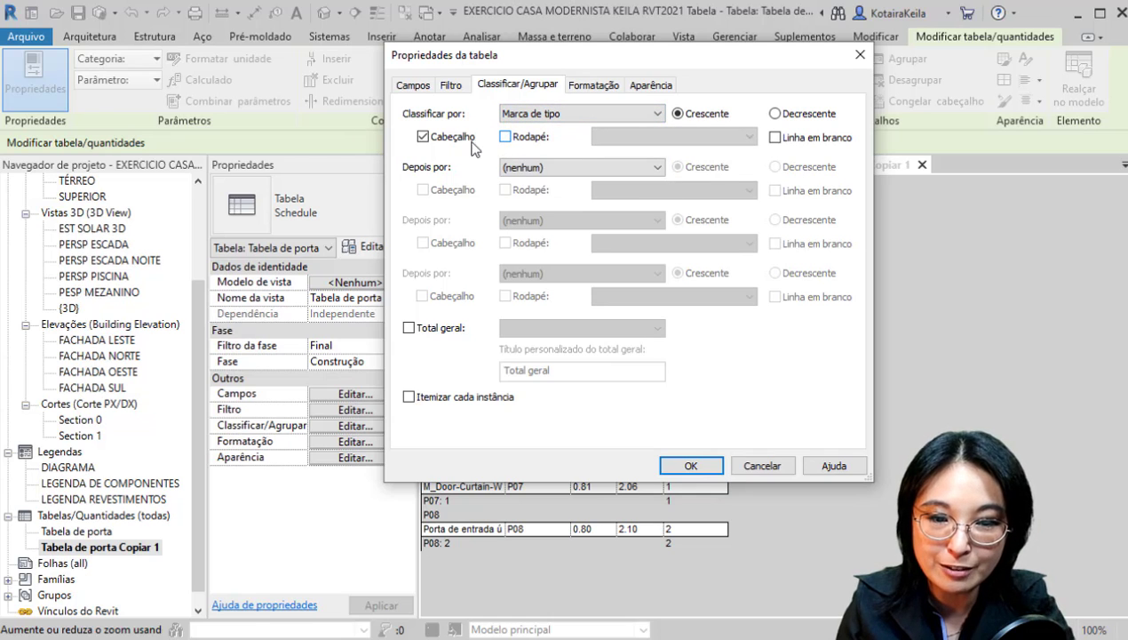
pyautogui.click(423, 137)
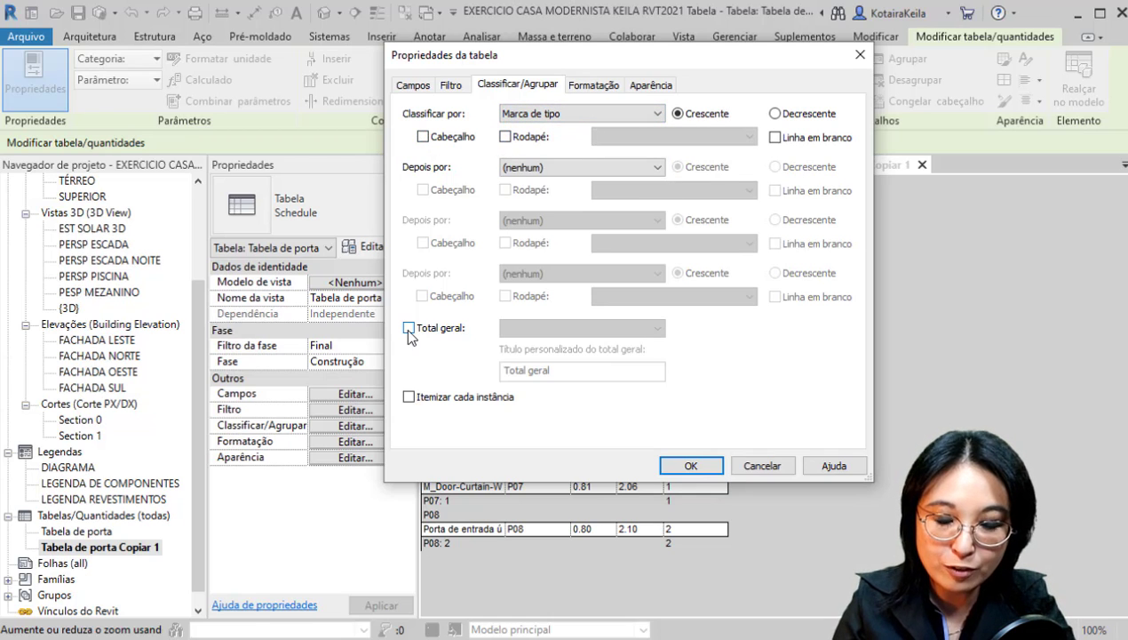
pyautogui.click(409, 328)
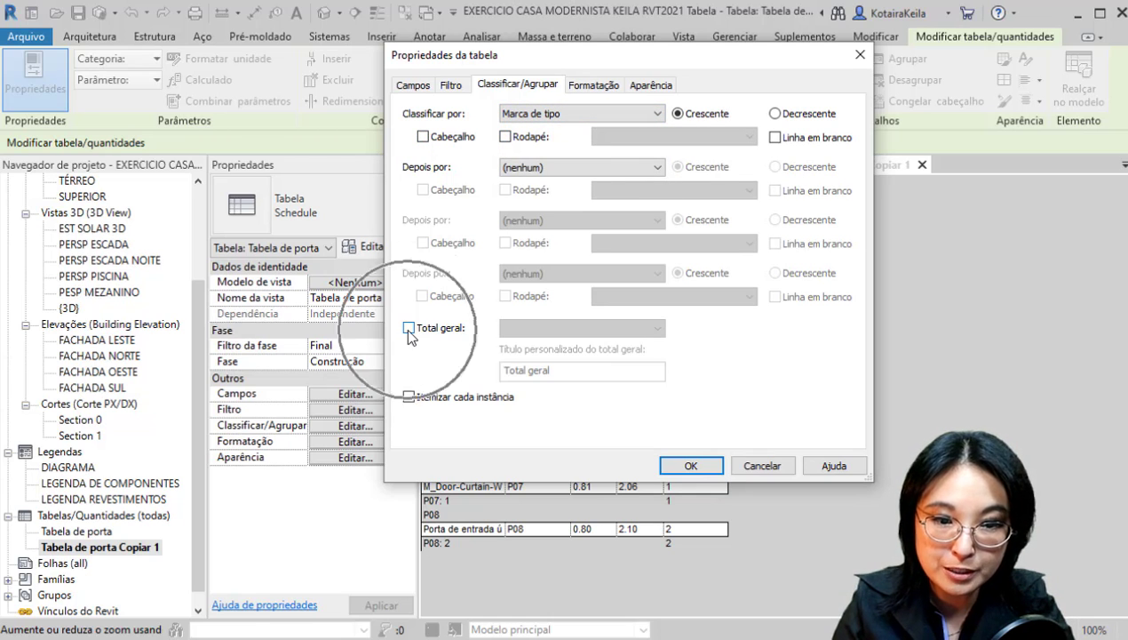
pyautogui.press('ctrl')
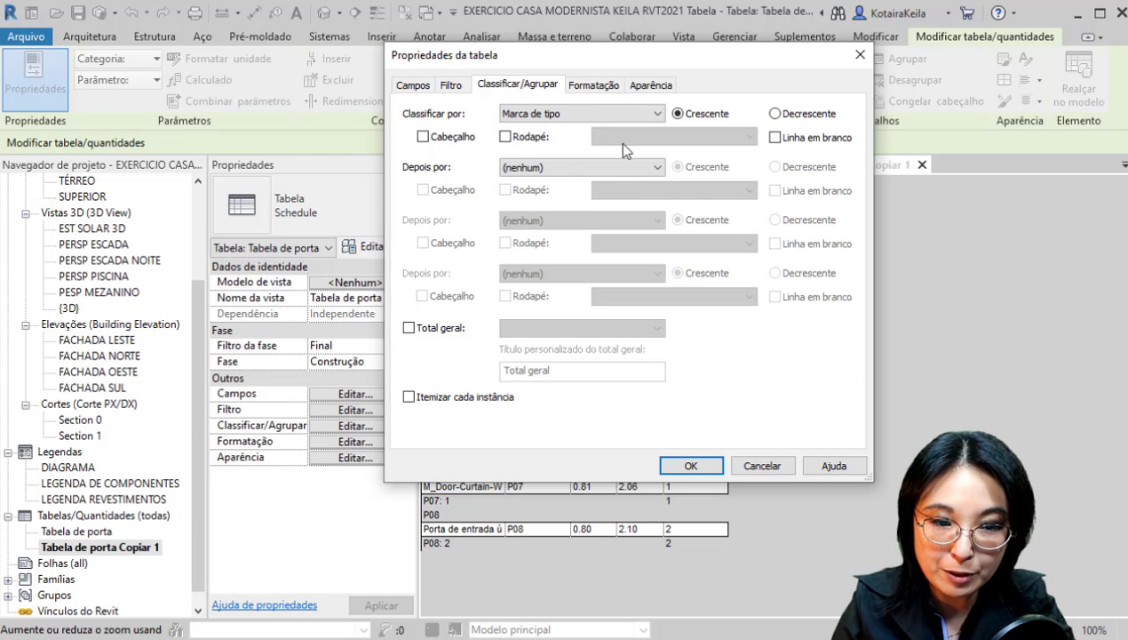
pyautogui.press('ctrl')
pyautogui.click(690, 464)
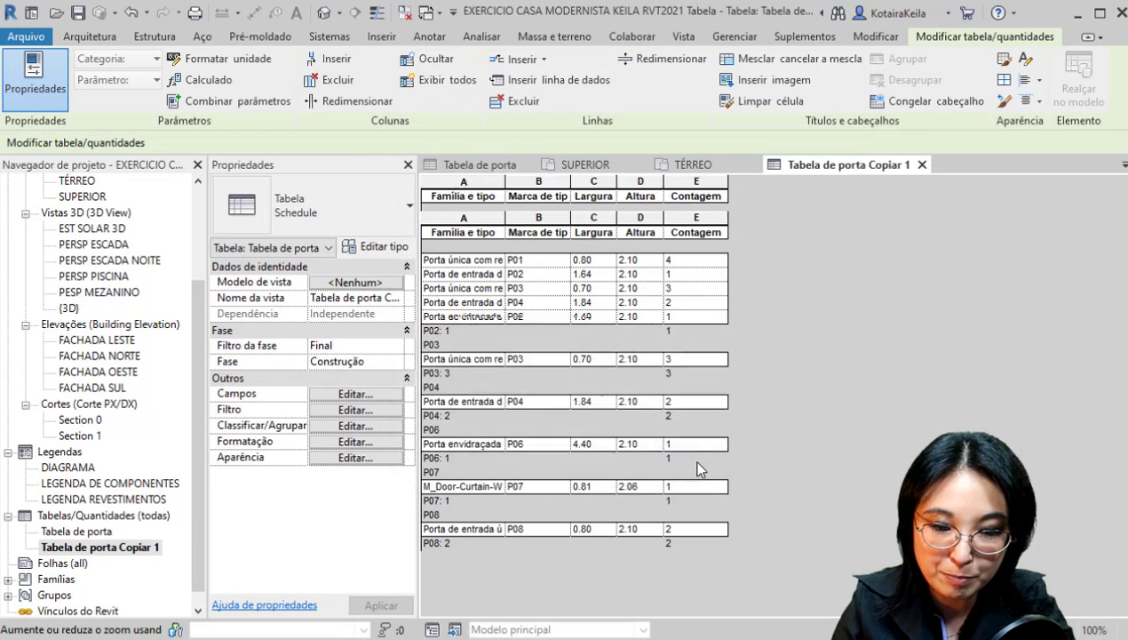
pyautogui.press('ctrl')
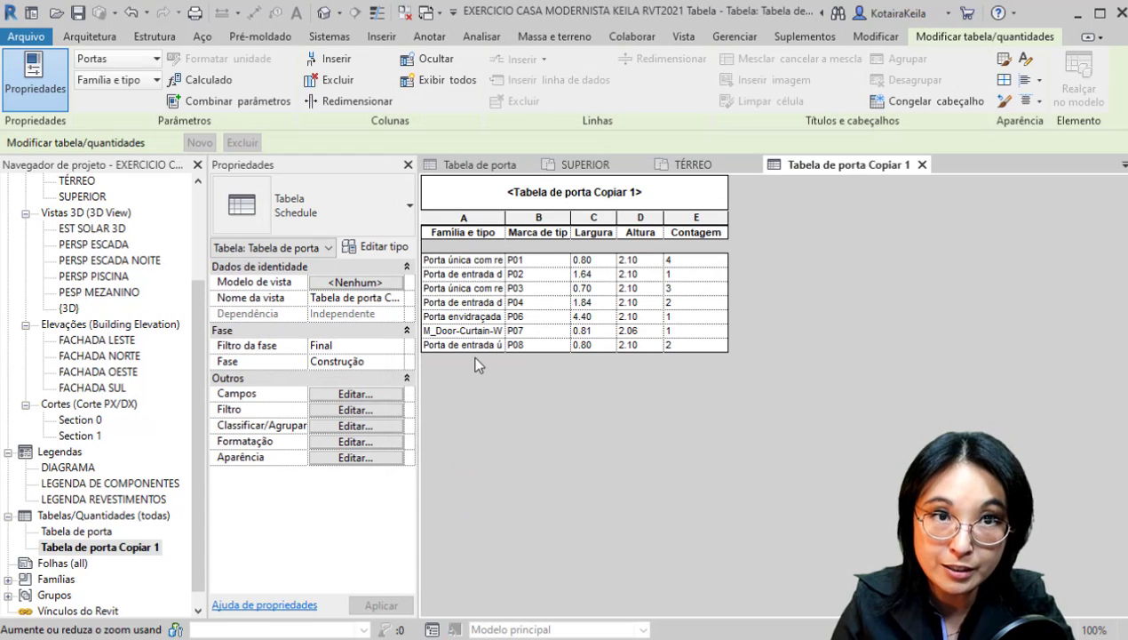
pyautogui.press('ctrl')
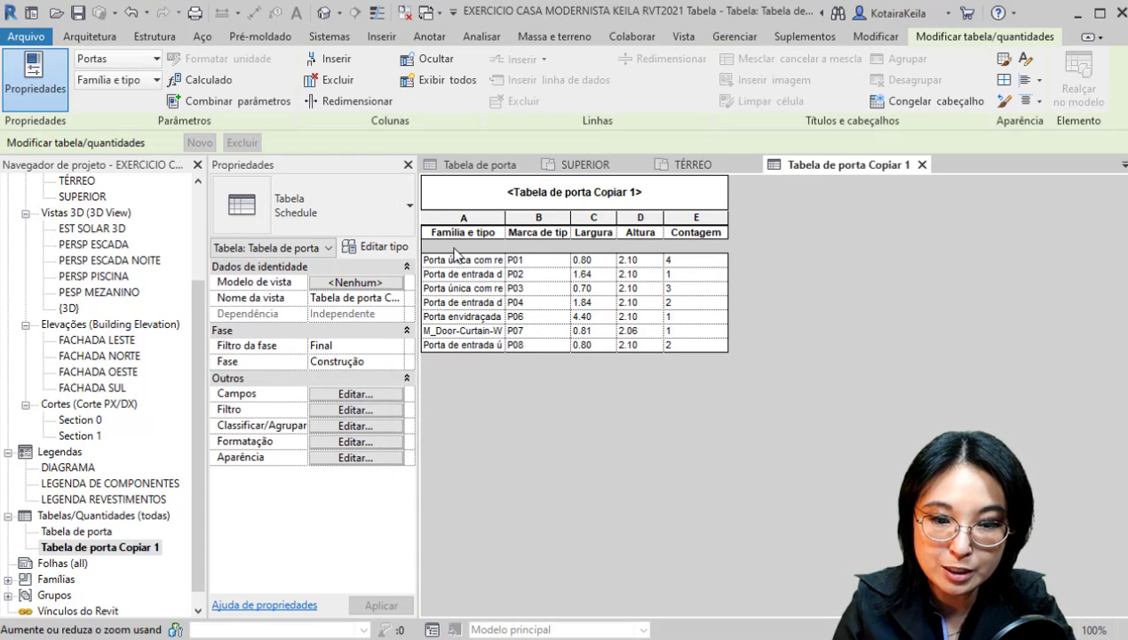
pyautogui.press('ctrl')
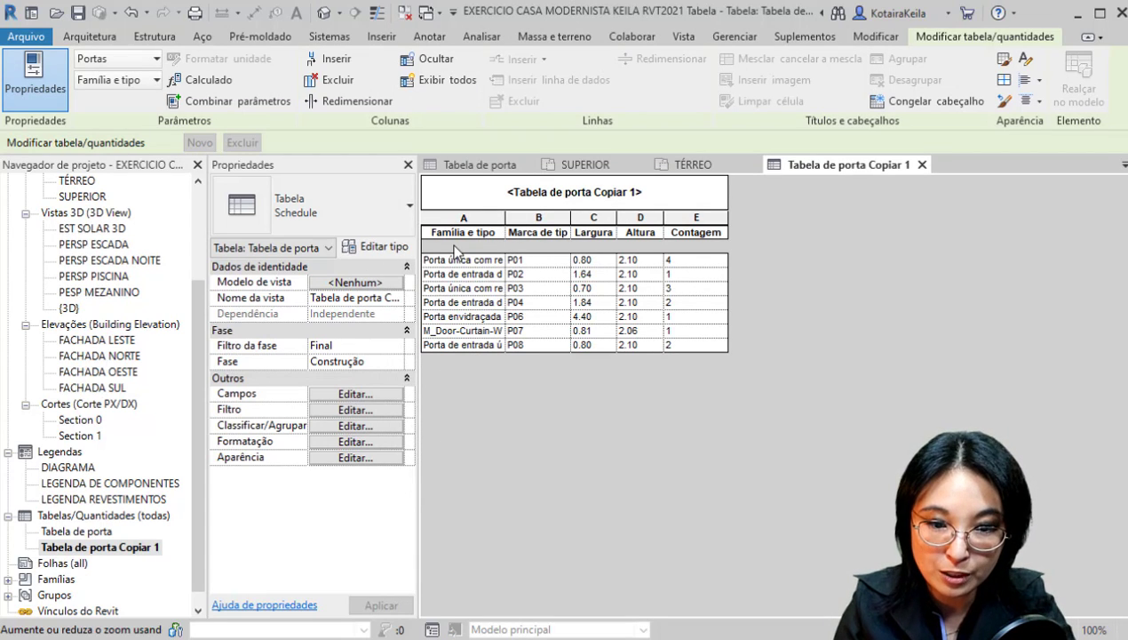
pyautogui.press('ctrl')
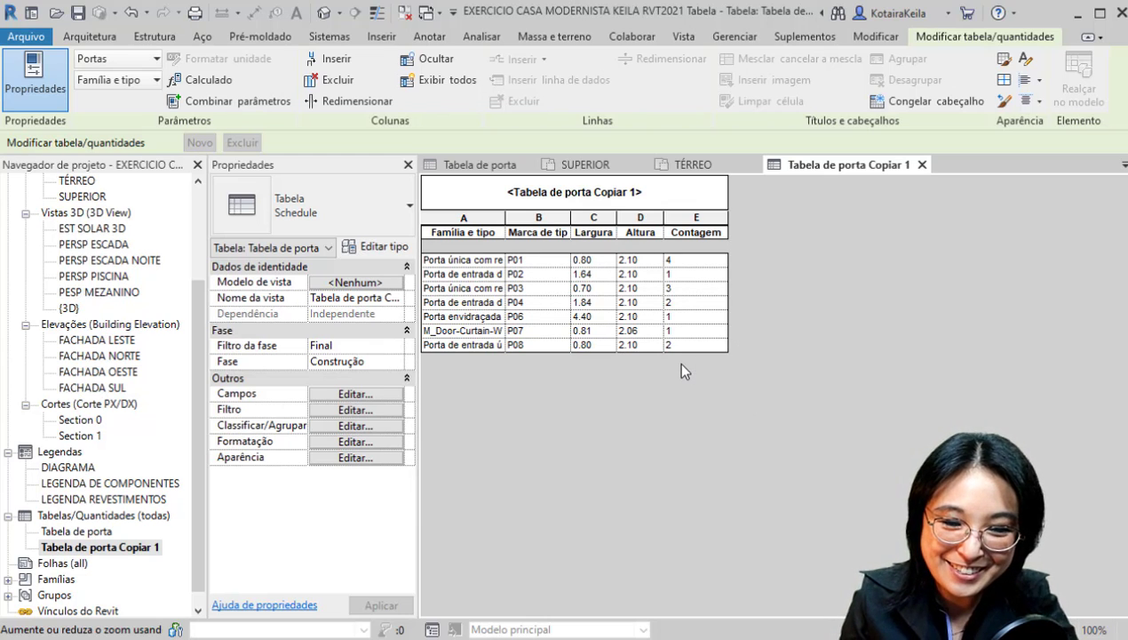
# - Hide the Família e tipo column in Tabela de porta Copiar 1
pyautogui.click(472, 219)
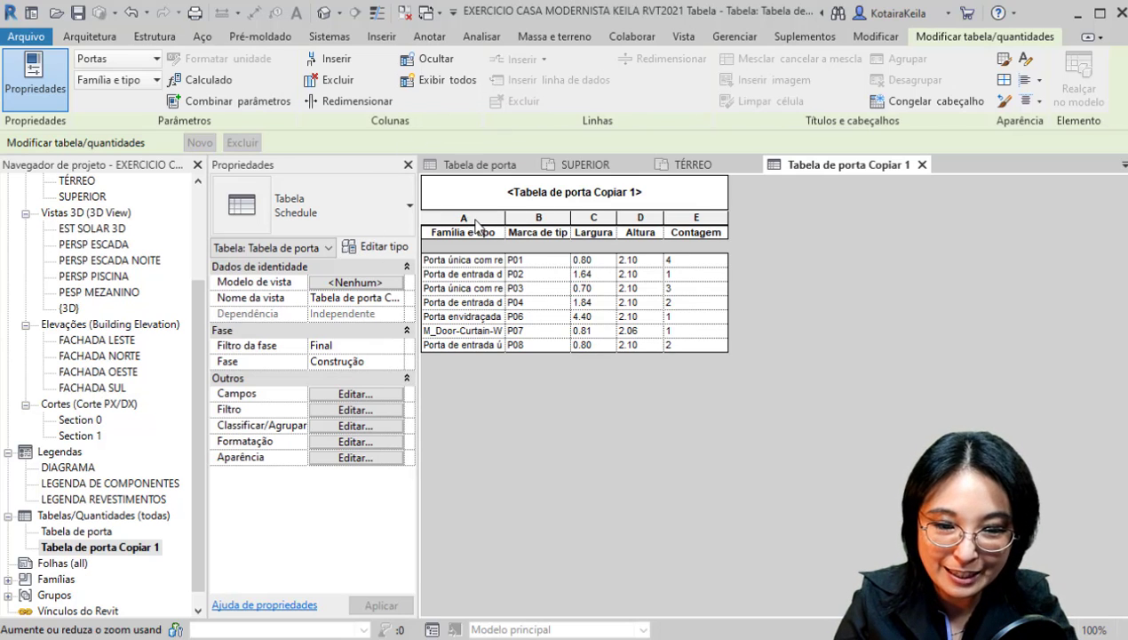
pyautogui.click(529, 225)
pyautogui.click(587, 223)
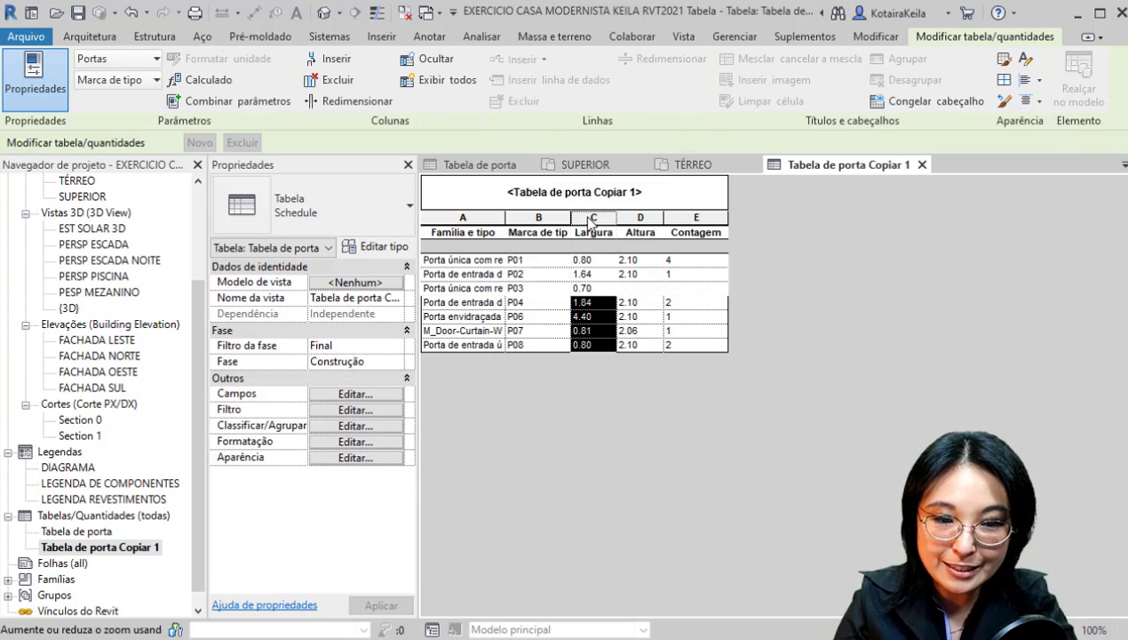
pyautogui.click(648, 222)
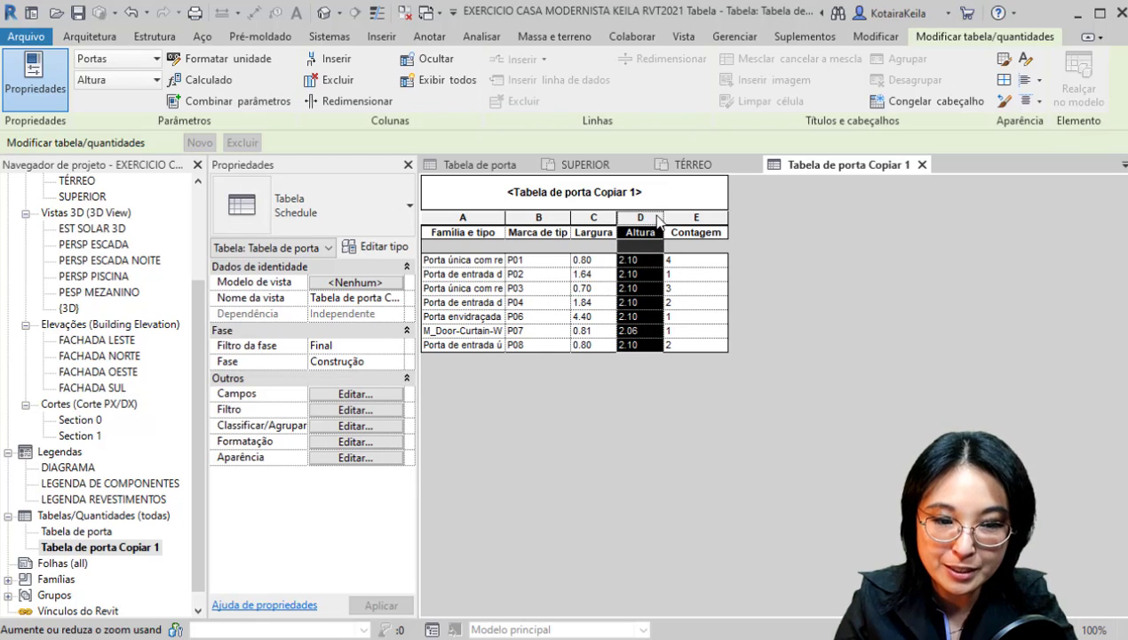
pyautogui.click(487, 223)
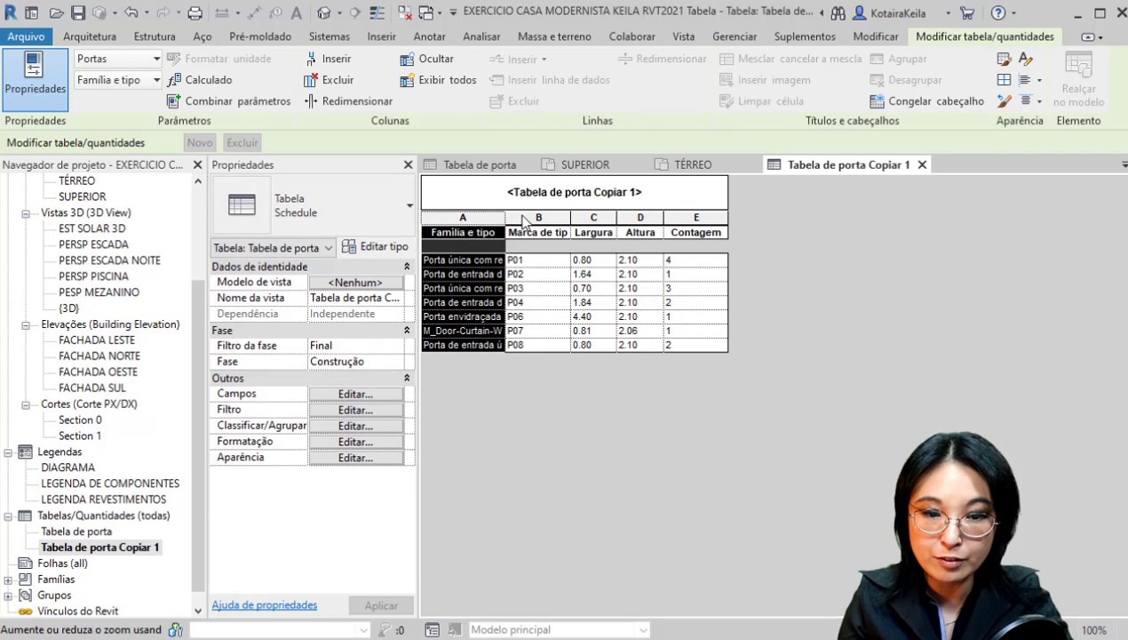
pyautogui.click(524, 223)
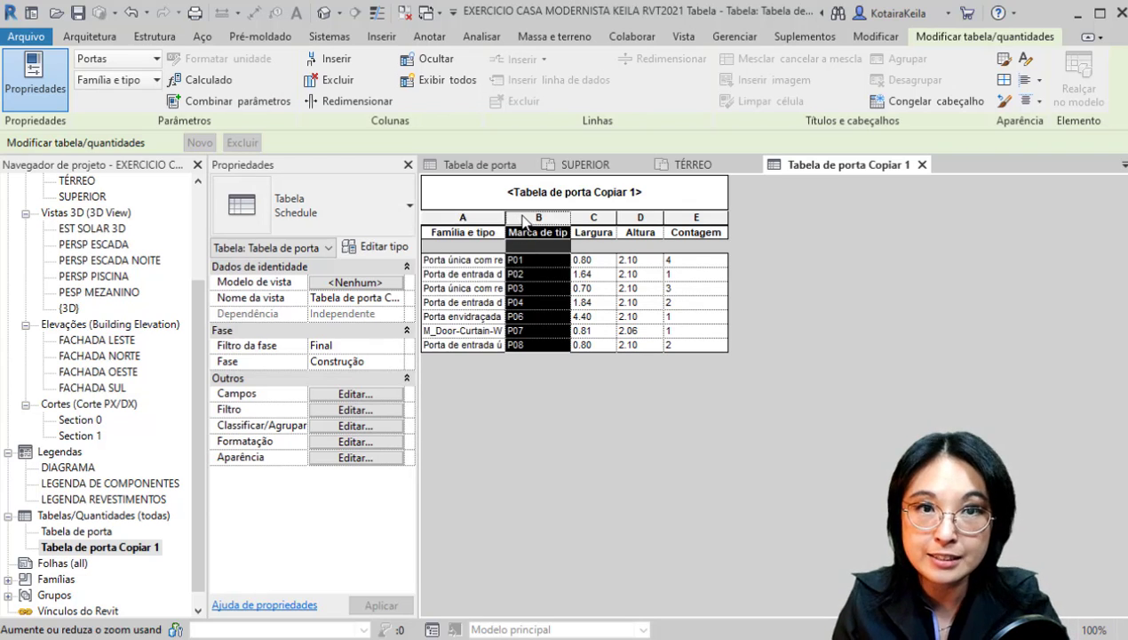
pyautogui.click(472, 222)
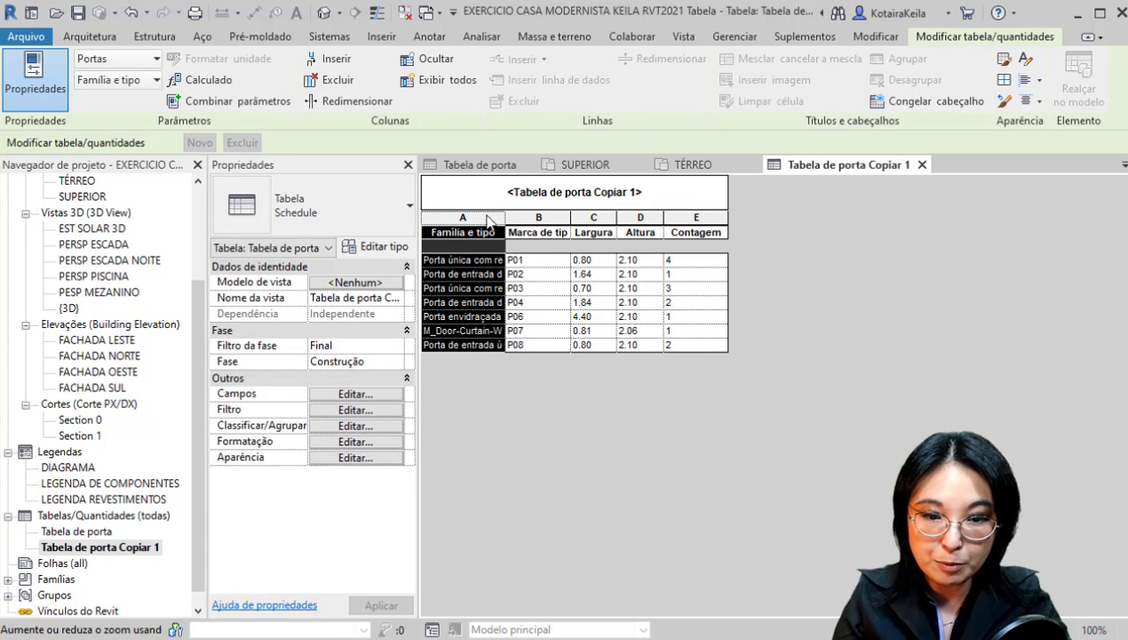
pyautogui.click(464, 219)
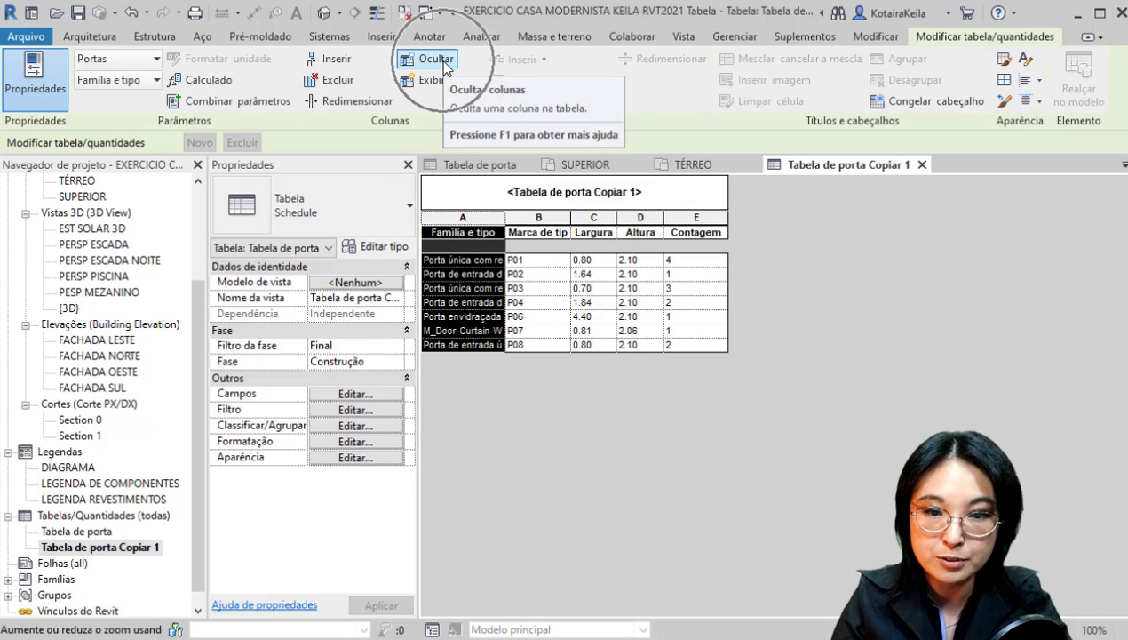
pyautogui.click(398, 120)
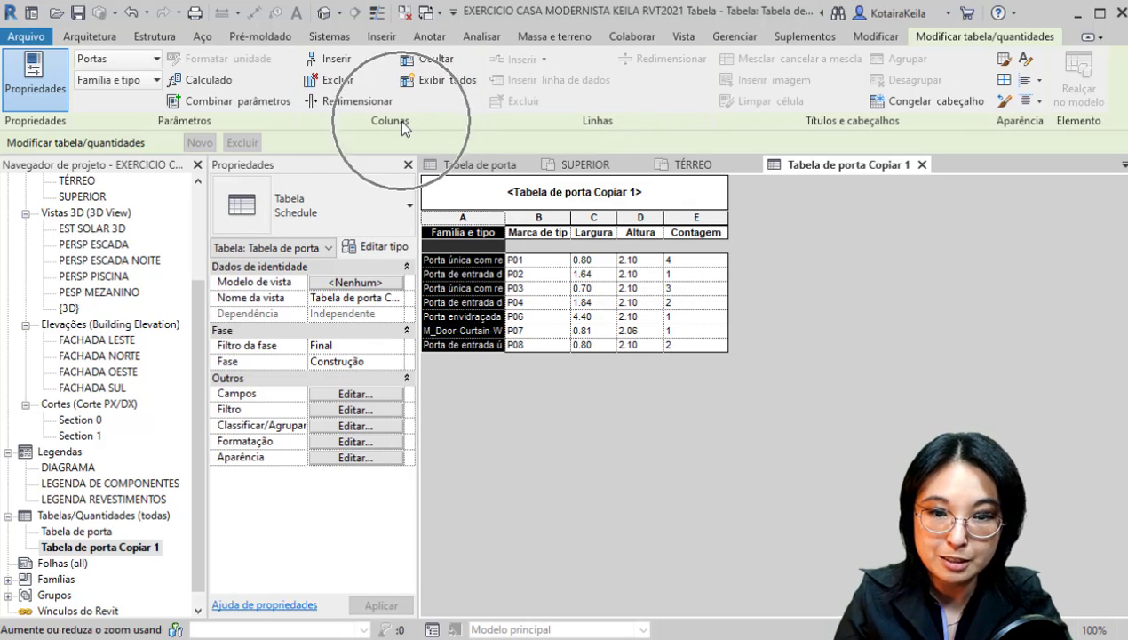
pyautogui.click(430, 58)
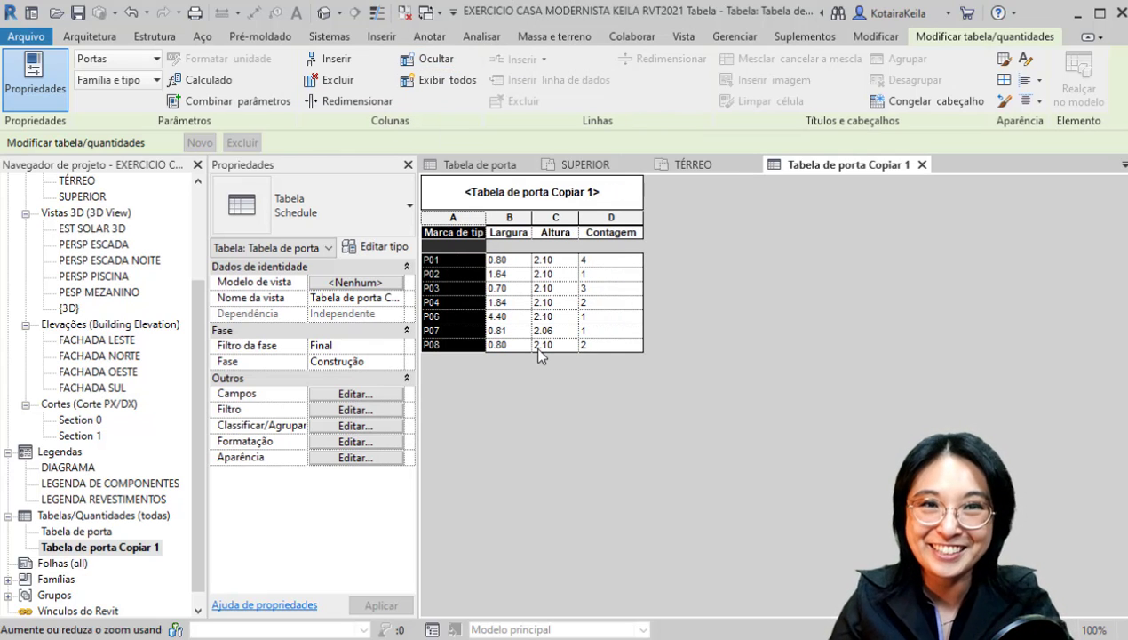
# - Add a grand total to the duplicated door schedule, set to Somente totais
pyautogui.click(592, 355)
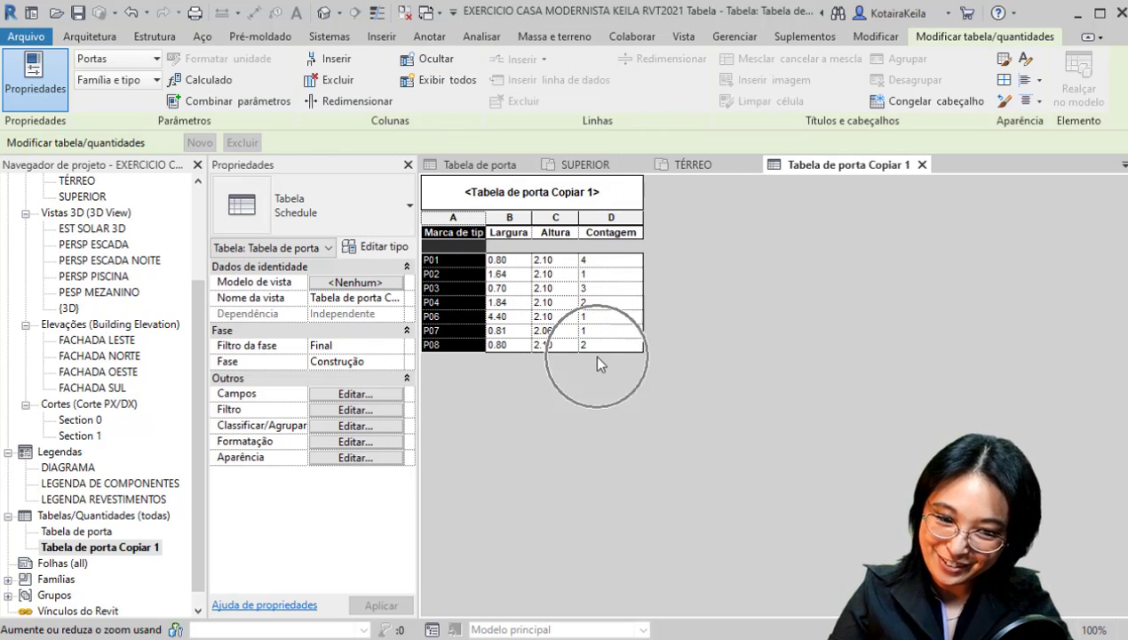
pyautogui.click(356, 412)
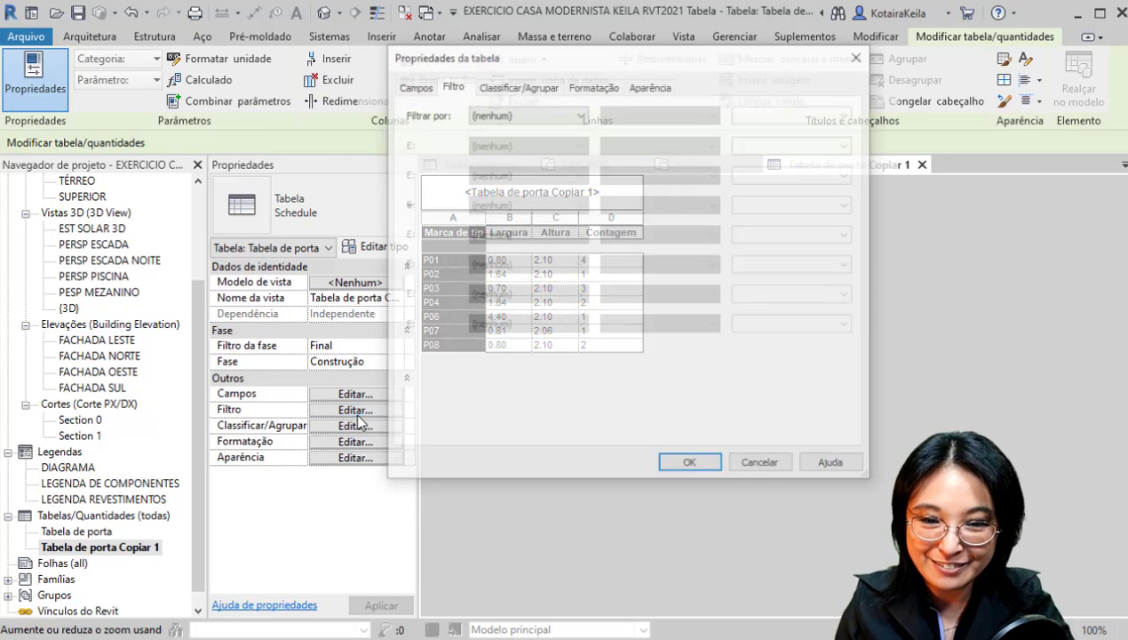
pyautogui.click(533, 85)
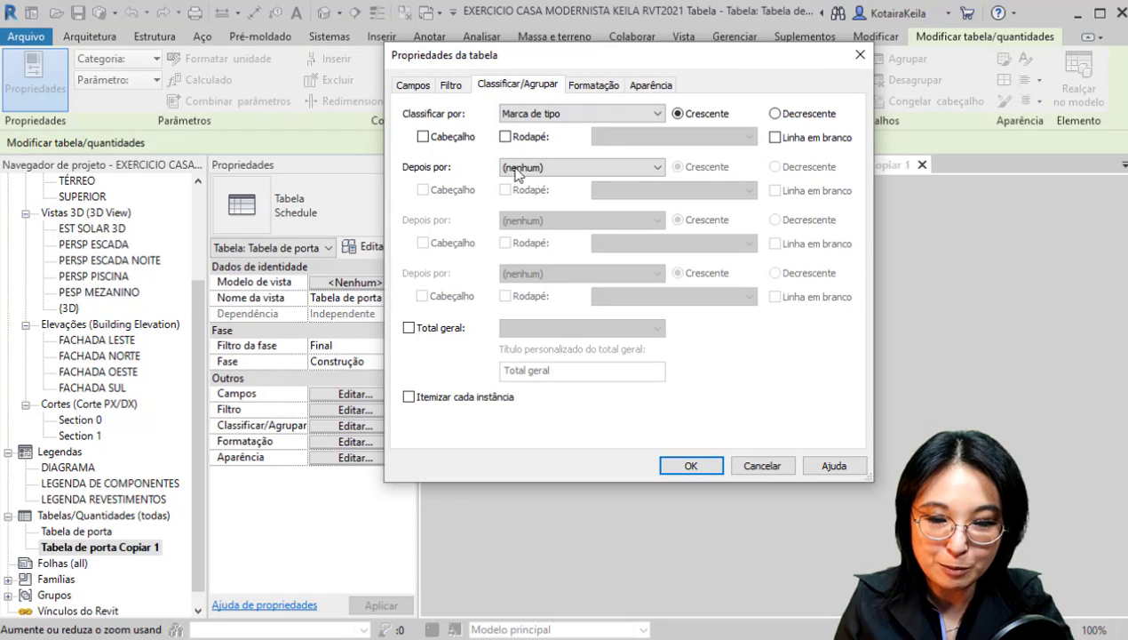
pyautogui.click(409, 328)
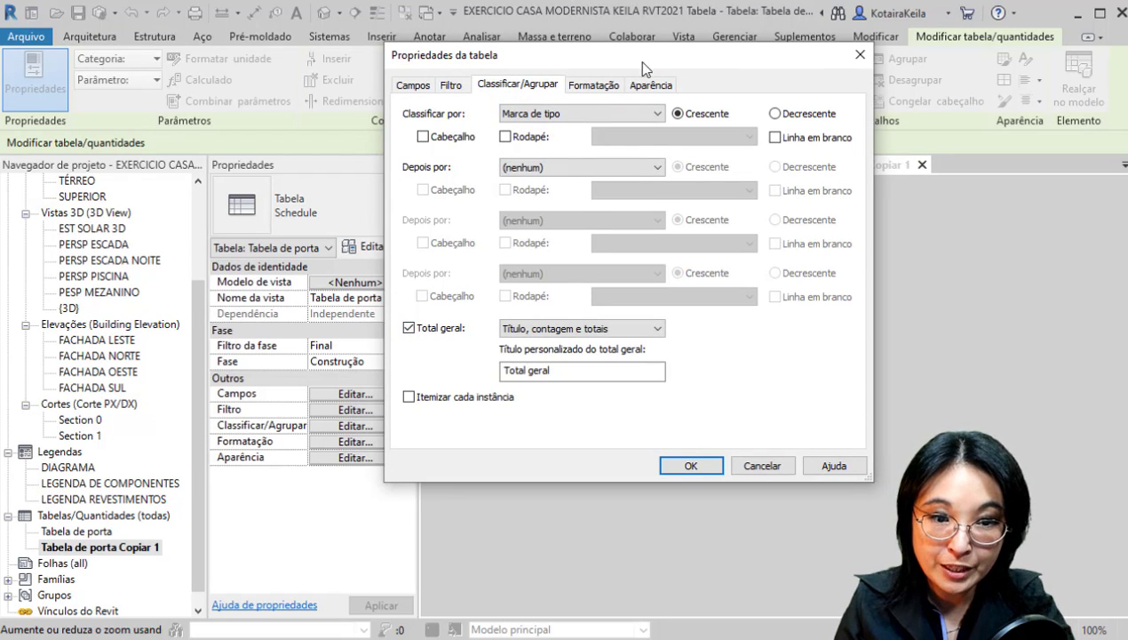
pyautogui.moveTo(526, 63); pyautogui.dragTo(169, 88)
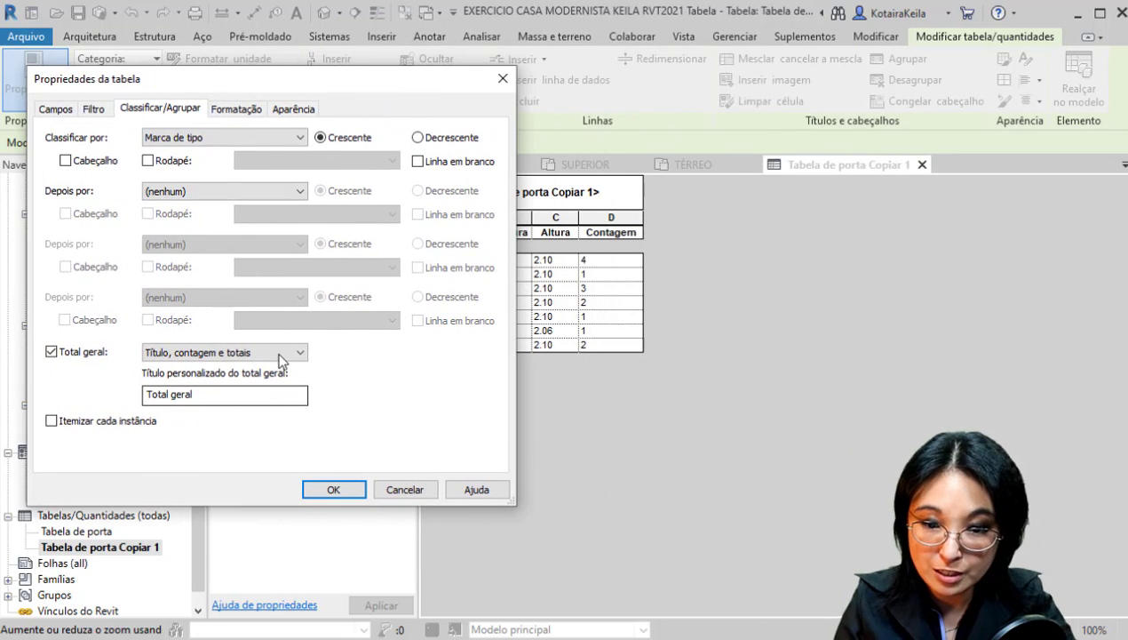
pyautogui.click(281, 356)
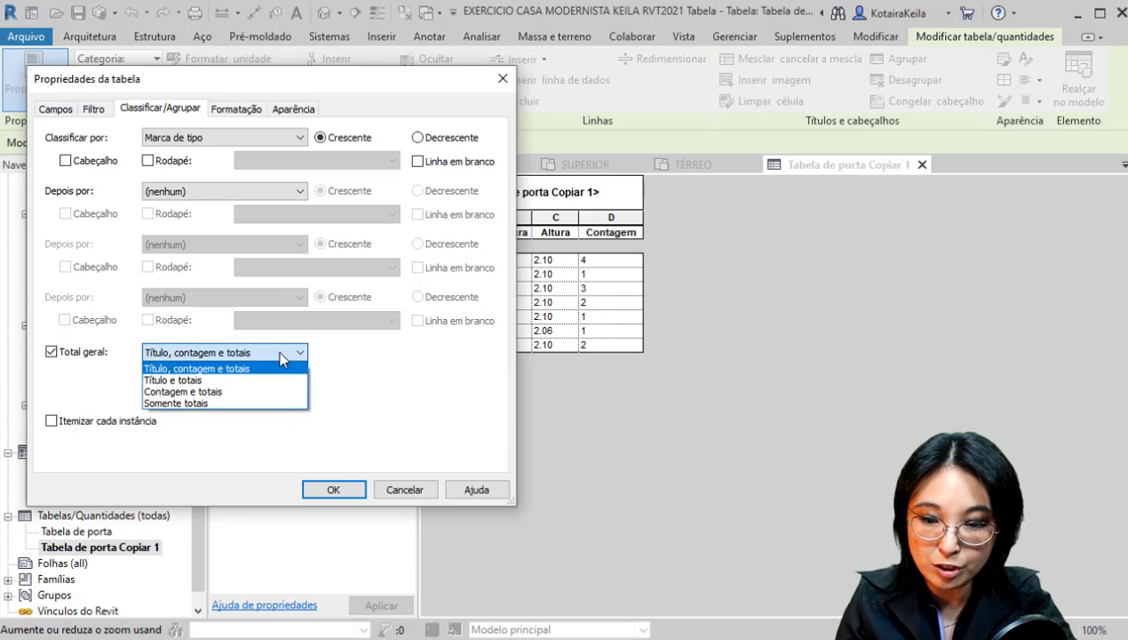
pyautogui.click(217, 404)
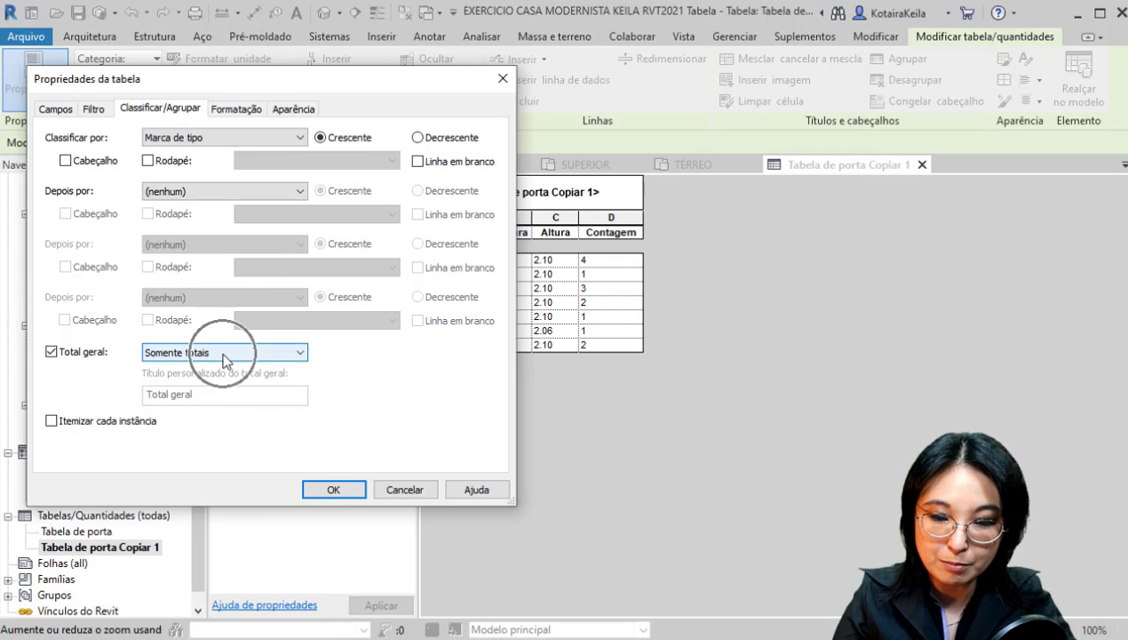
pyautogui.click(331, 489)
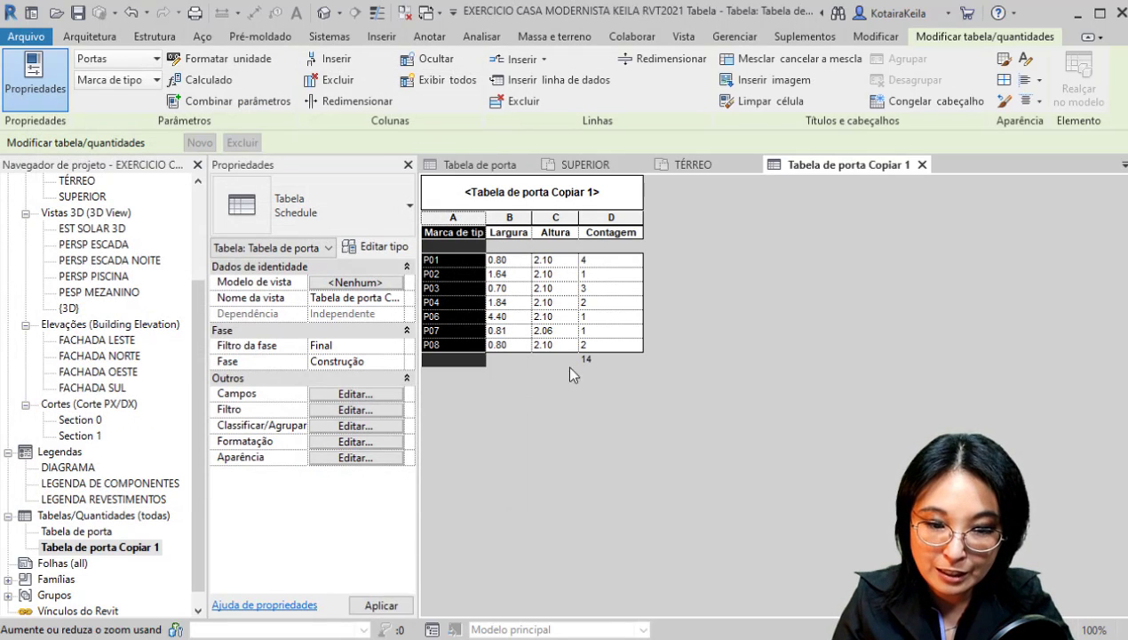
pyautogui.click(594, 361)
pyautogui.click(597, 363)
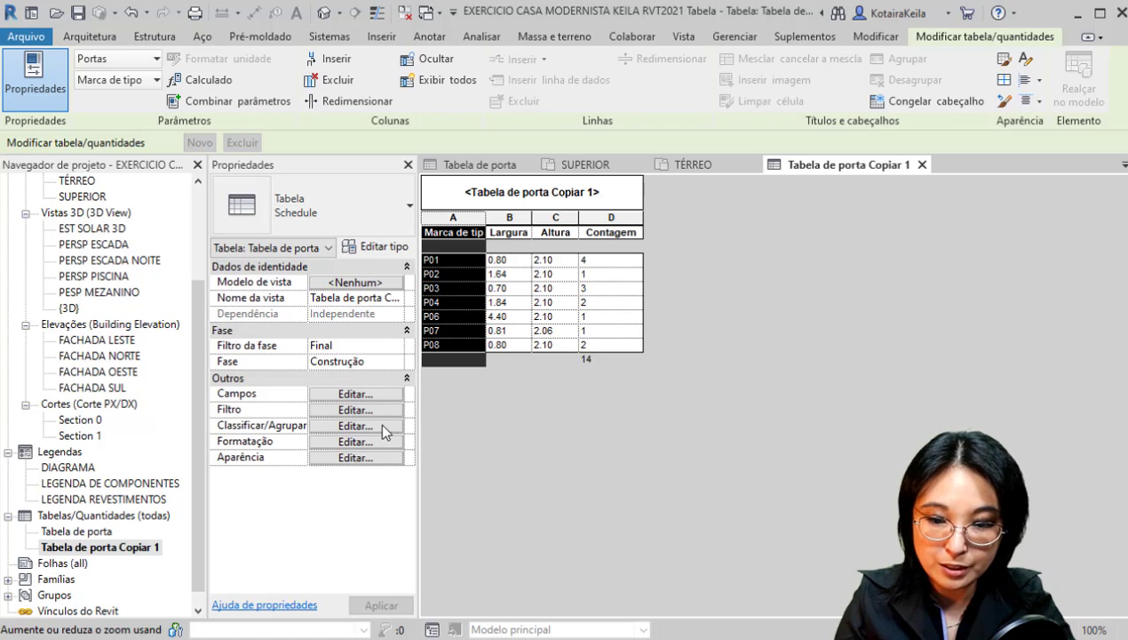
# - Change the duplicated door schedule's grand total to Título e totais and set its custom title to Total
pyautogui.click(360, 426)
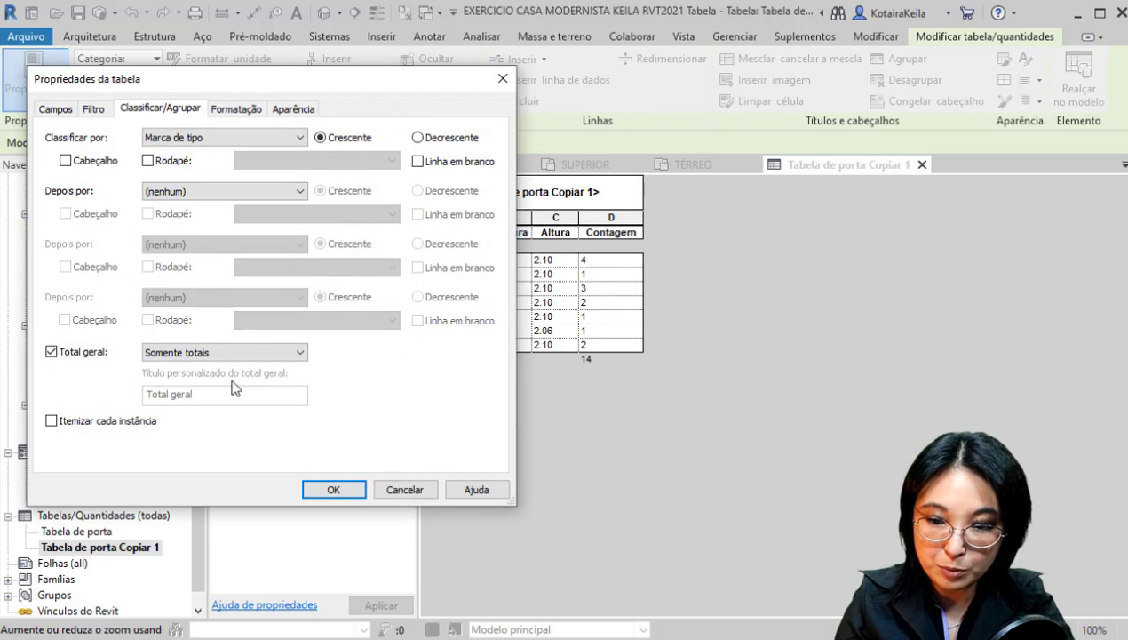
pyautogui.click(246, 353)
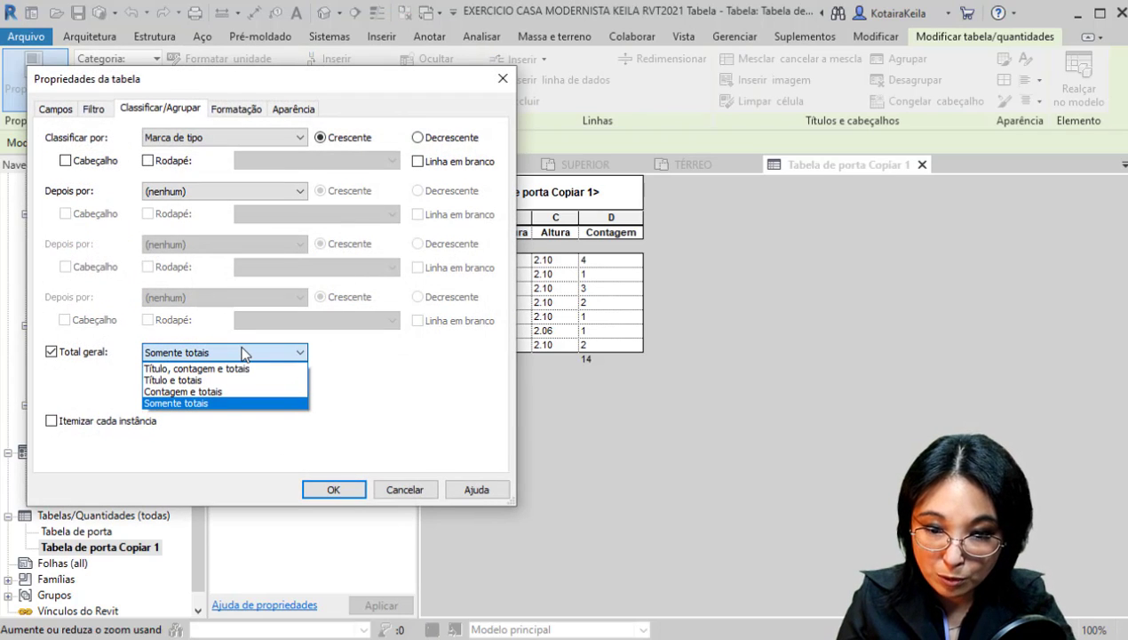
pyautogui.click(261, 391)
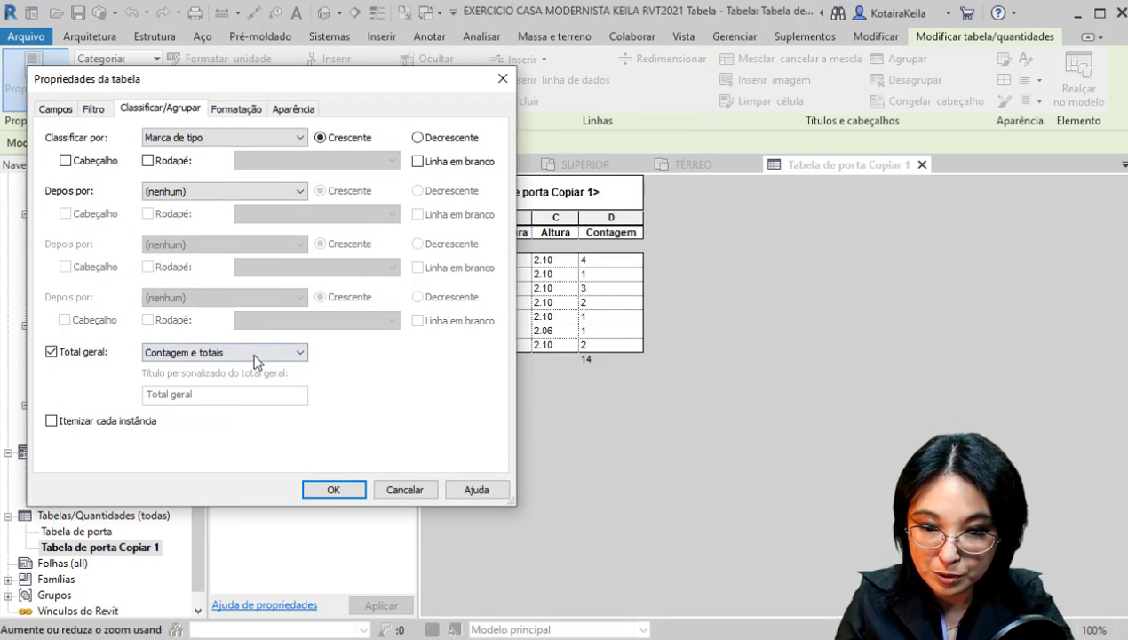
pyautogui.click(256, 353)
pyautogui.click(242, 376)
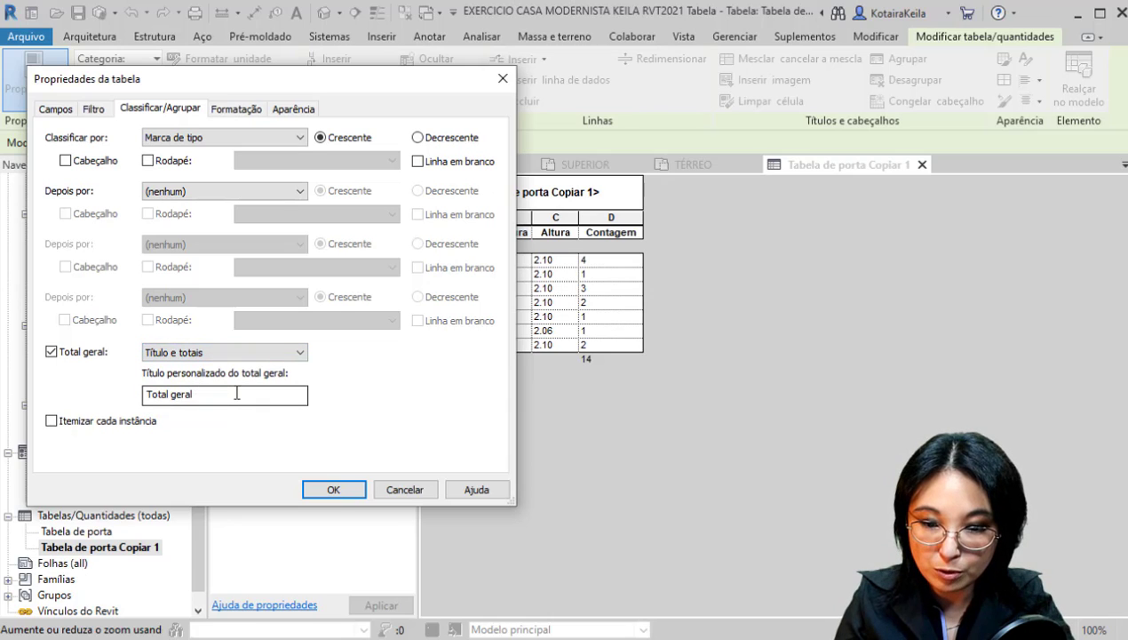
pyautogui.click(175, 396)
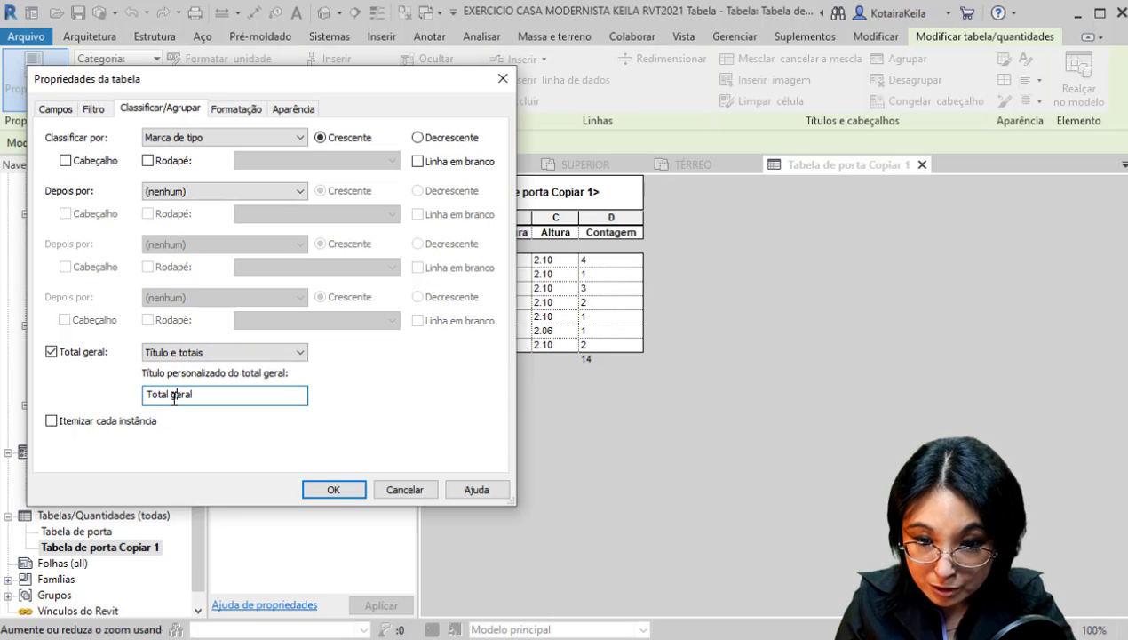
pyautogui.moveTo(172, 396); pyautogui.dragTo(204, 395)
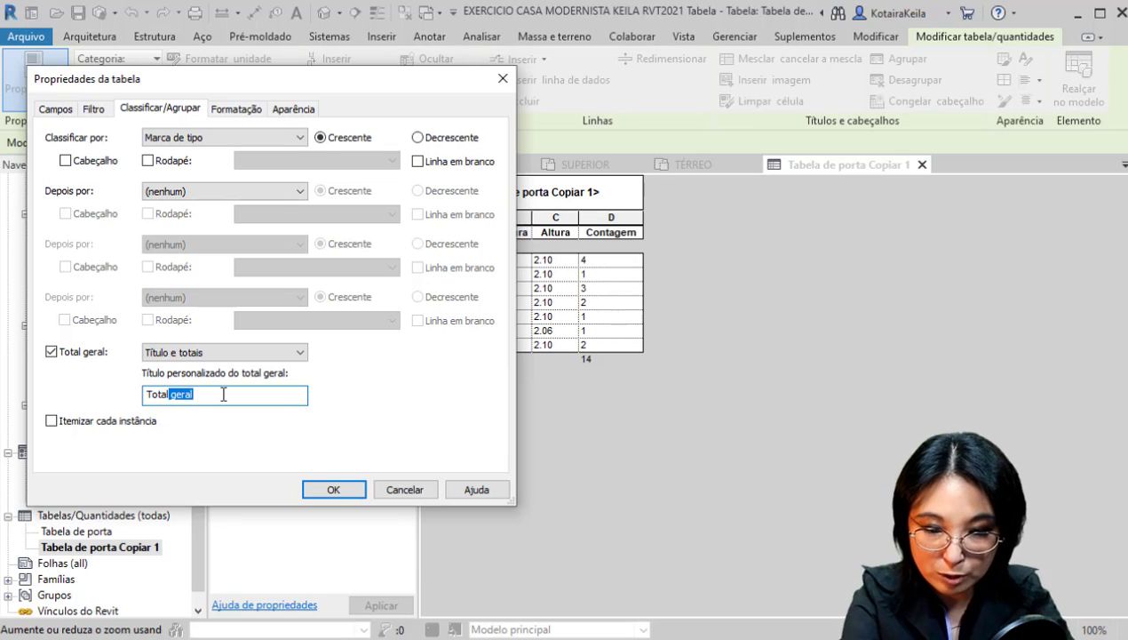
pyautogui.press('BackSpace')
pyautogui.press('ctrl')
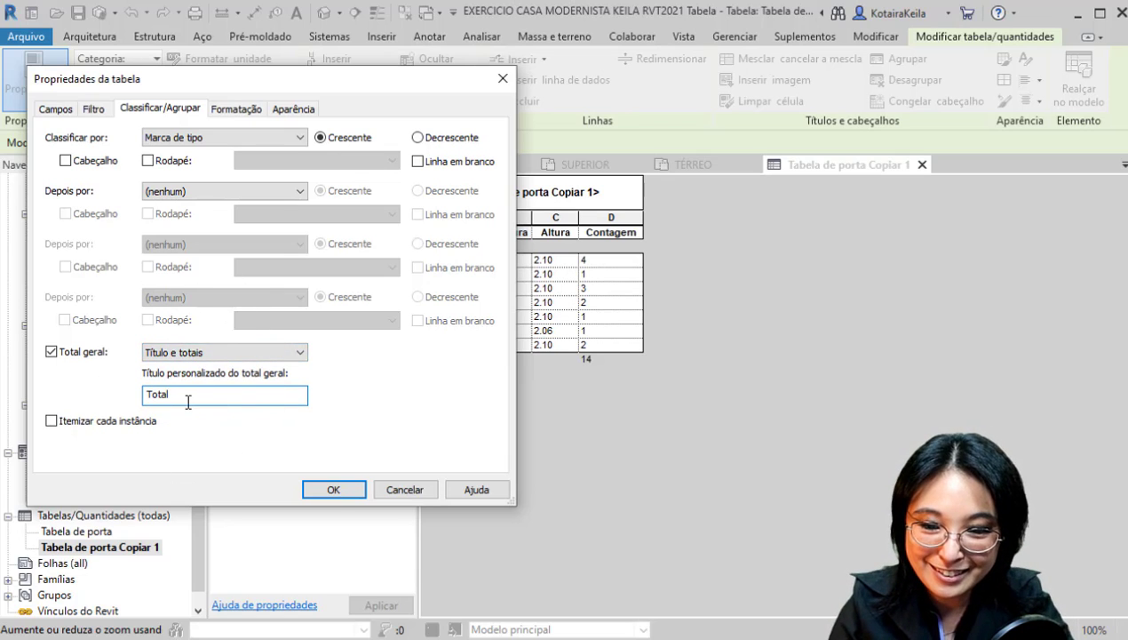
pyautogui.click(327, 488)
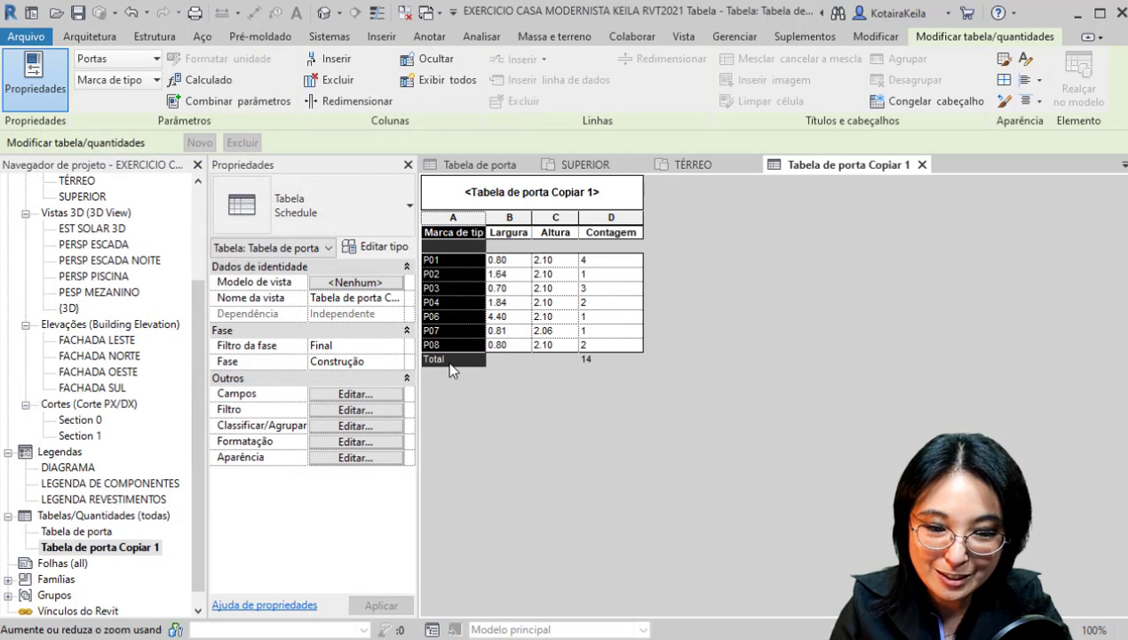
pyautogui.press('ctrl')
pyautogui.press('ctrl')
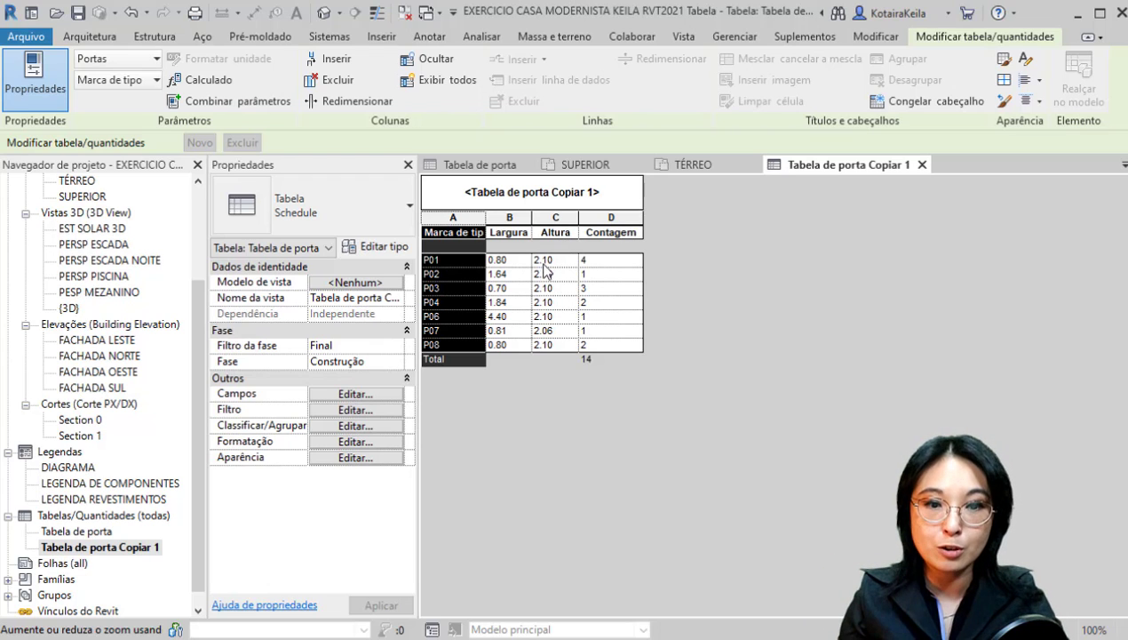
# - Rename the duplicated door schedule's title as Porta
pyautogui.click(573, 199)
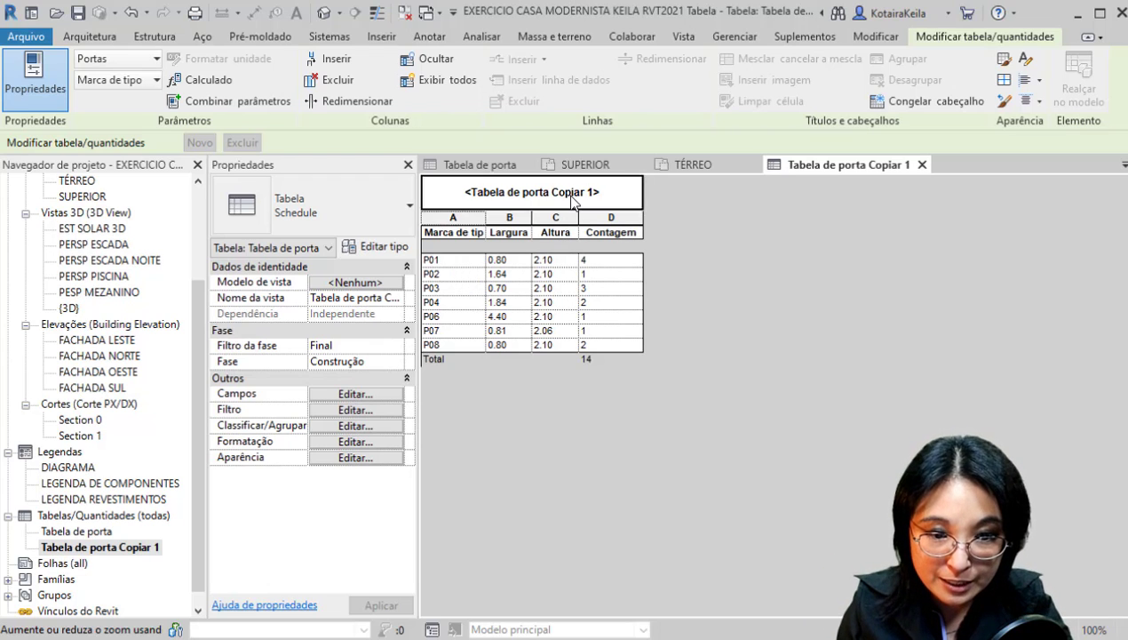
pyautogui.click(571, 188)
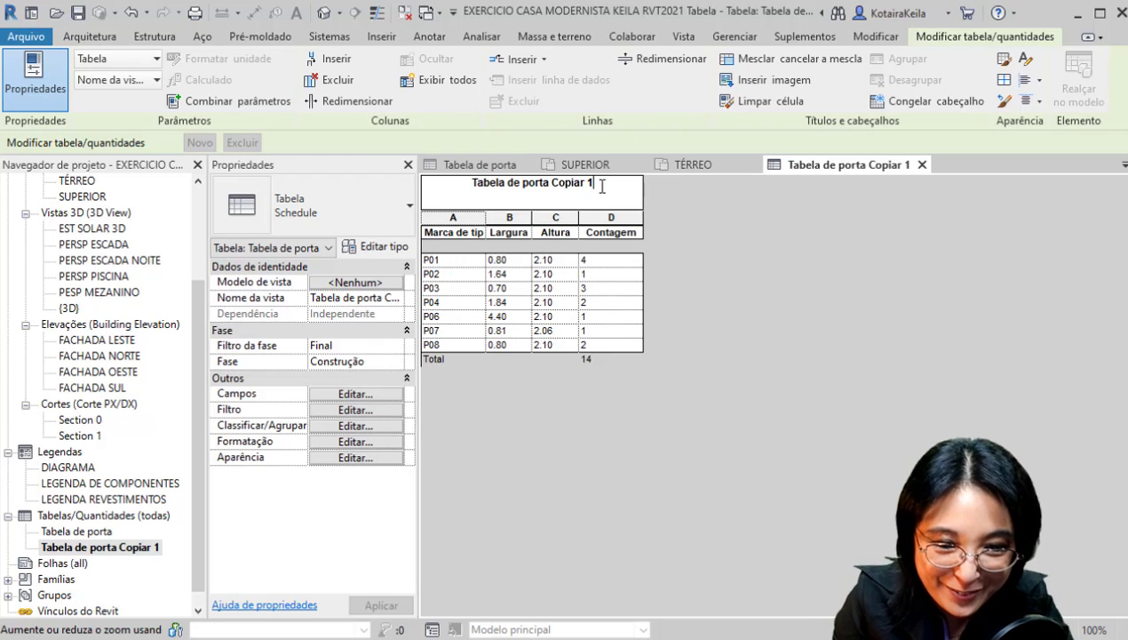
pyautogui.moveTo(595, 183); pyautogui.dragTo(417, 182)
pyautogui.press('BackSpace')
pyautogui.write('Porta')
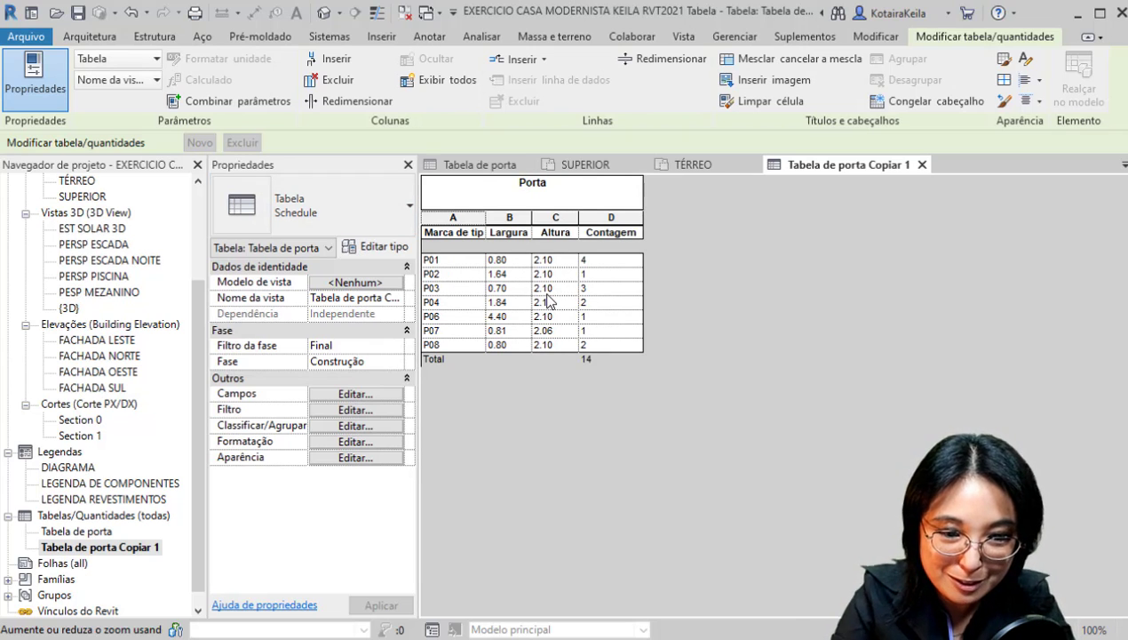
# - Rename the Porta schedule's column headings: Qtd. for the count, h for the height and L for the width
pyautogui.click(611, 233)
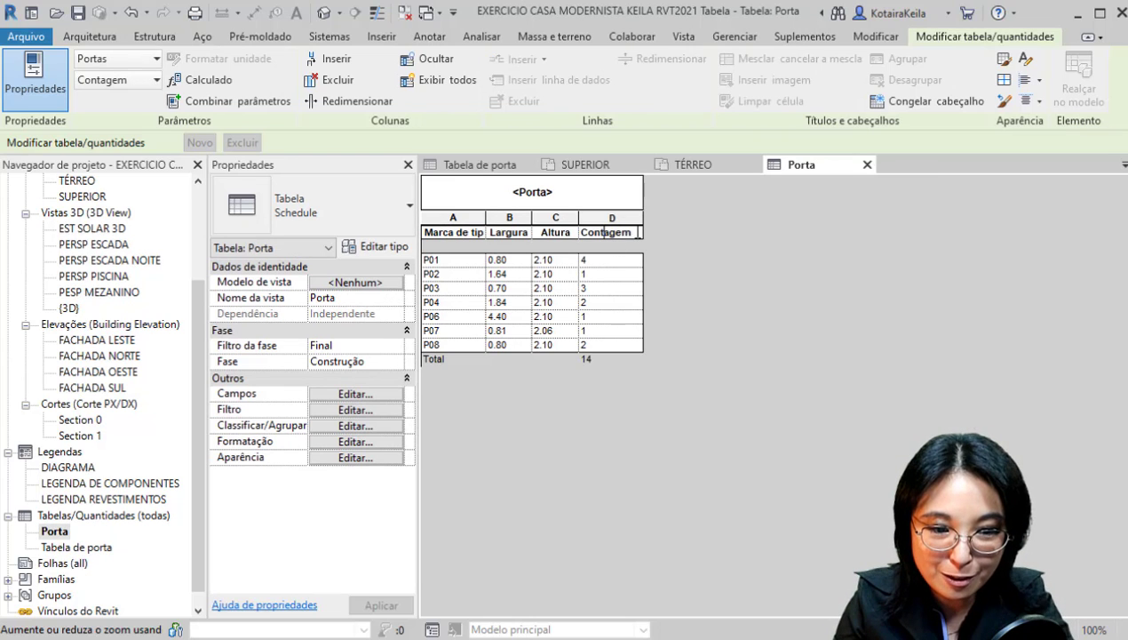
pyautogui.write('Q')
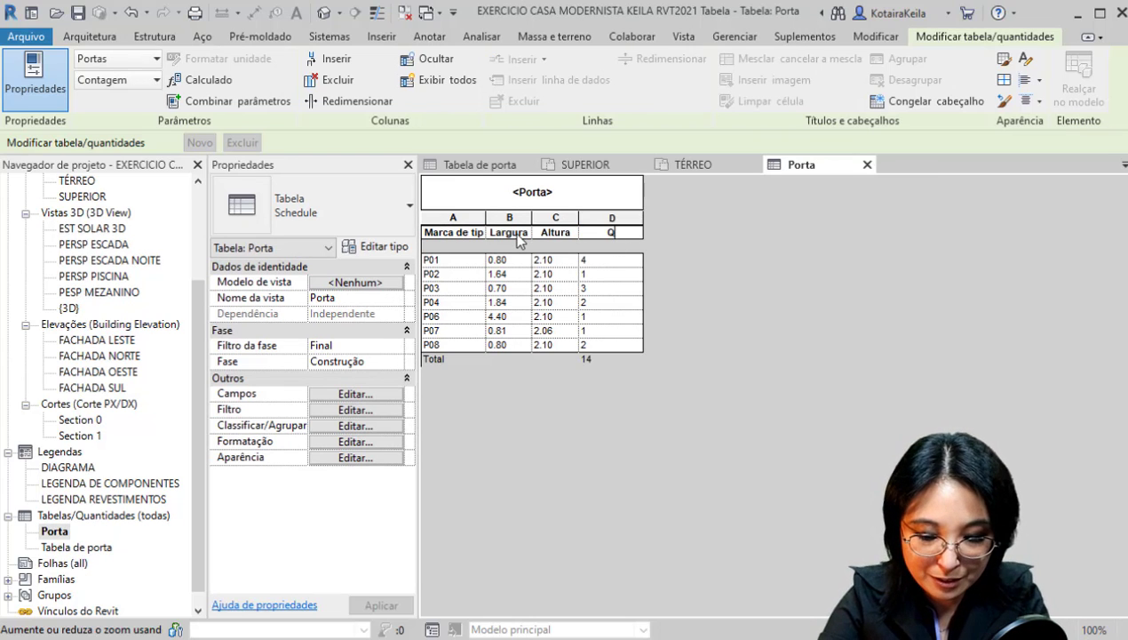
pyautogui.write('td.')
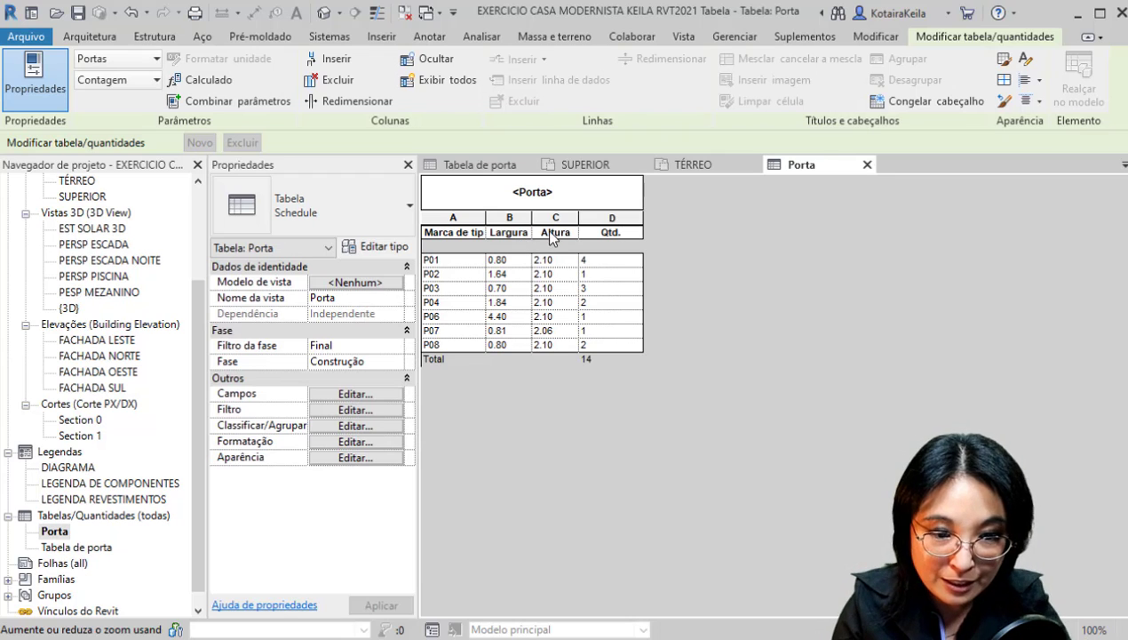
pyautogui.click(548, 233)
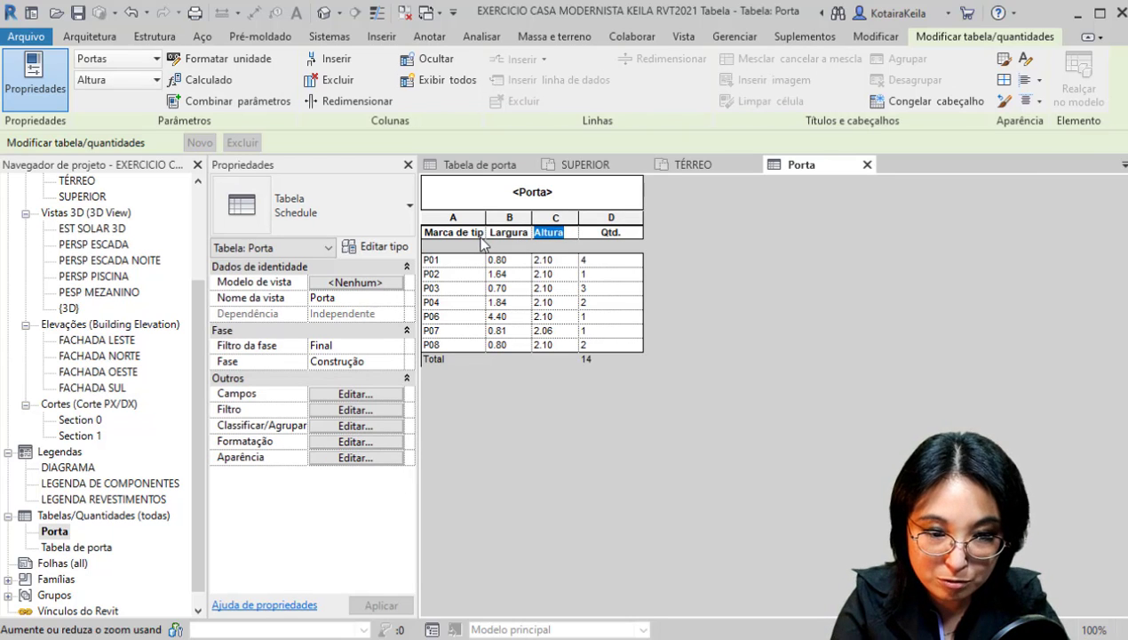
pyautogui.write('h')
pyautogui.click(516, 233)
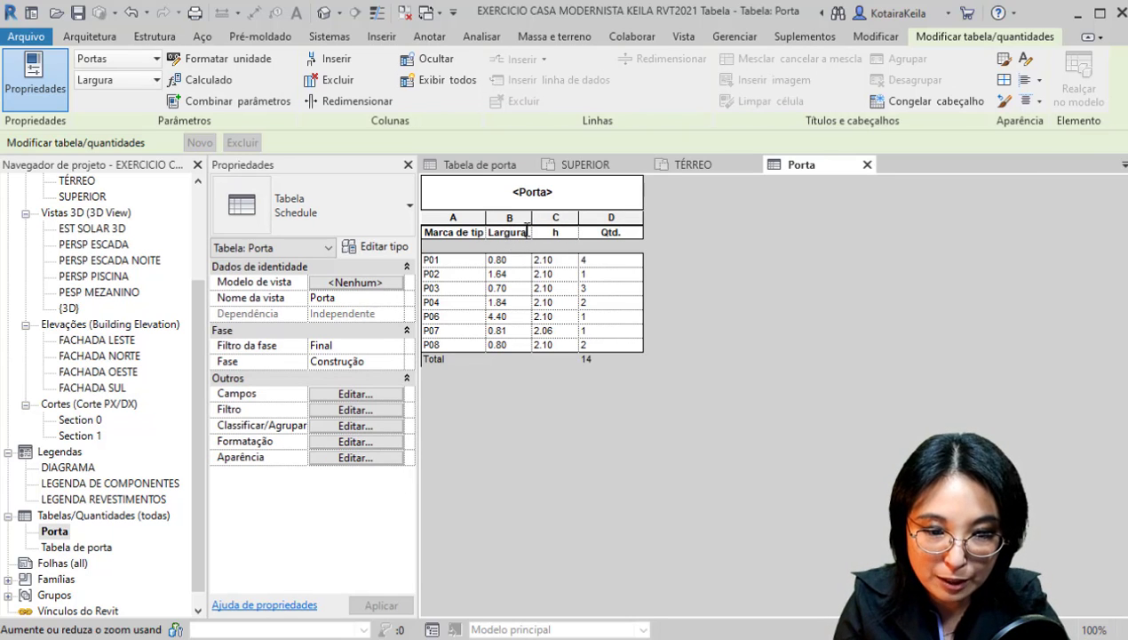
pyautogui.moveTo(528, 230); pyautogui.dragTo(473, 228)
pyautogui.write('L')
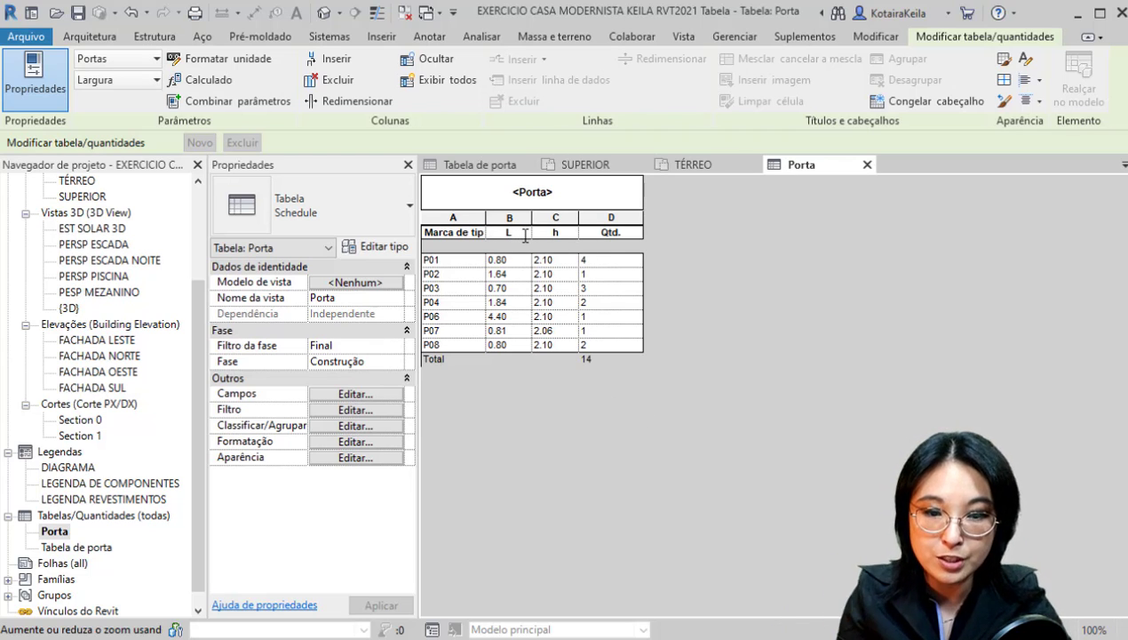
# - Clear the heading text of the type mark column in the Porta schedule, leaving it blank
pyautogui.click(450, 234)
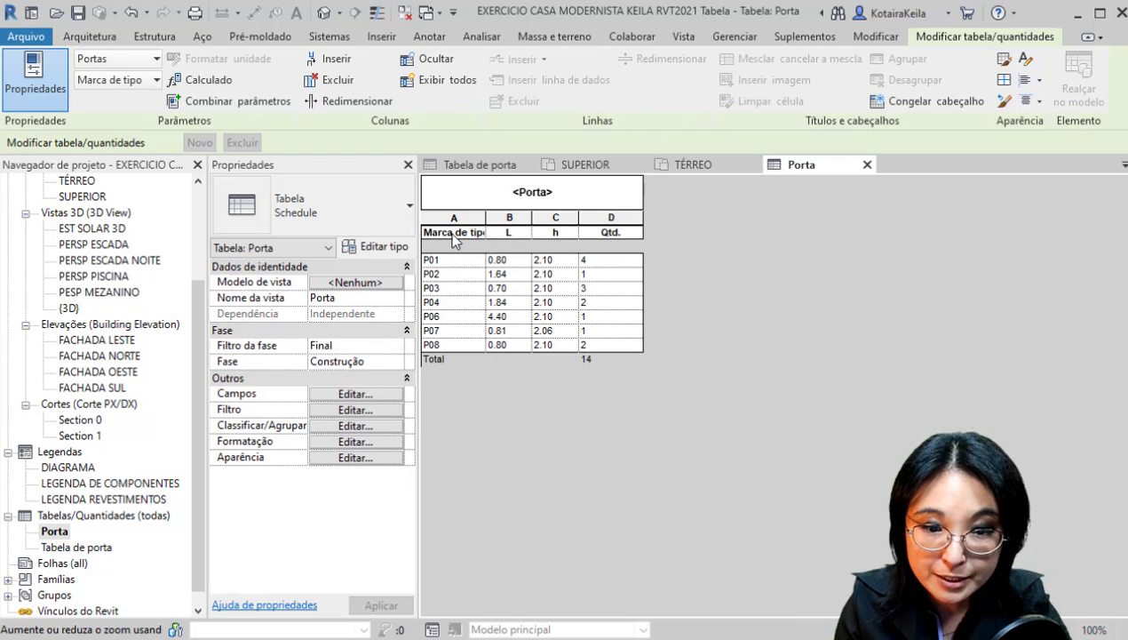
pyautogui.moveTo(424, 232); pyautogui.dragTo(556, 228)
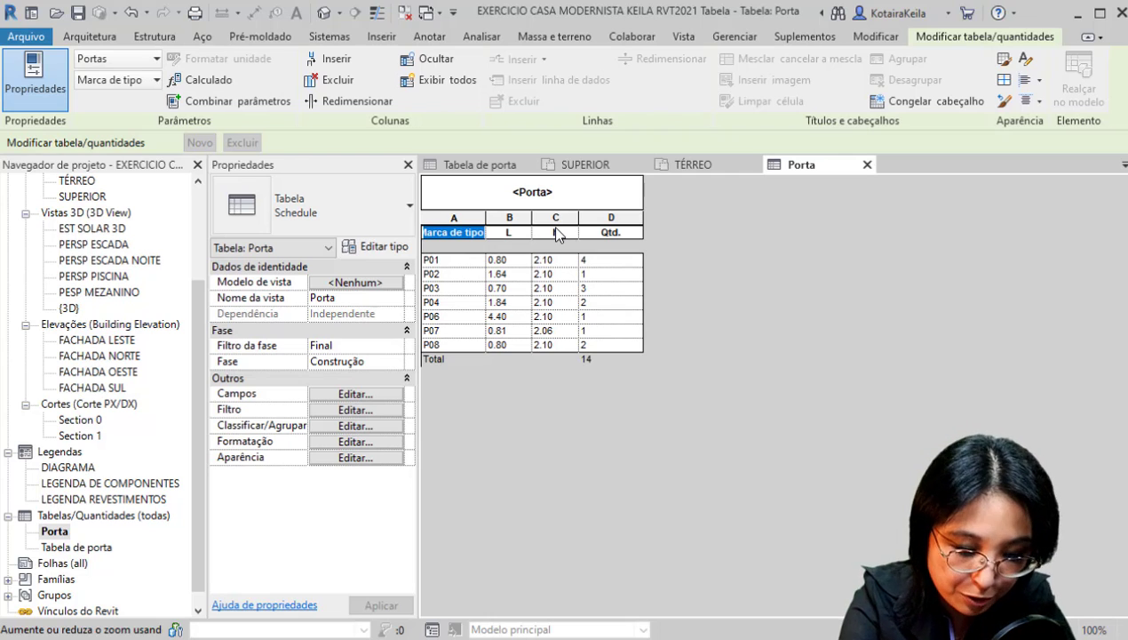
pyautogui.press('BackSpace')
pyautogui.click(463, 317)
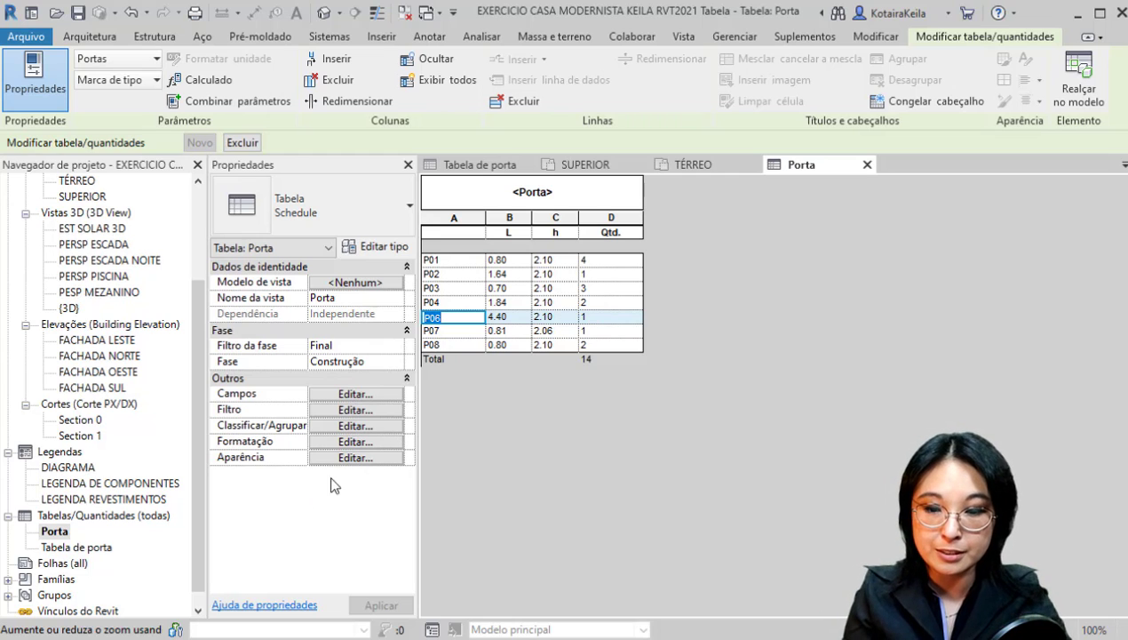
pyautogui.press('ctrl')
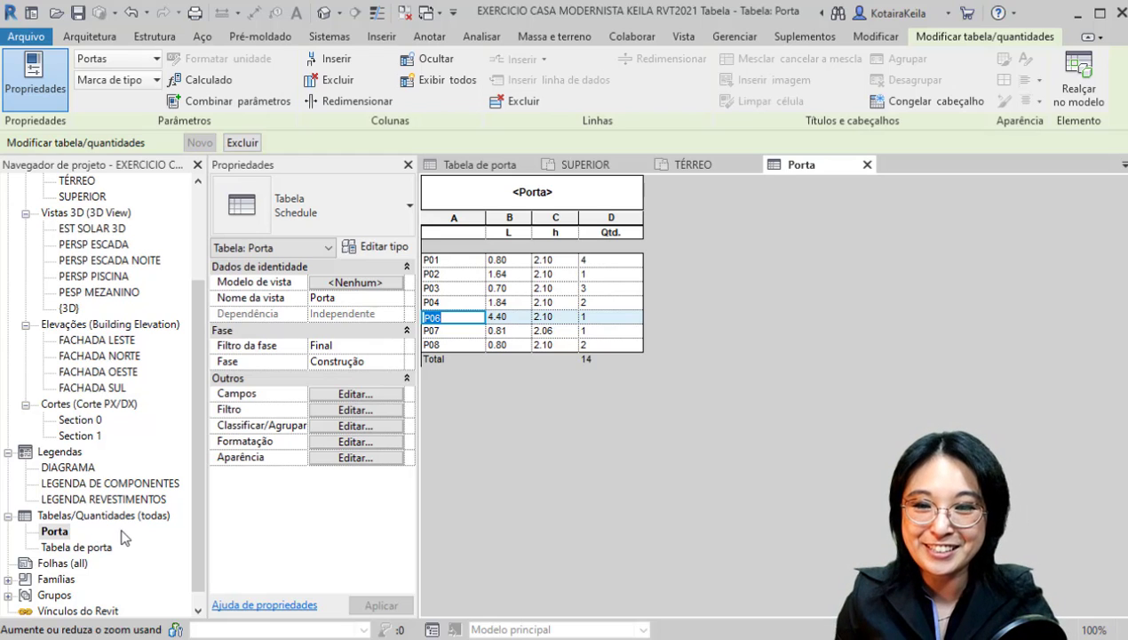
pyautogui.press('ctrl')
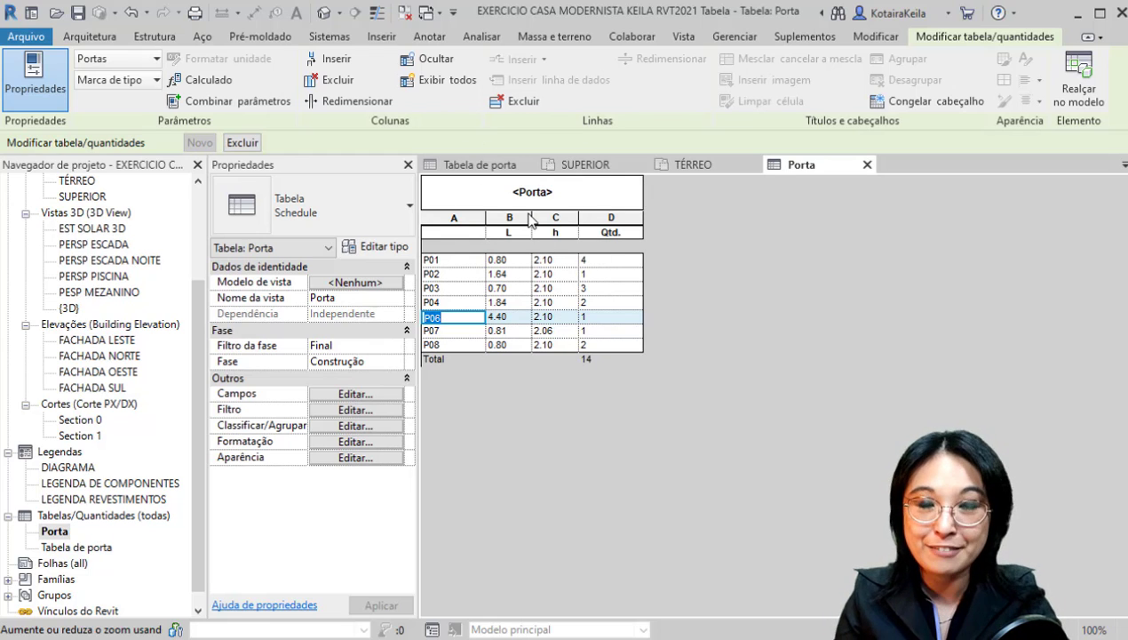